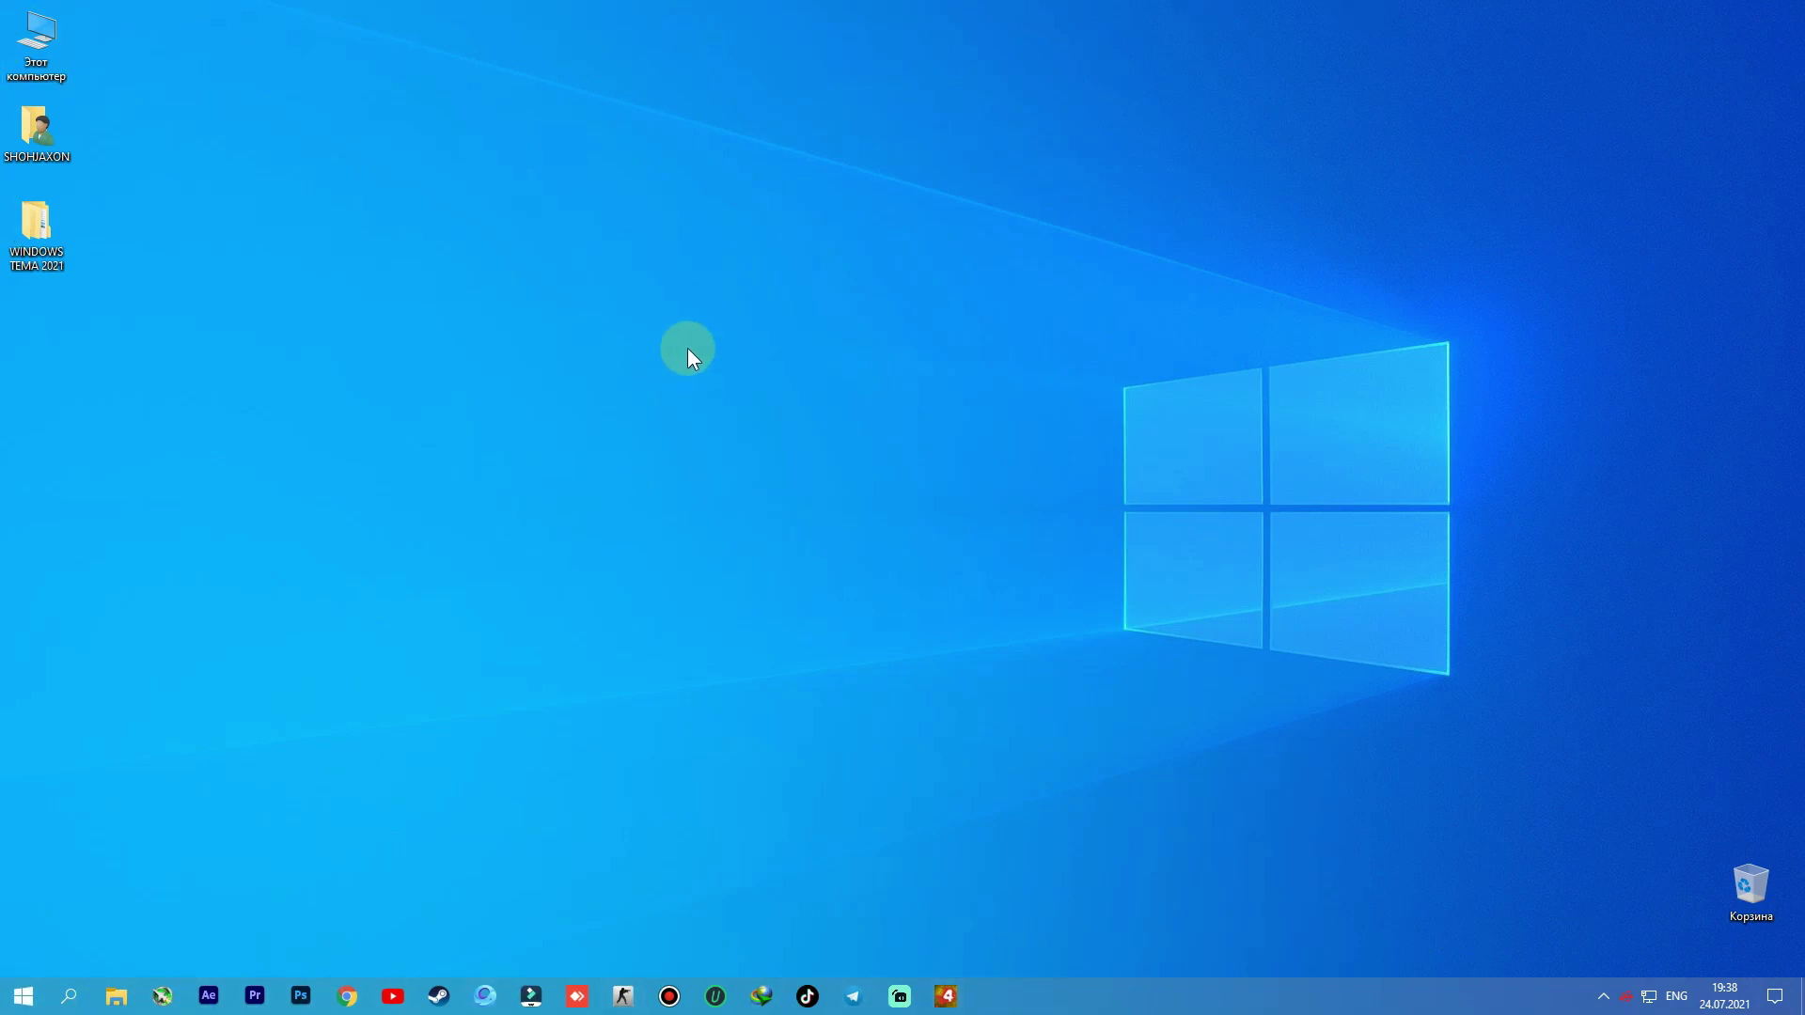
# Step: Open the WINDOWS TEMA 2021 desktop folder and look over its rePaper, Video and Рабочий стол subfolders
pyautogui.rightClick(688, 350)
pyautogui.click(765, 433)
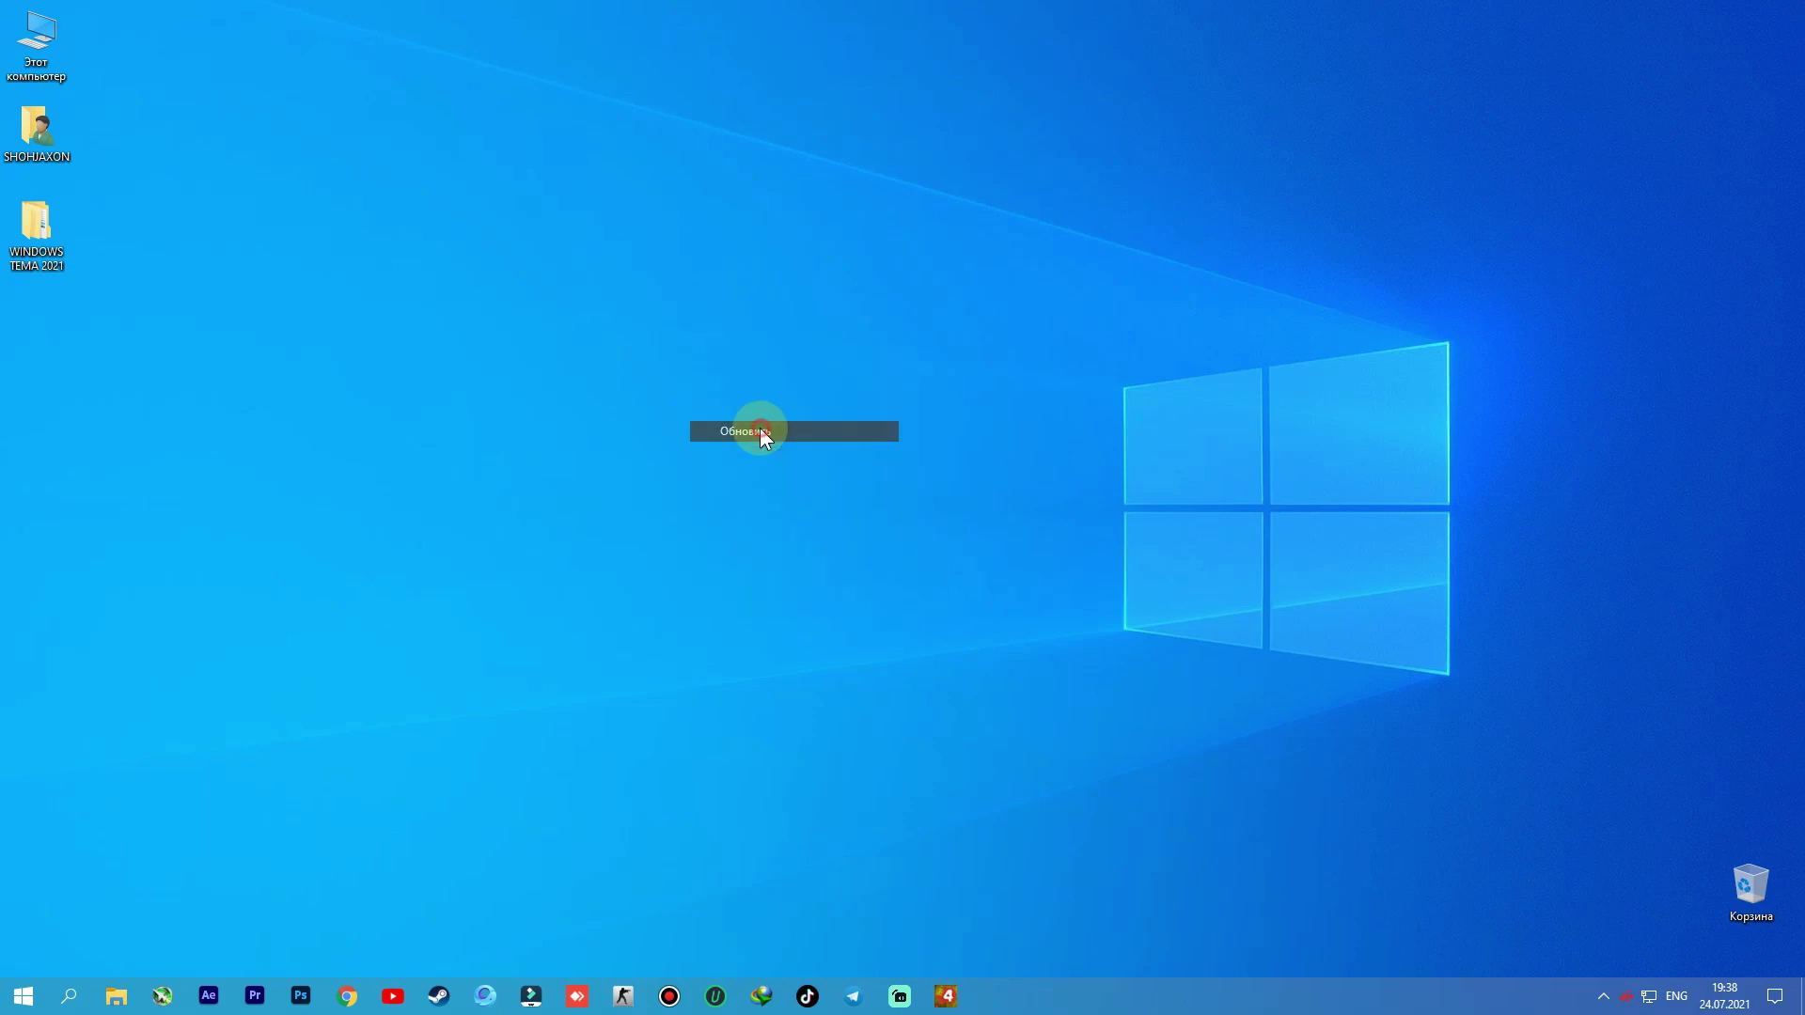
pyautogui.doubleClick(13, 222)
pyautogui.click(1328, 15)
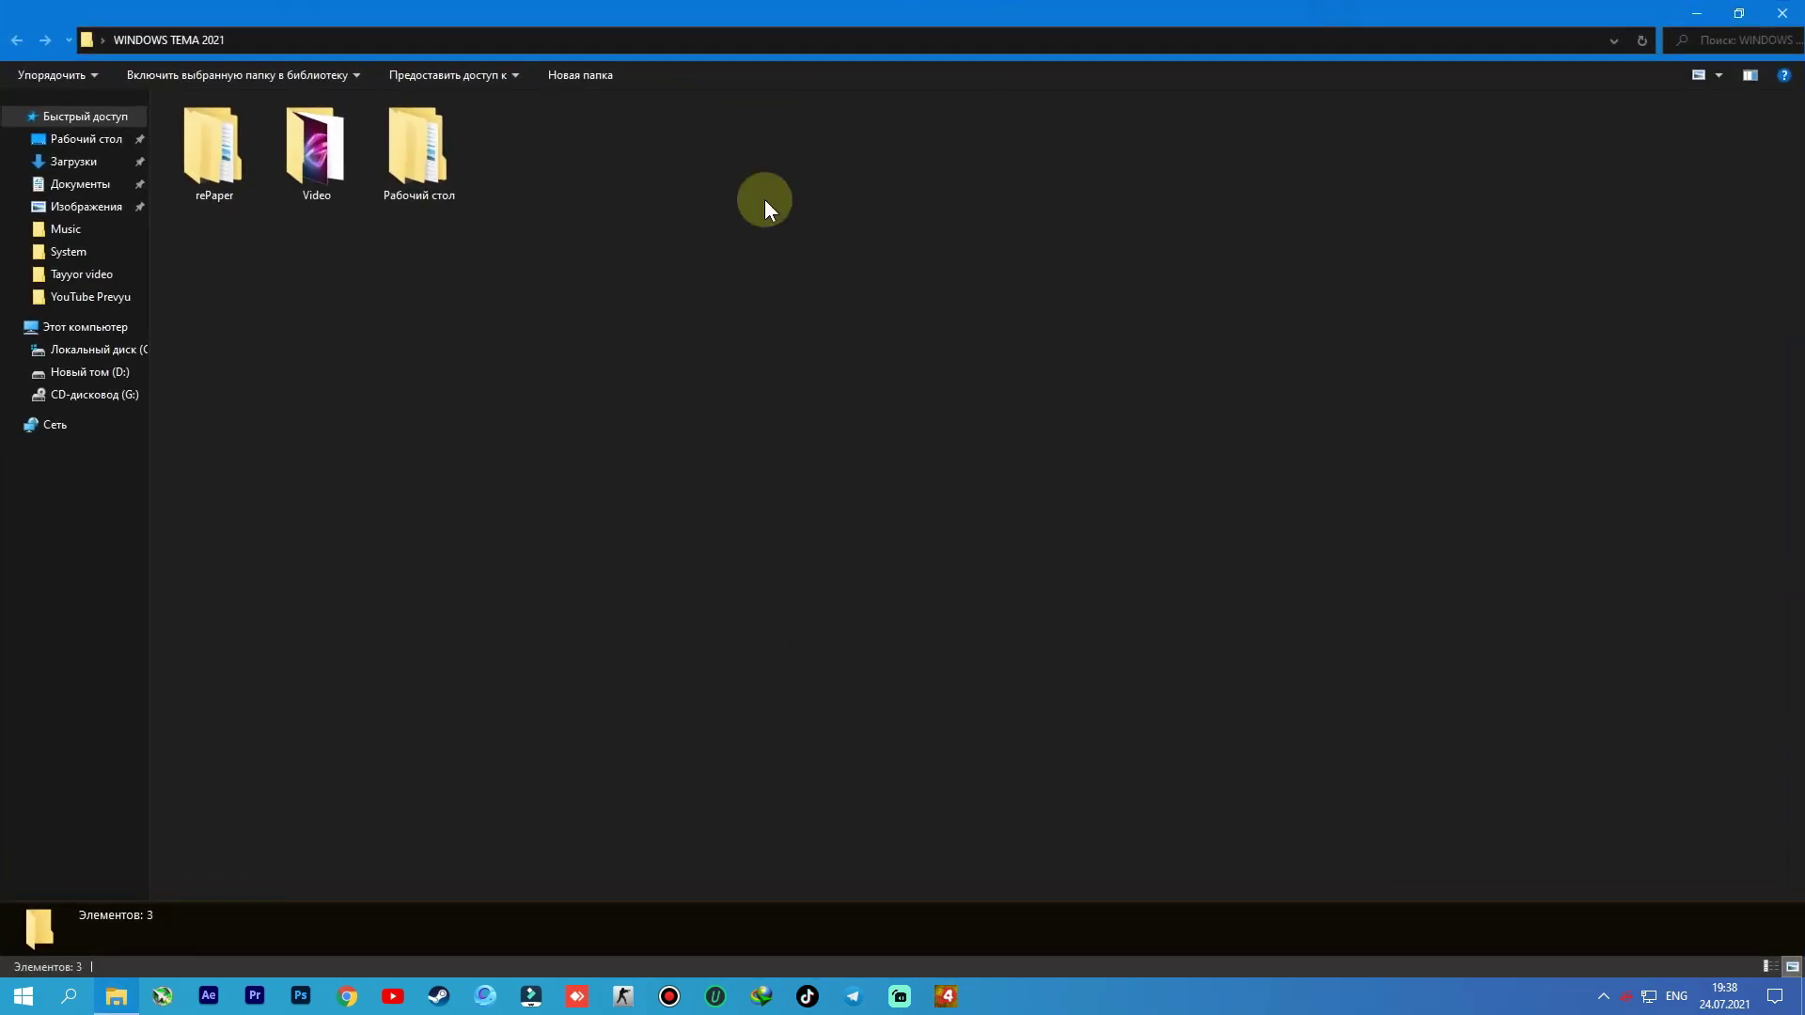
pyautogui.click(235, 183)
pyautogui.click(320, 165)
pyautogui.click(410, 156)
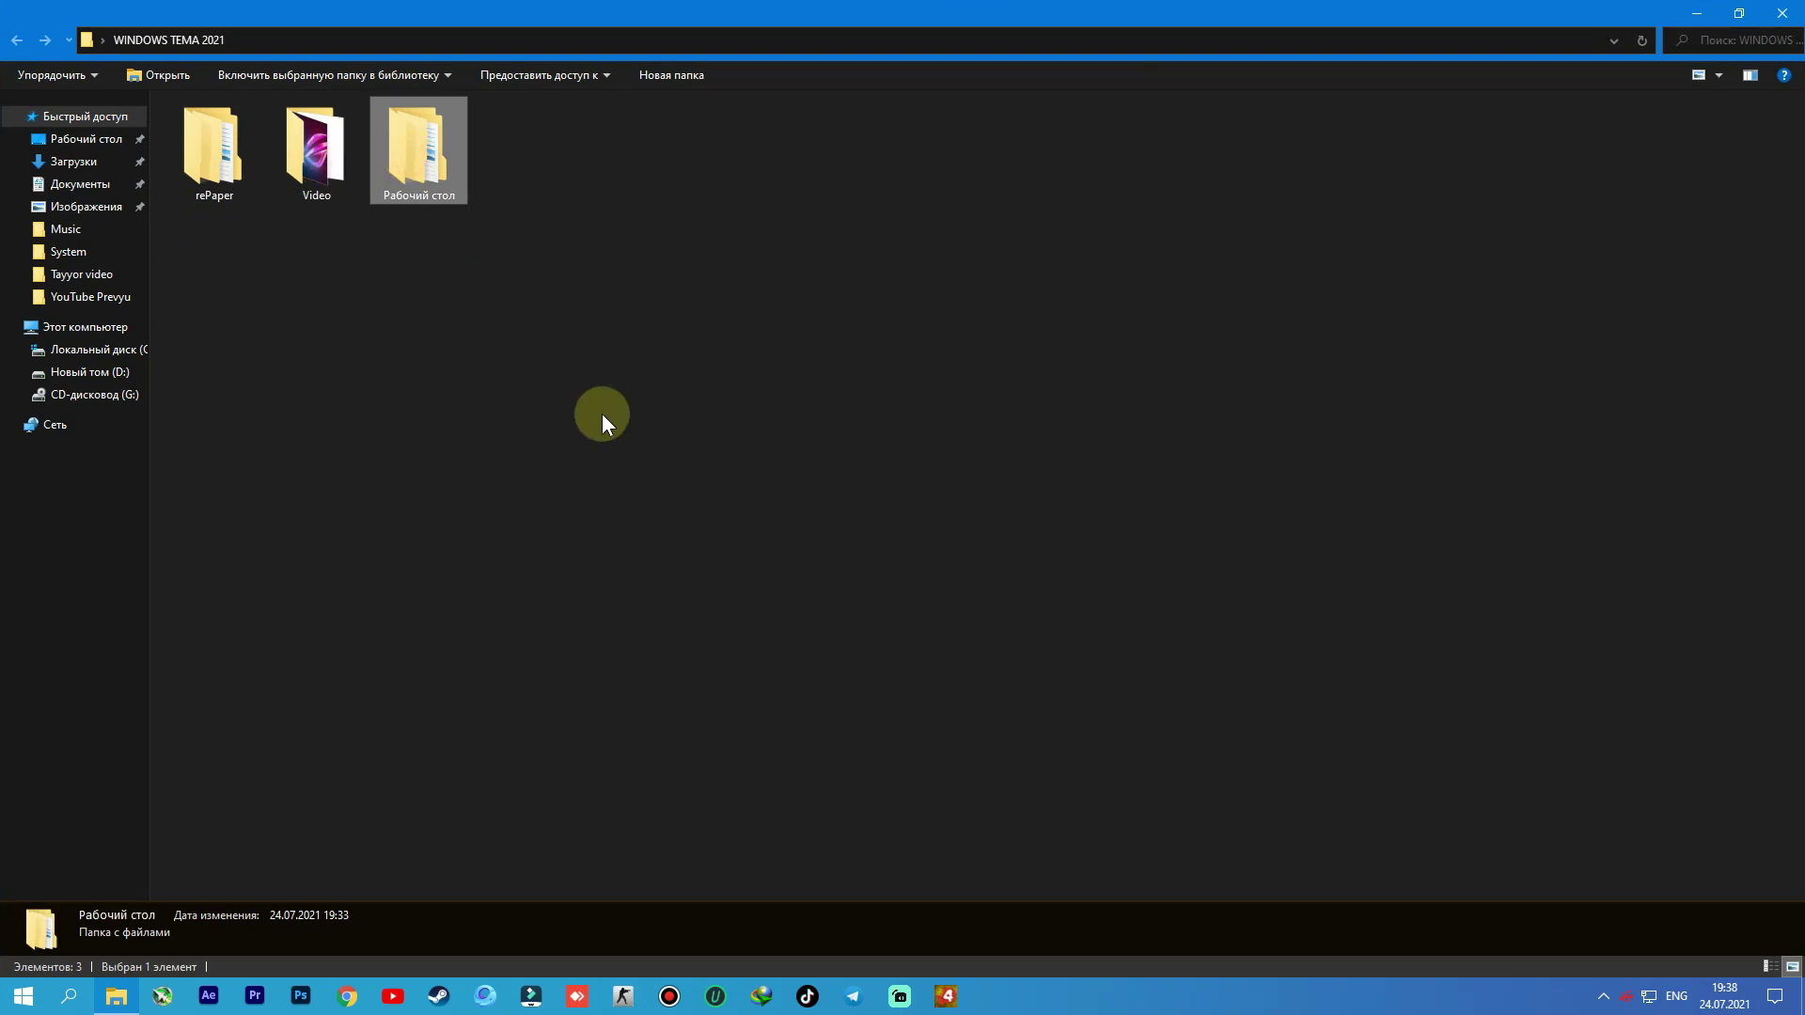
pyautogui.click(601, 413)
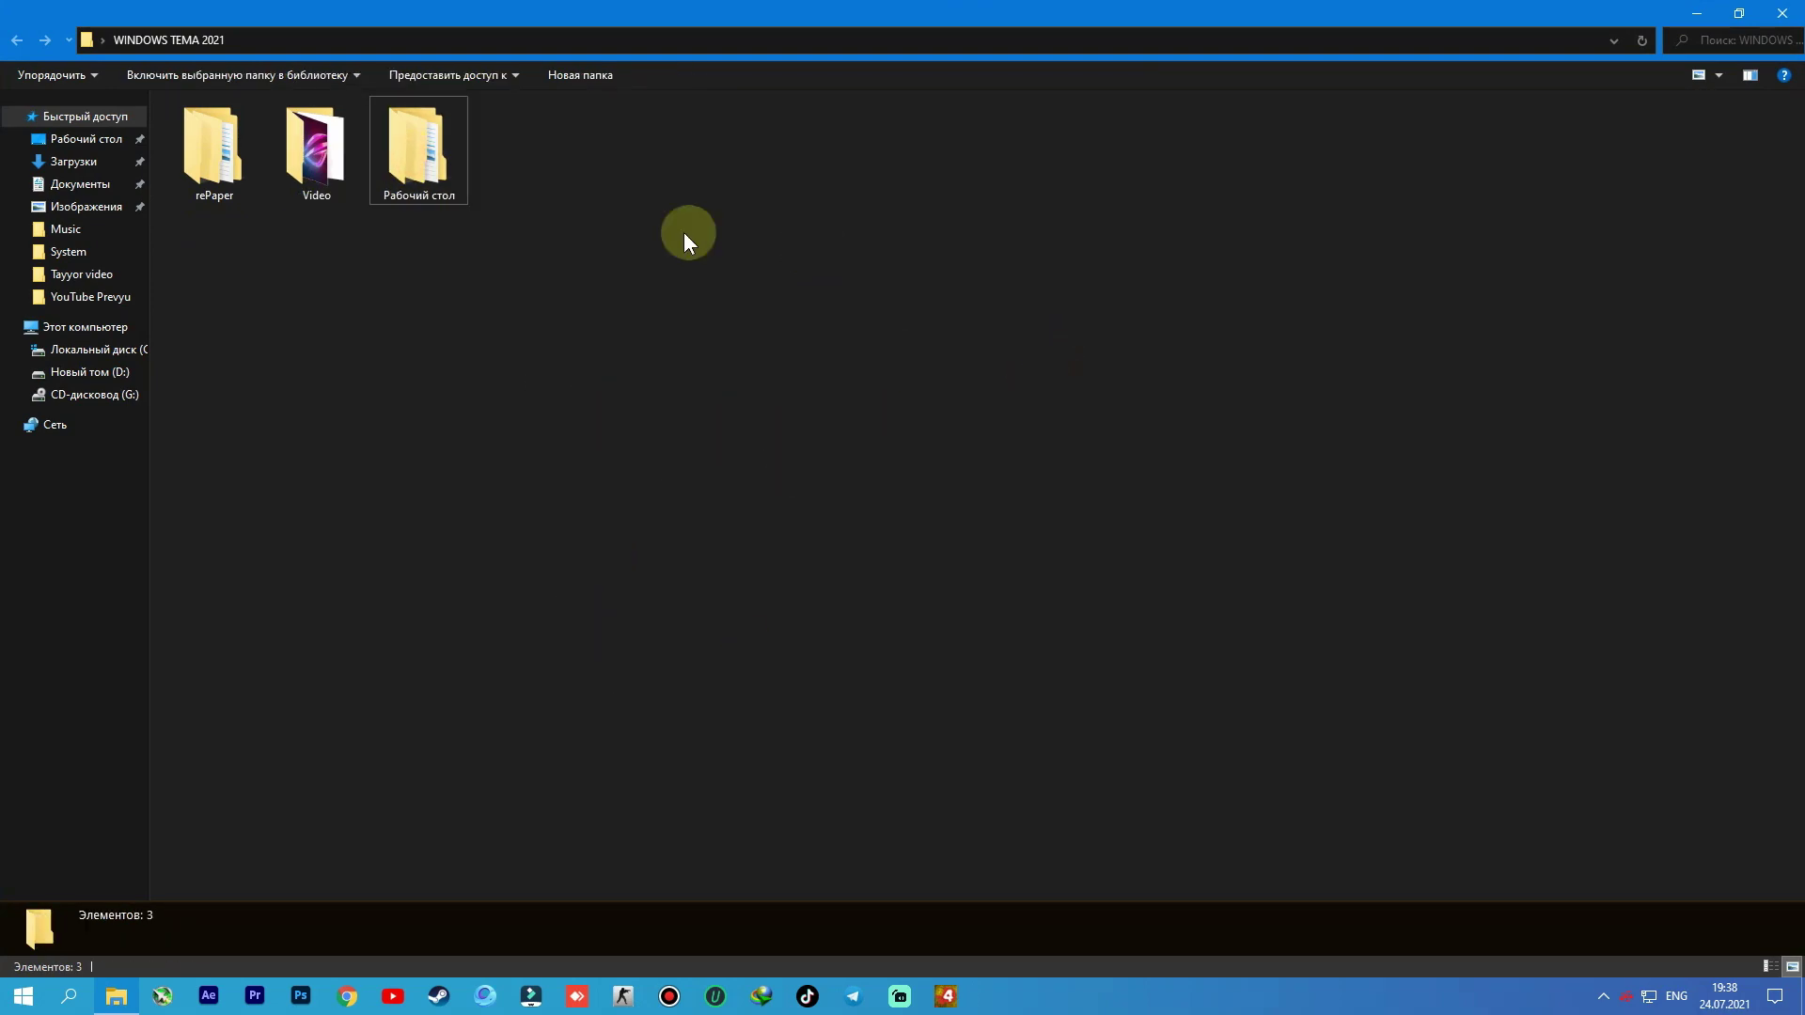
pyautogui.click(1800, 11)
pyautogui.rightClick(725, 292)
pyautogui.click(781, 369)
pyautogui.rightClick(590, 337)
pyautogui.click(662, 421)
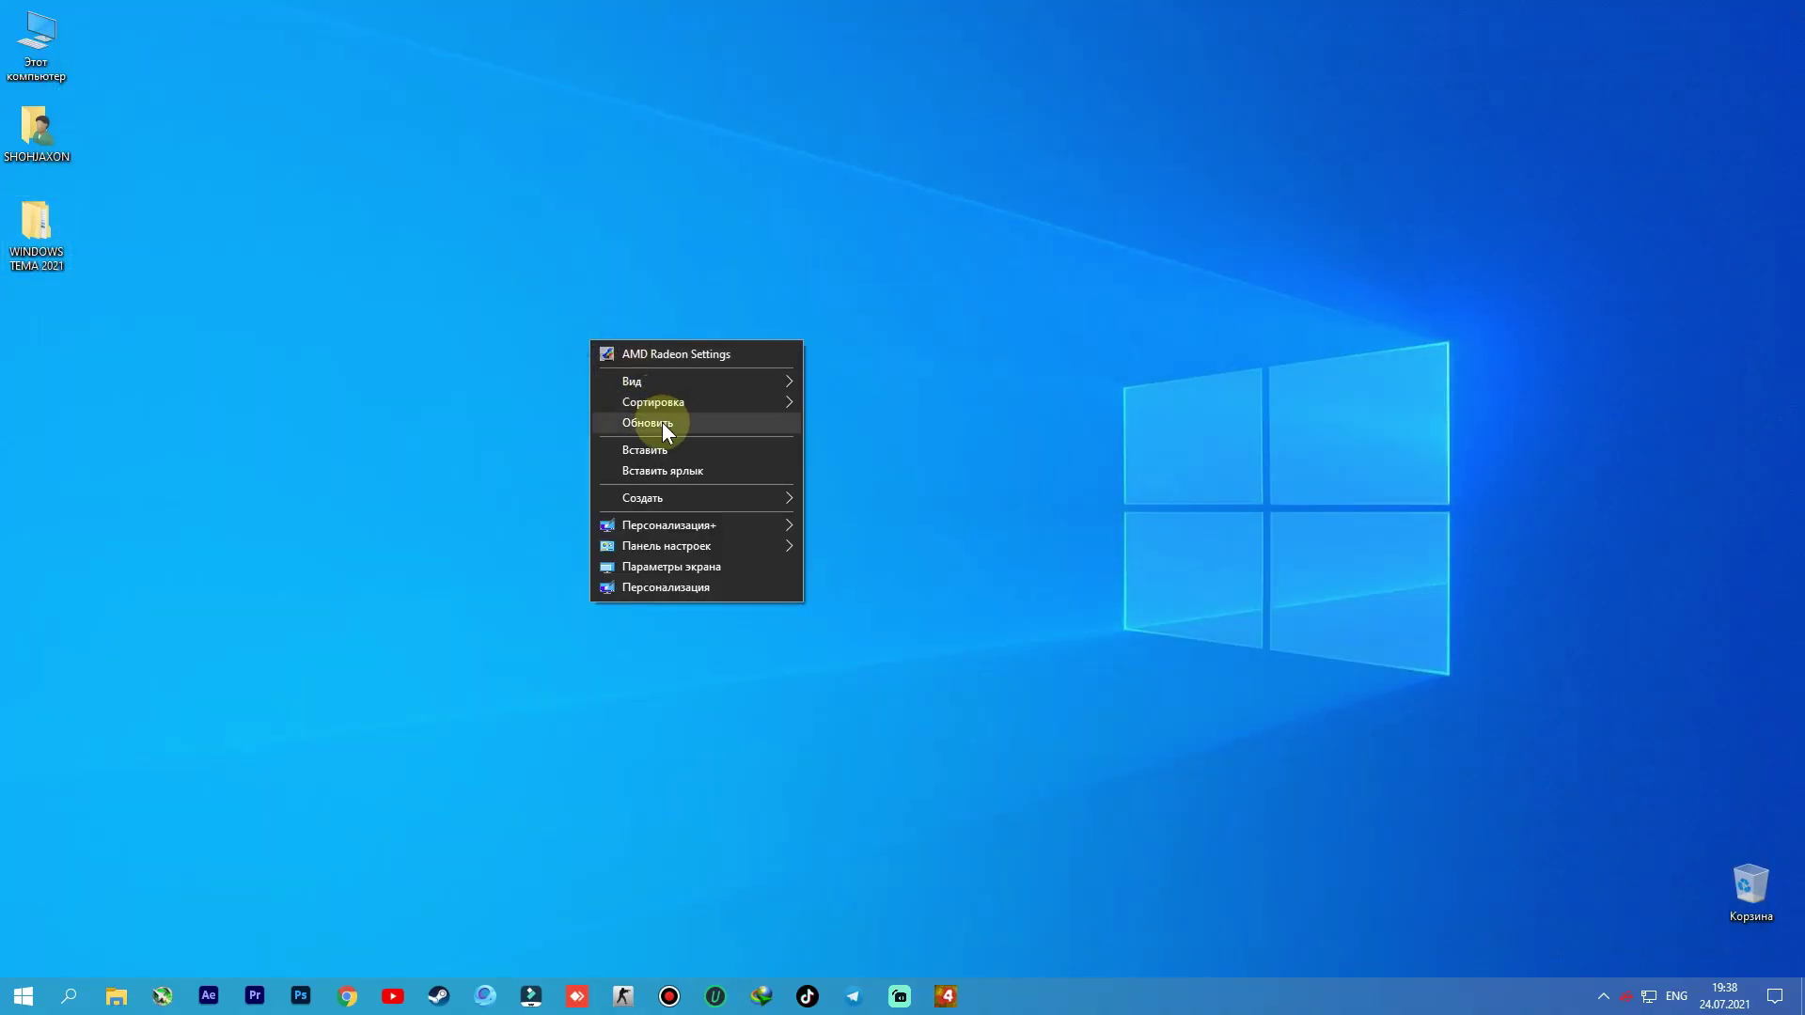
pyautogui.rightClick(634, 342)
pyautogui.click(691, 427)
pyautogui.rightClick(572, 301)
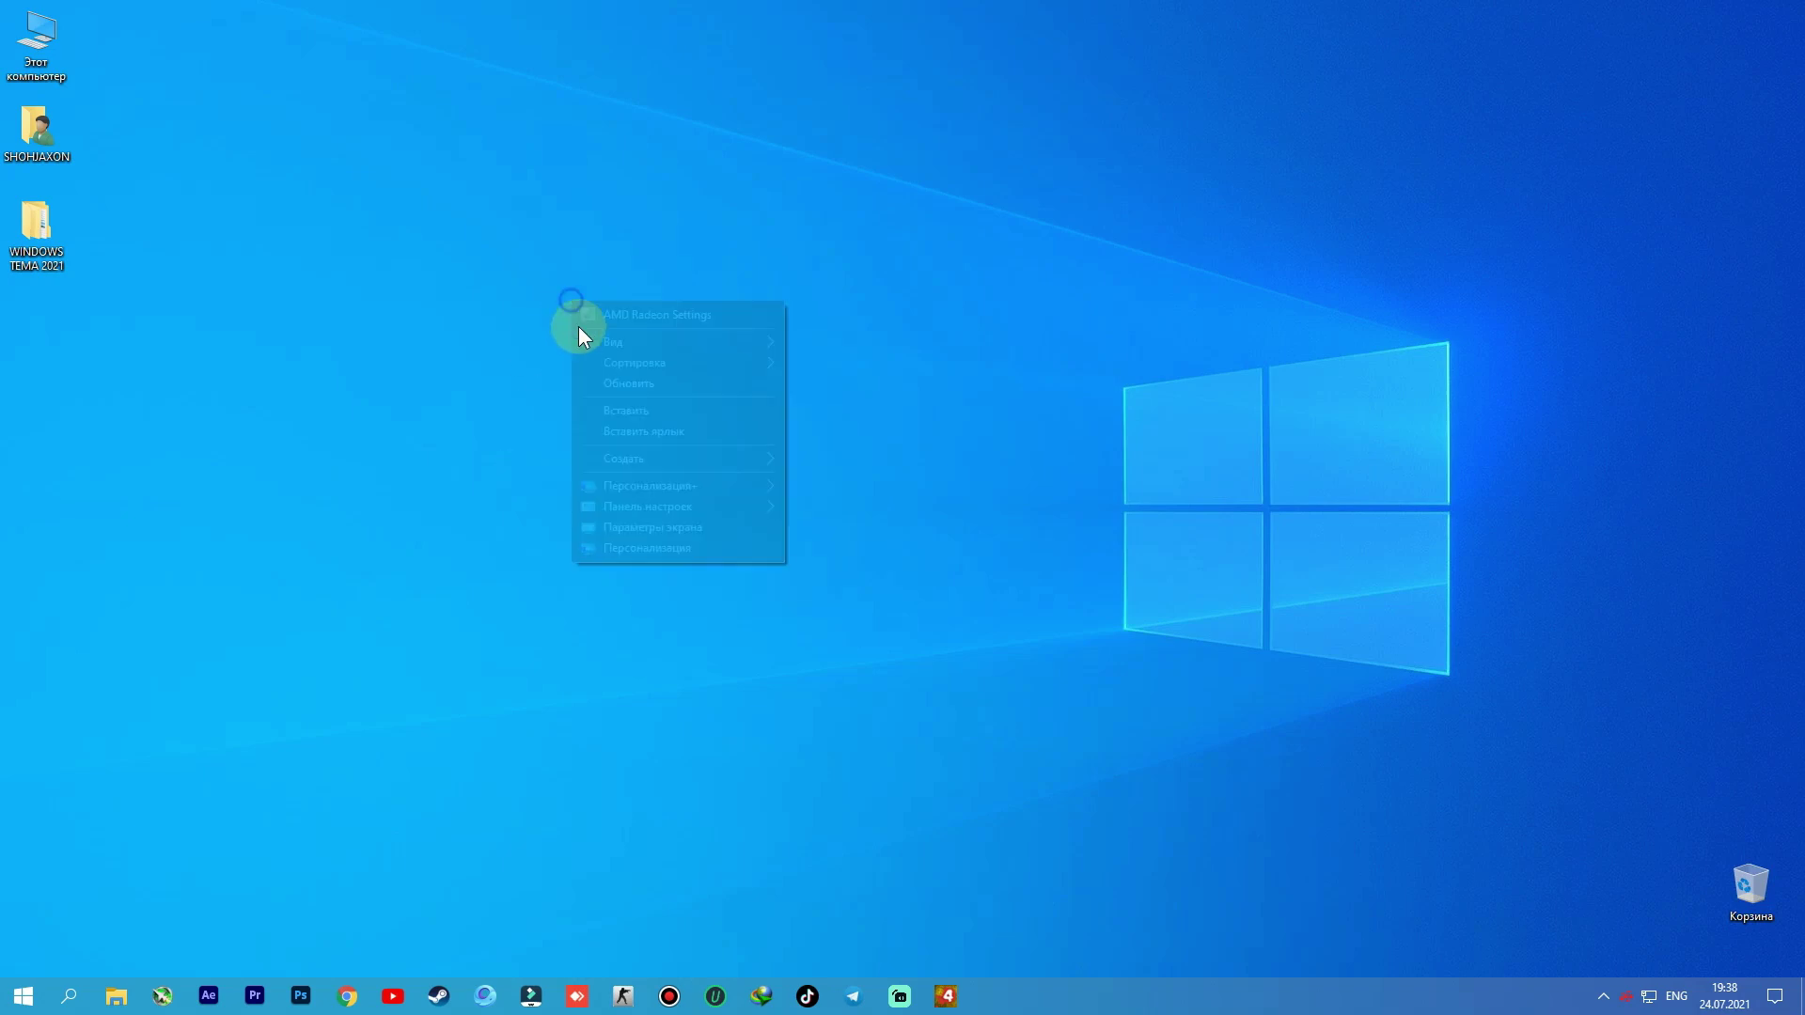
pyautogui.click(611, 386)
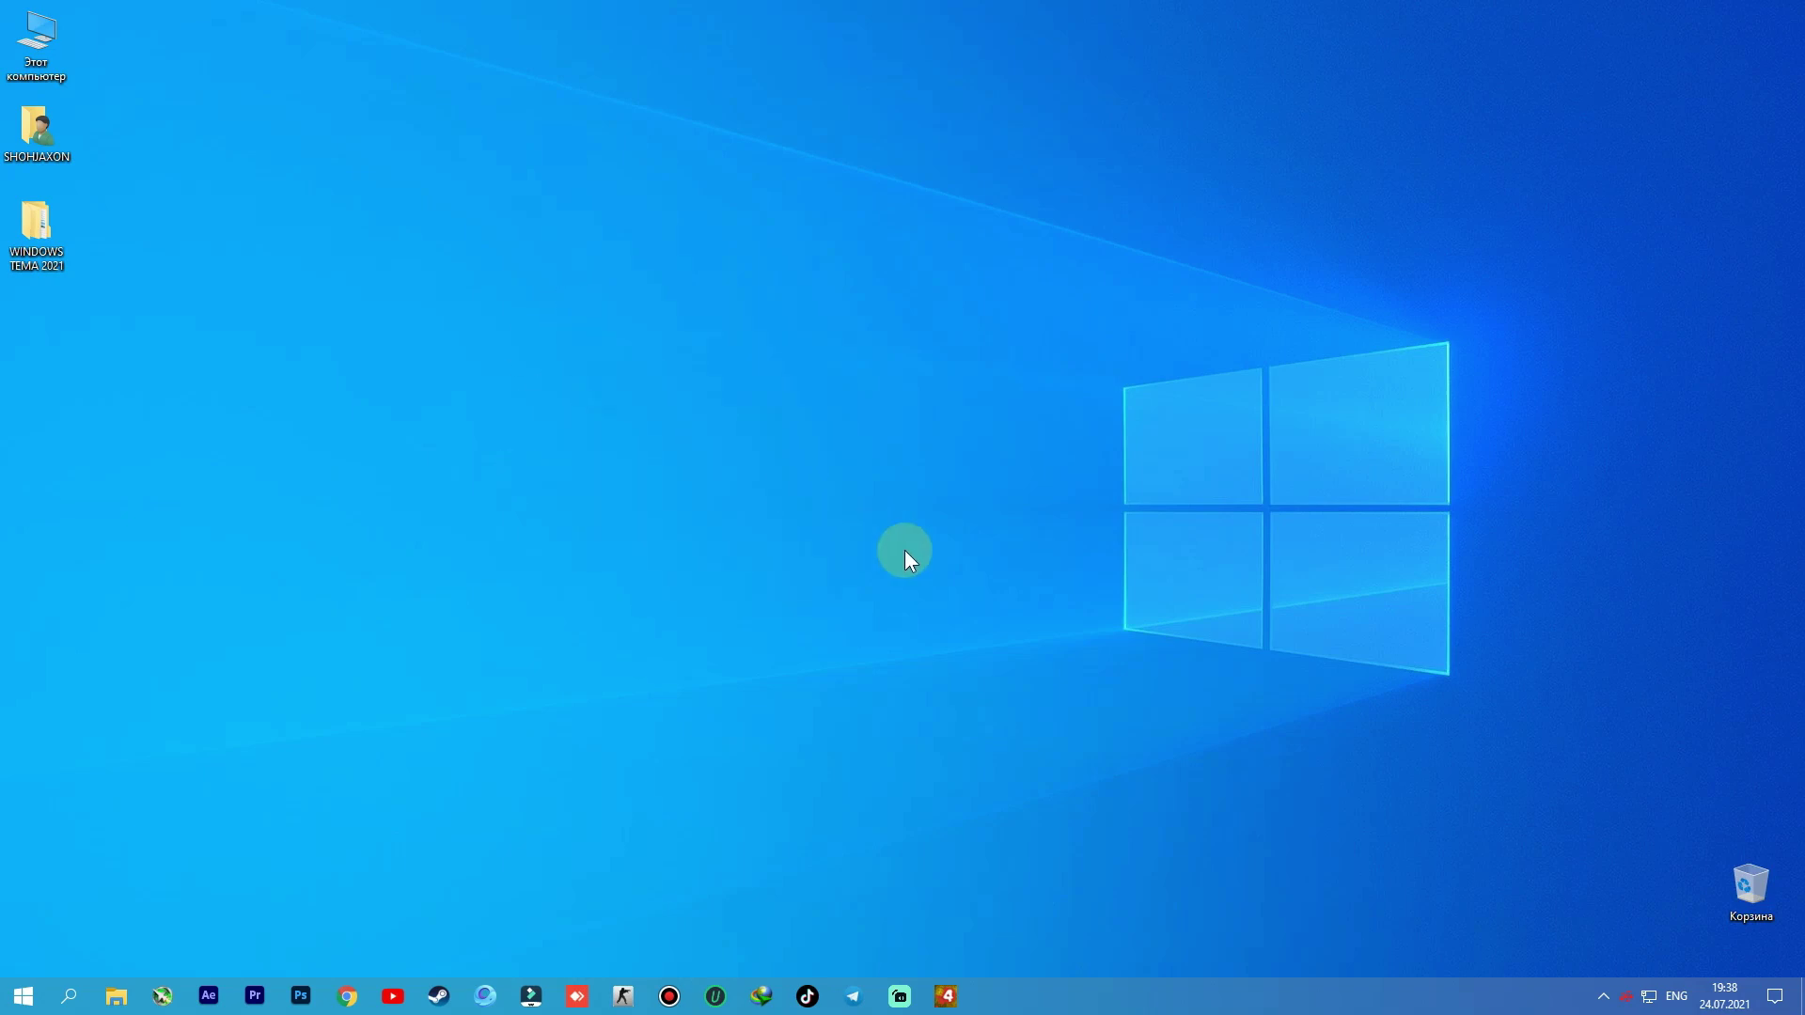
# Step: Open the taskbar settings and turn on small taskbar buttons
pyautogui.rightClick(1101, 1011)
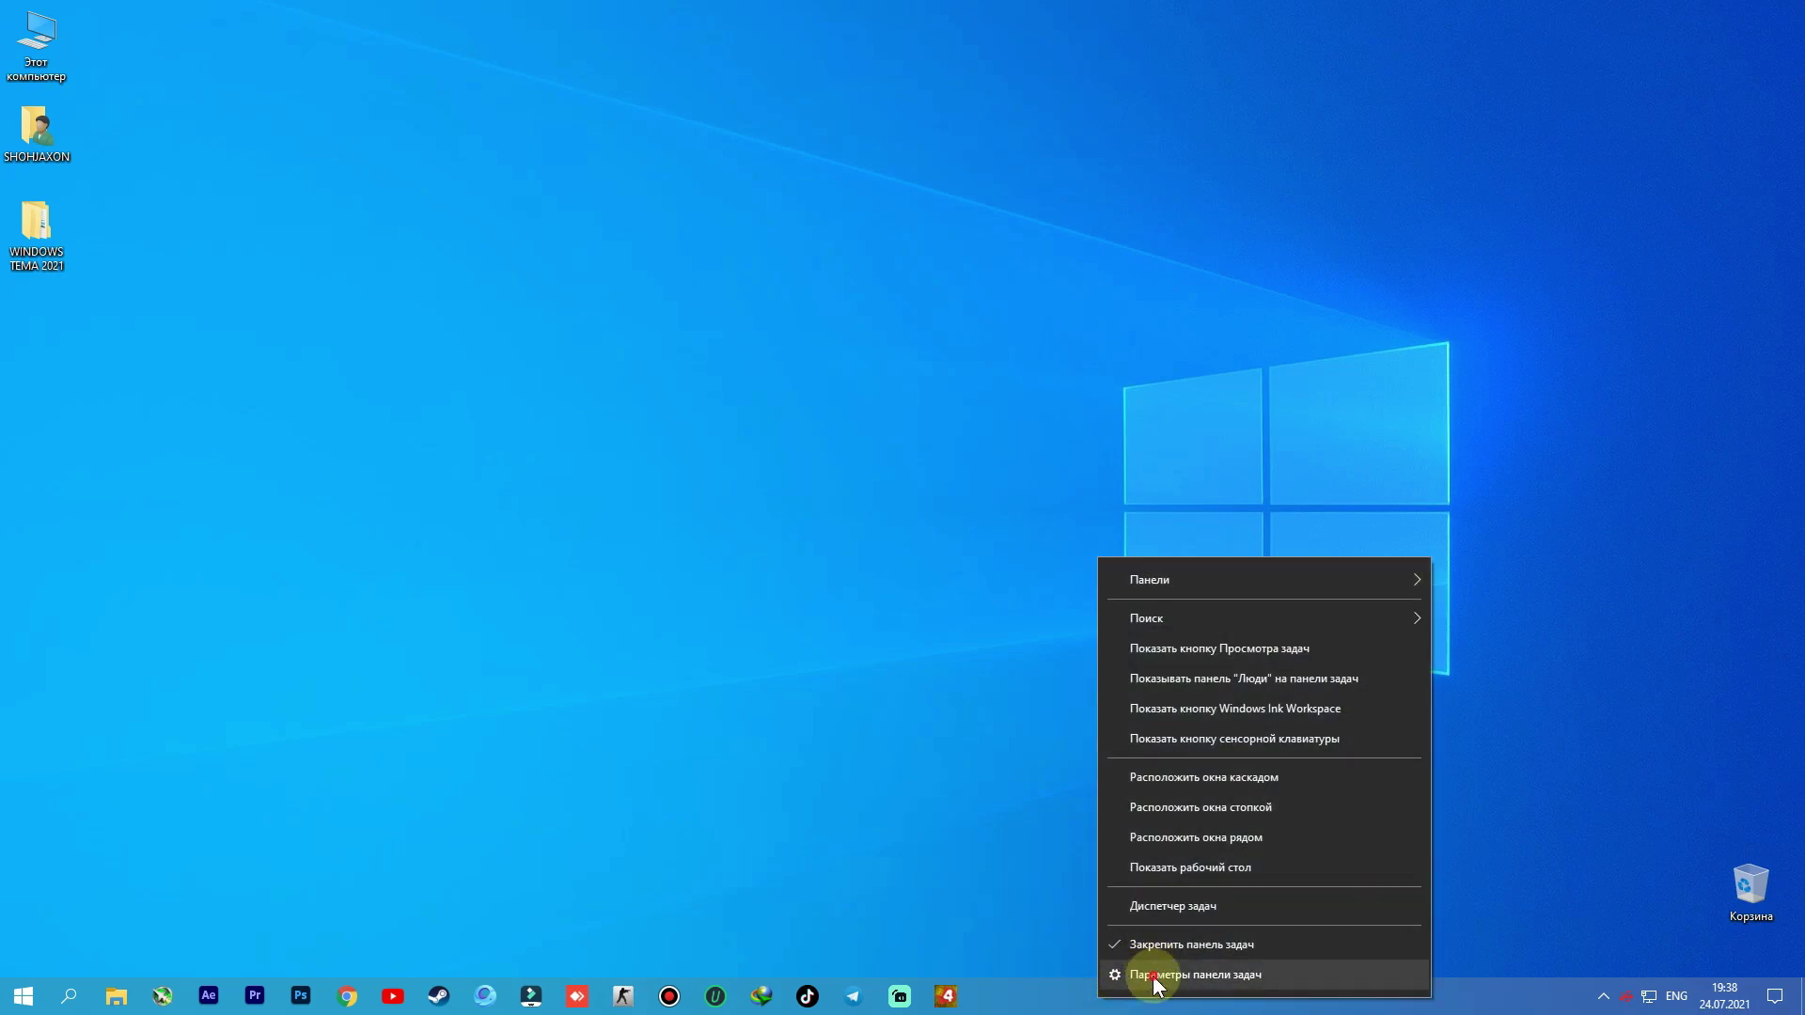
pyautogui.click(1154, 977)
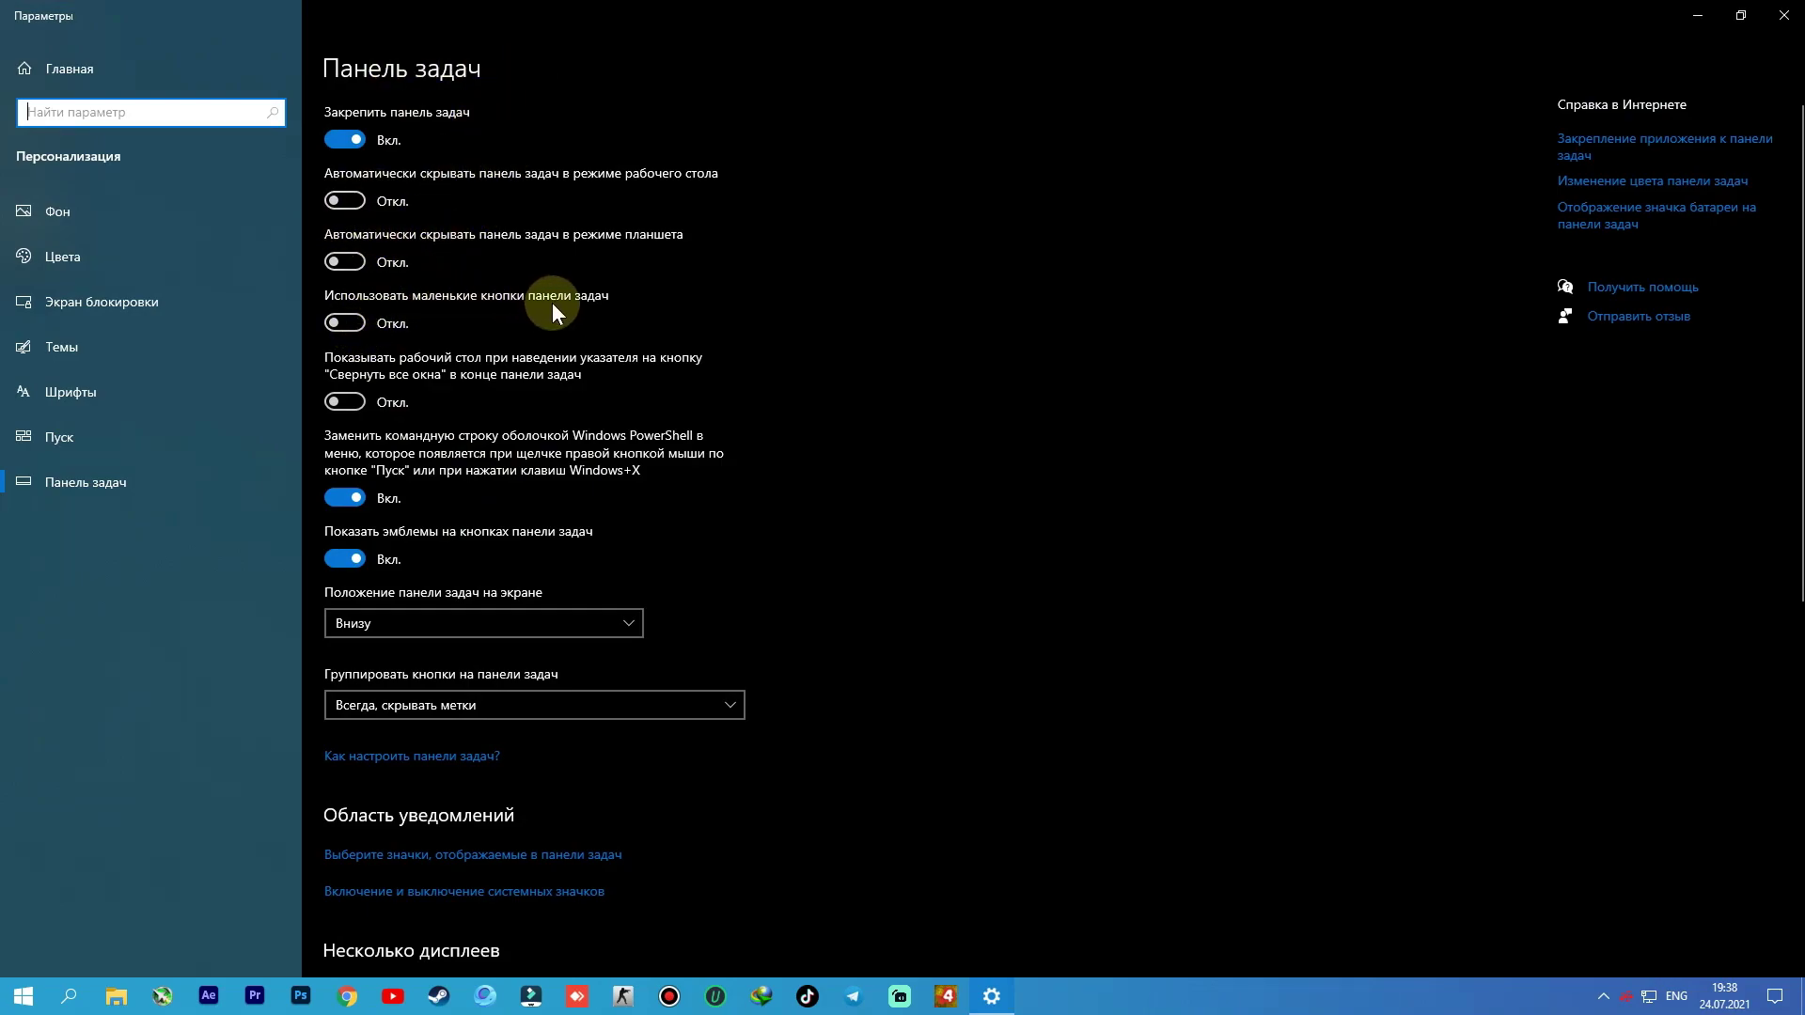
pyautogui.click(352, 329)
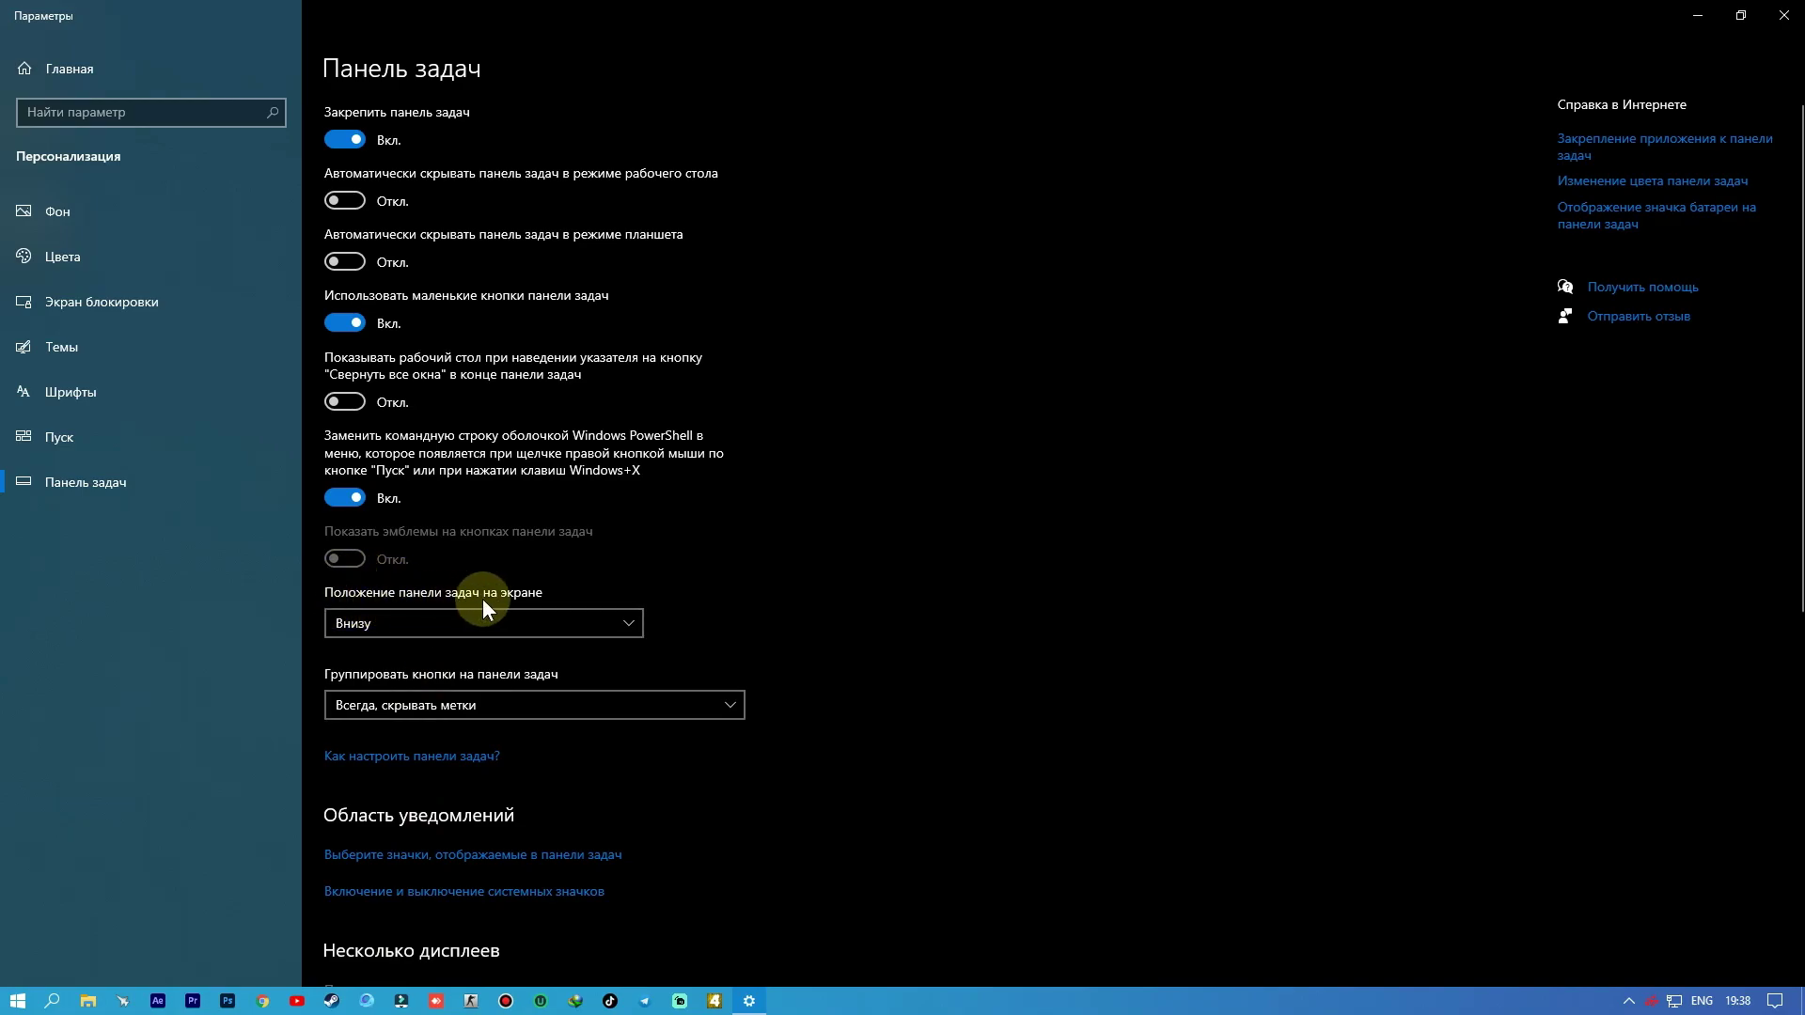
# Step: Try the taskbar locations Слева, Вверху and Справа, and check the Start menu with the last one
pyautogui.click(534, 620)
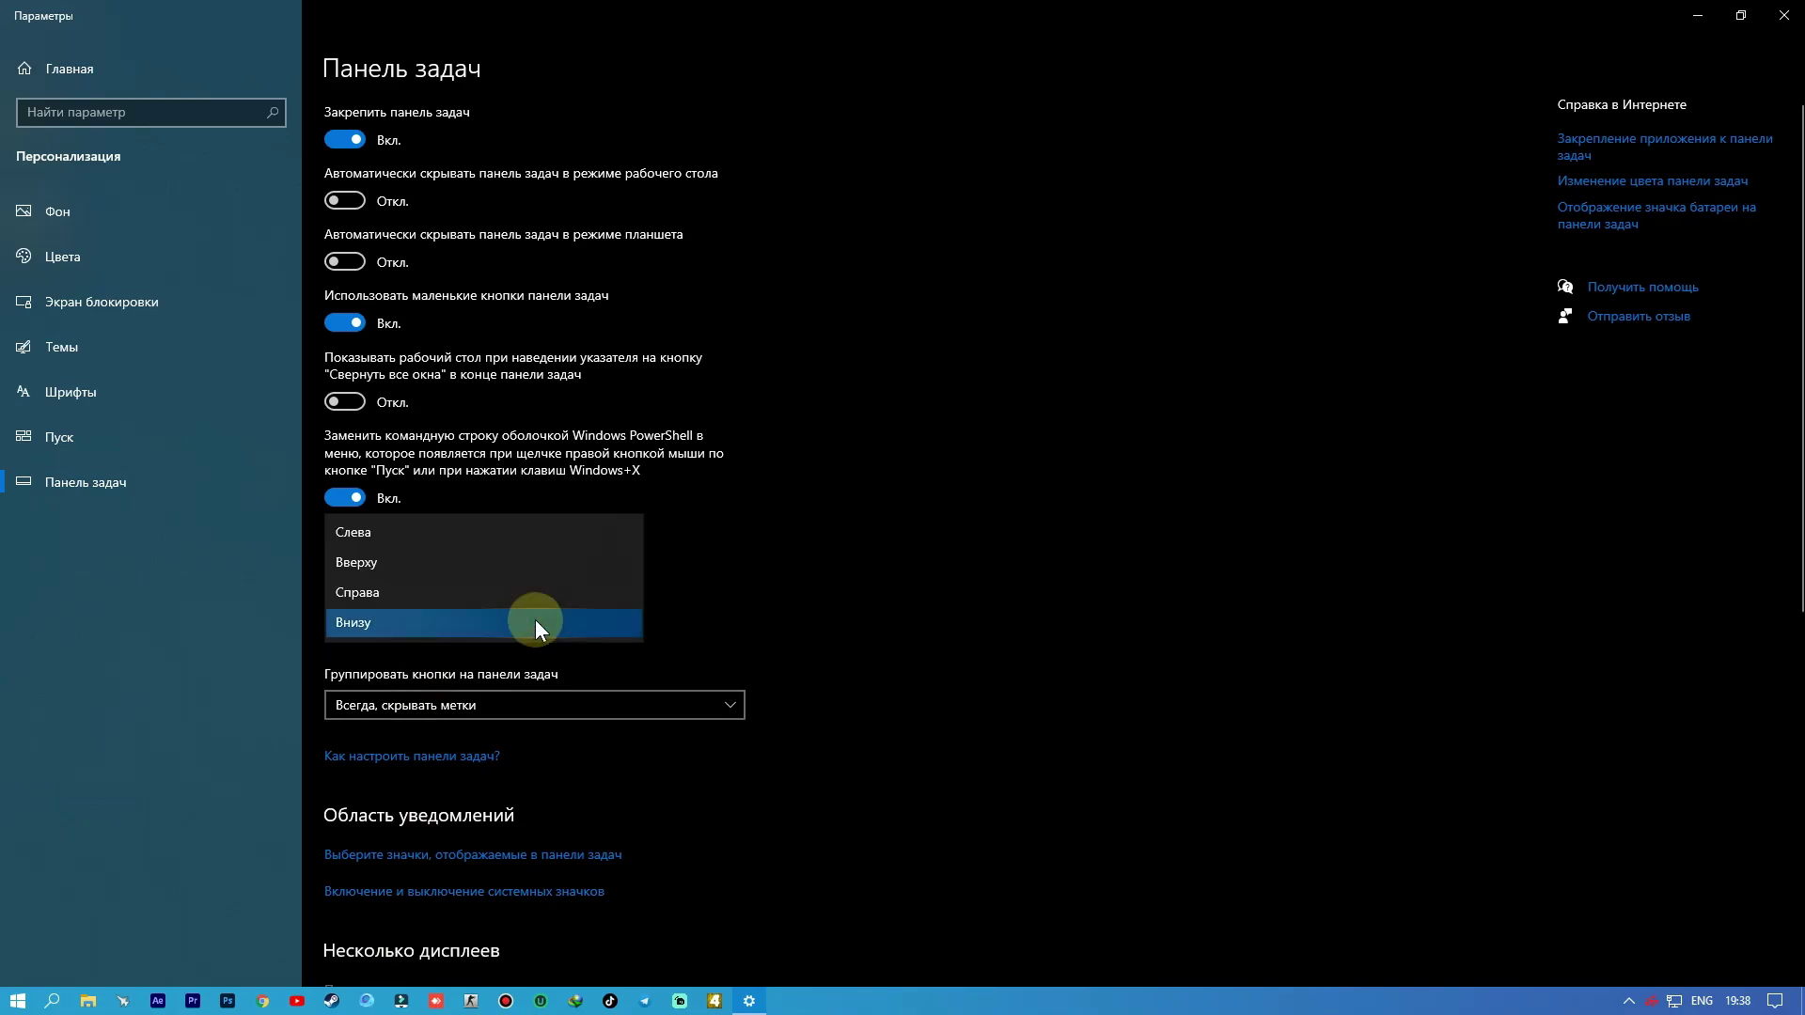
pyautogui.click(442, 539)
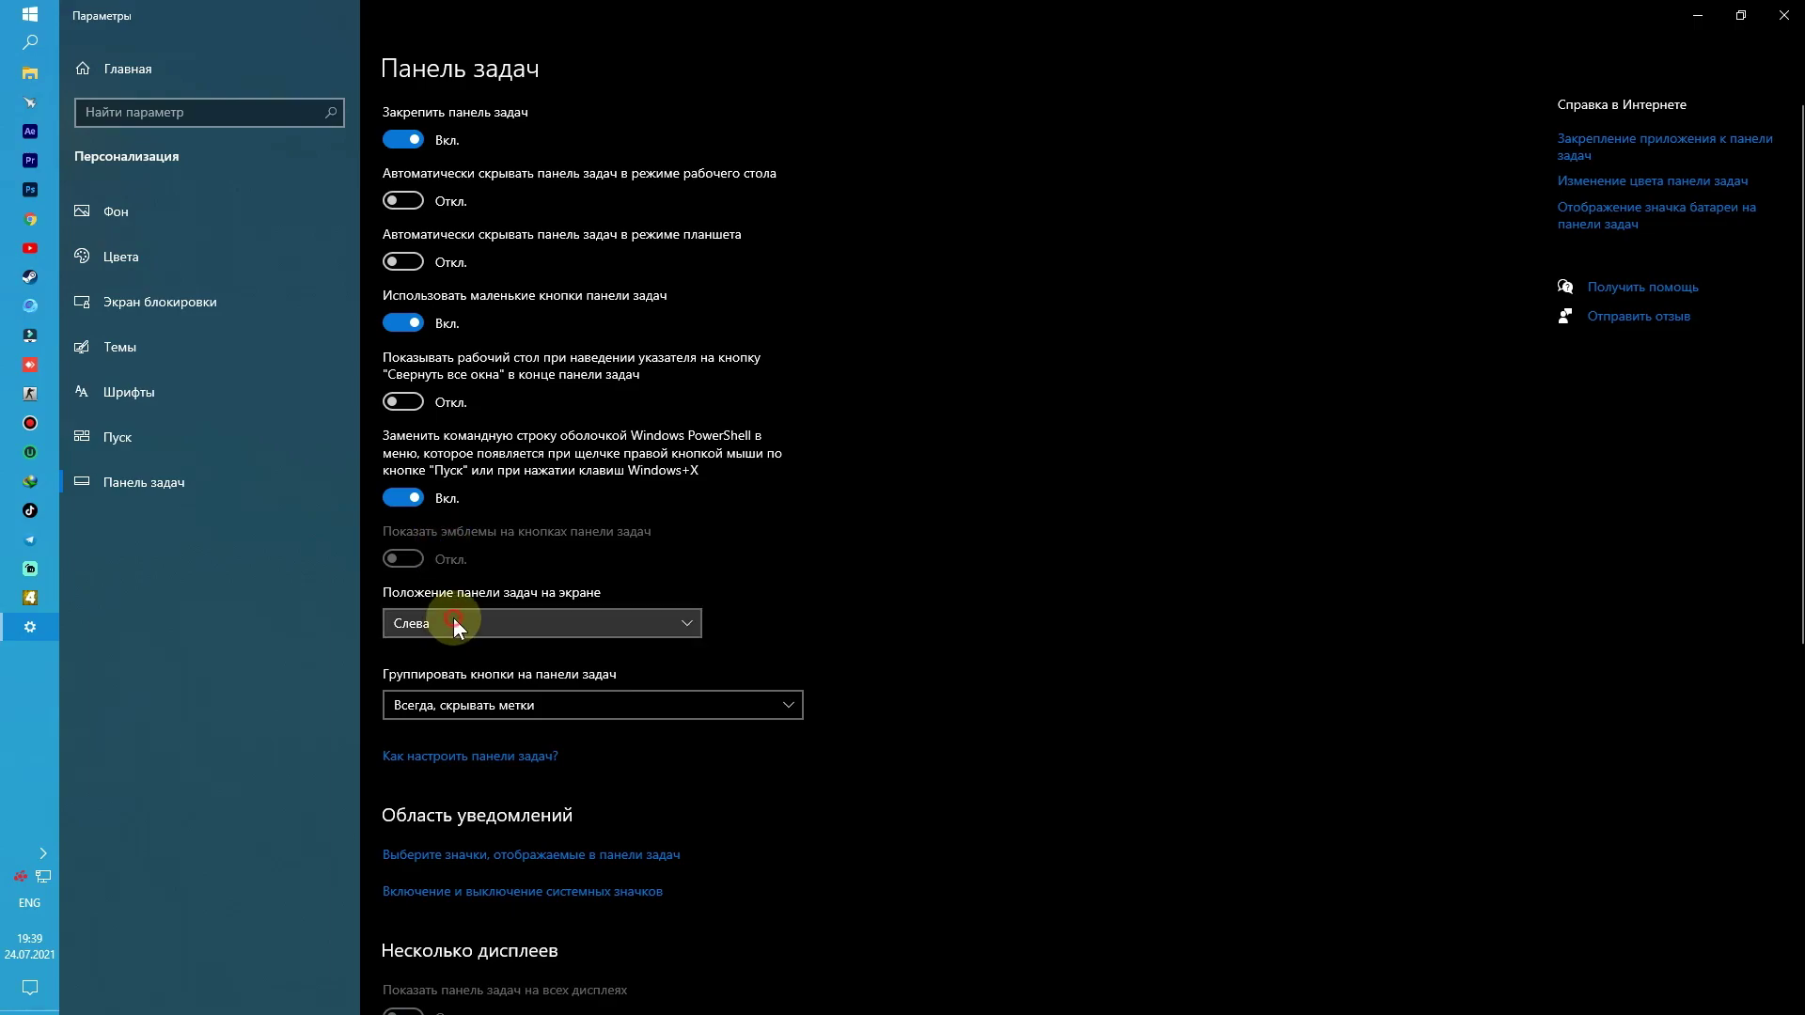
pyautogui.click(450, 625)
pyautogui.click(448, 653)
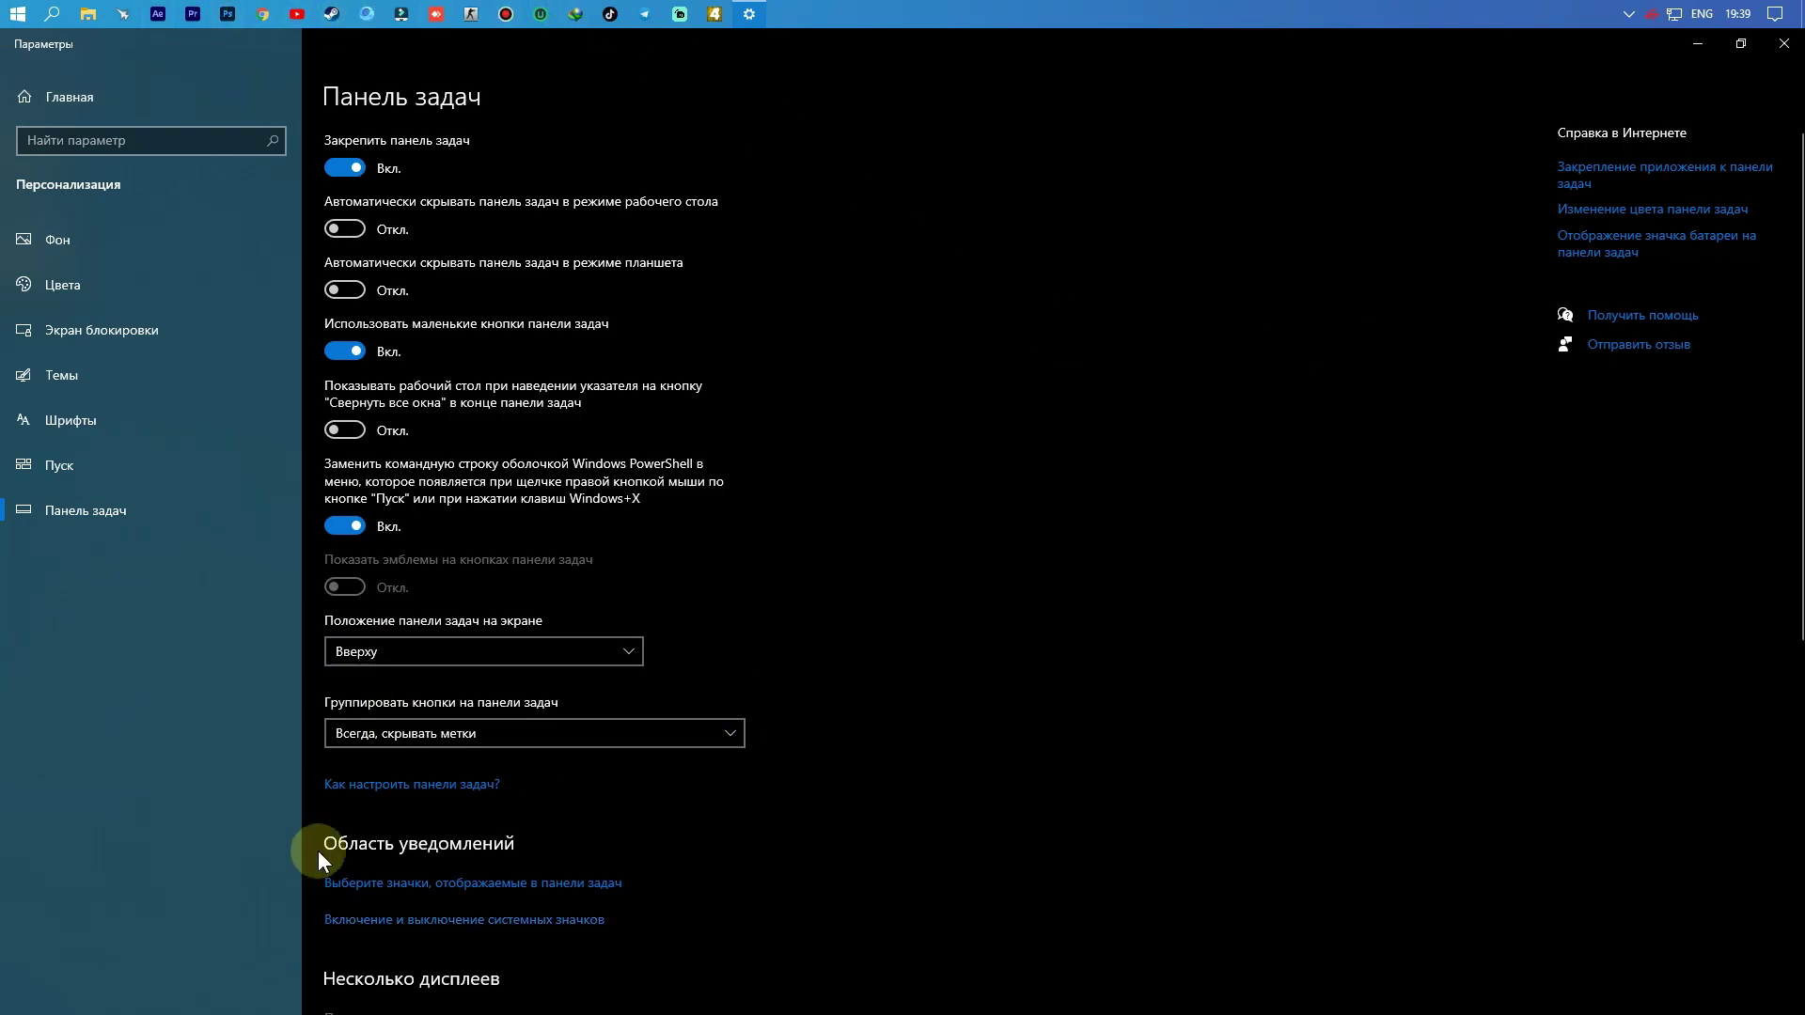
pyautogui.click(466, 649)
pyautogui.click(451, 681)
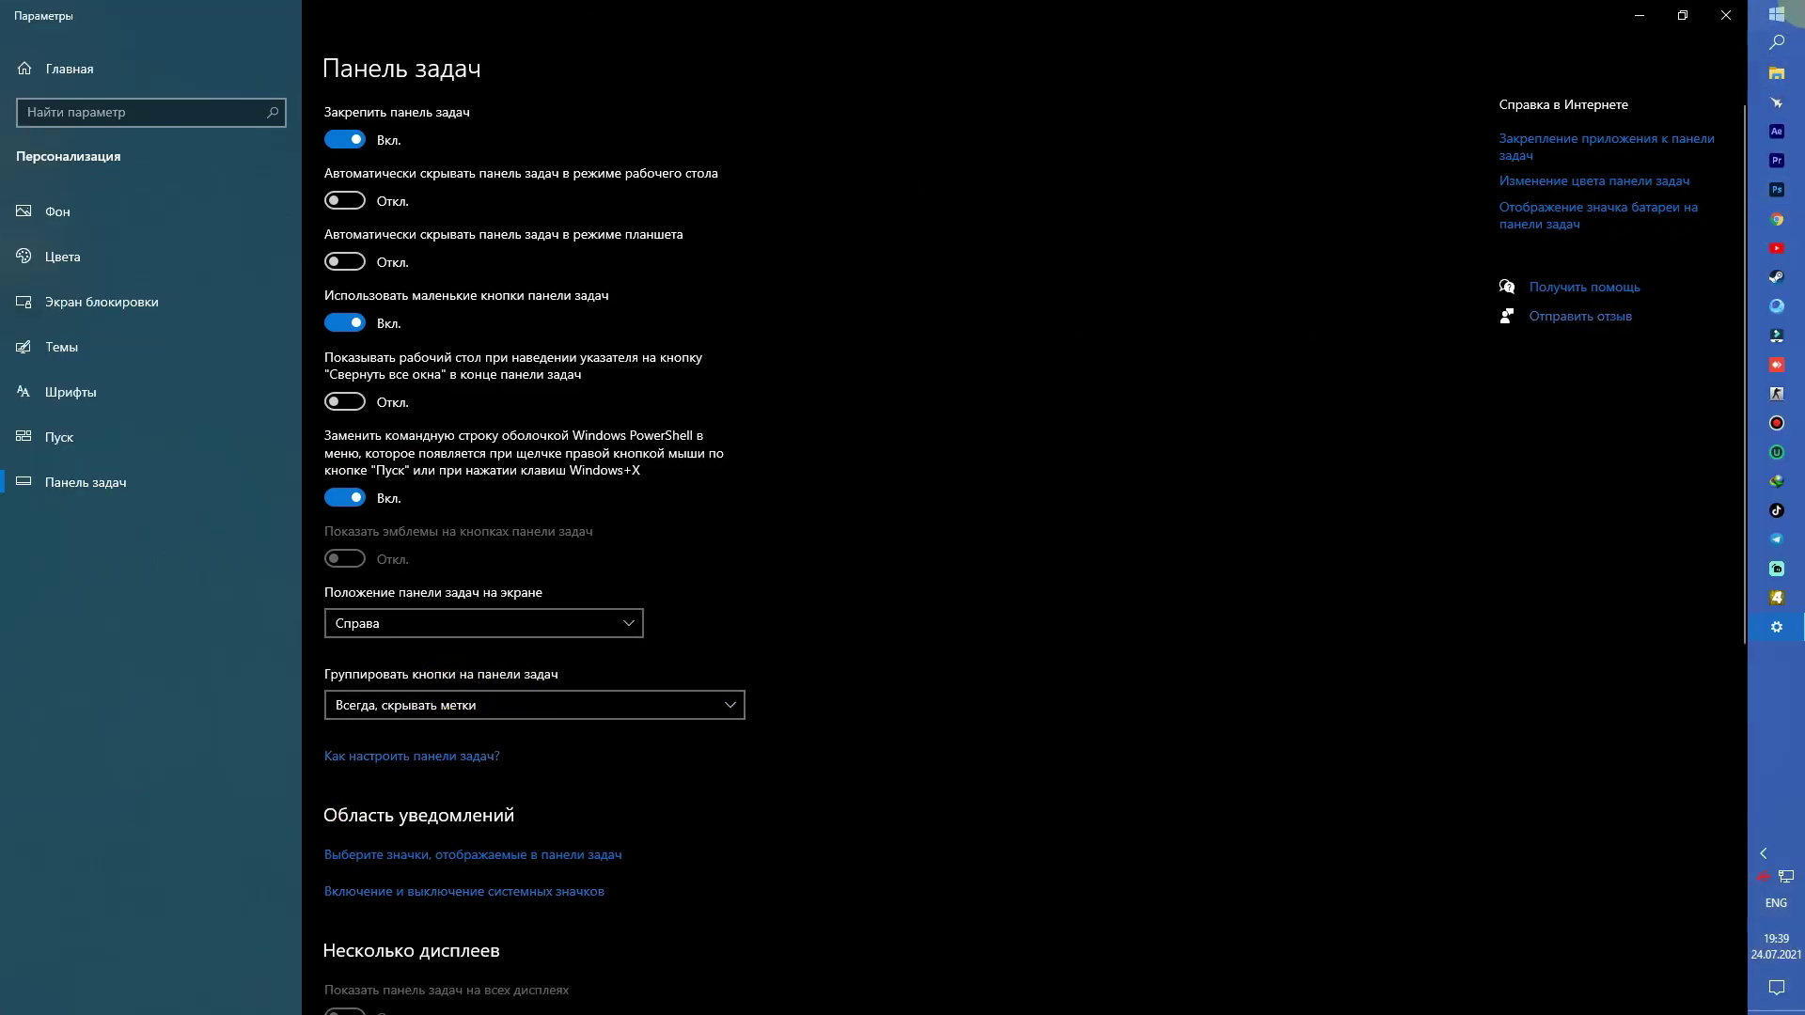
pyautogui.click(1777, 14)
pyautogui.click(668, 408)
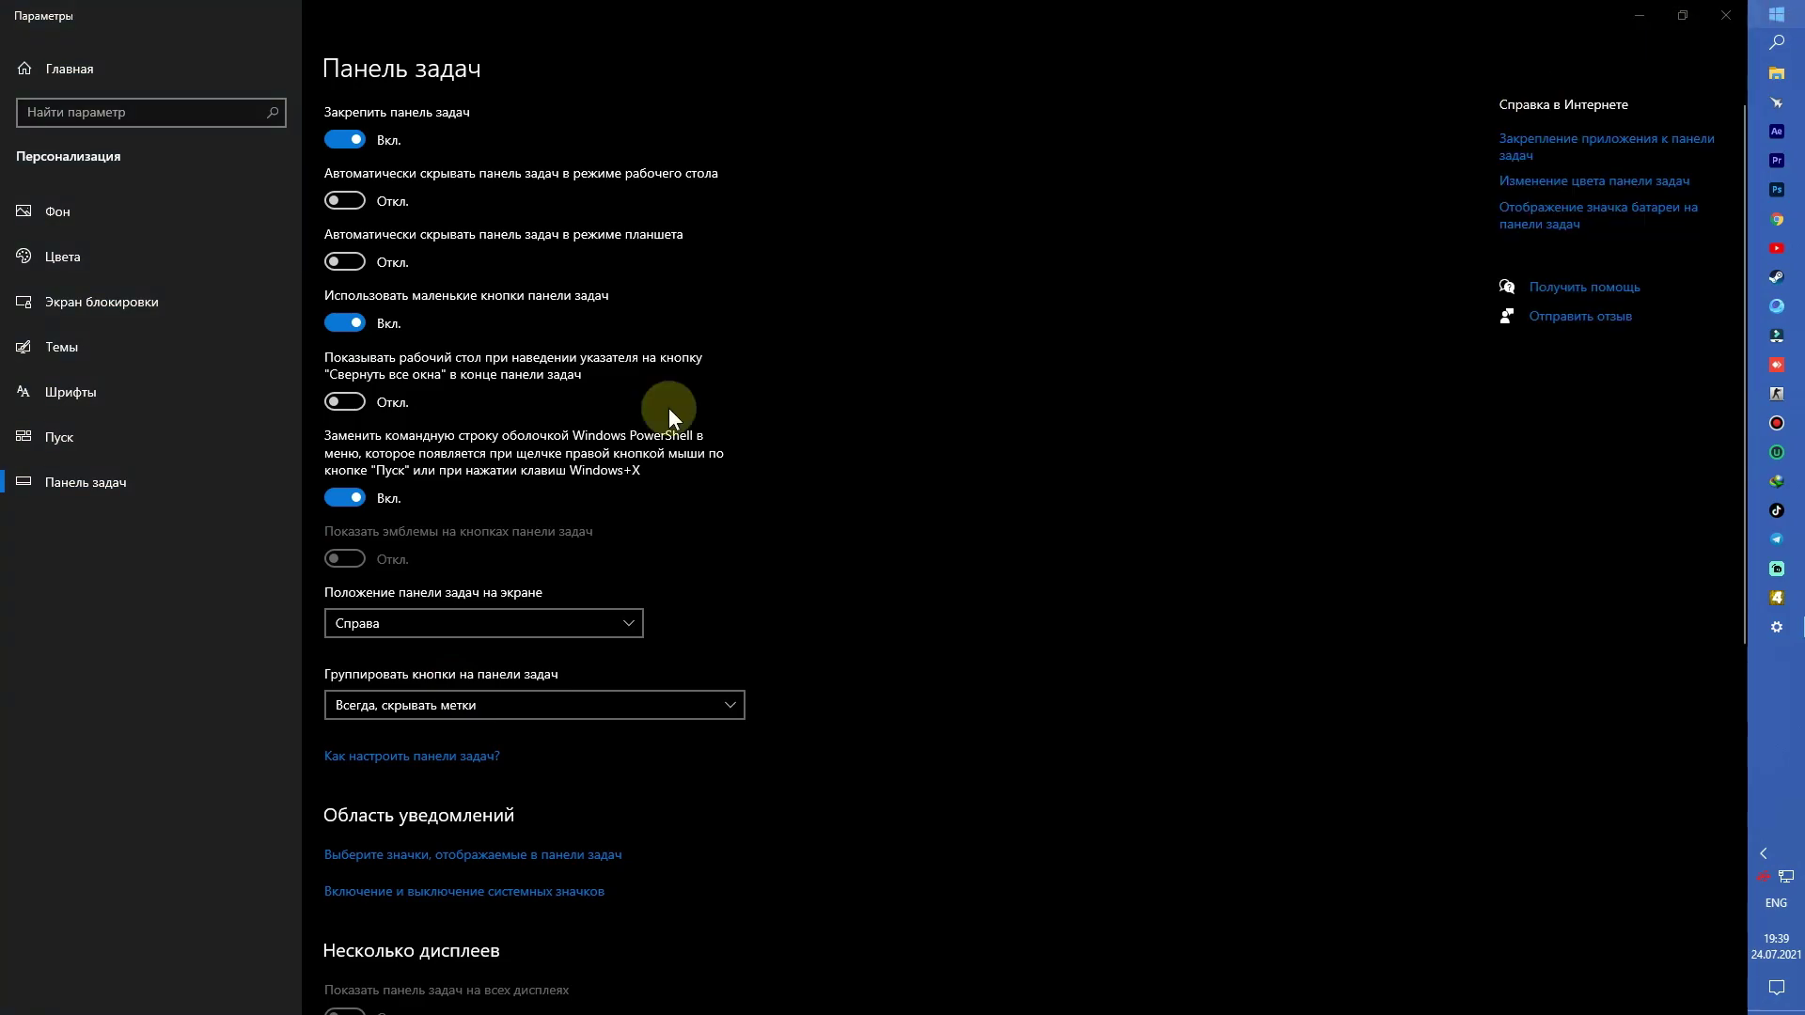
# Step: Set the taskbar location to Вверху and close the settings
pyautogui.click(453, 614)
pyautogui.click(438, 583)
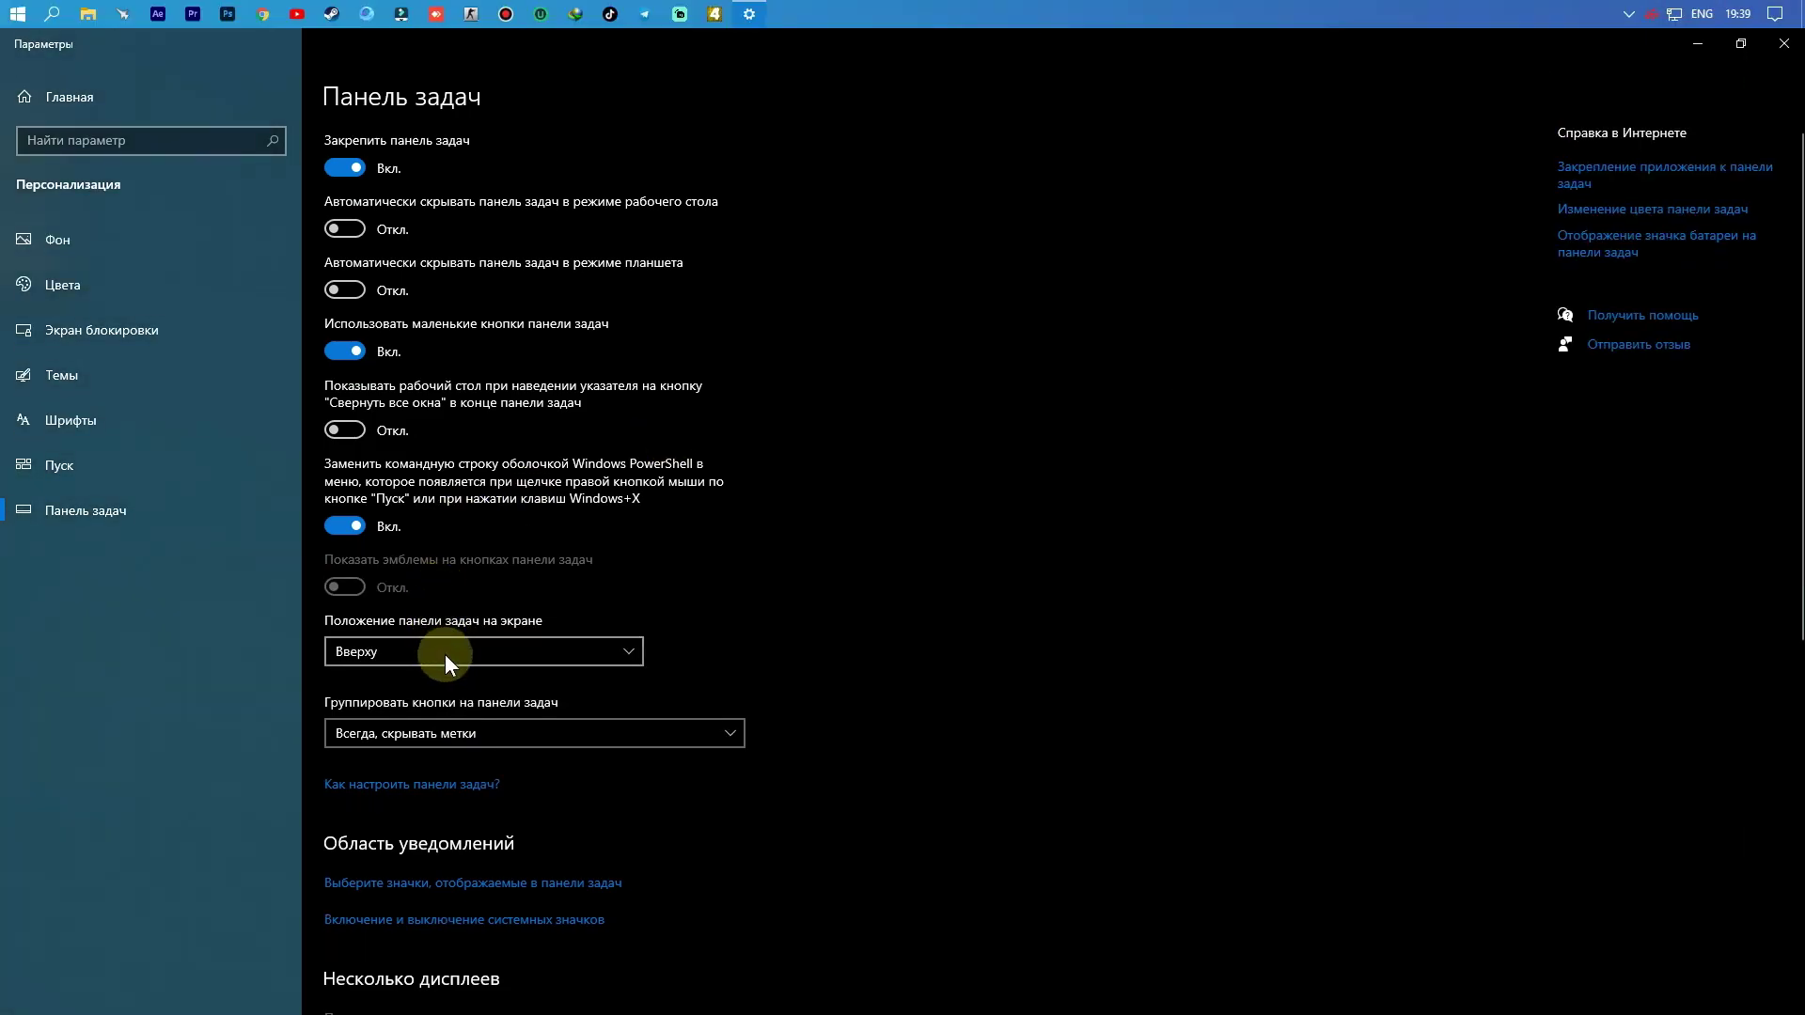
pyautogui.click(1783, 39)
pyautogui.rightClick(438, 340)
pyautogui.rightClick(504, 428)
pyautogui.click(560, 509)
pyautogui.rightClick(561, 515)
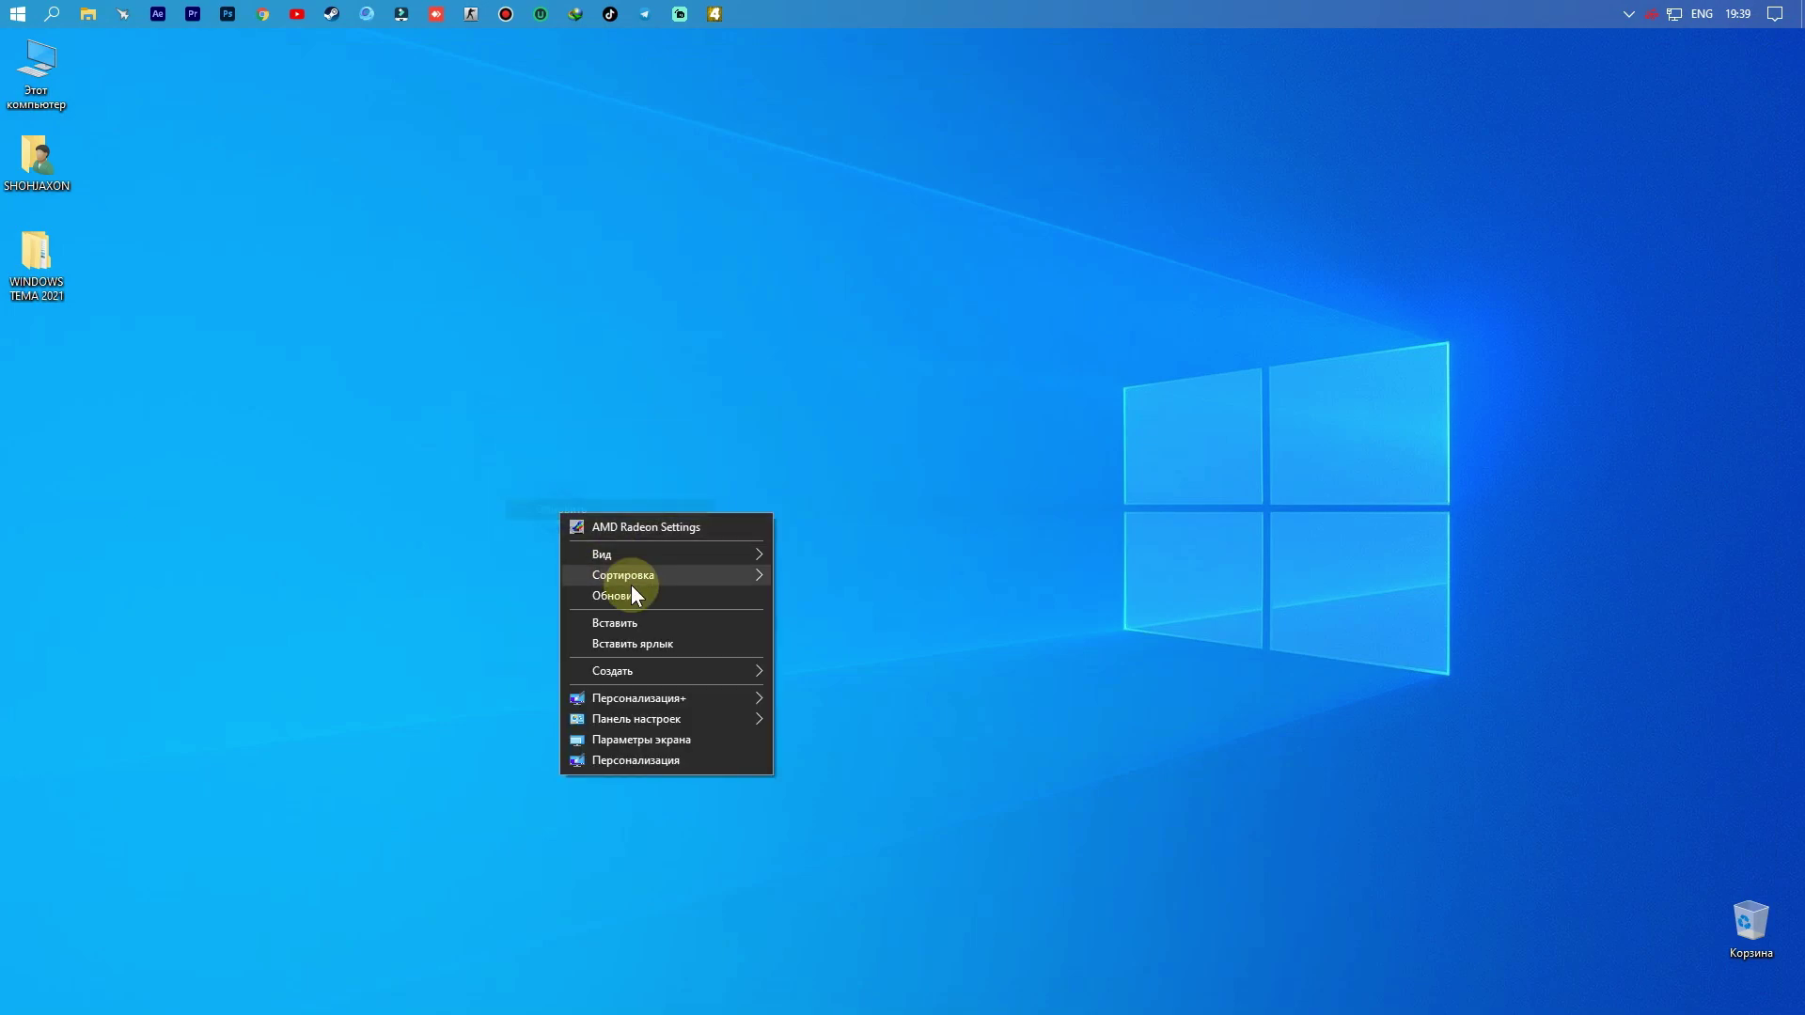
pyautogui.click(631, 594)
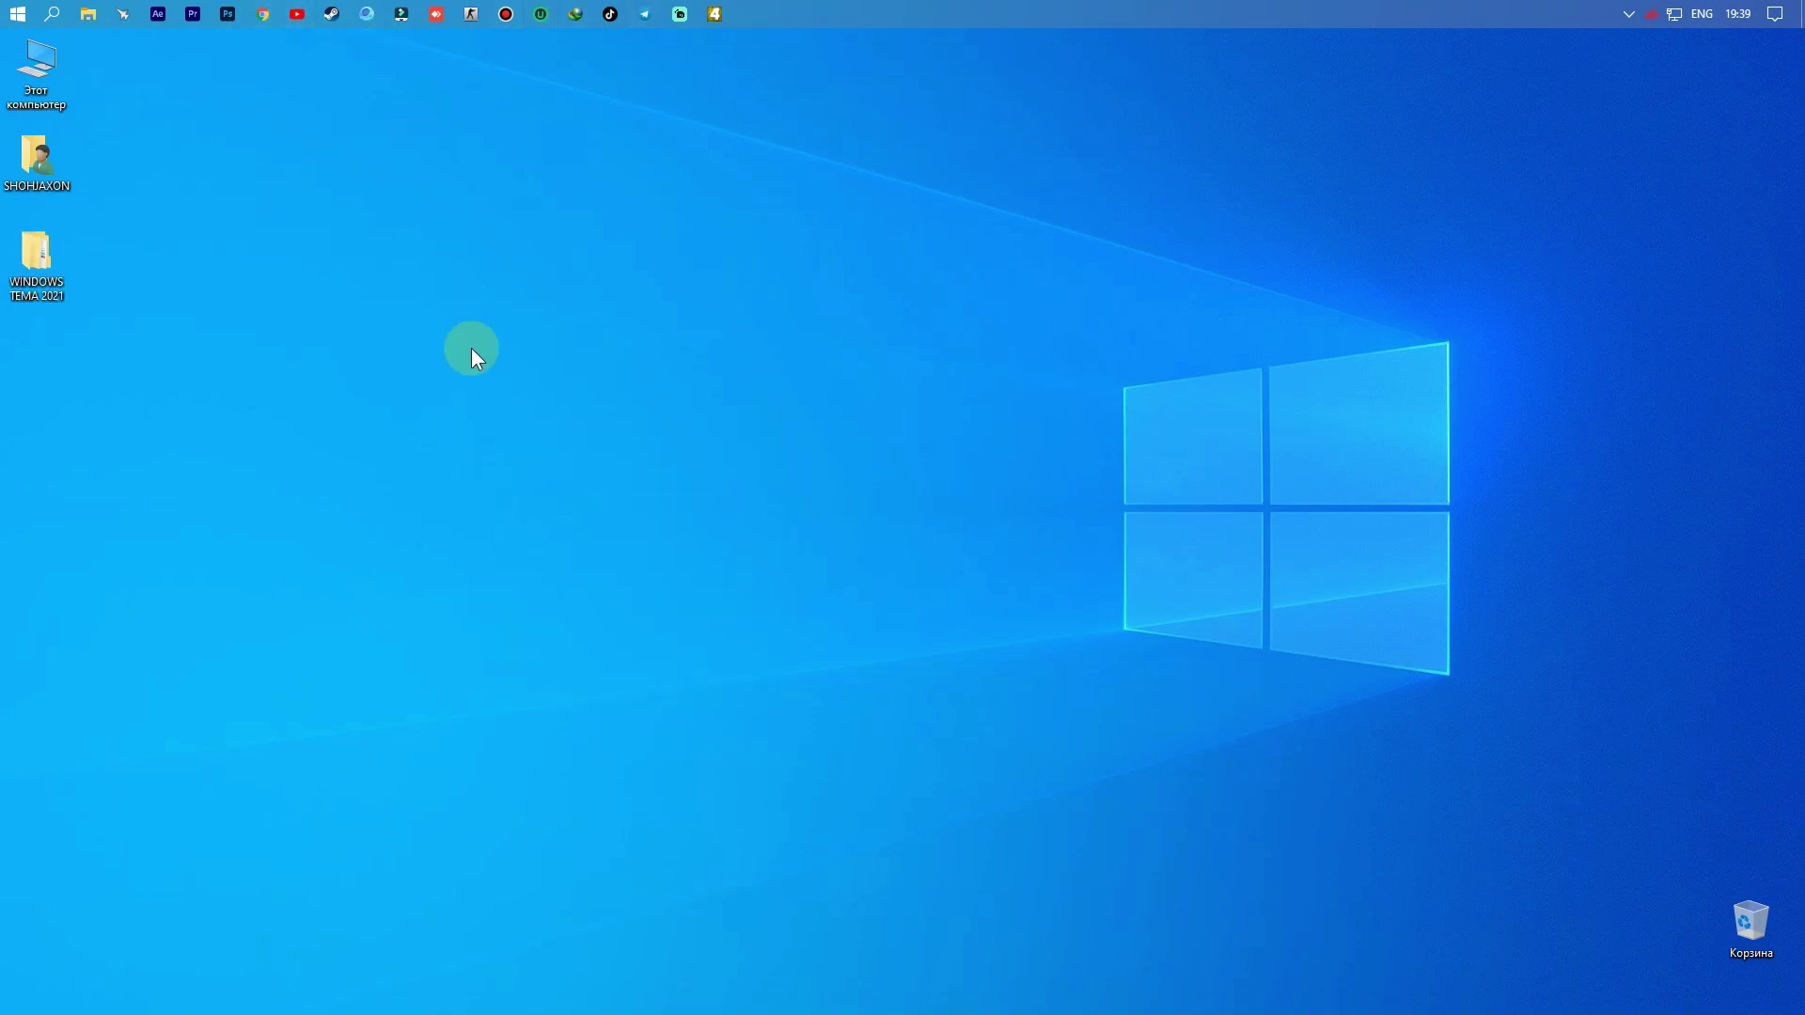
# Step: Resize the Start menu by stretching it wide, narrowing it again and reducing its height, and close it
pyautogui.click(17, 13)
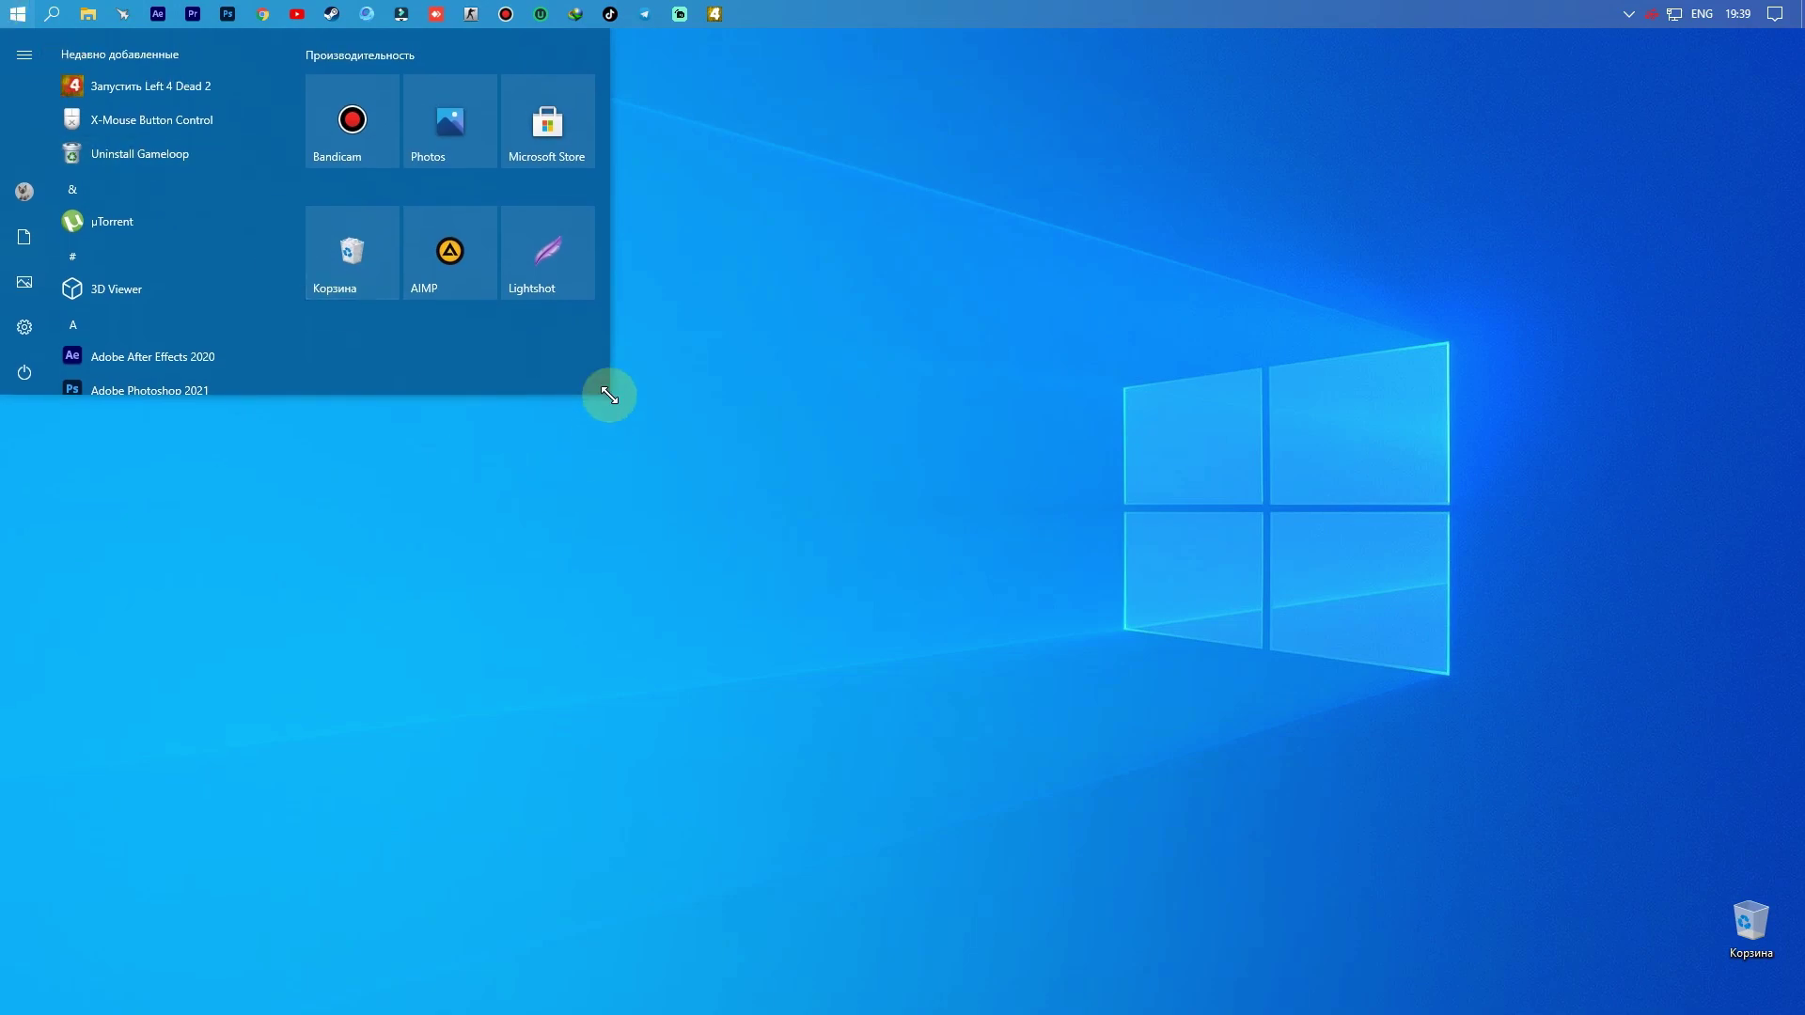
pyautogui.moveTo(610, 391); pyautogui.dragTo(1797, 298)
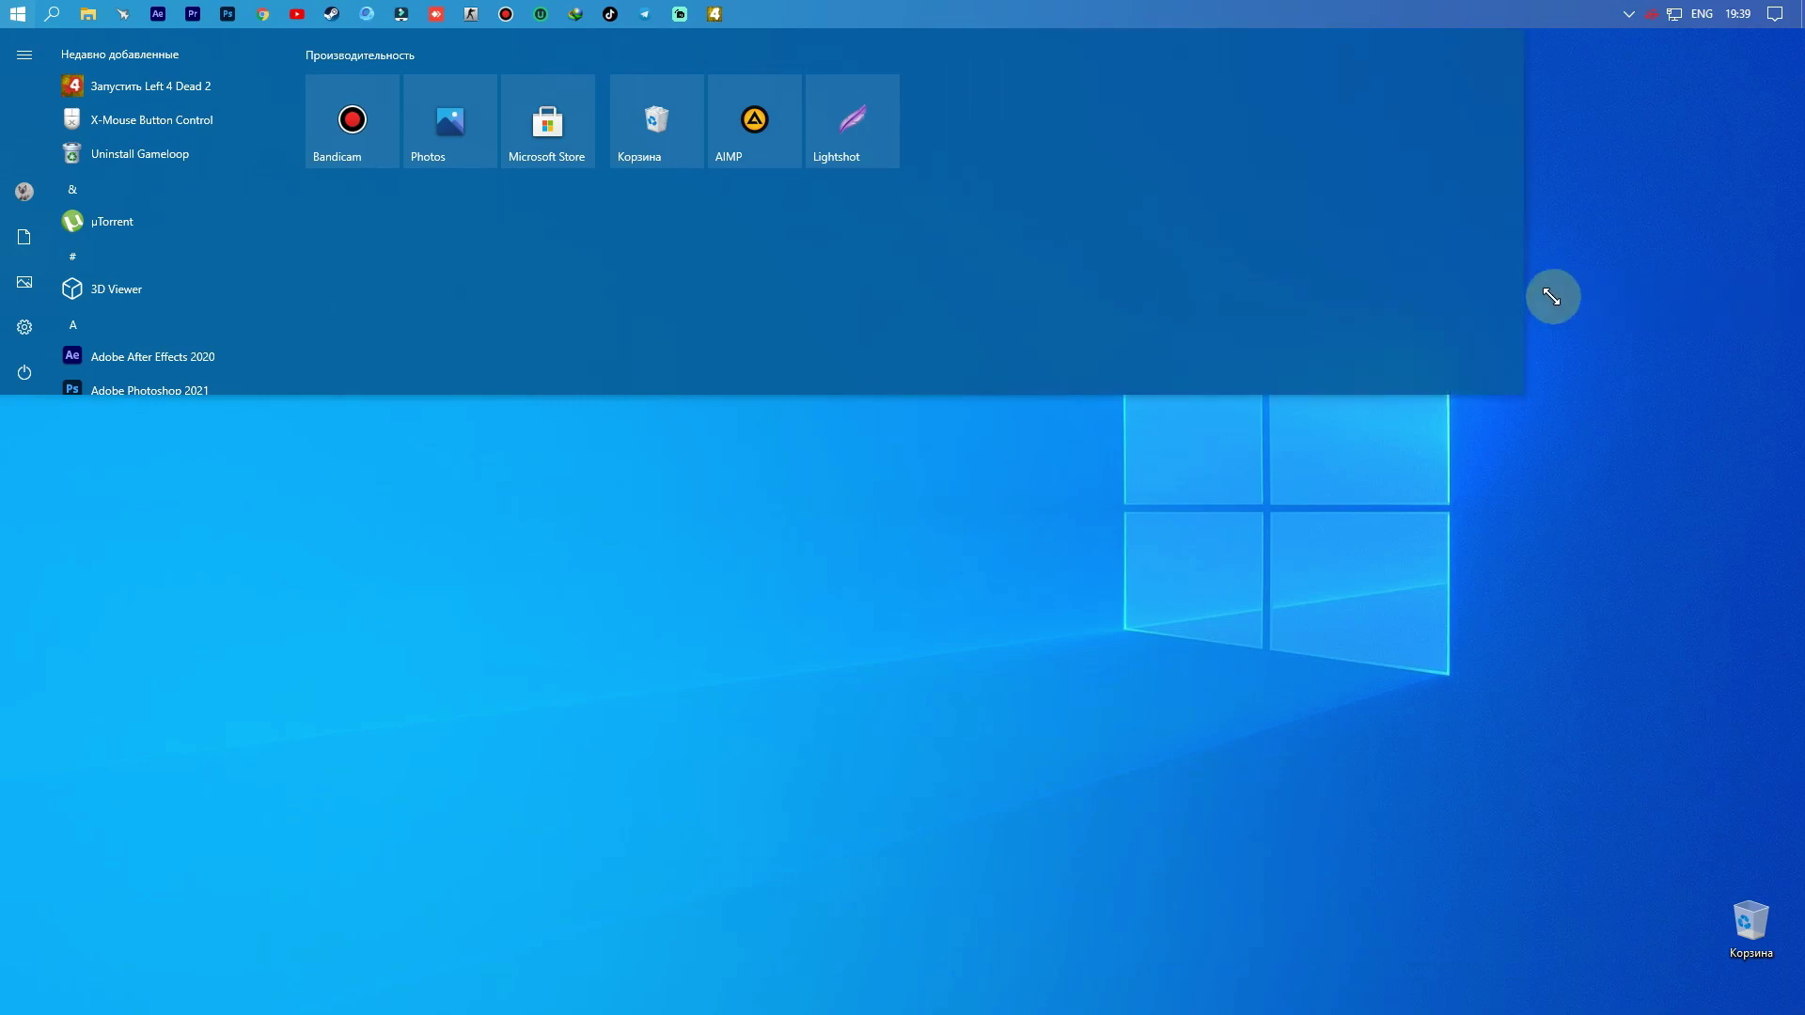
pyautogui.moveTo(1609, 298); pyautogui.dragTo(371, 255)
pyautogui.moveTo(342, 398); pyautogui.dragTo(424, 4)
pyautogui.click(829, 305)
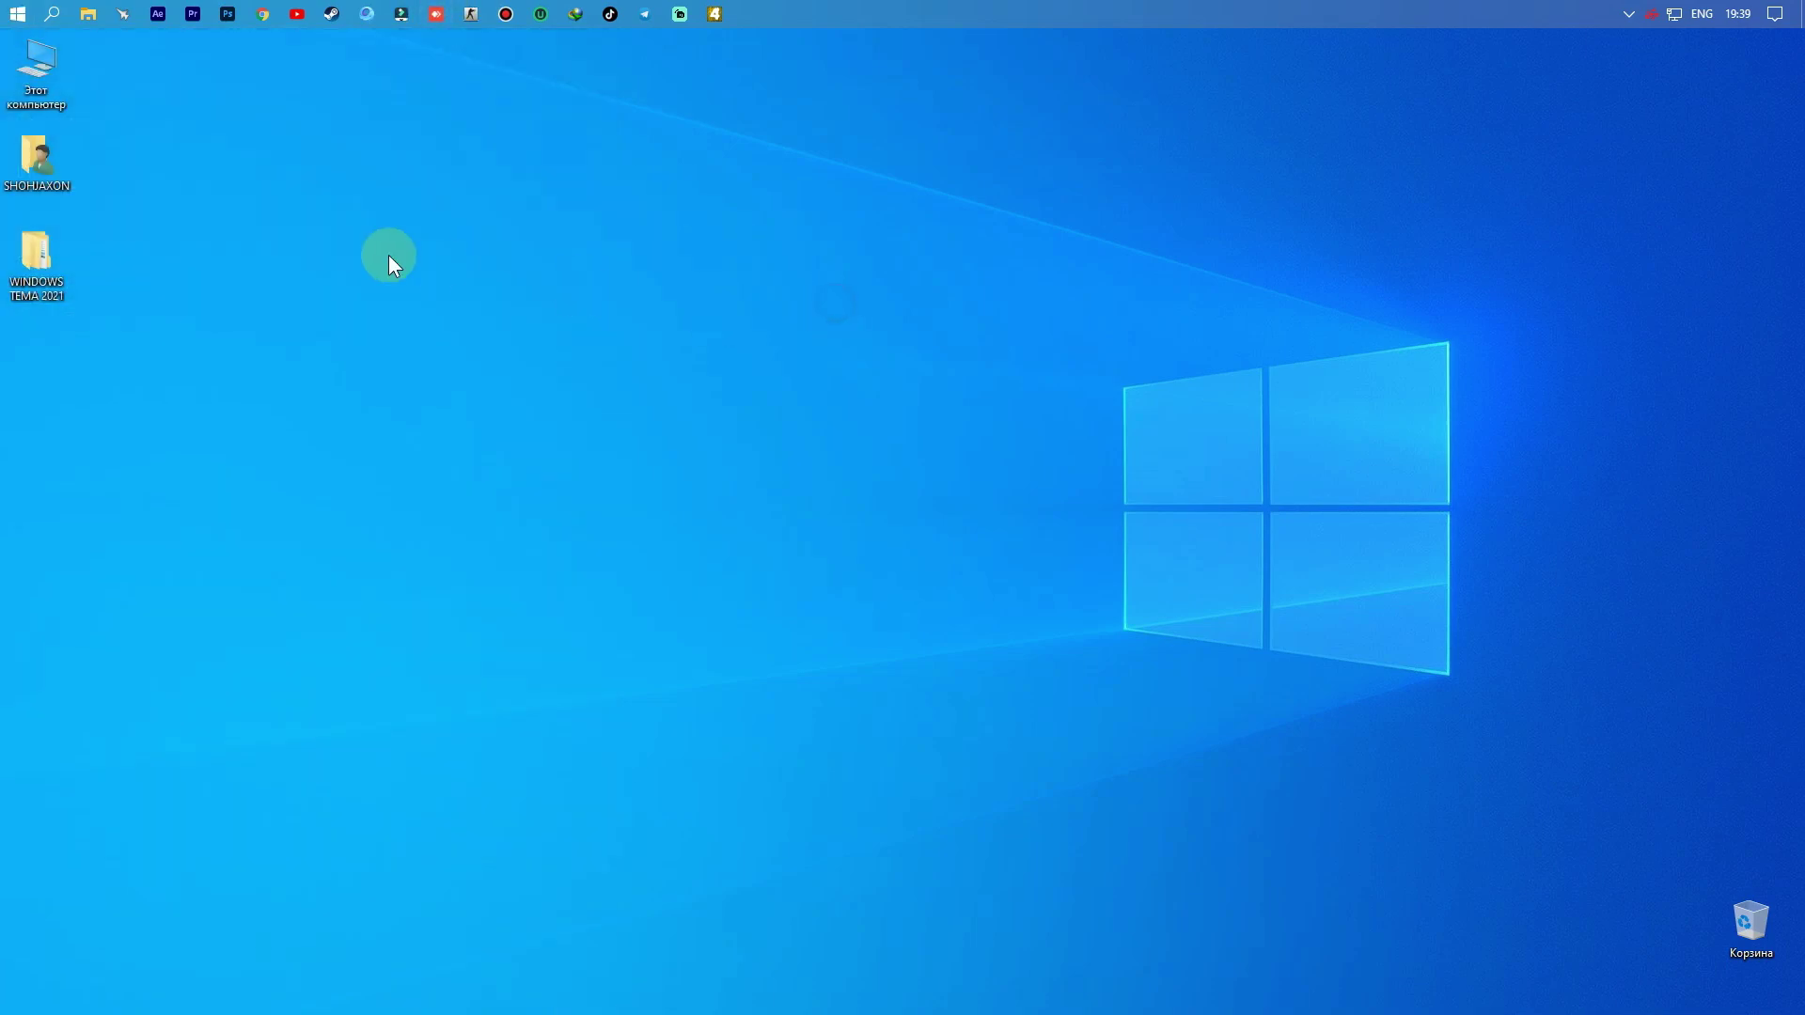
pyautogui.rightClick(389, 255)
pyautogui.rightClick(482, 347)
pyautogui.click(543, 423)
# Step: Open the Рабочий стол folder inside WINDOWS TEMA 2021 and switch its view to large icons (Крупные значки)
pyautogui.doubleClick(42, 263)
pyautogui.doubleClick(220, 166)
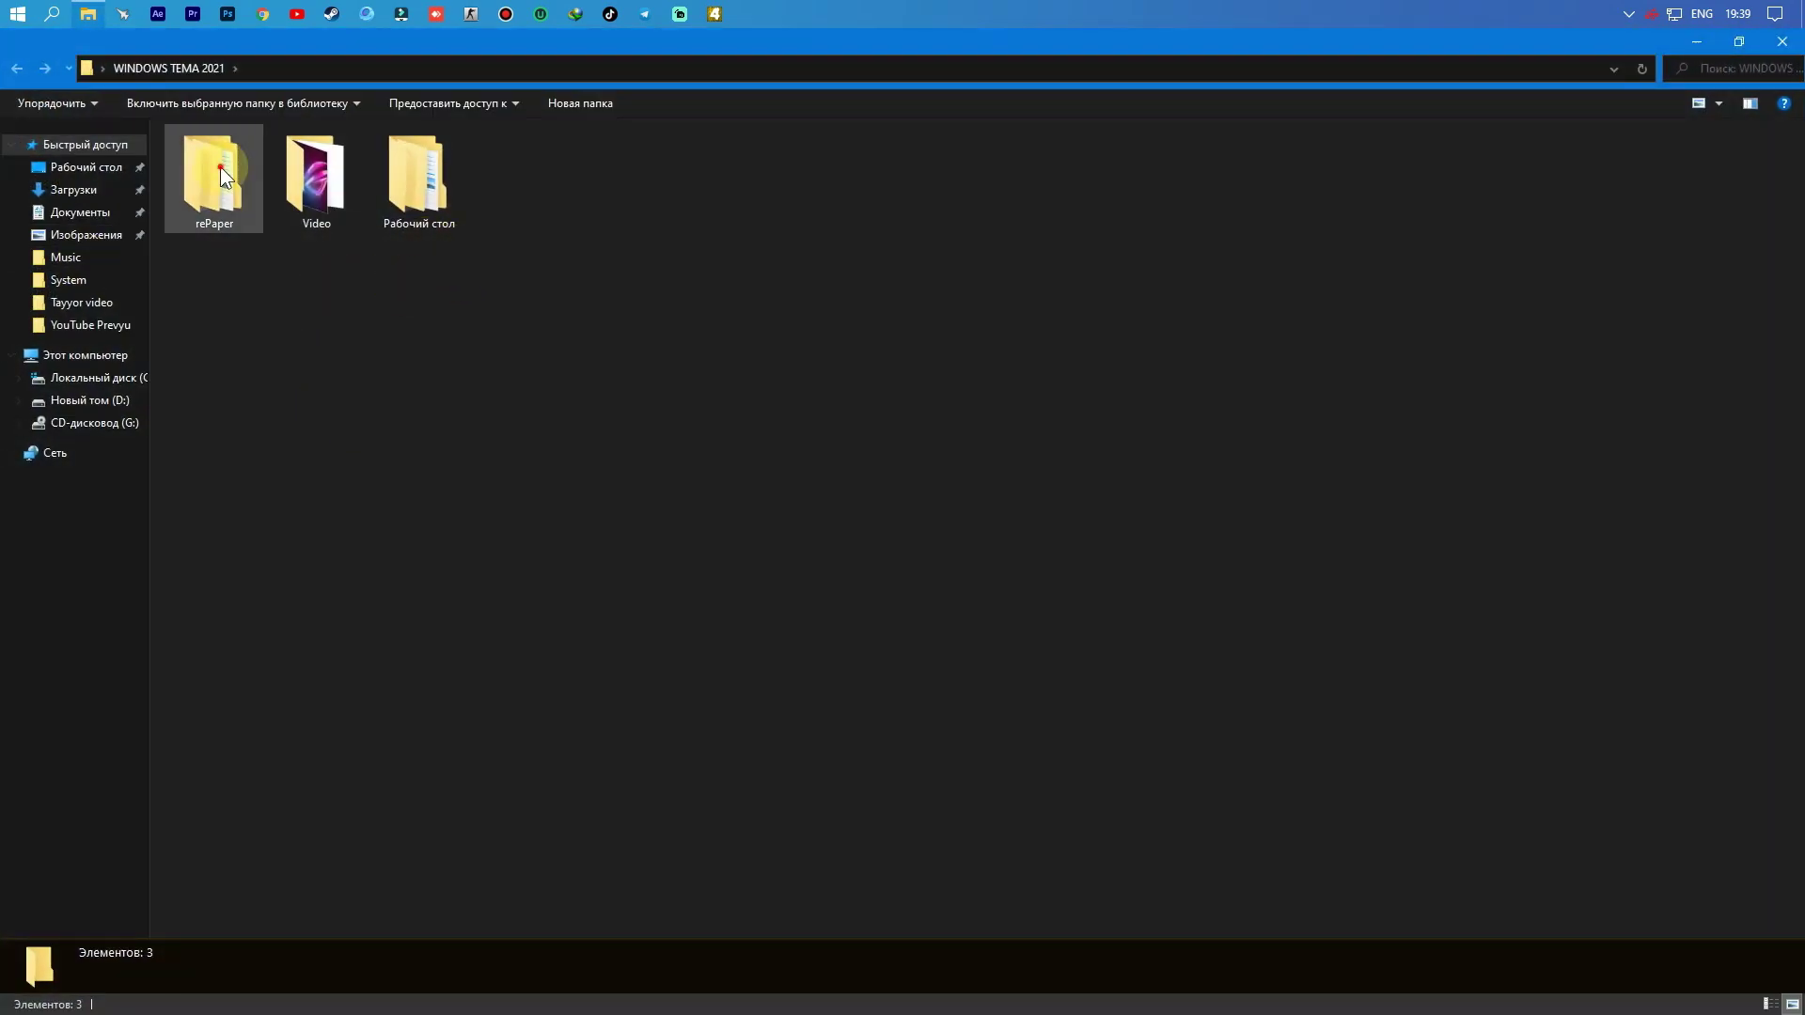
pyautogui.click(16, 69)
pyautogui.doubleClick(385, 177)
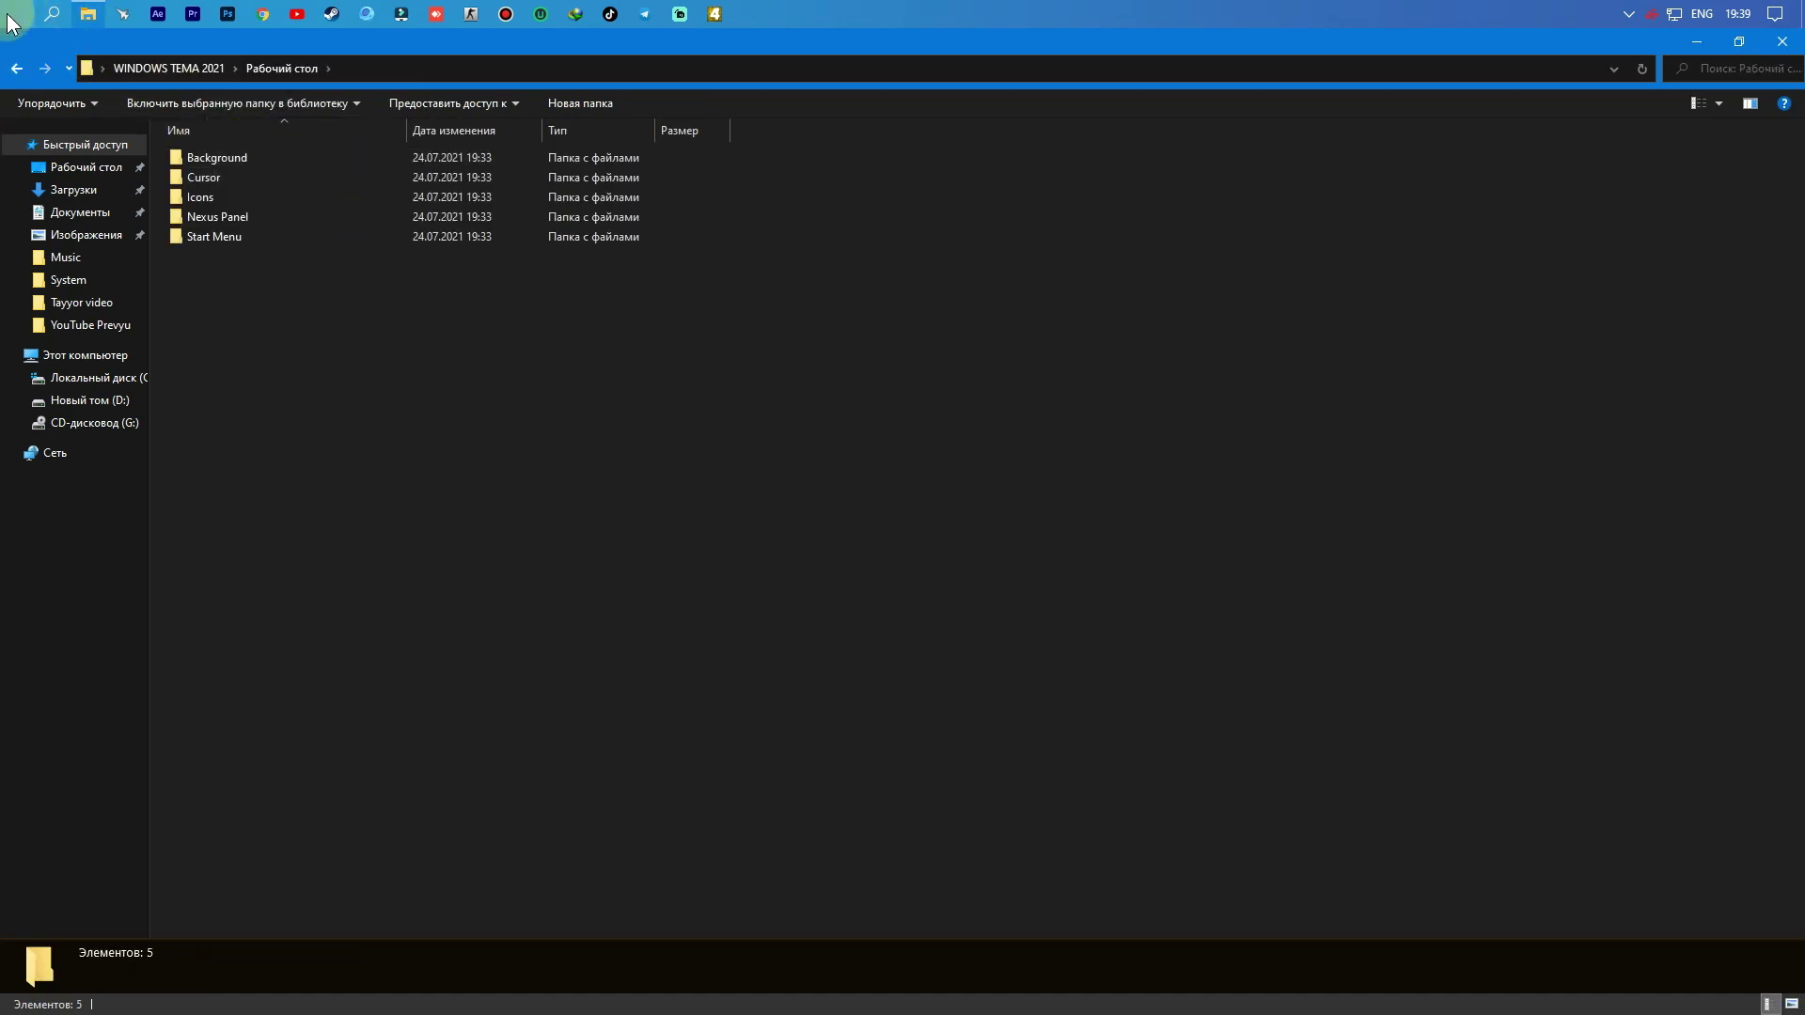
pyautogui.click(1707, 106)
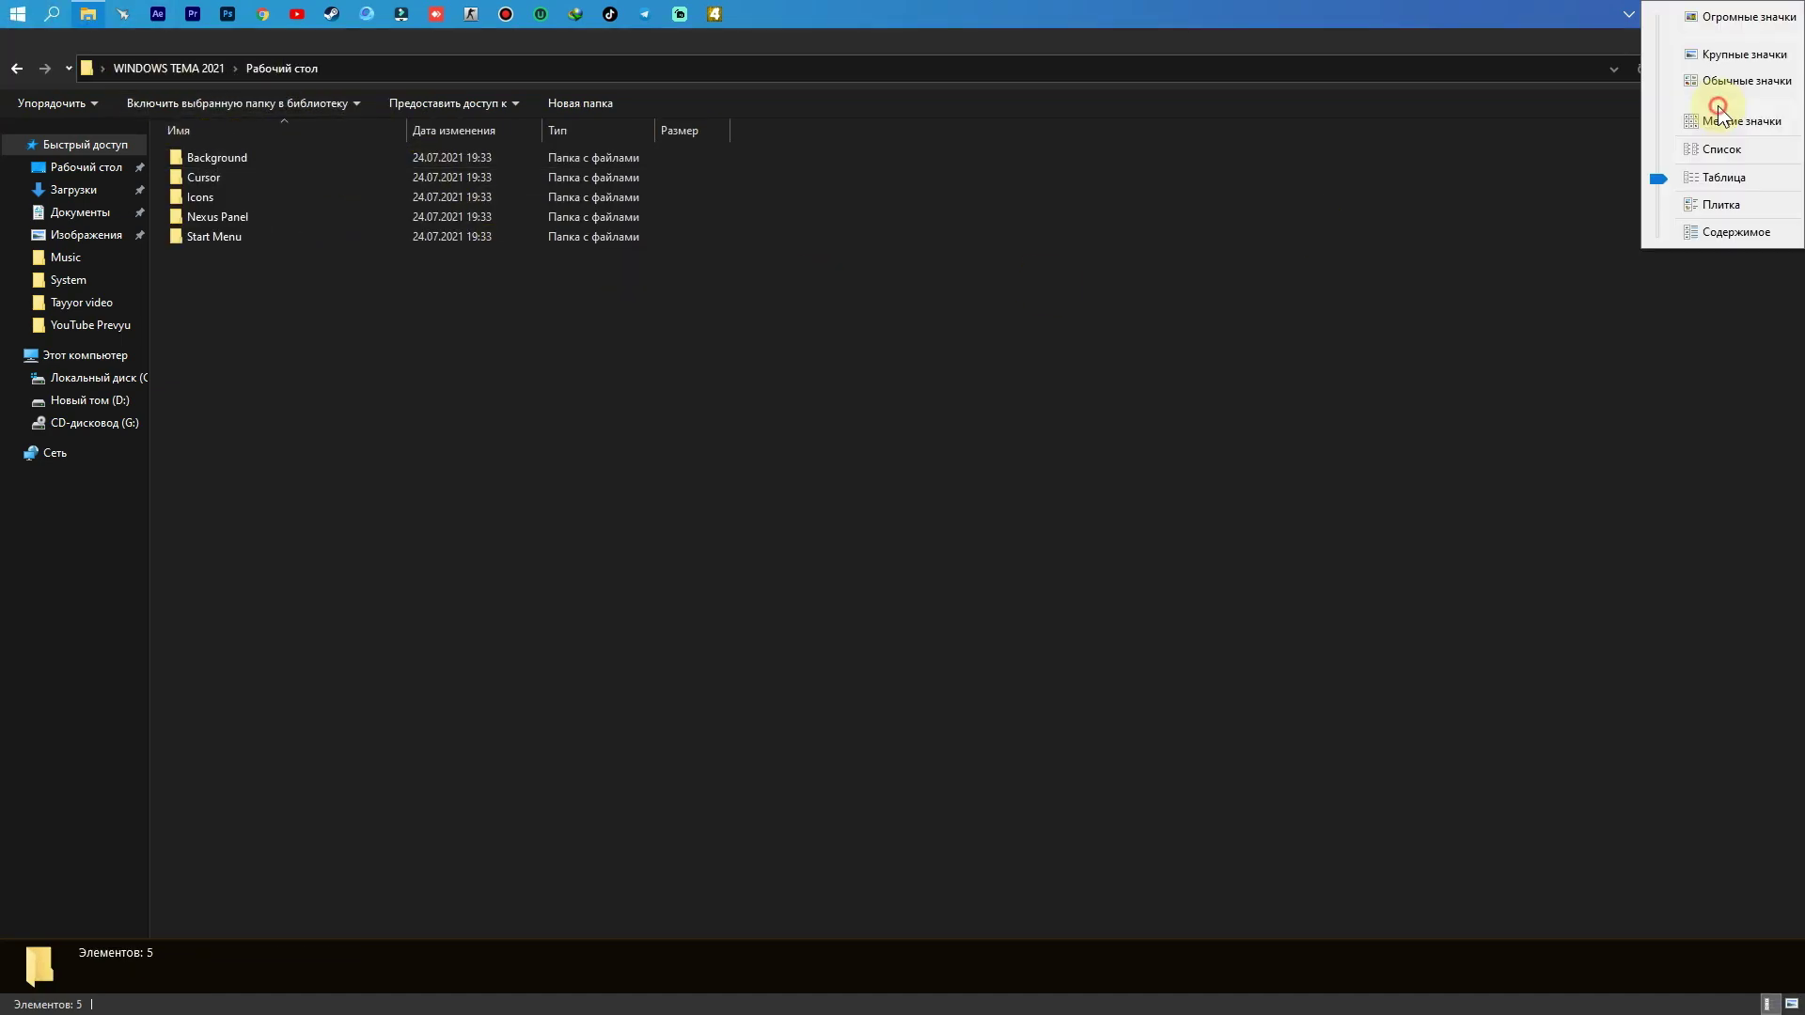
pyautogui.click(1713, 62)
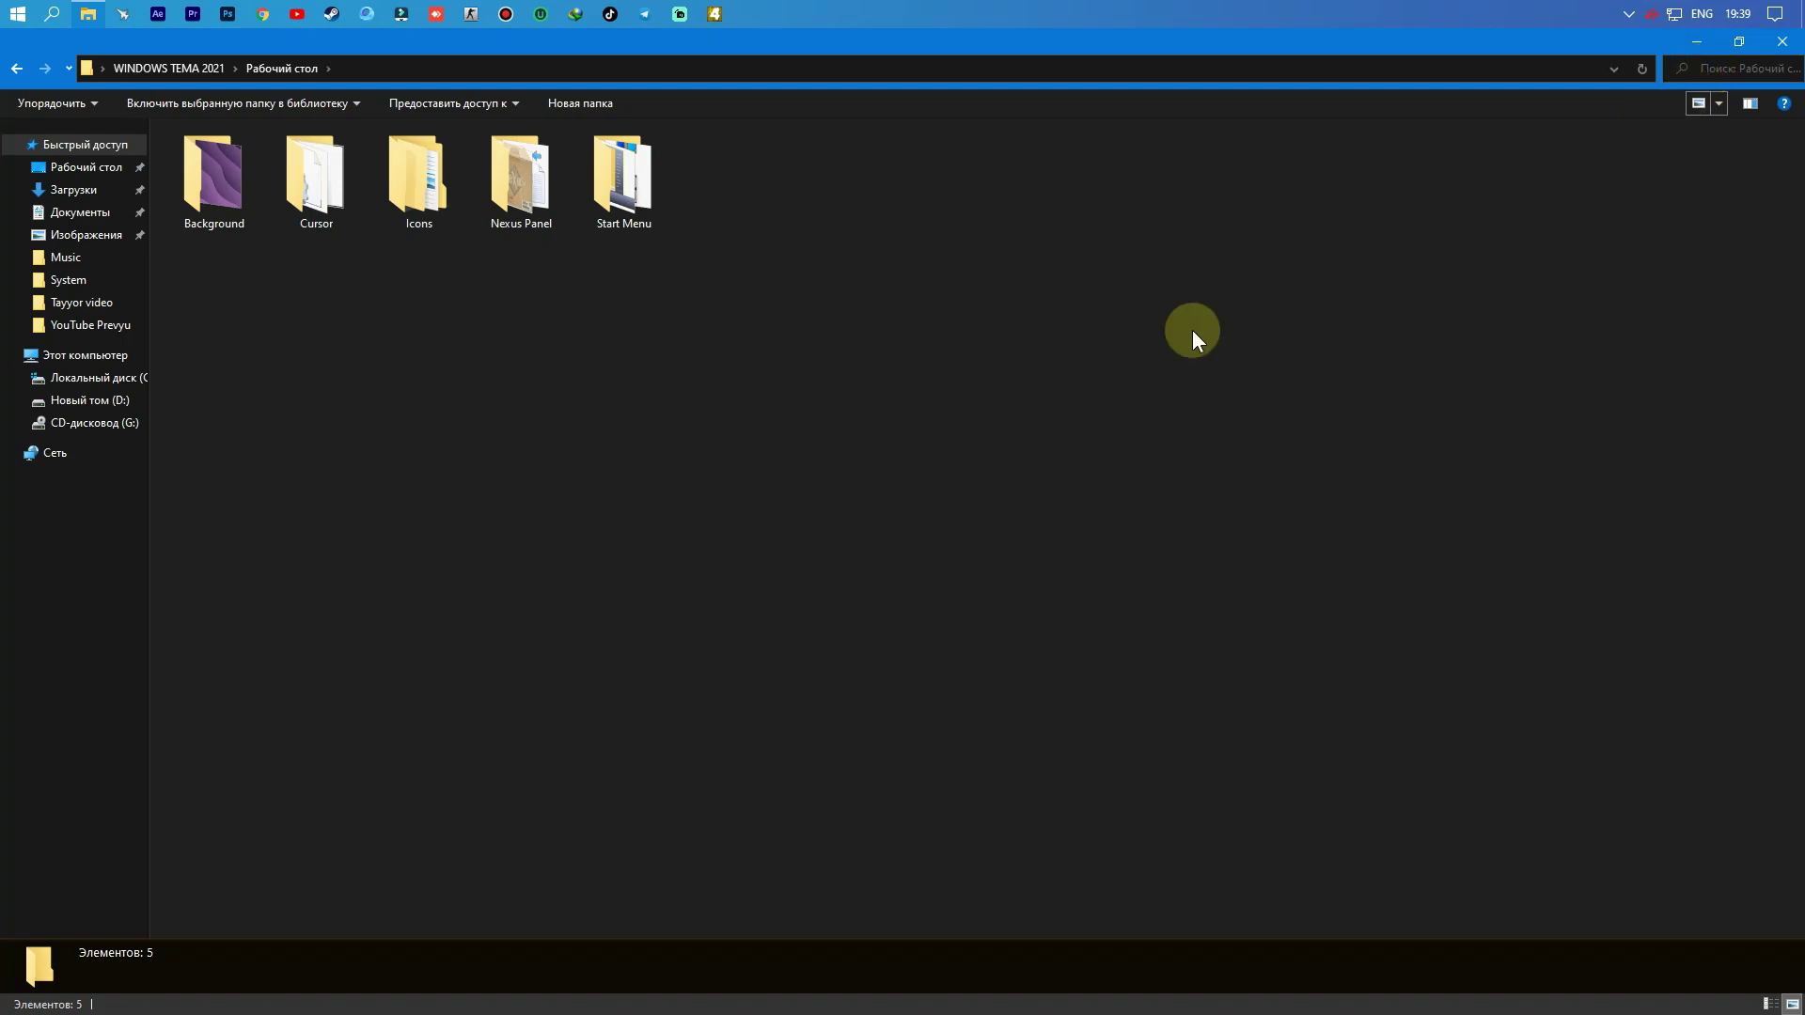
# Step: Open Main Background.png from the Background folder, set it as the desktop wallpaper and close the image
pyautogui.doubleClick(188, 179)
pyautogui.doubleClick(227, 197)
pyautogui.rightClick(531, 228)
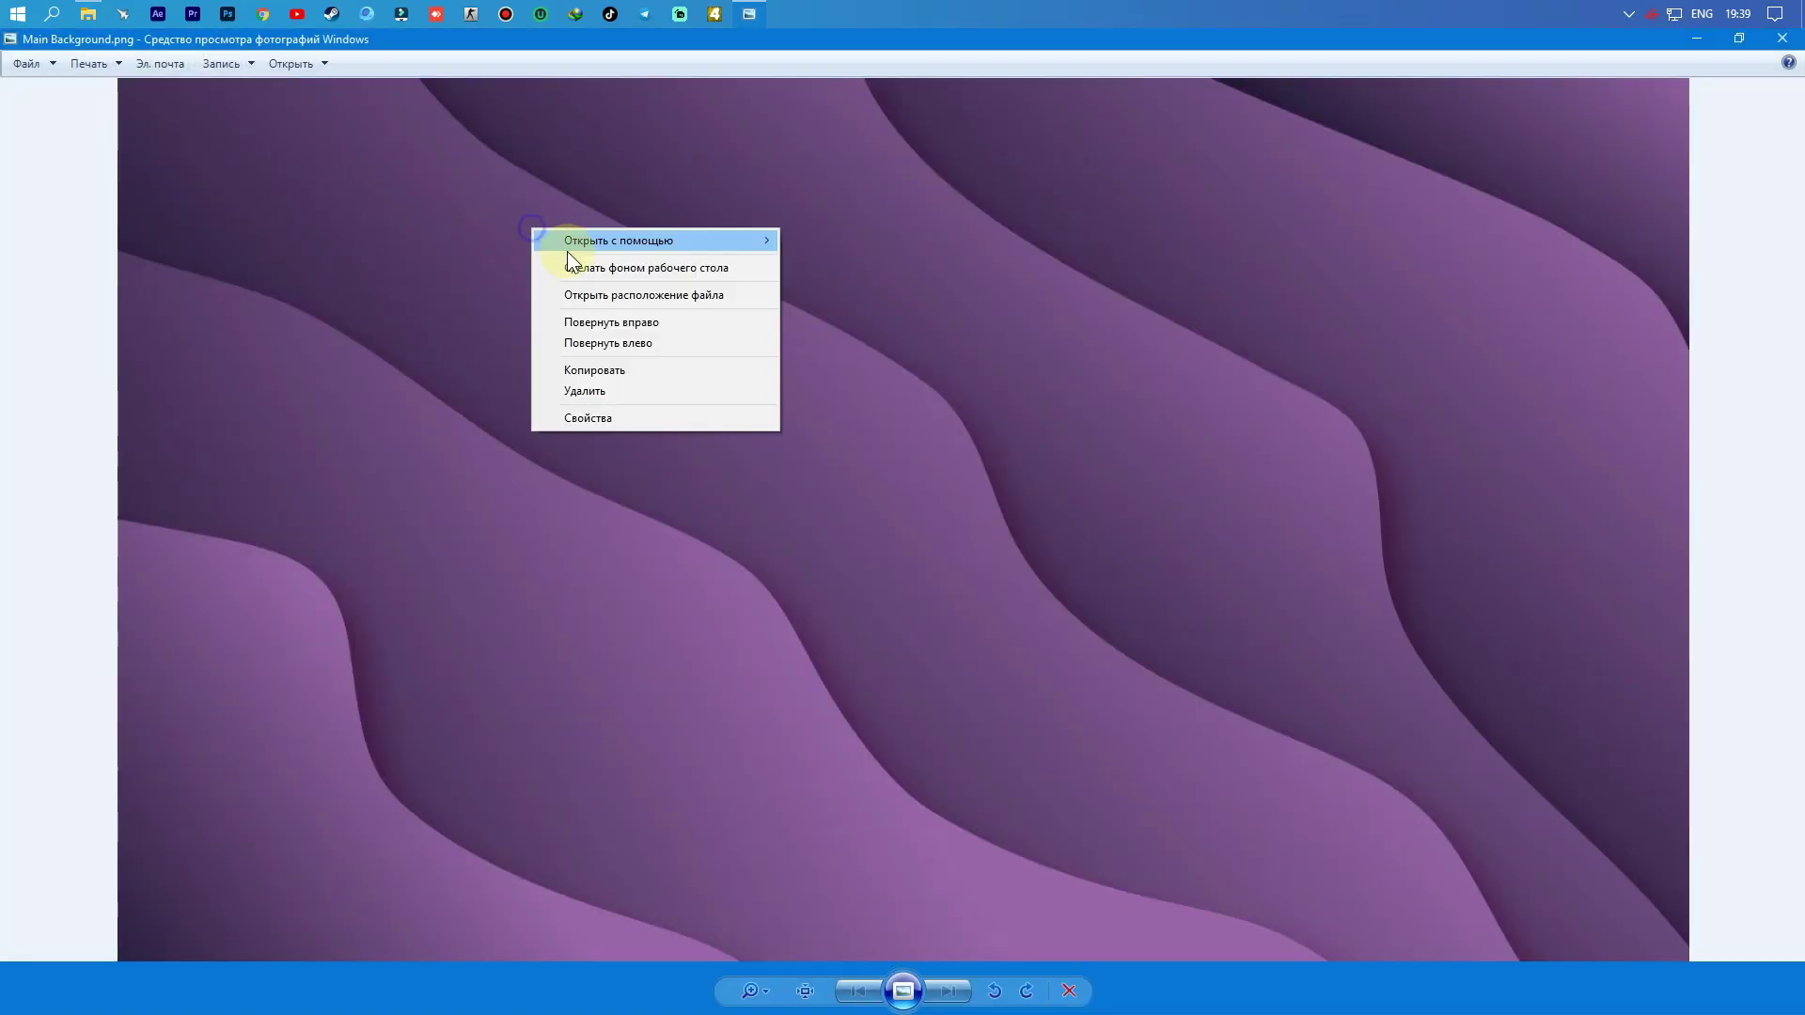
pyautogui.click(585, 269)
pyautogui.click(1784, 43)
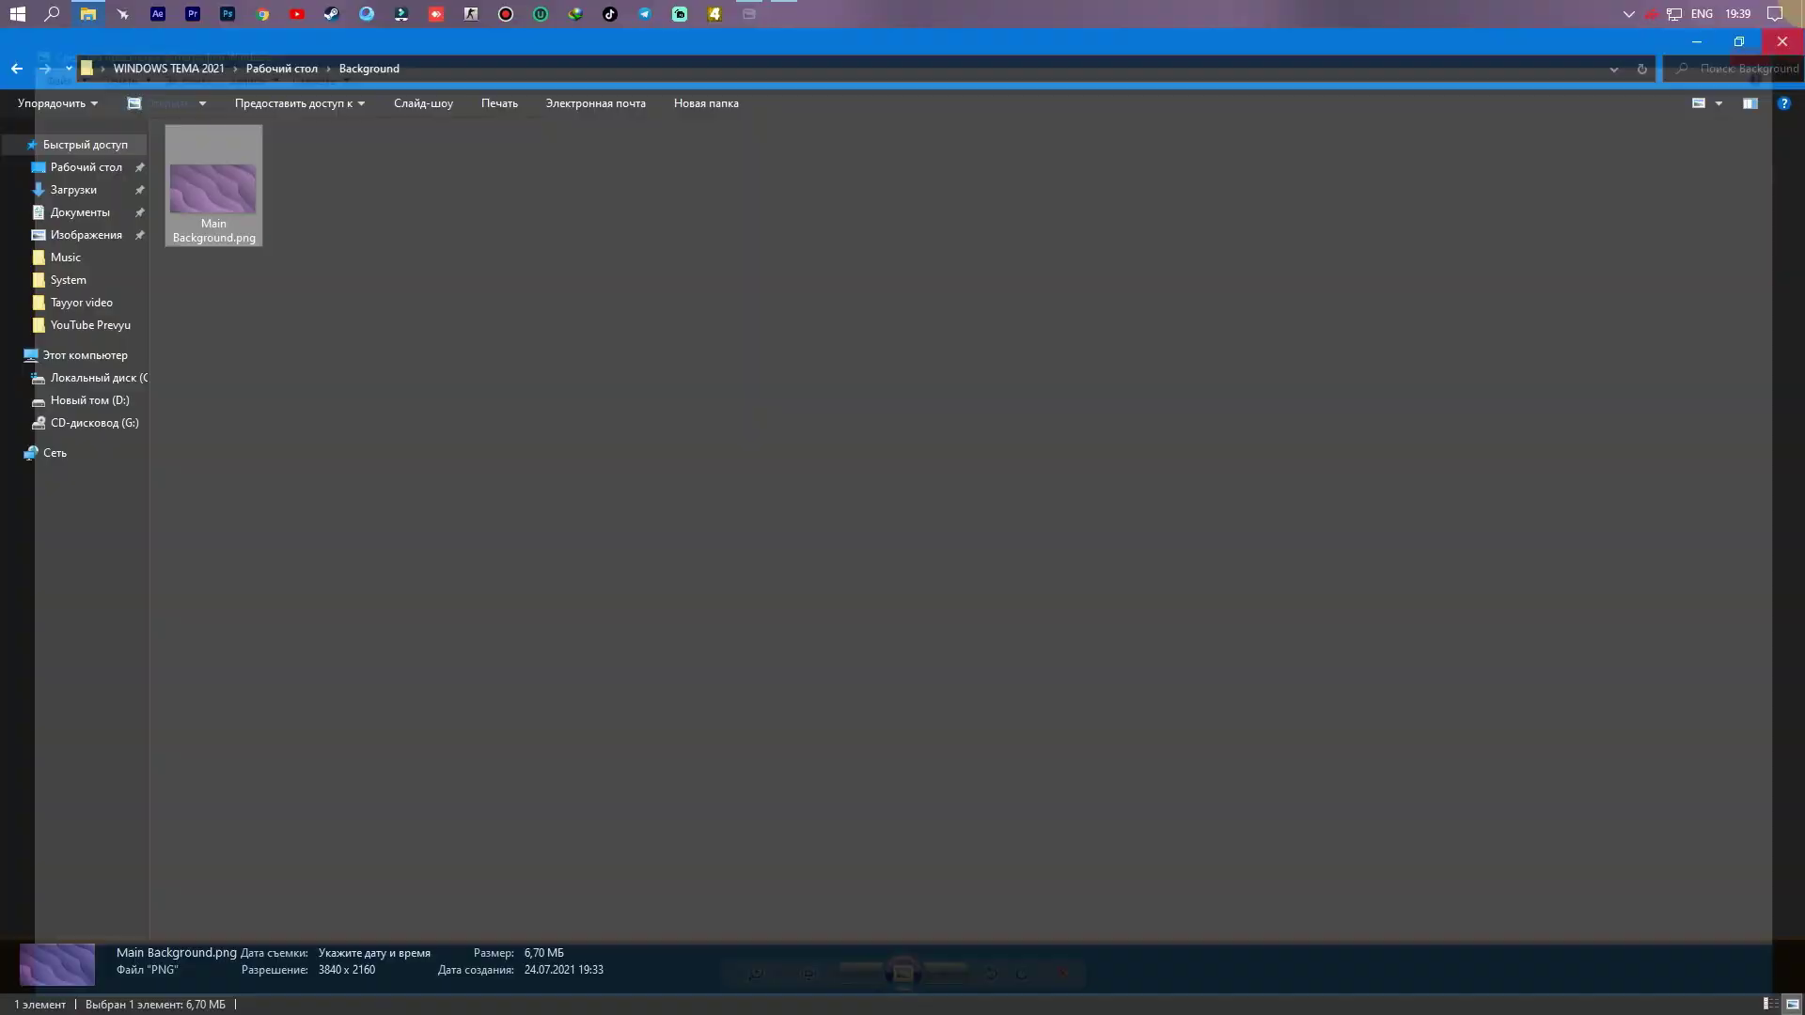
pyautogui.click(1800, 13)
pyautogui.click(1800, 13)
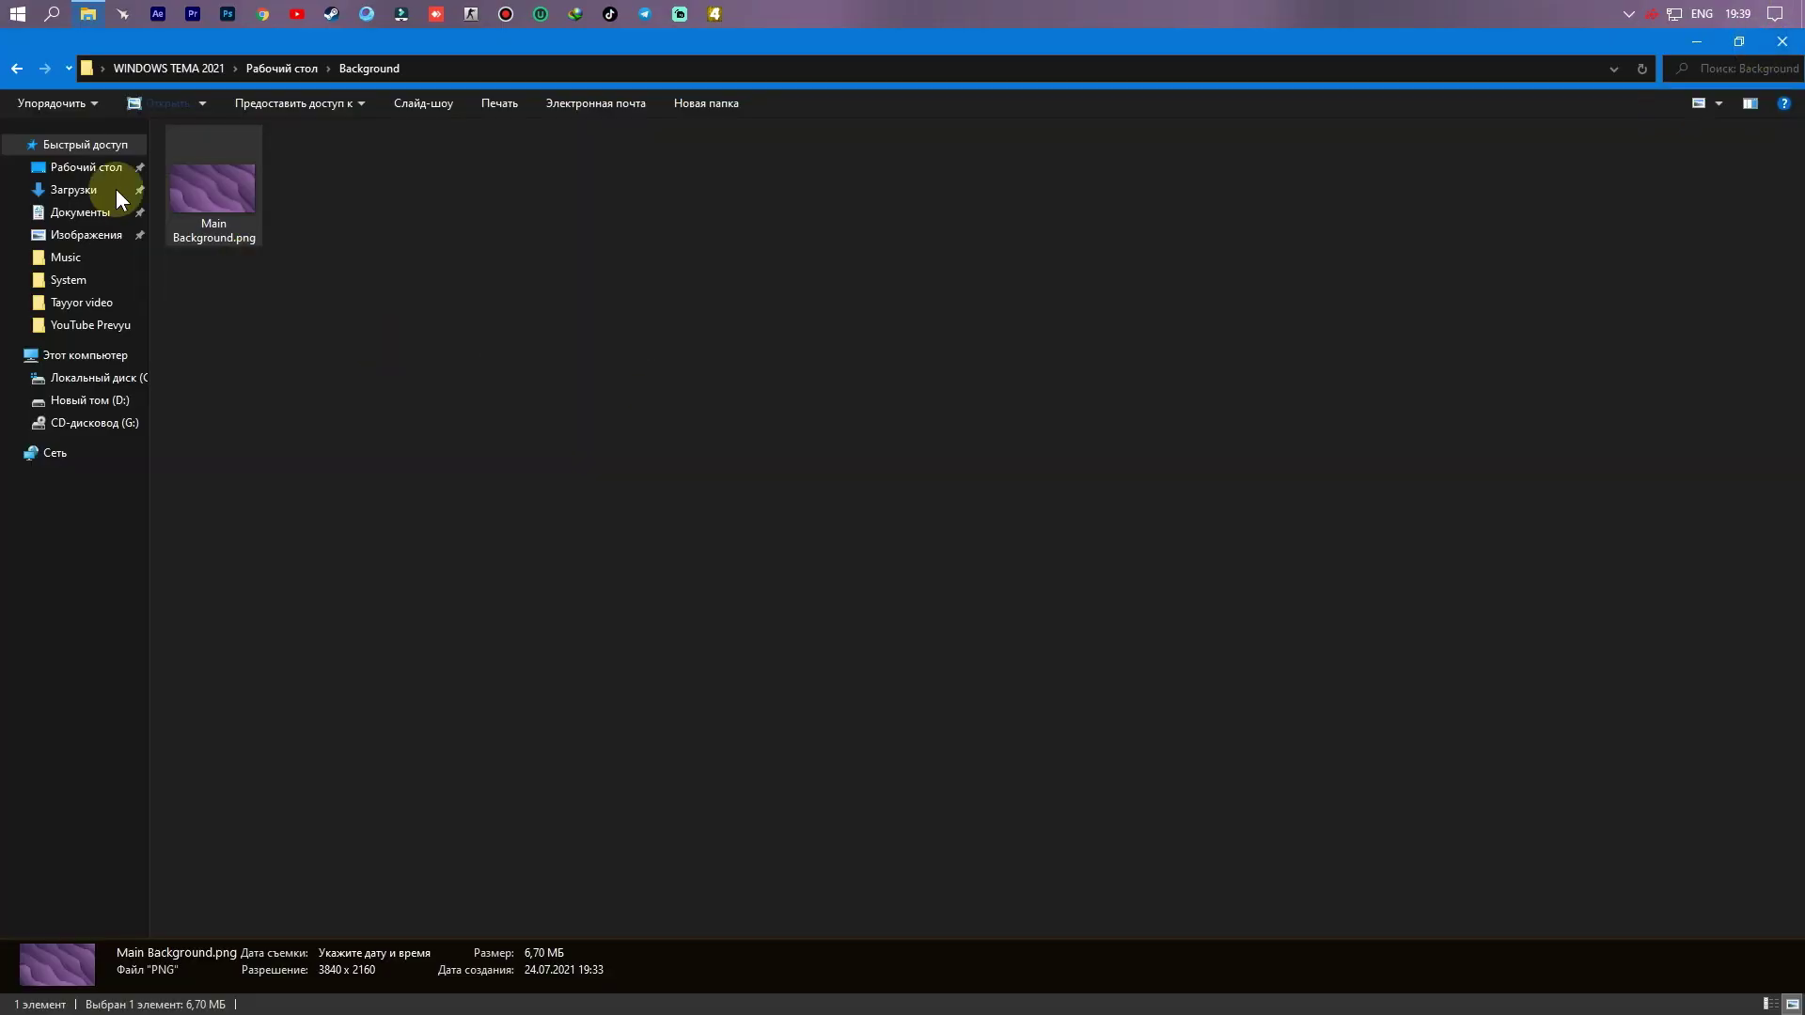
# Step: Open the Cursor folder inside the Рабочий стол folder of WINDOWS TEMA 2021 to reach the pointer files
pyautogui.click(17, 68)
pyautogui.doubleClick(316, 184)
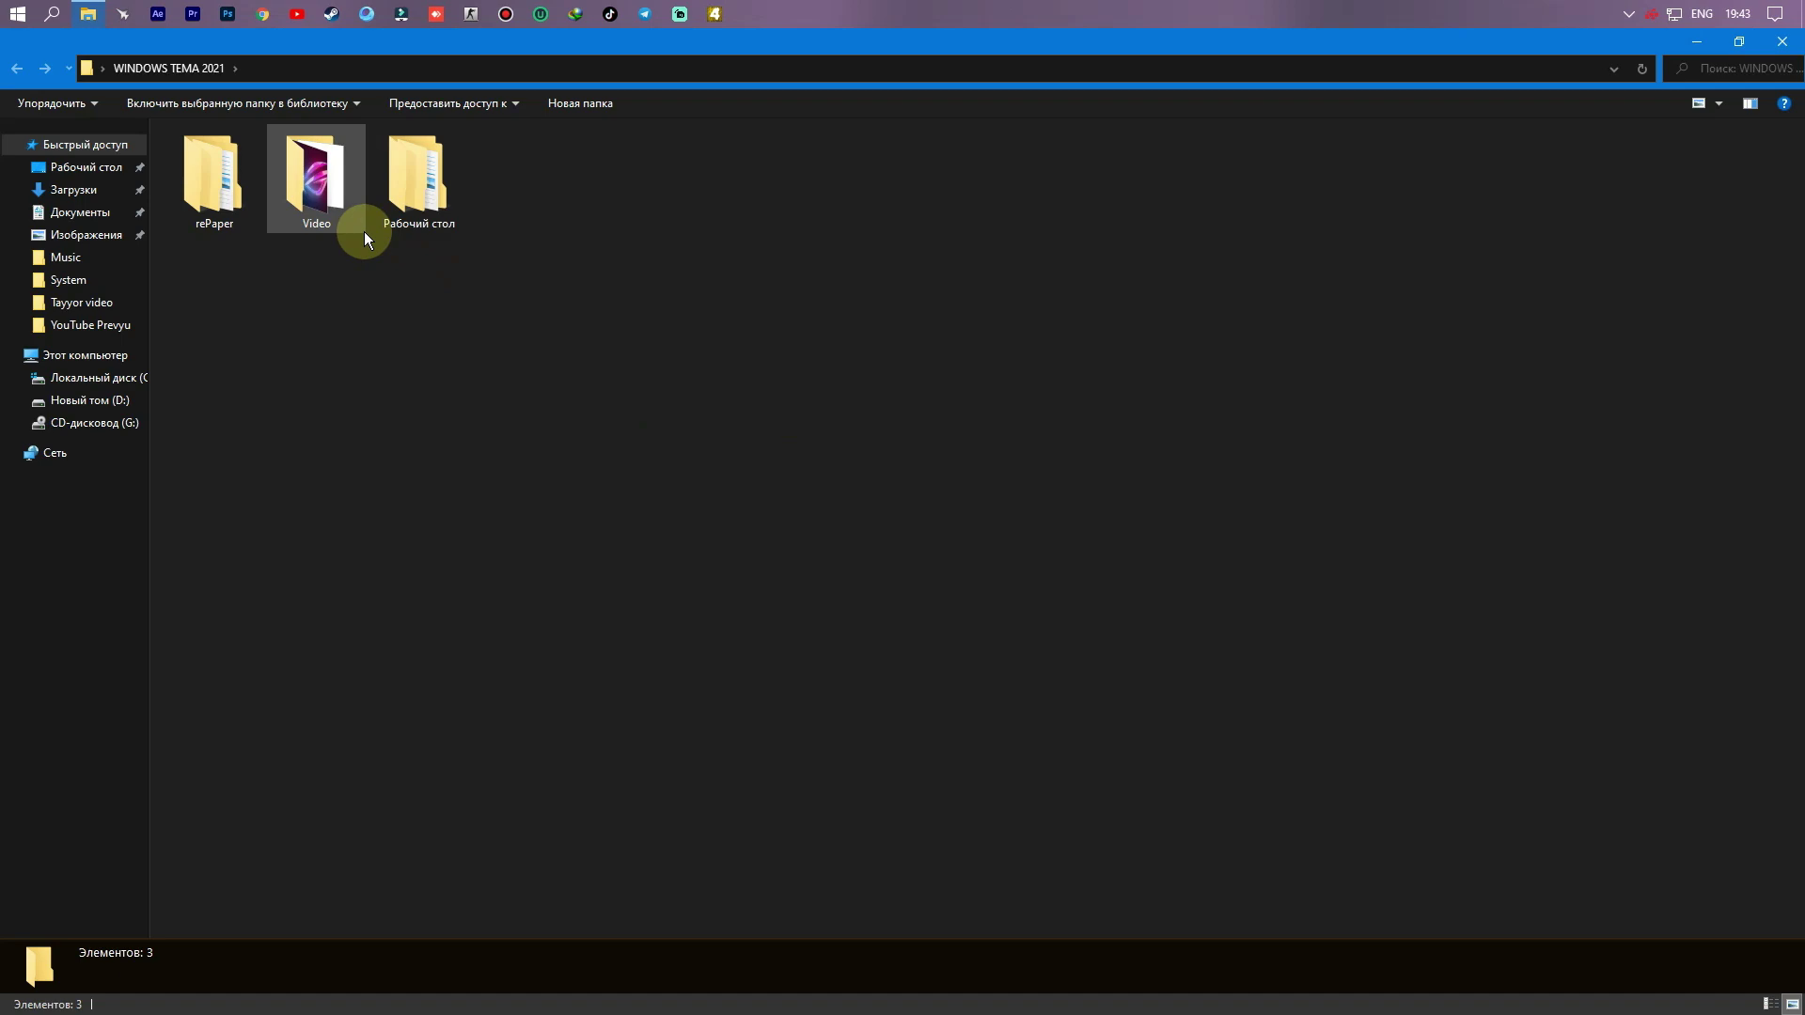
pyautogui.moveTo(364, 231)
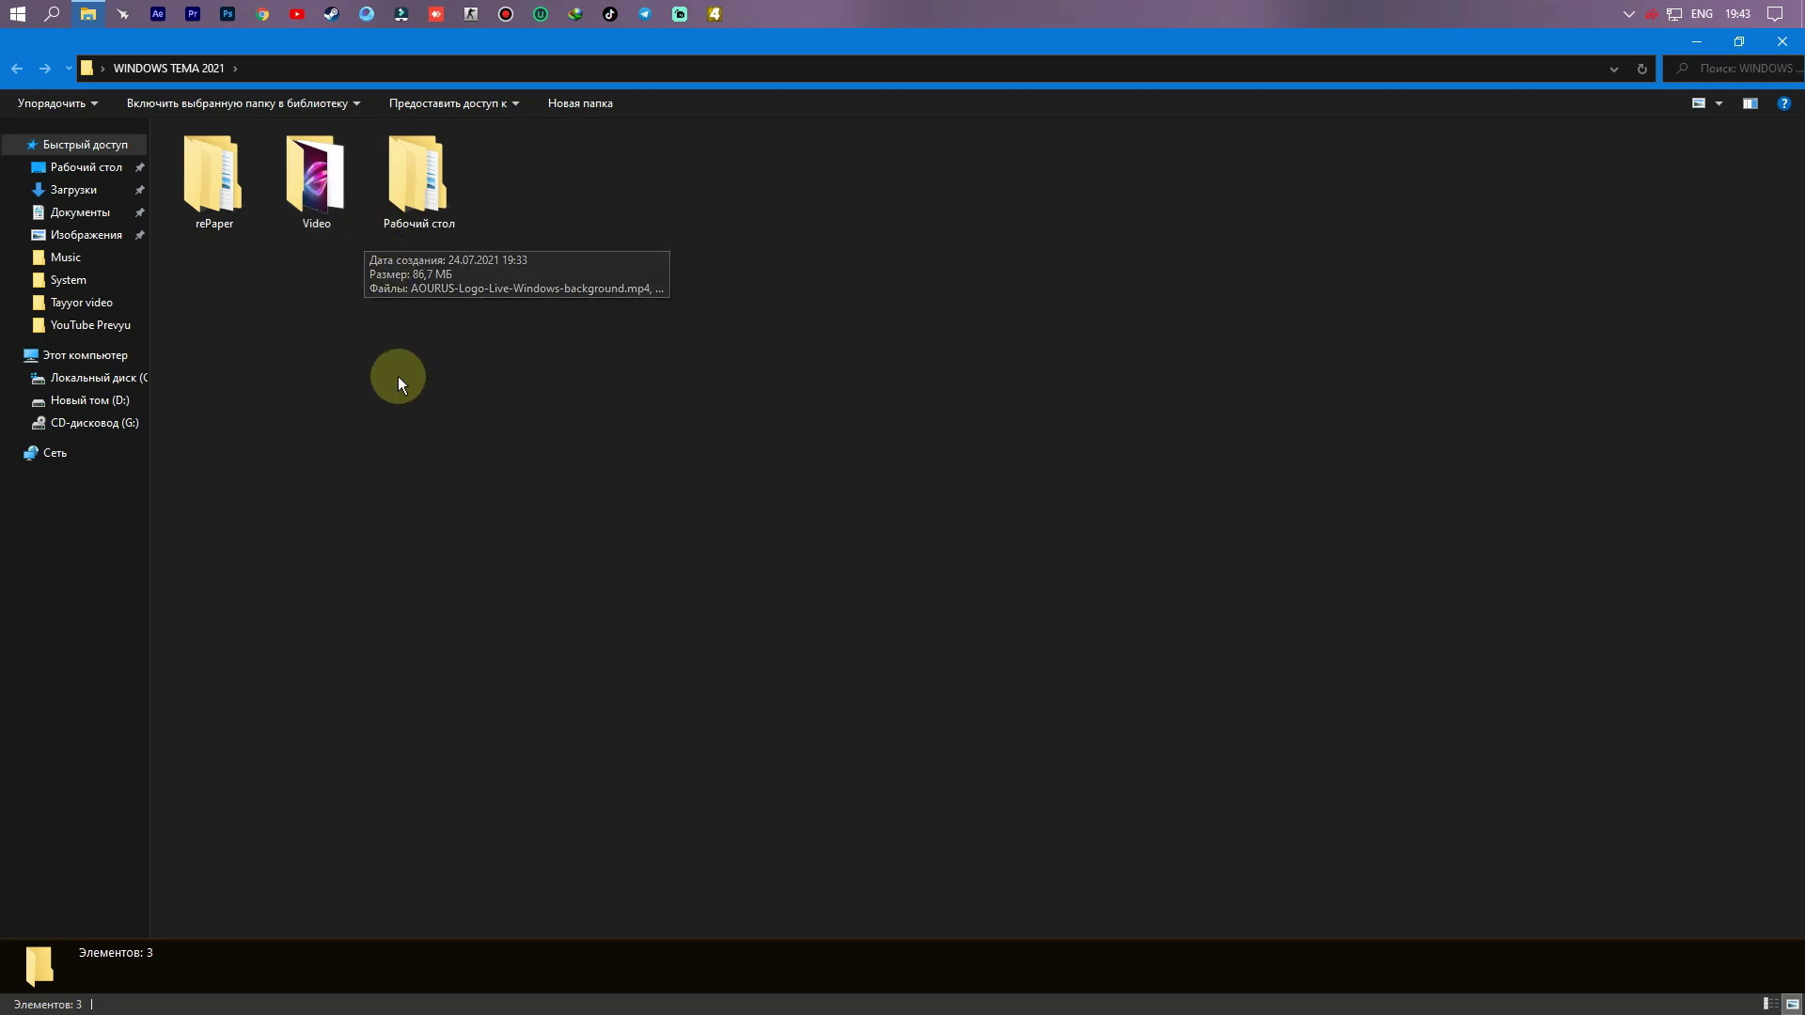
pyautogui.doubleClick(434, 170)
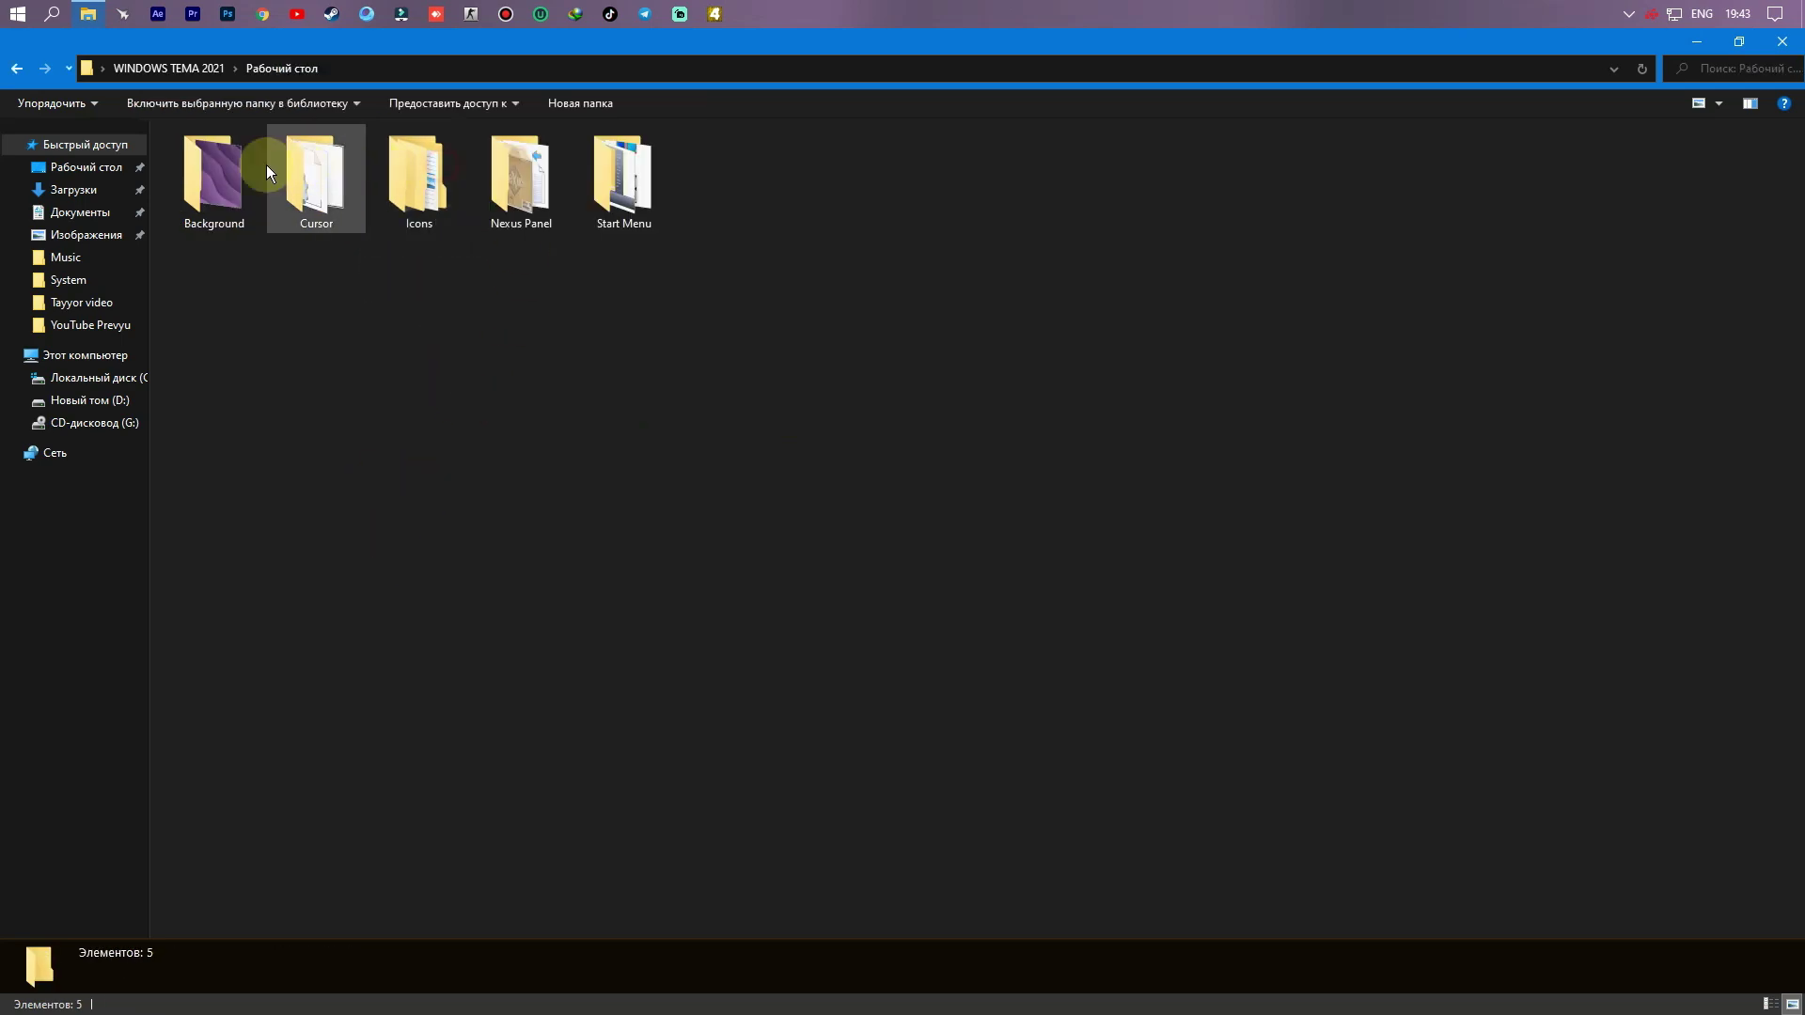
pyautogui.doubleClick(358, 175)
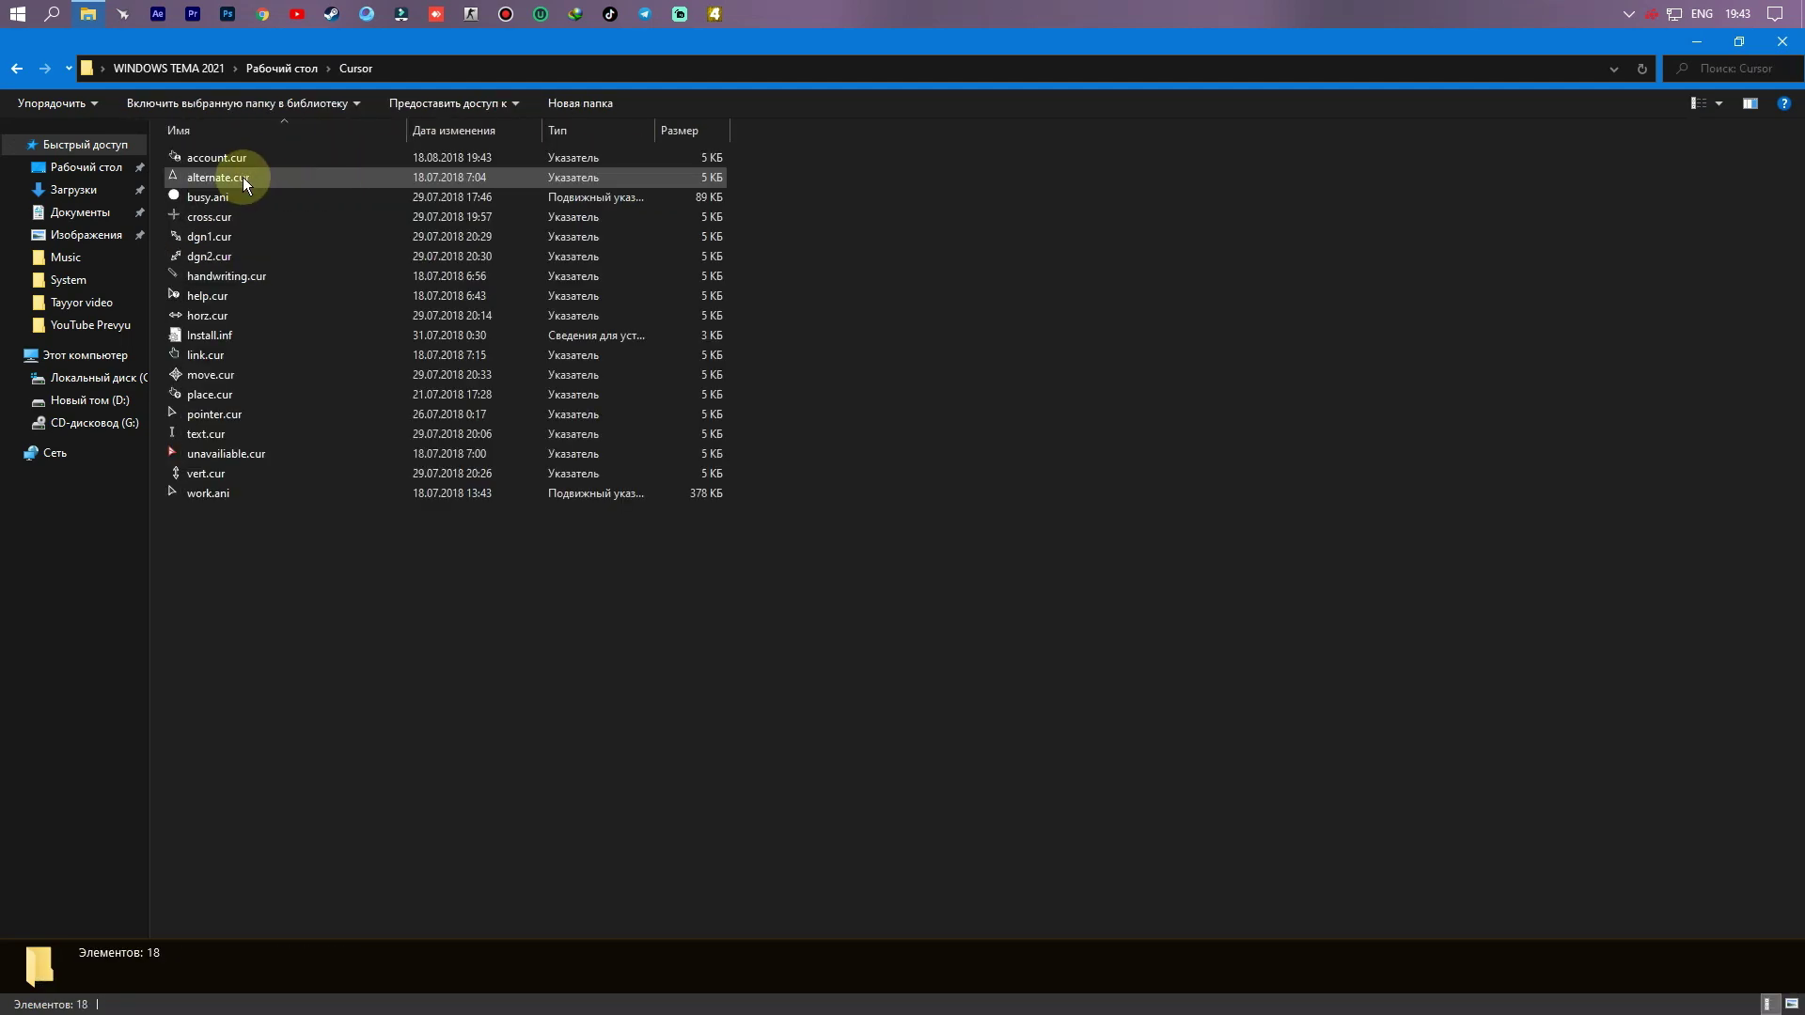
pyautogui.hotkey('alt', 'Left')
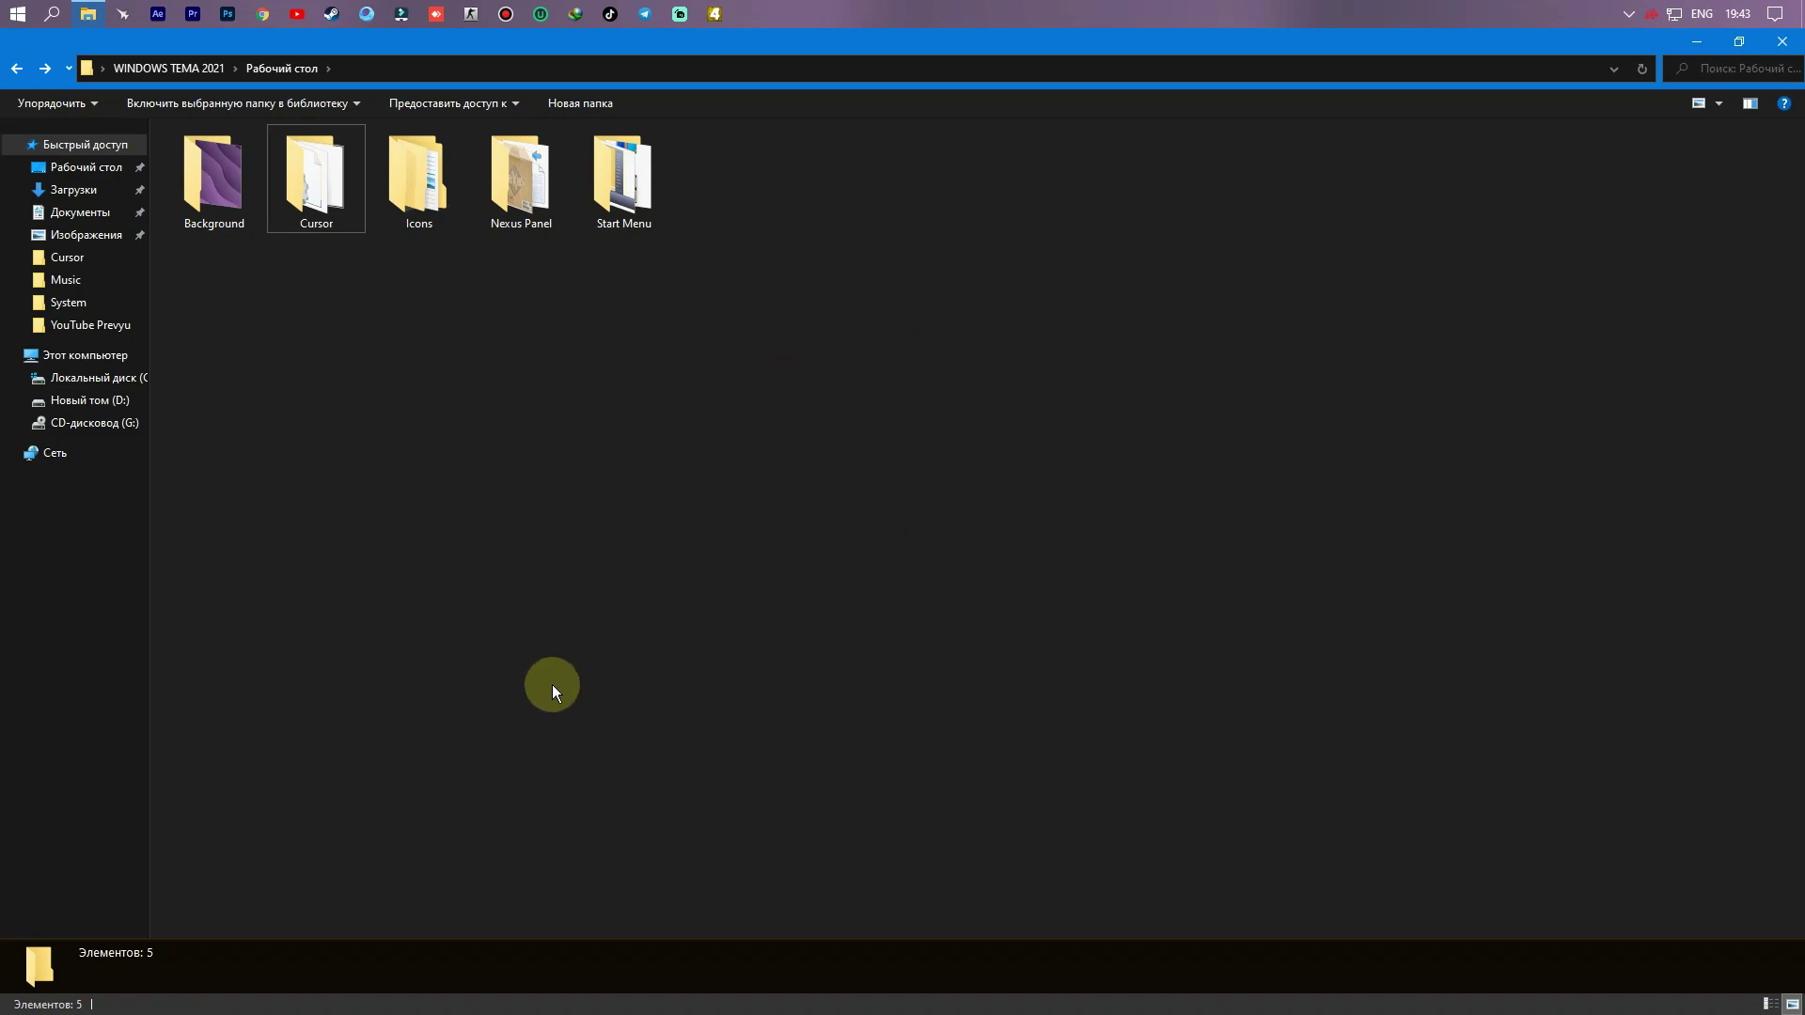
pyautogui.doubleClick(301, 179)
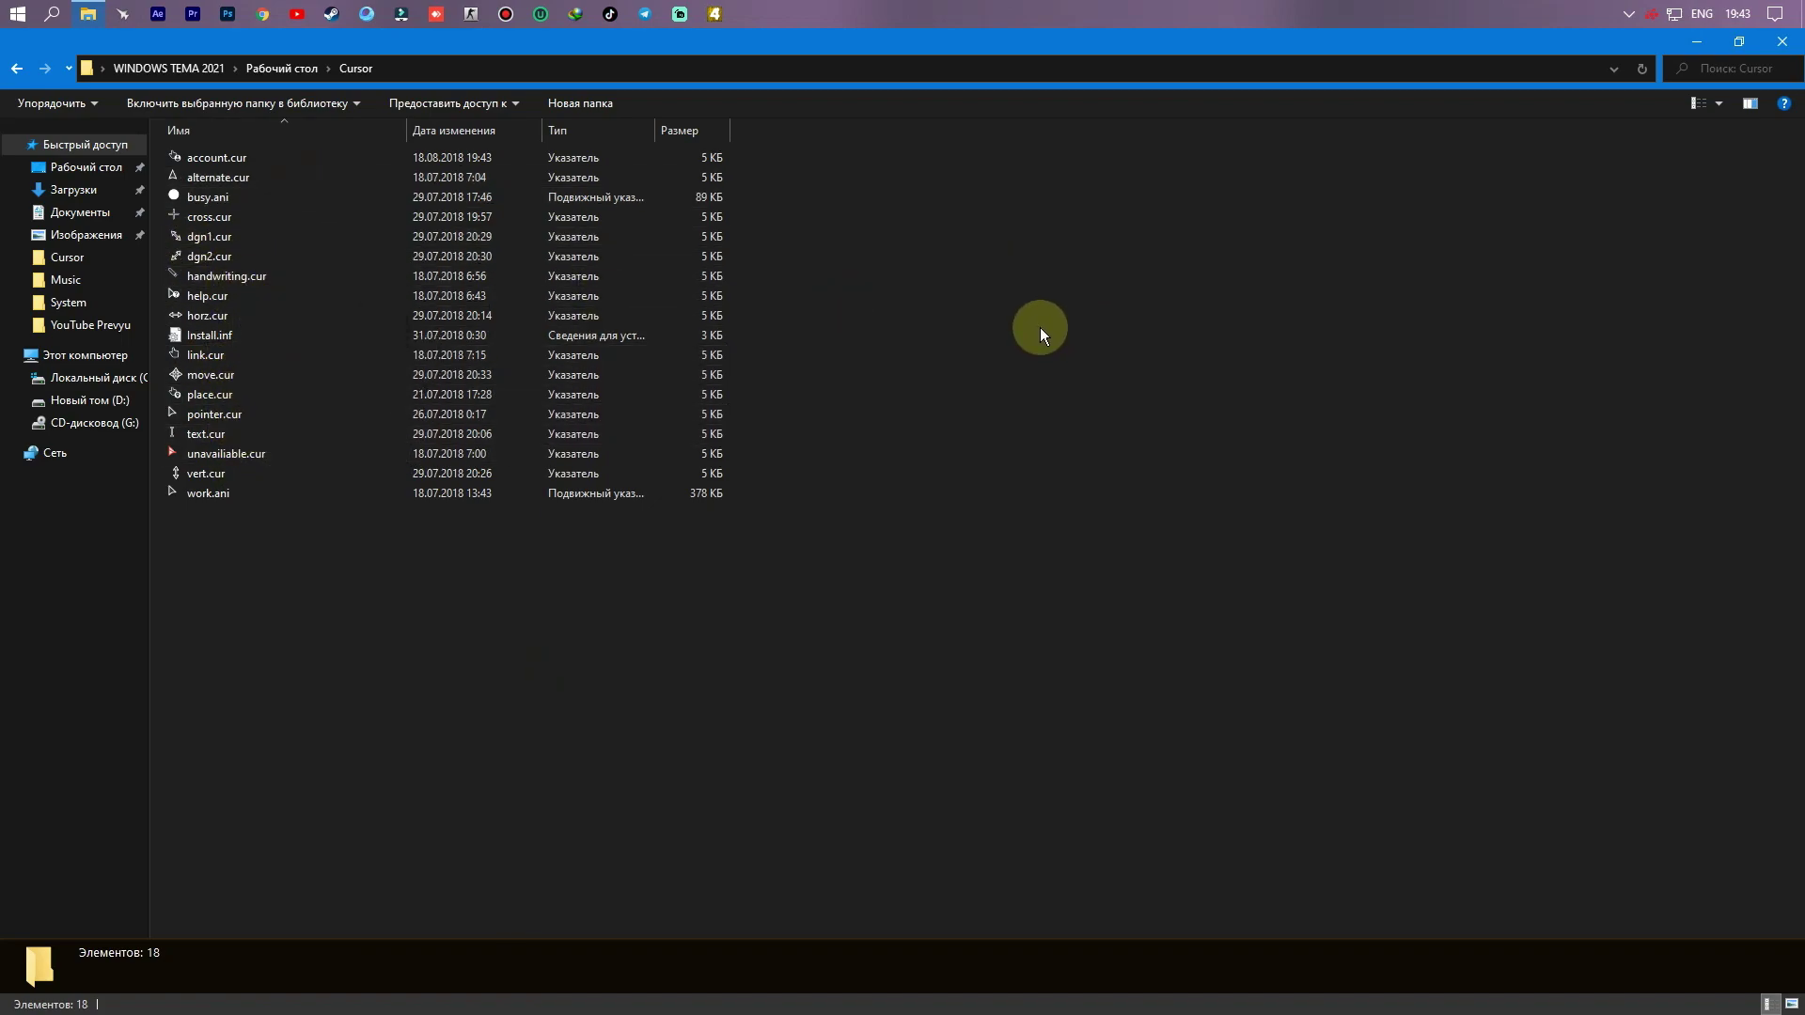
pyautogui.click(973, 498)
pyautogui.rightClick(984, 440)
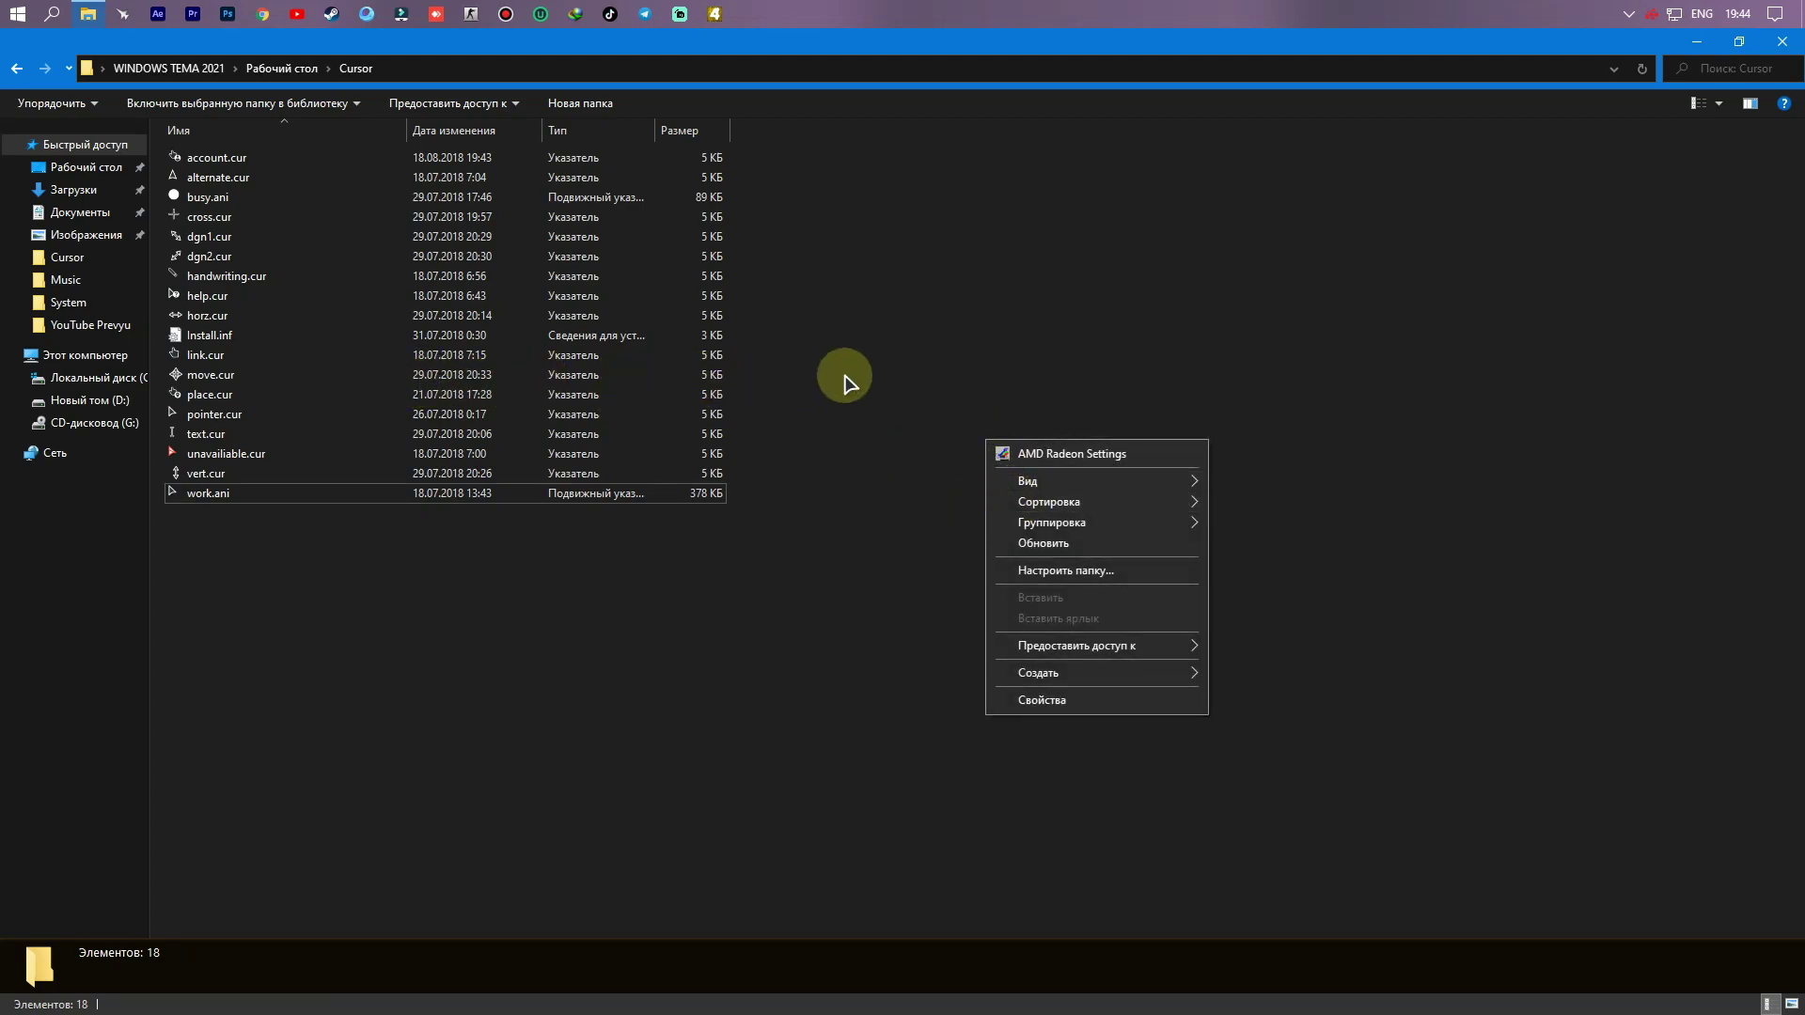
# Step: Refresh the Cursor folder, select Install.inf and return to the Рабочий стол folder
pyautogui.click(1040, 543)
pyautogui.rightClick(936, 384)
pyautogui.click(995, 487)
pyautogui.click(357, 334)
pyautogui.click(17, 67)
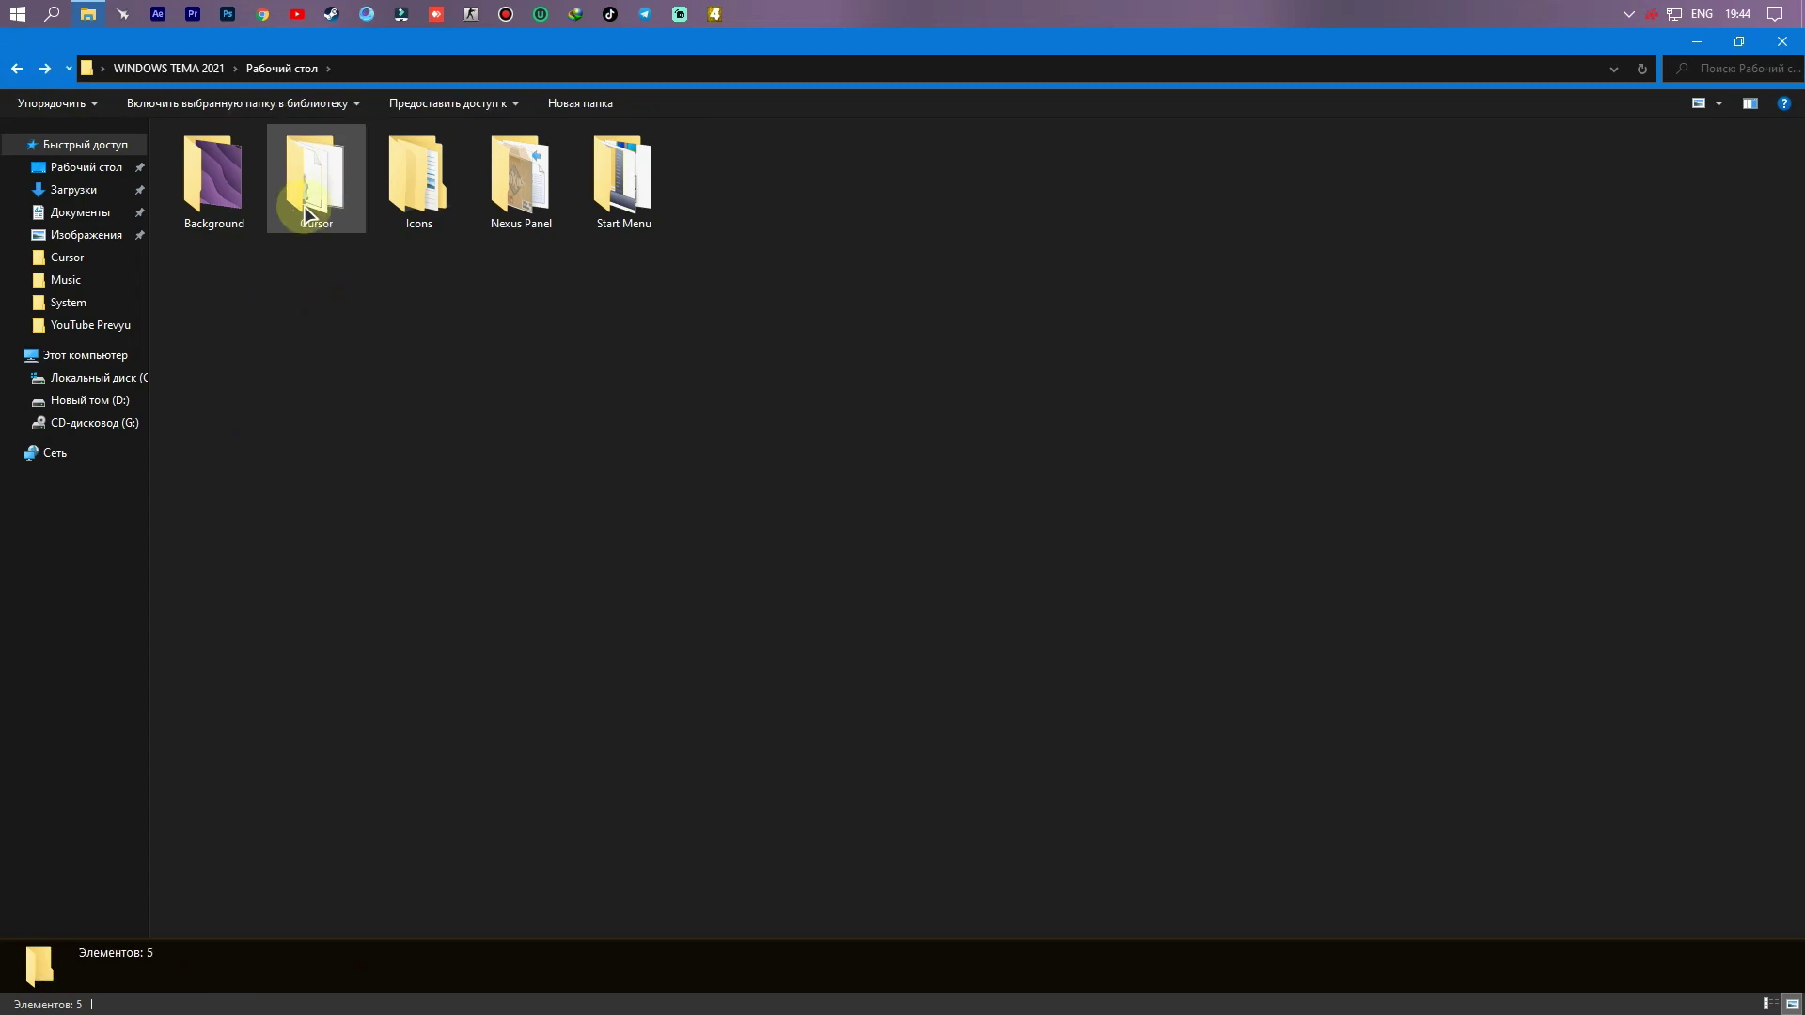
pyautogui.click(212, 202)
pyautogui.click(432, 411)
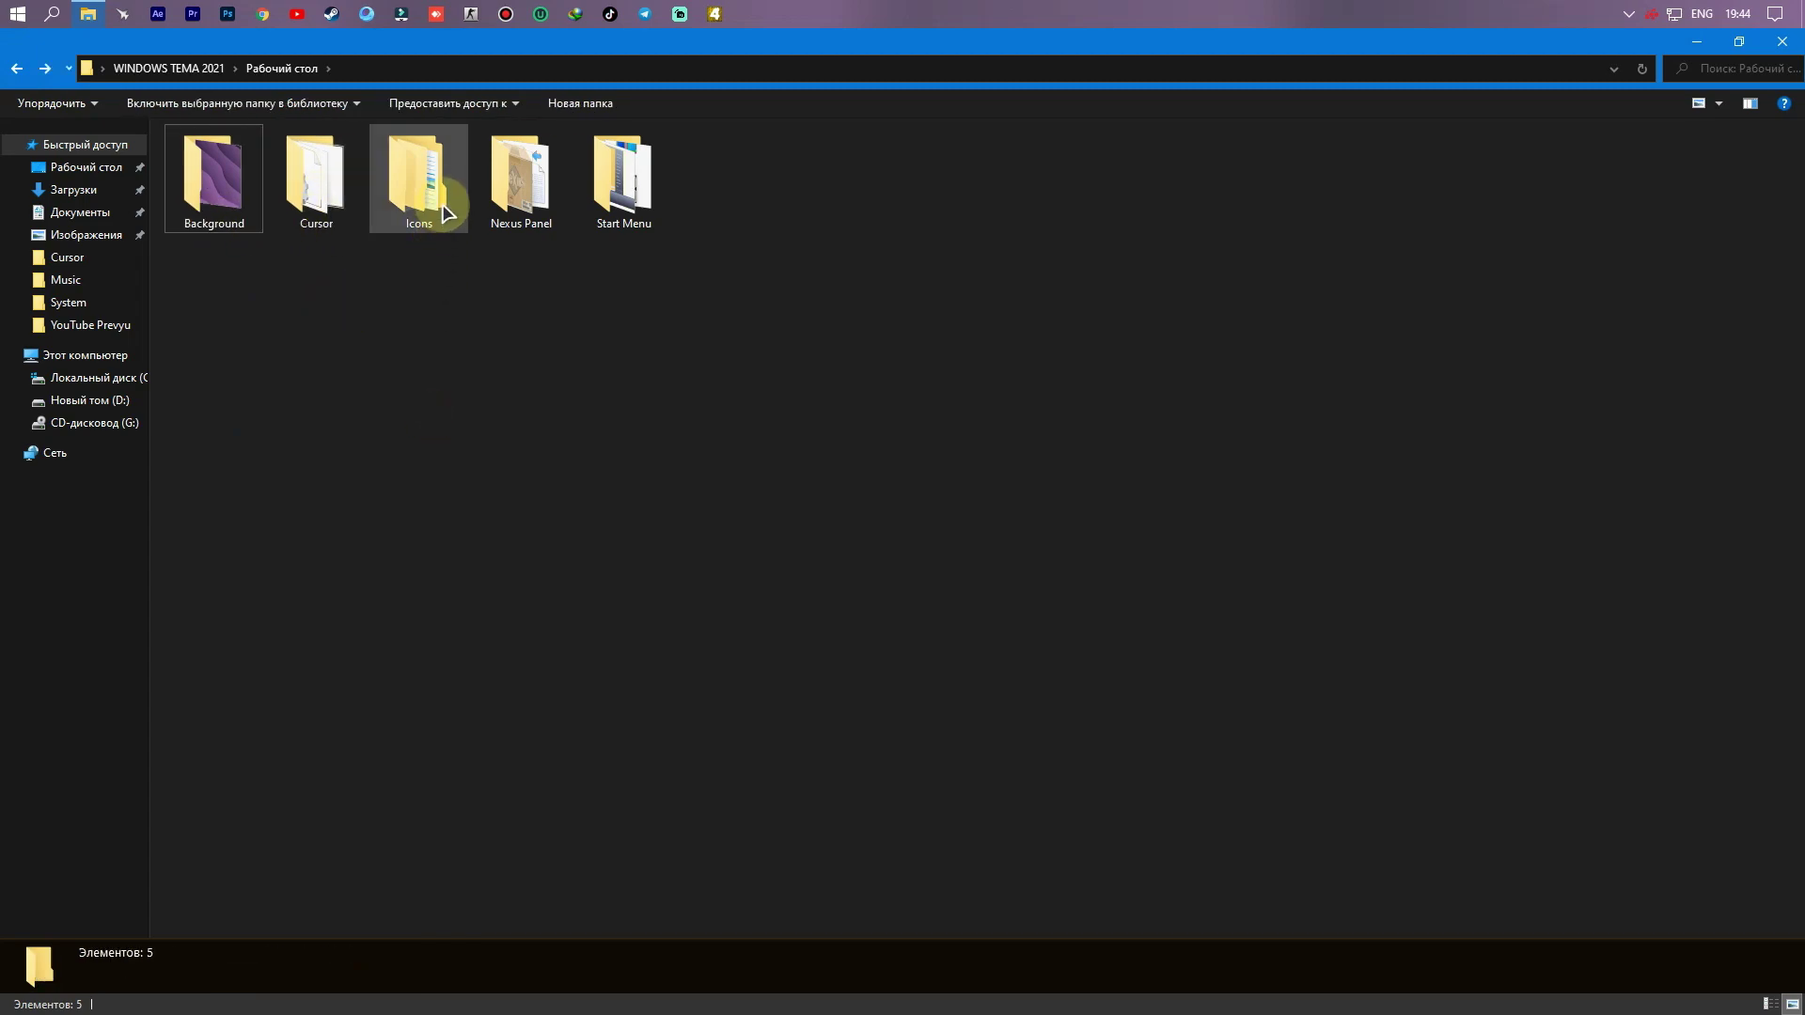
# Step: Open the Adobe folder inside Icons, examine its five Adobe program PNG icons and return to the Icons folder
pyautogui.doubleClick(445, 212)
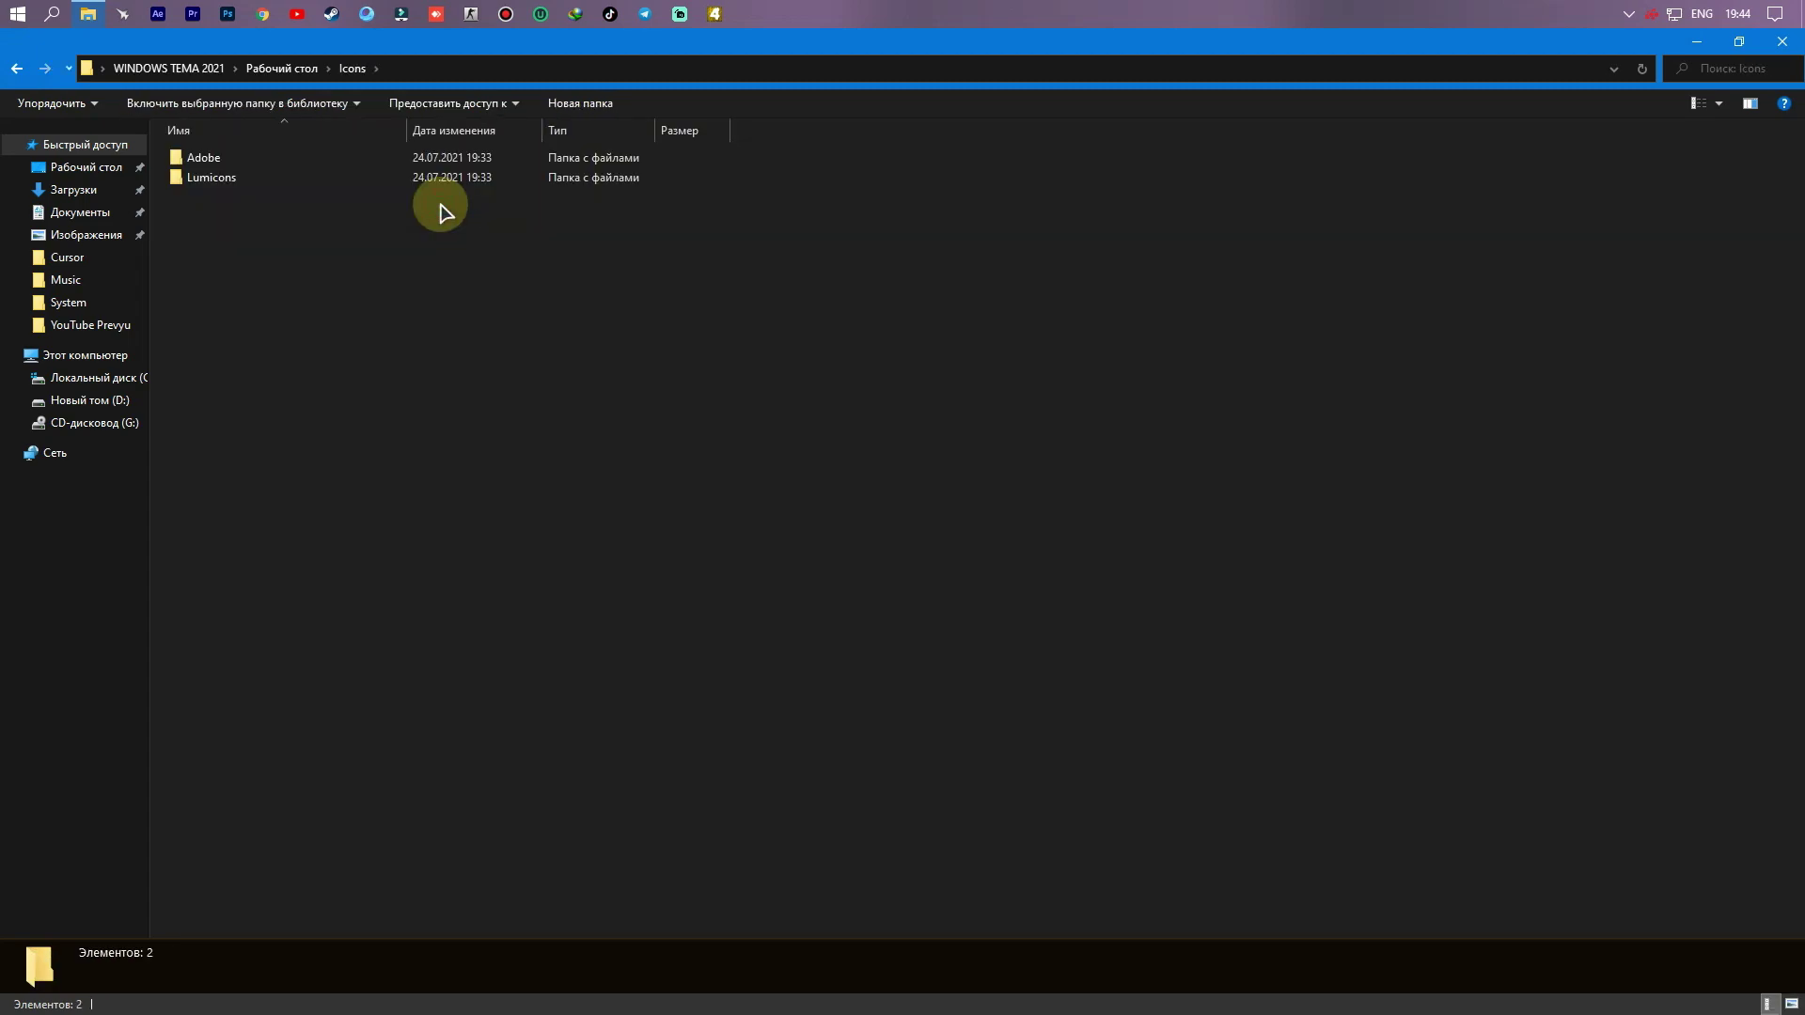
pyautogui.doubleClick(443, 158)
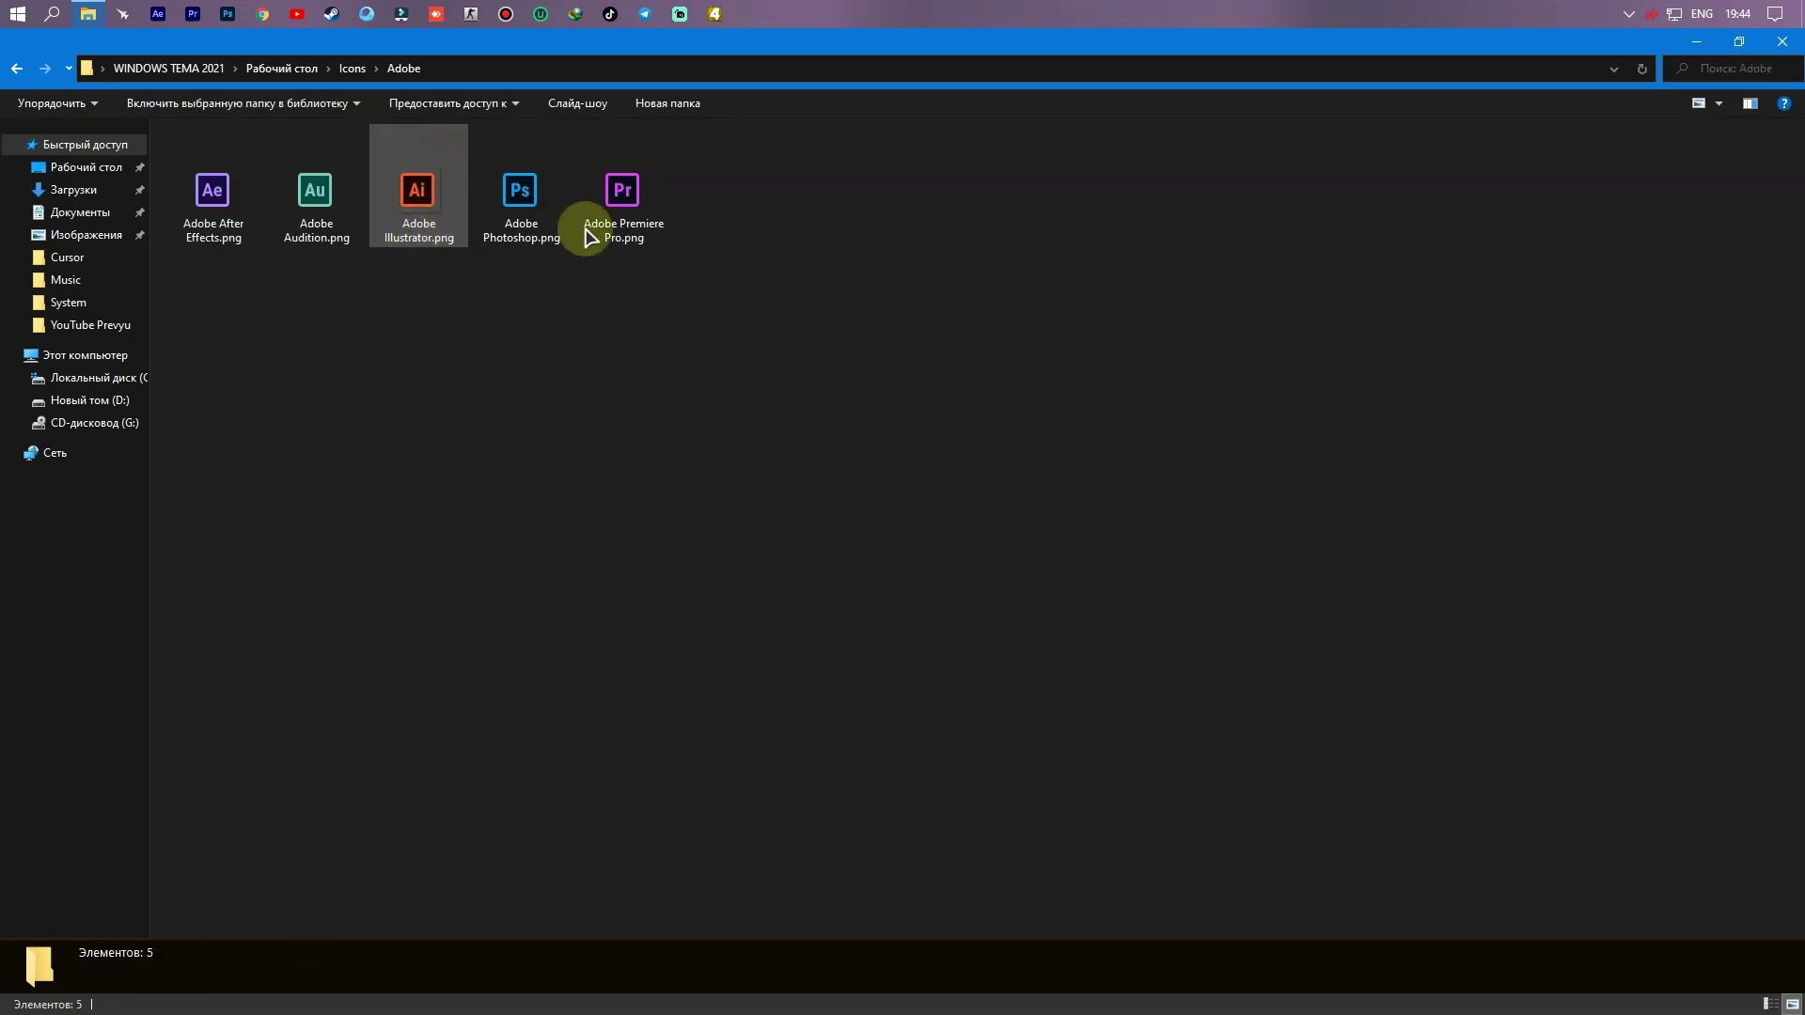
pyautogui.click(242, 208)
pyautogui.click(312, 195)
pyautogui.click(393, 191)
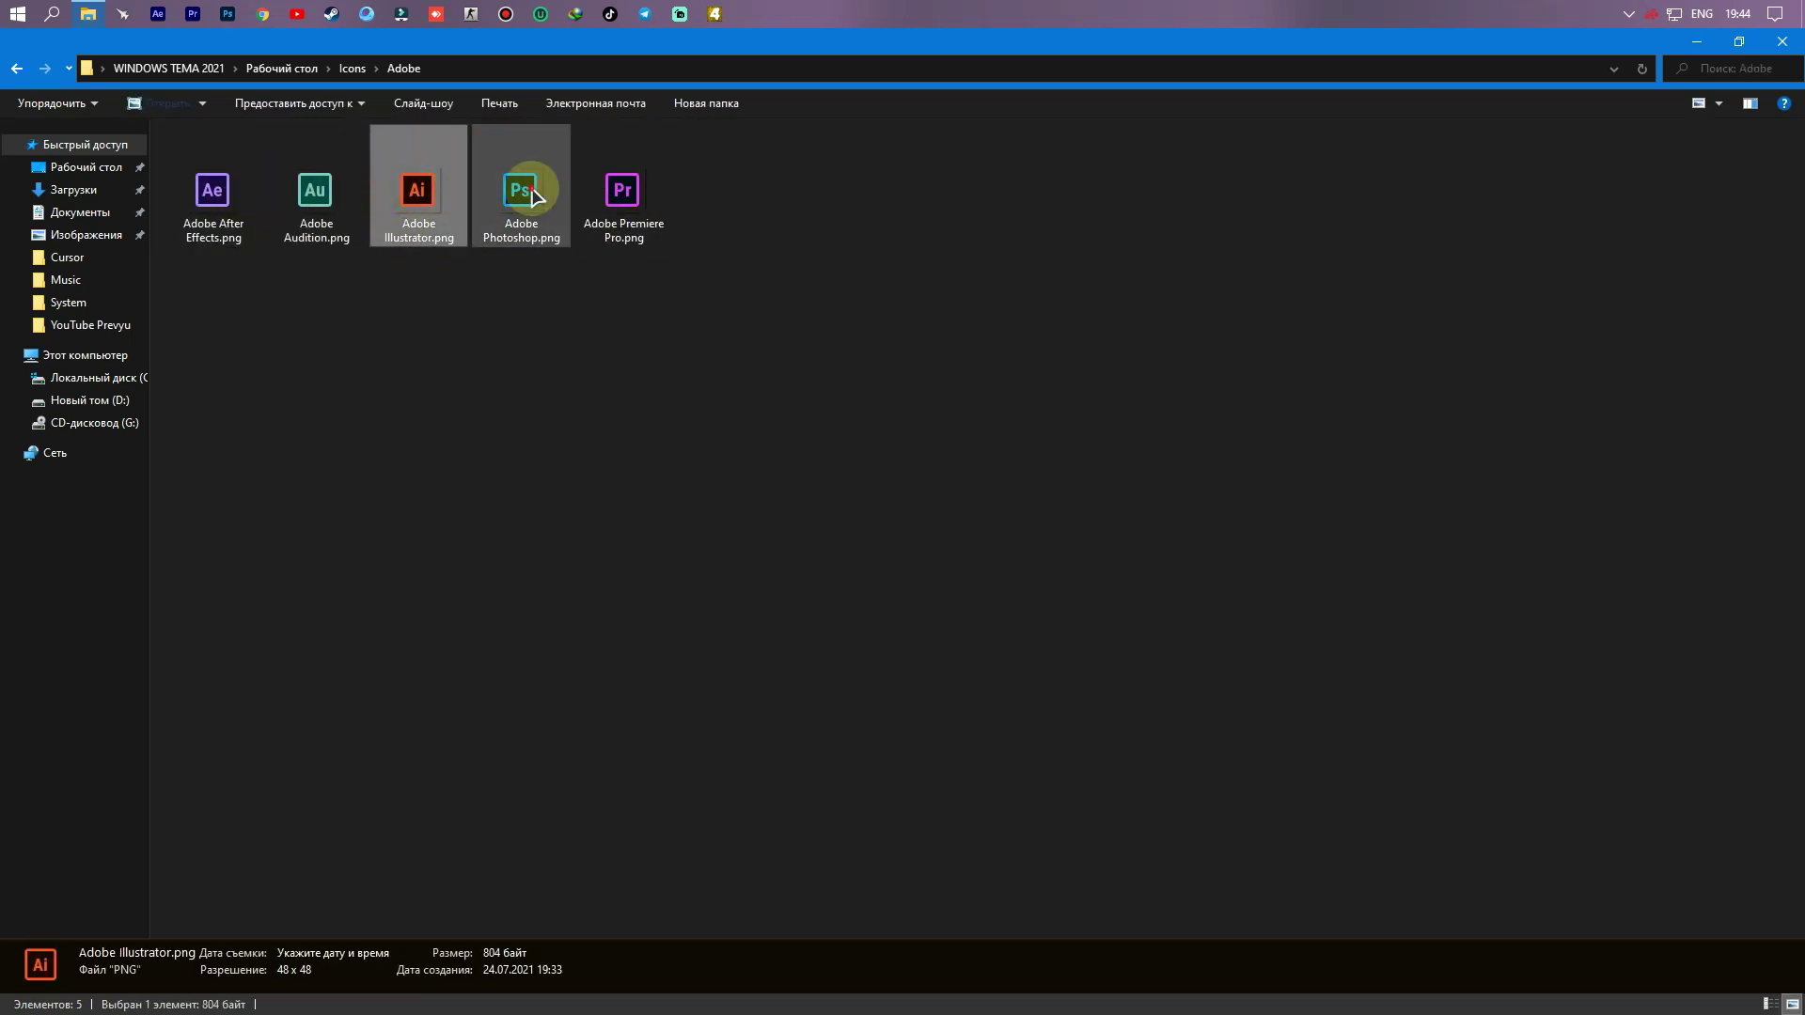
pyautogui.click(519, 191)
pyautogui.click(636, 189)
pyautogui.click(604, 289)
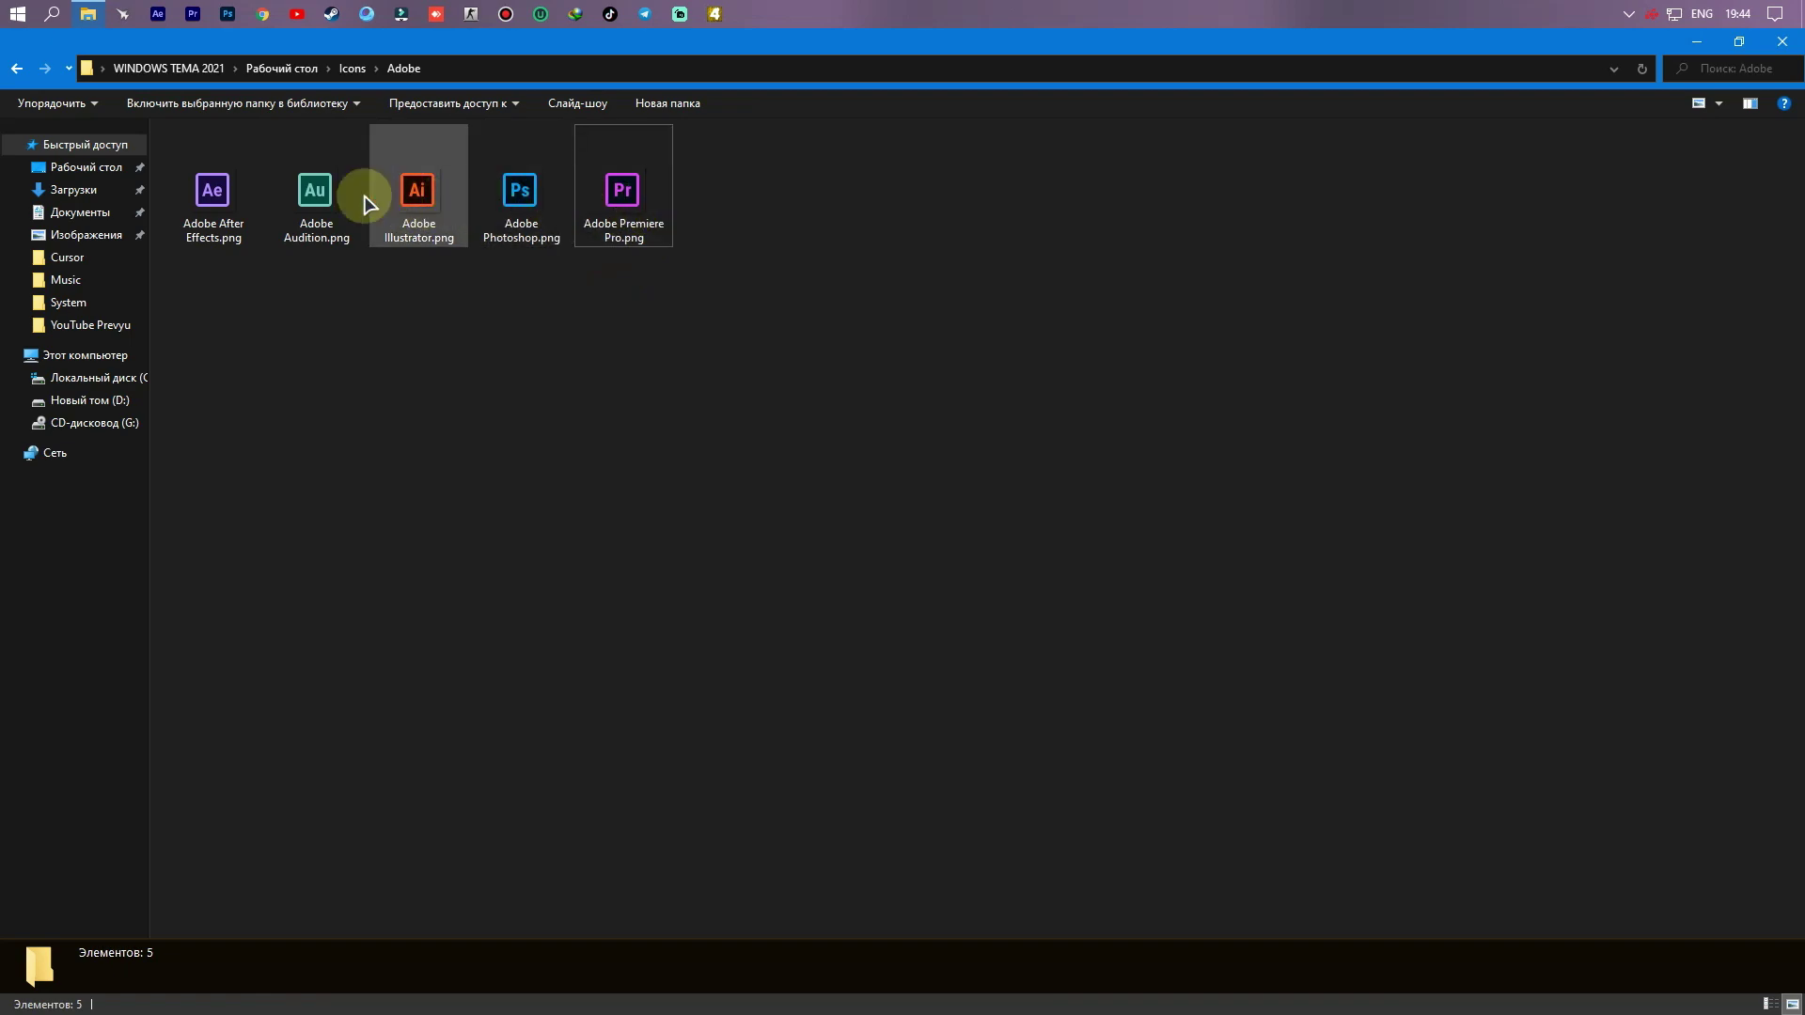
pyautogui.click(207, 223)
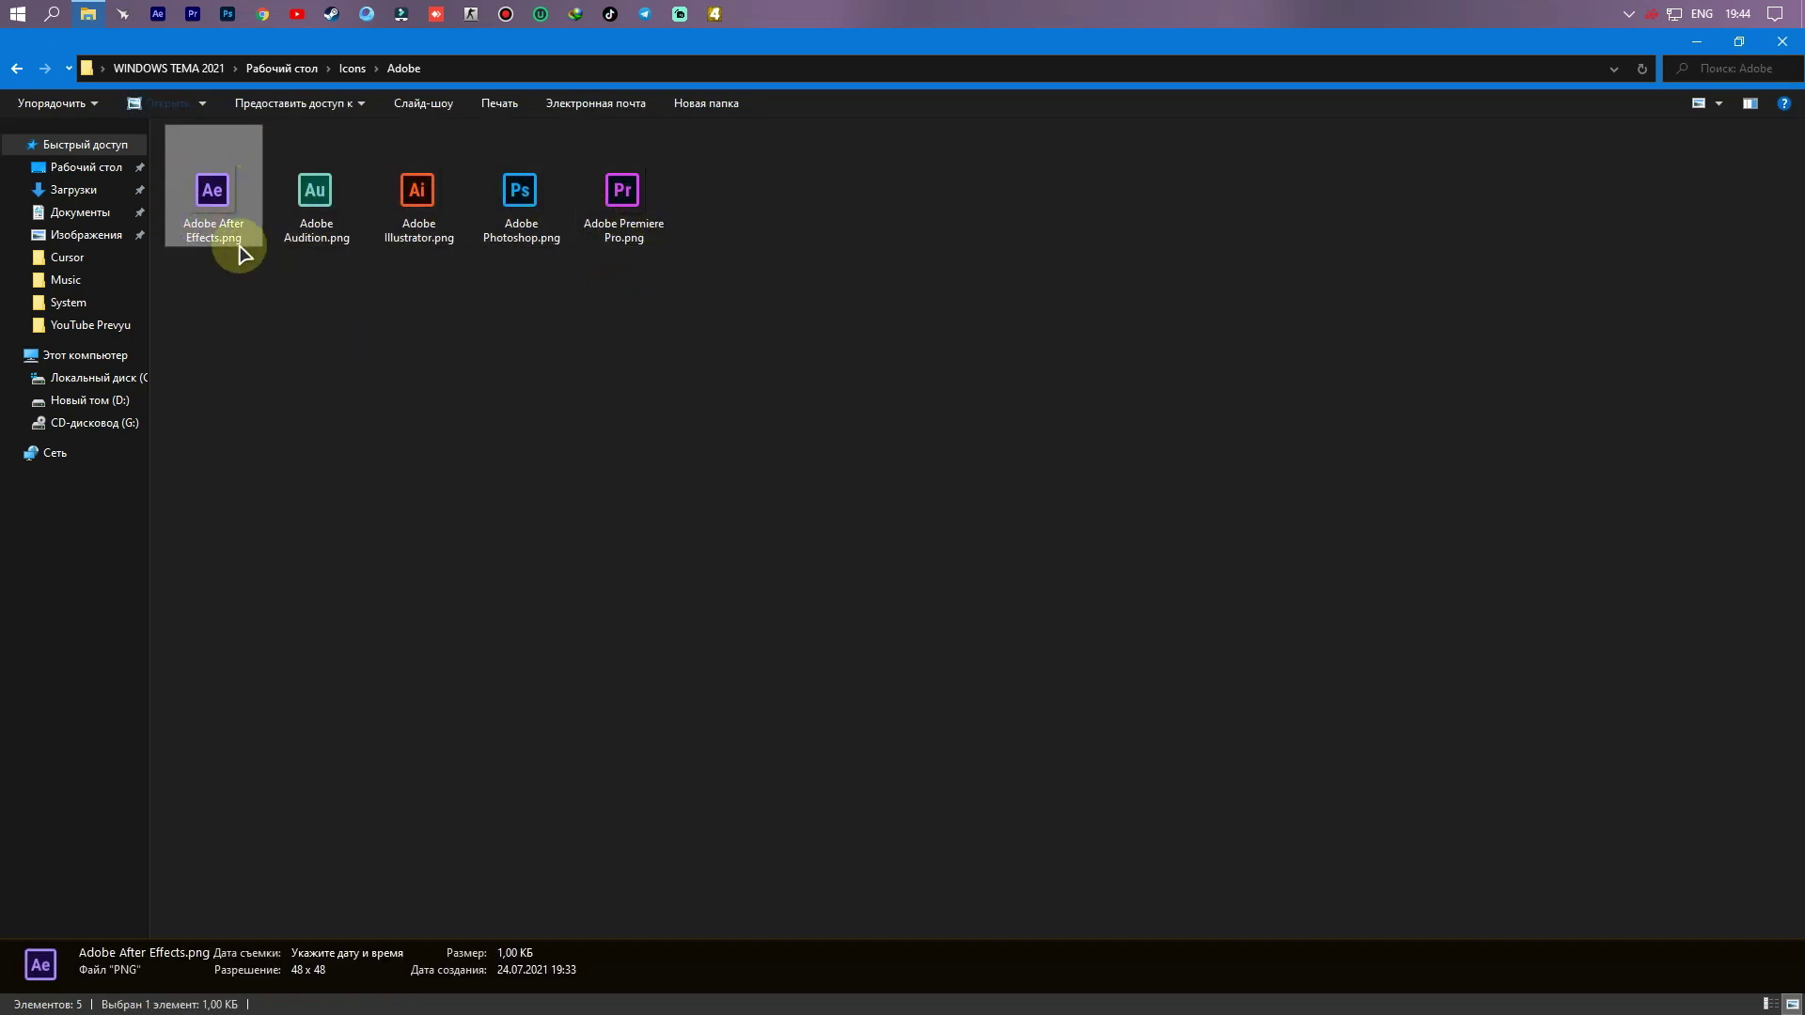
pyautogui.click(17, 68)
pyautogui.press('super+d')
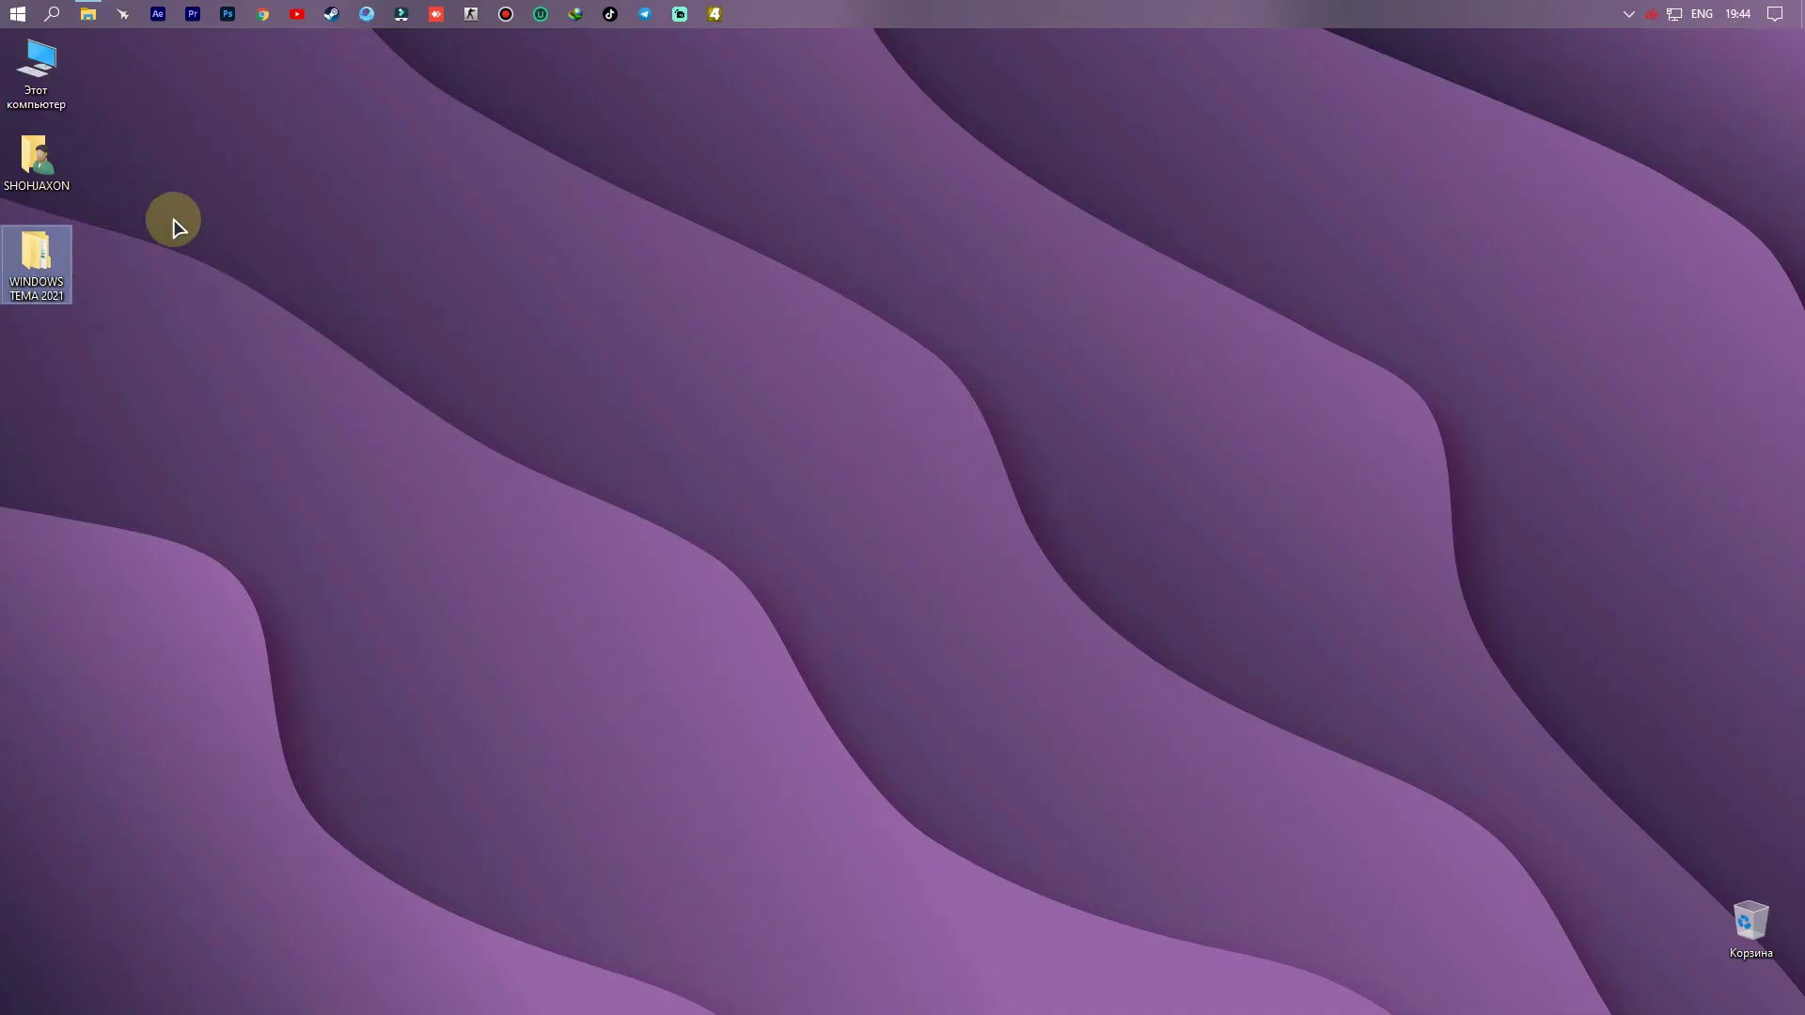
pyautogui.rightClick(370, 269)
pyautogui.click(403, 351)
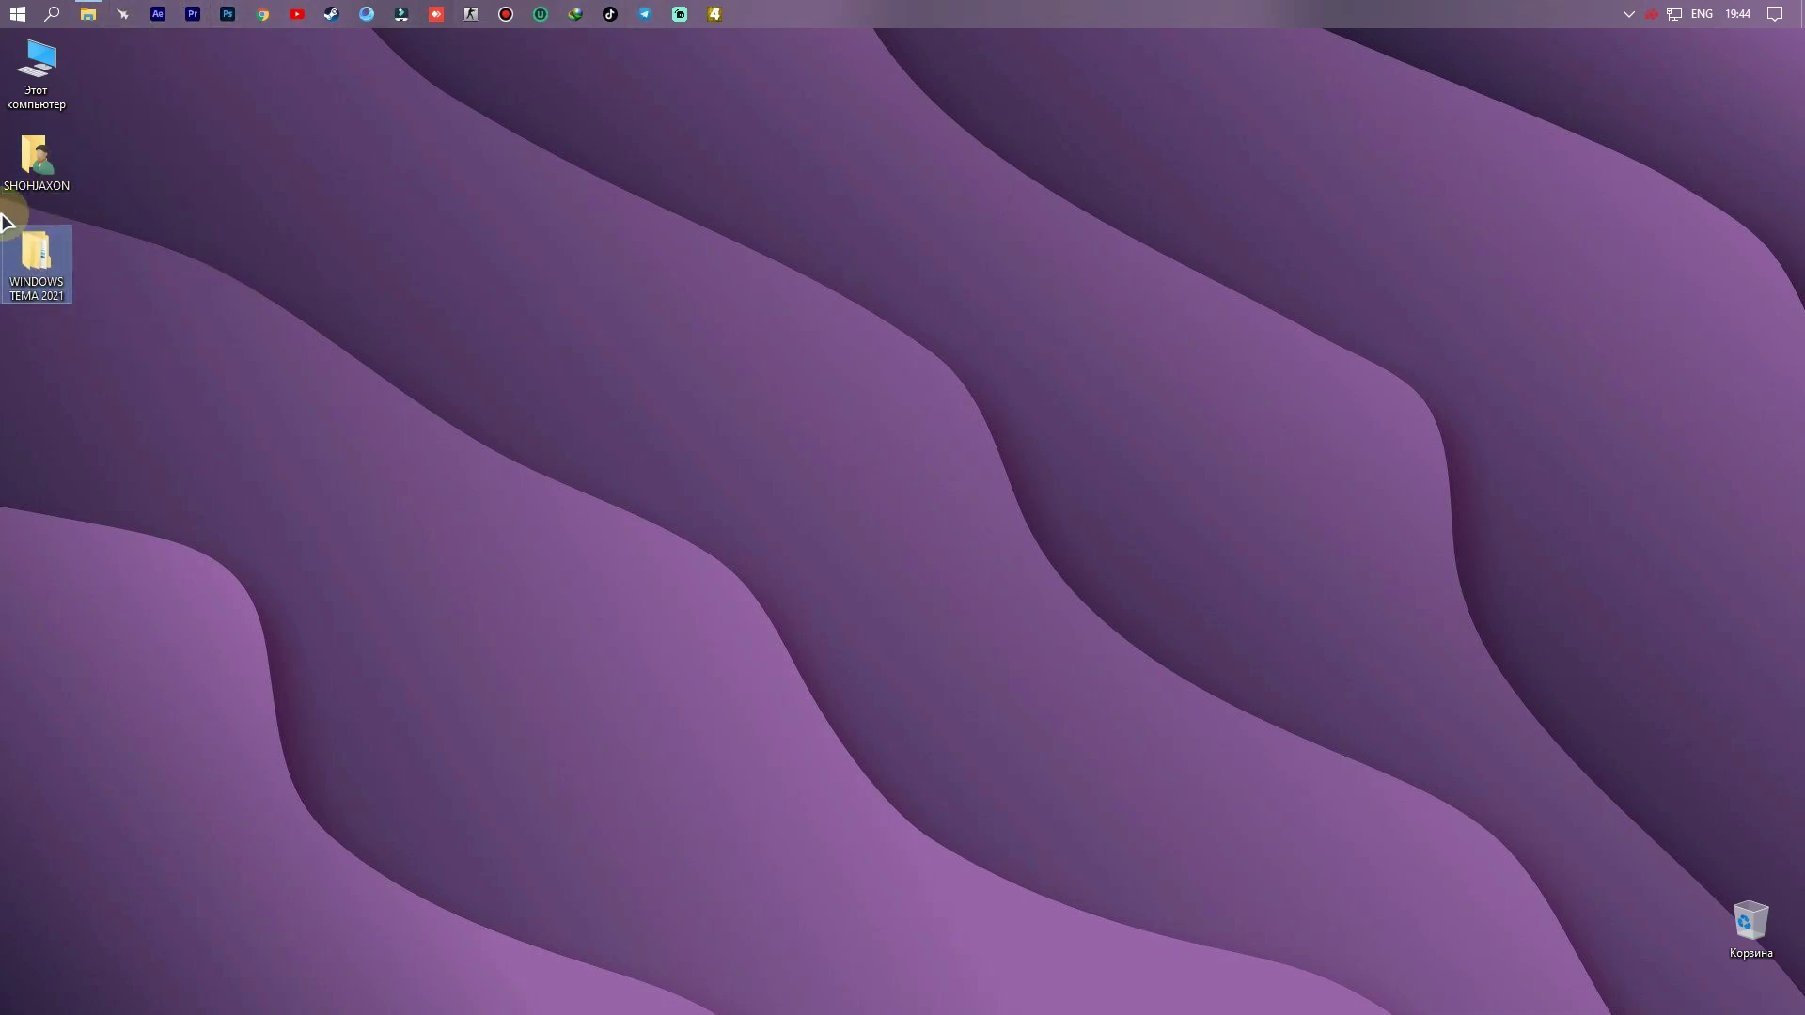
pyautogui.click(85, 14)
# Step: Open the Lumicons folder and examine the icons in its Folders and Mono subfolders
pyautogui.click(205, 183)
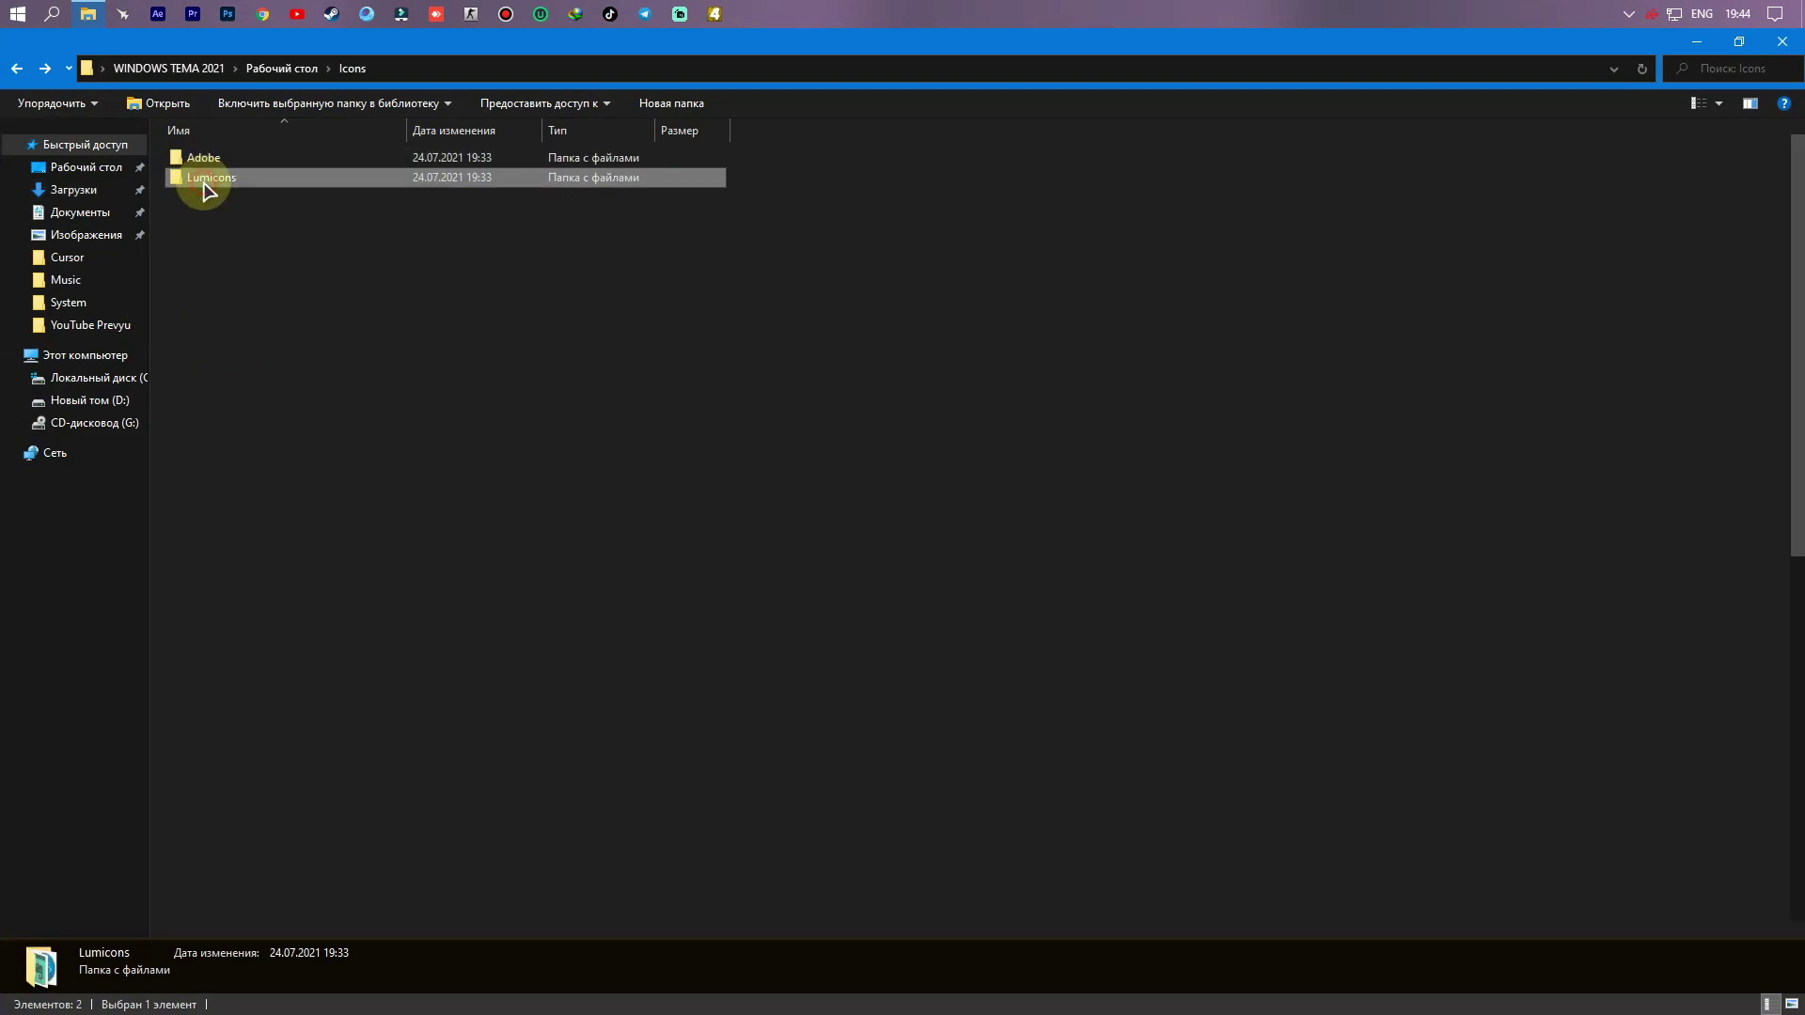
pyautogui.doubleClick(205, 183)
pyautogui.doubleClick(259, 193)
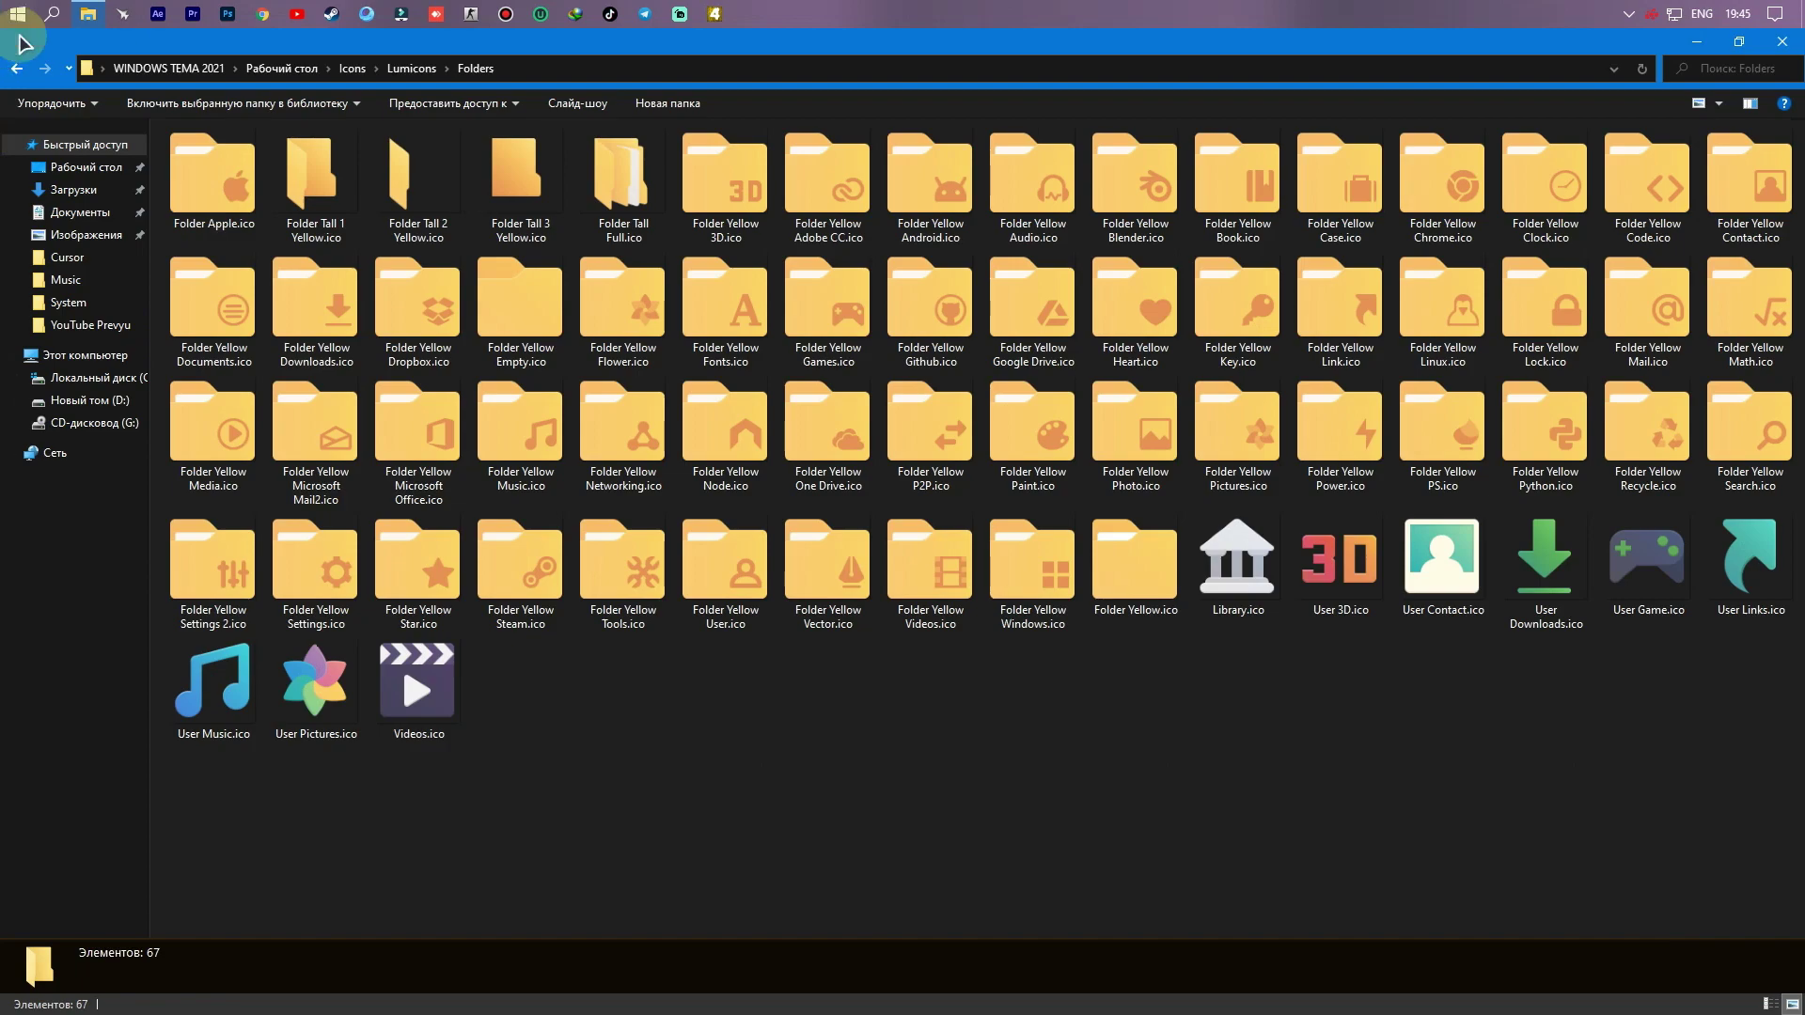
pyautogui.click(14, 70)
pyautogui.doubleClick(329, 177)
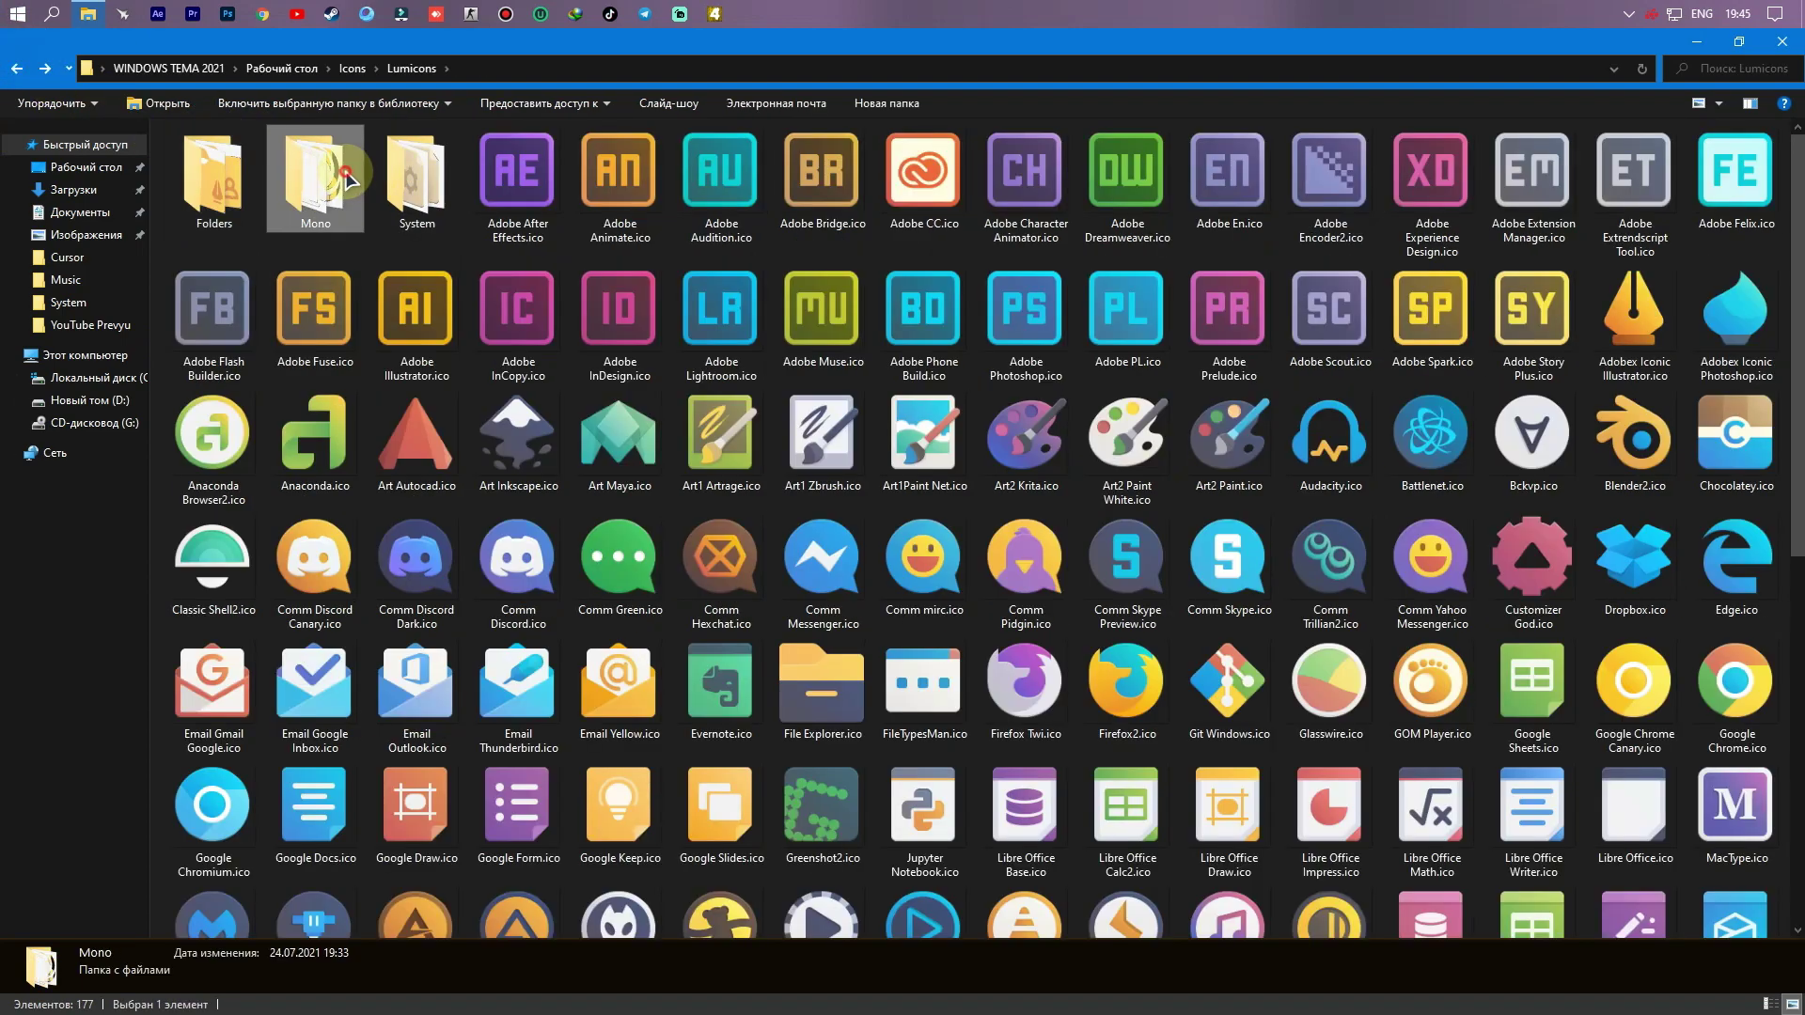
pyautogui.scroll(-1, 827, 724)
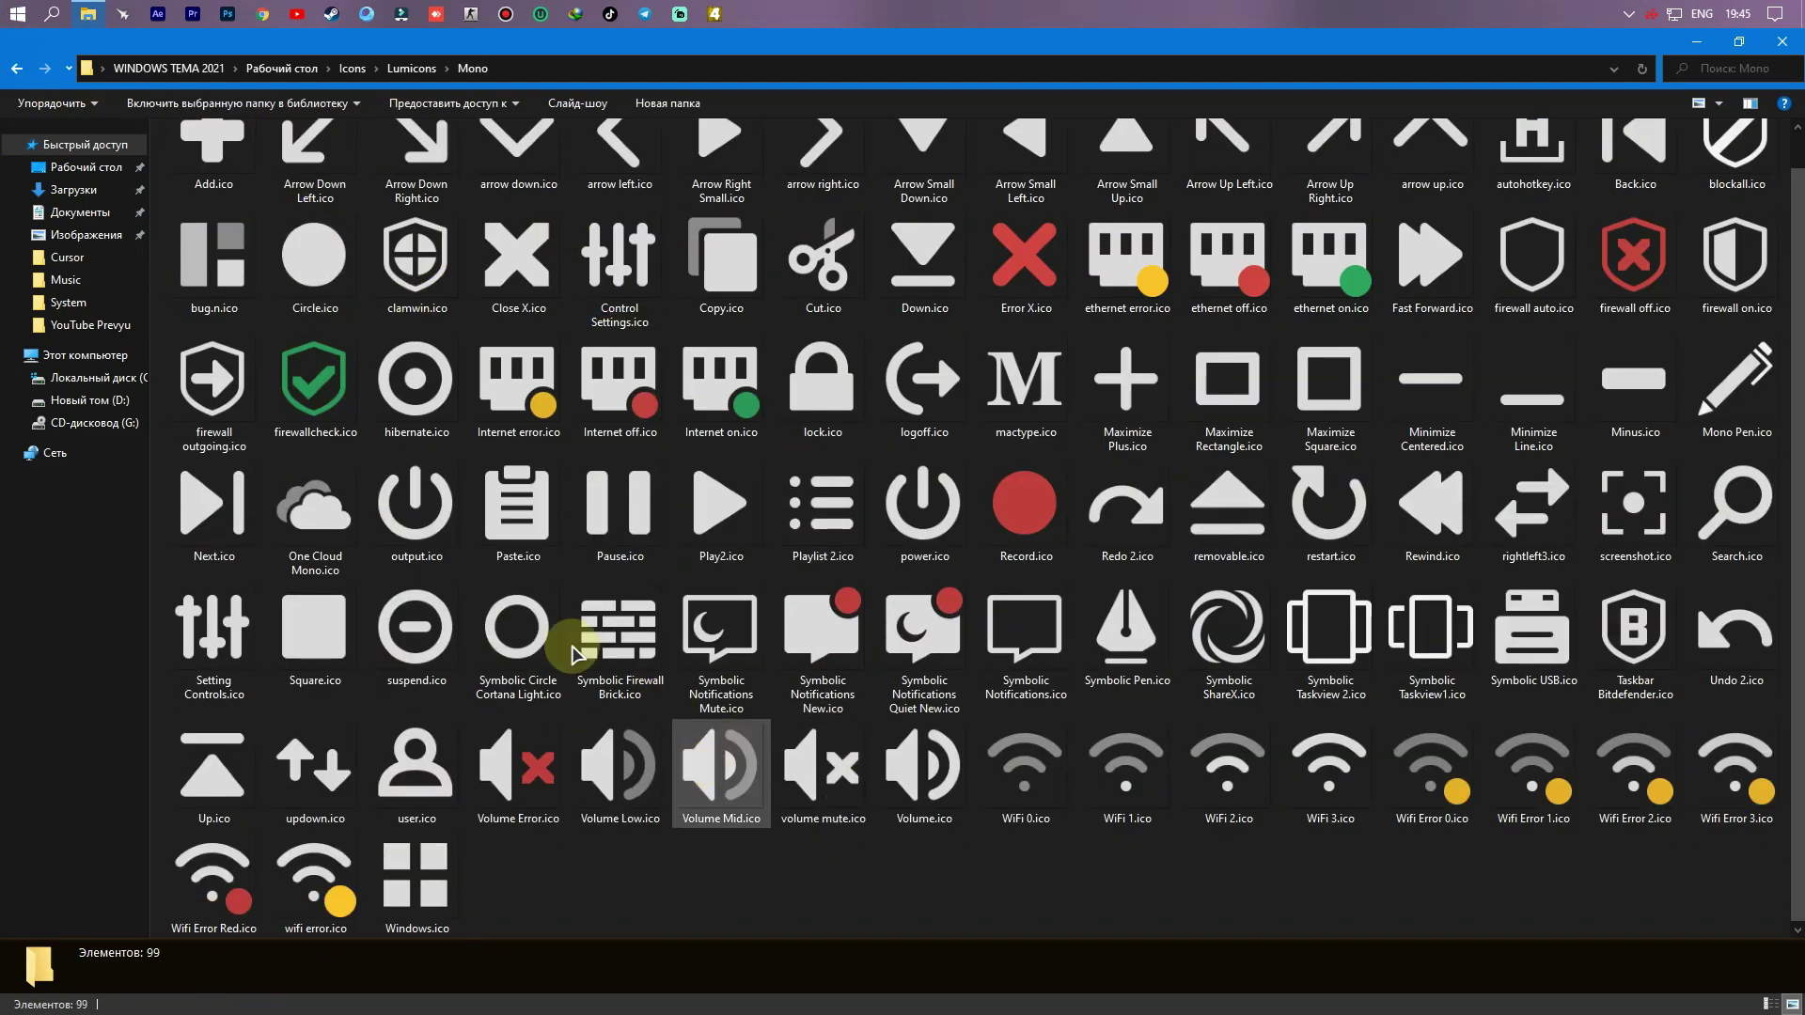
pyautogui.scroll(1, 1608, 648)
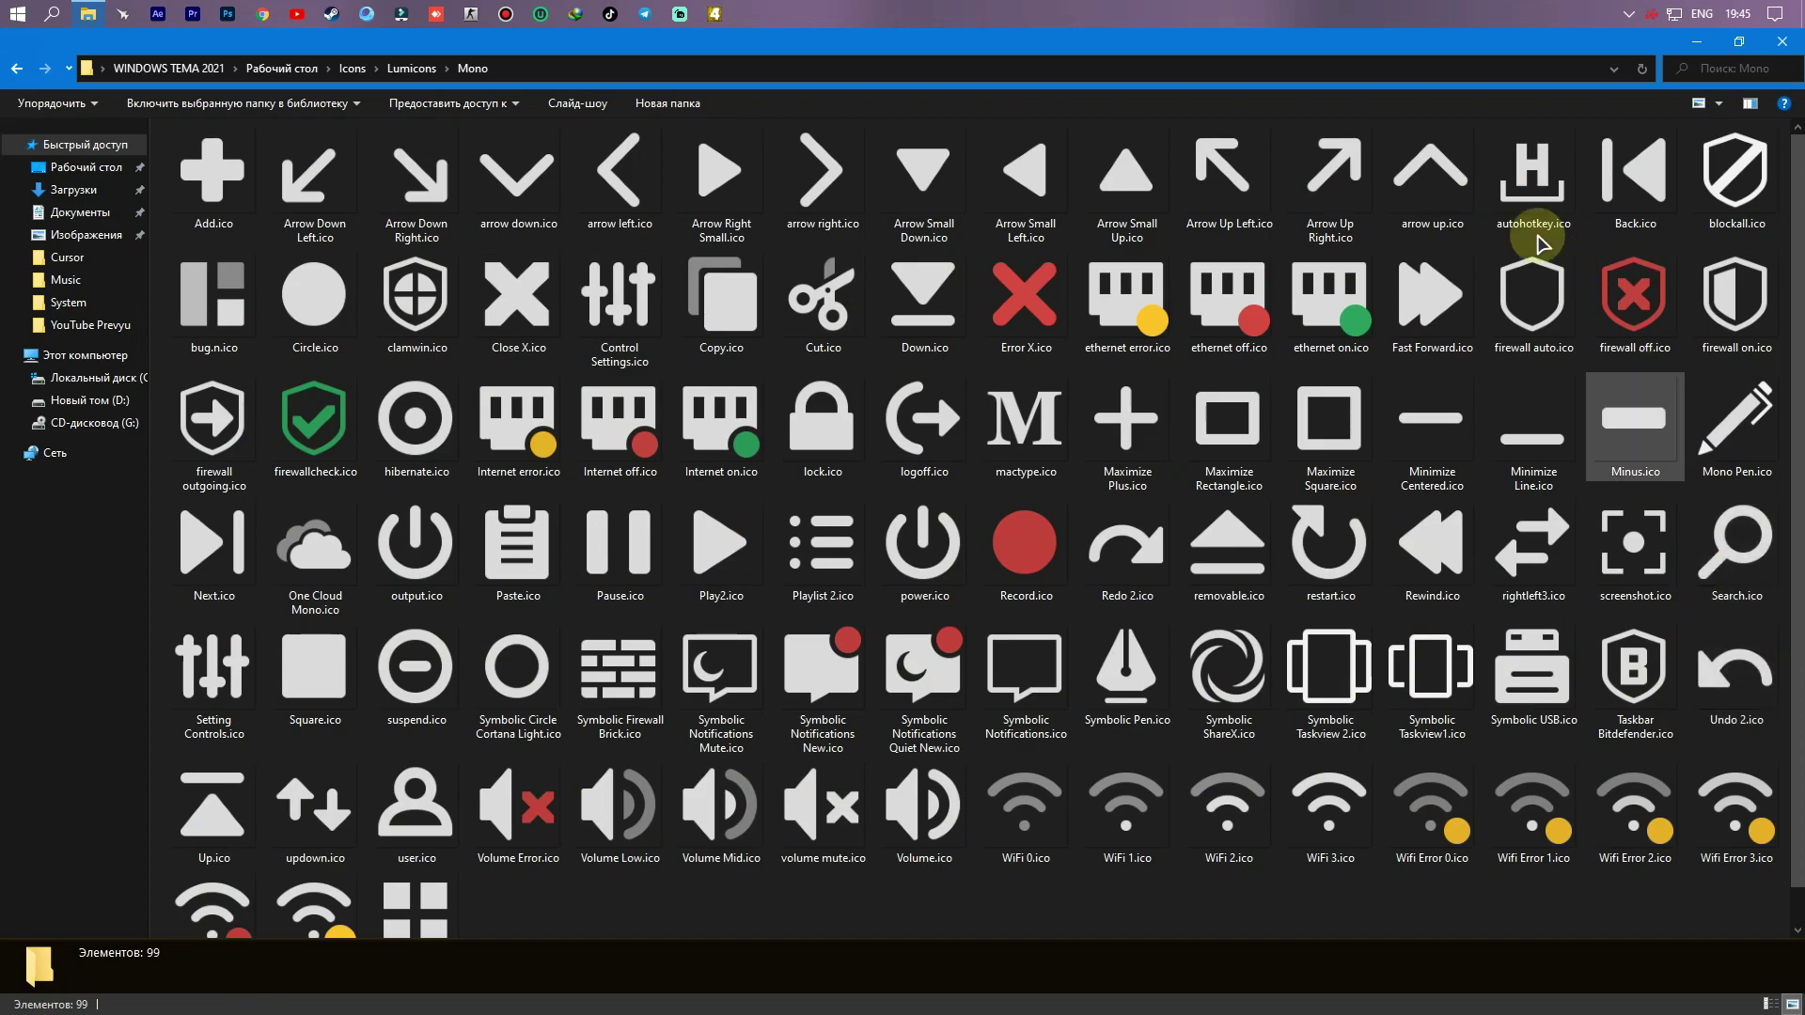
pyautogui.click(14, 68)
# Step: Examine the System subfolder of Lumicons and the full set of program icons in Lumicons itself
pyautogui.doubleClick(408, 177)
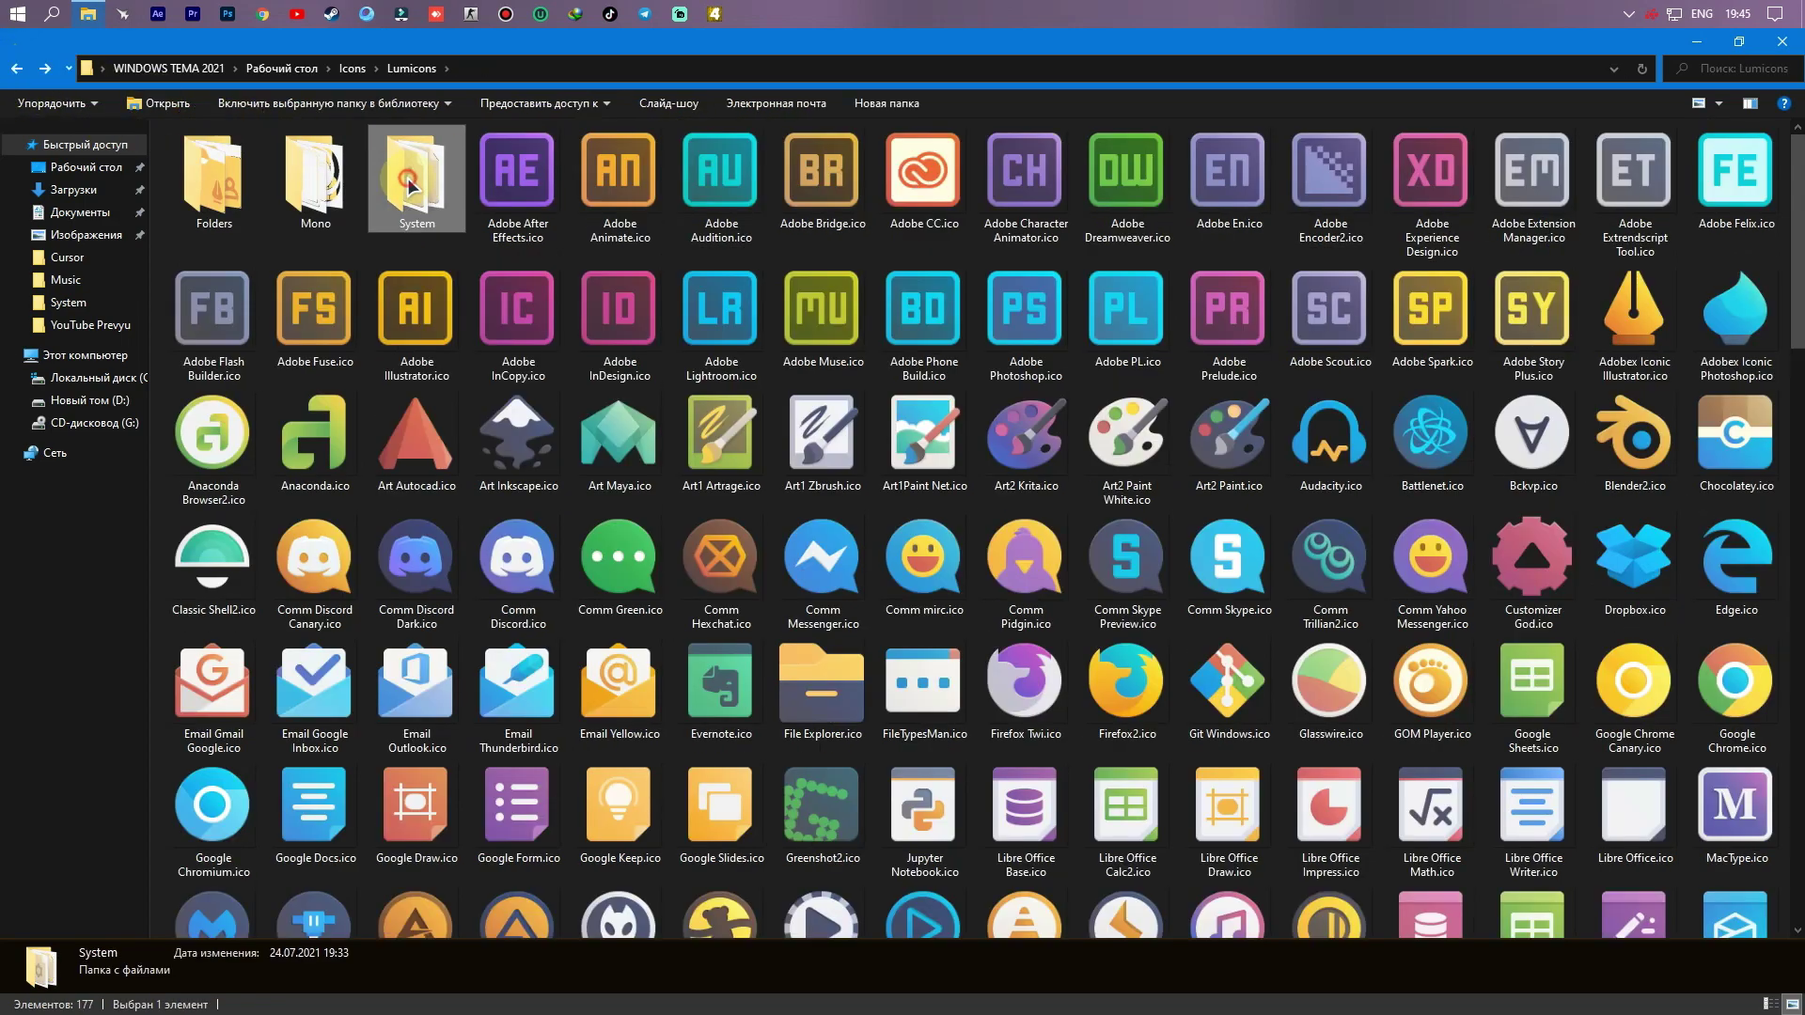
pyautogui.click(14, 66)
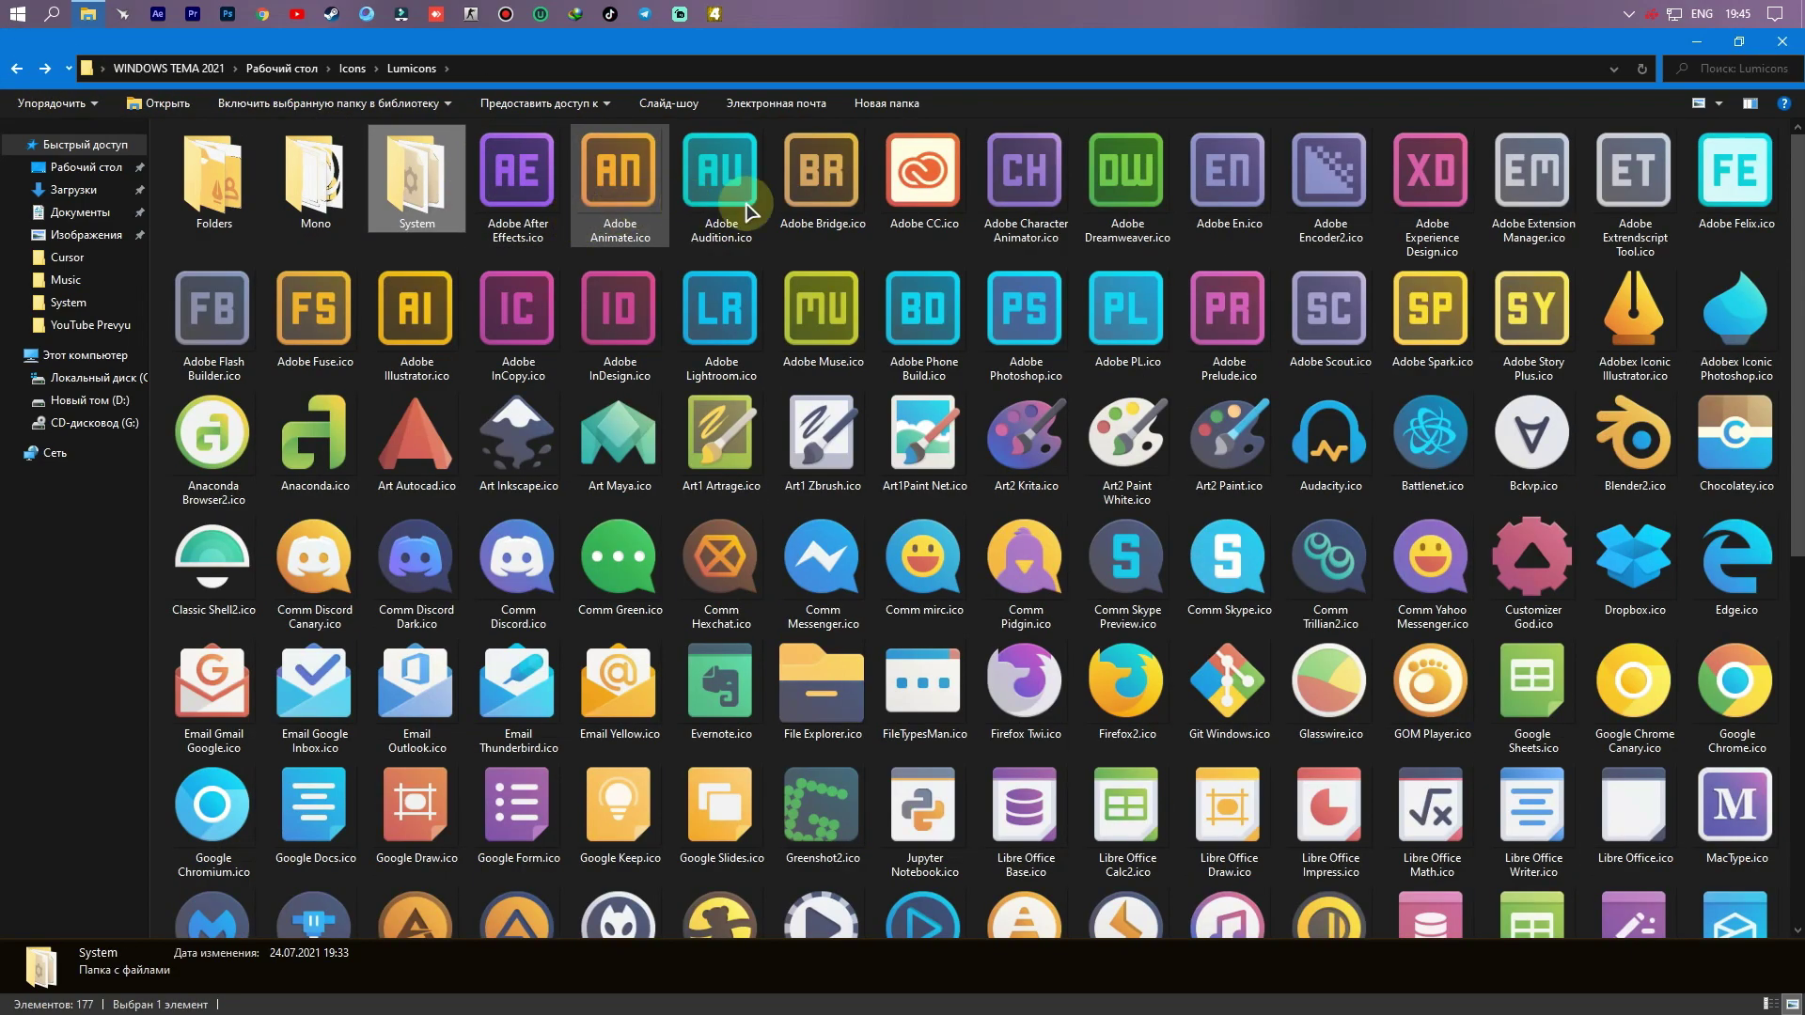
pyautogui.scroll(-6, 898, 603)
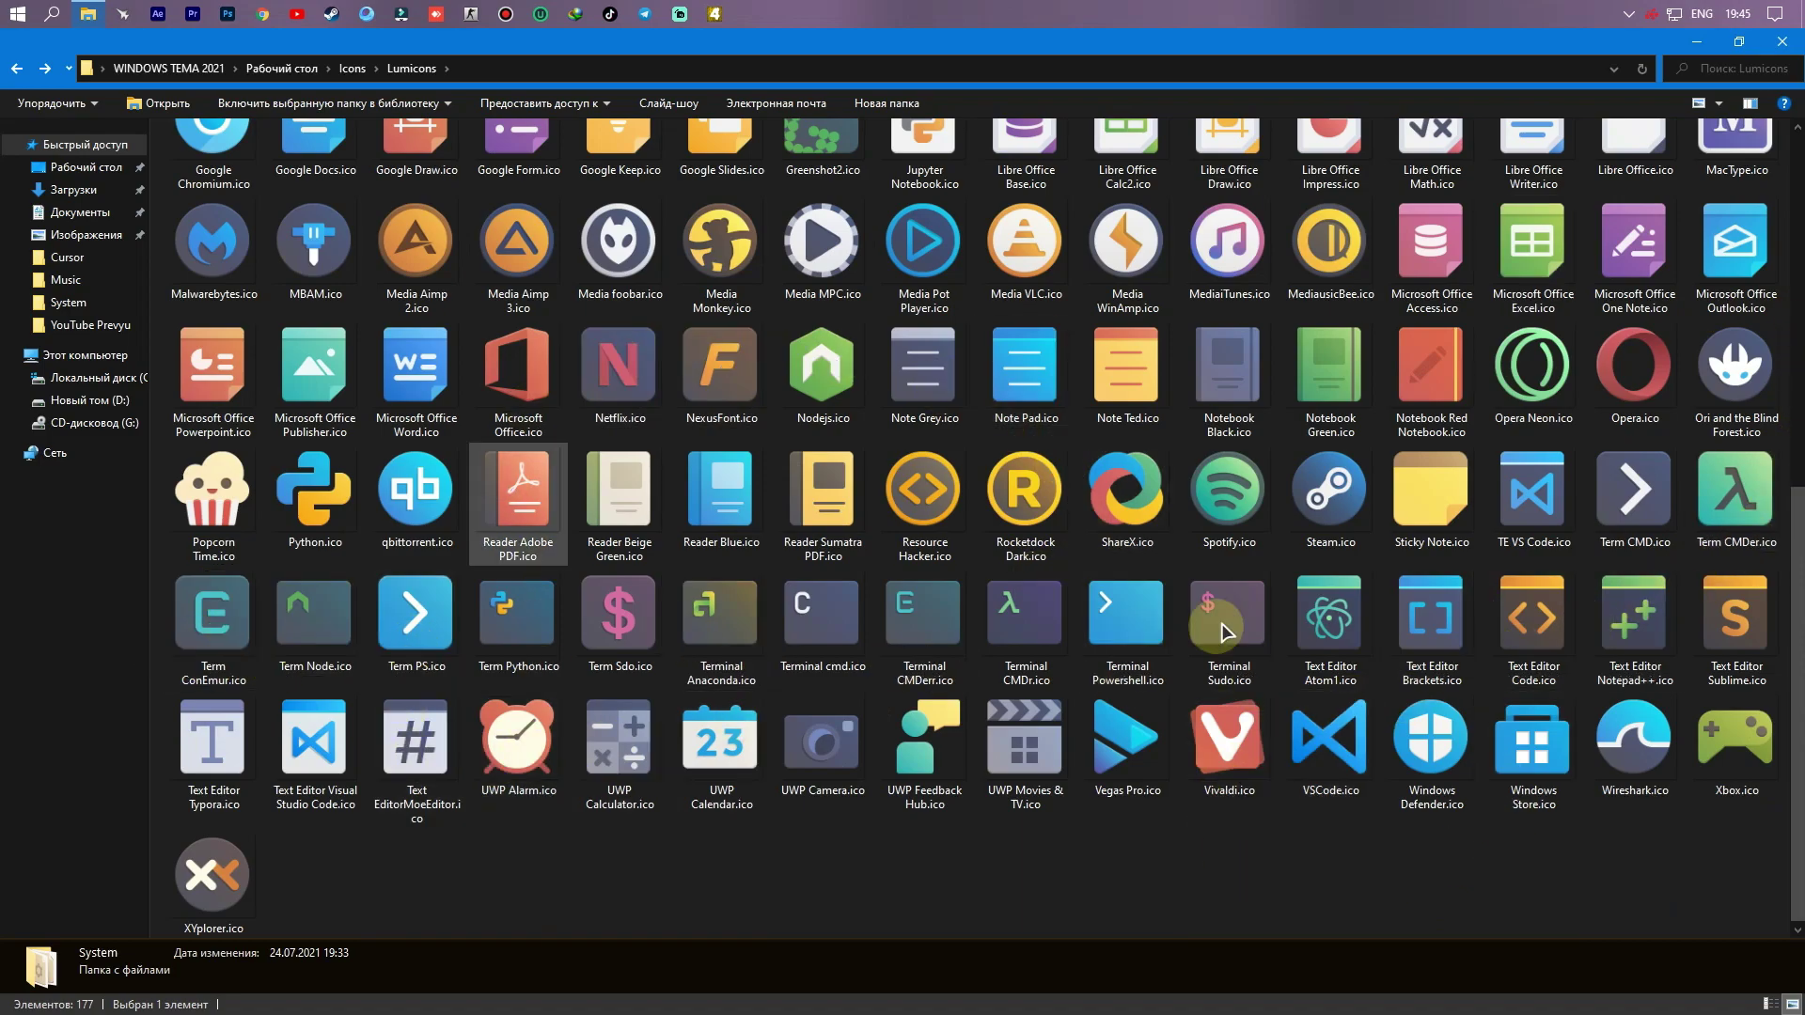
pyautogui.scroll(6, 1213, 494)
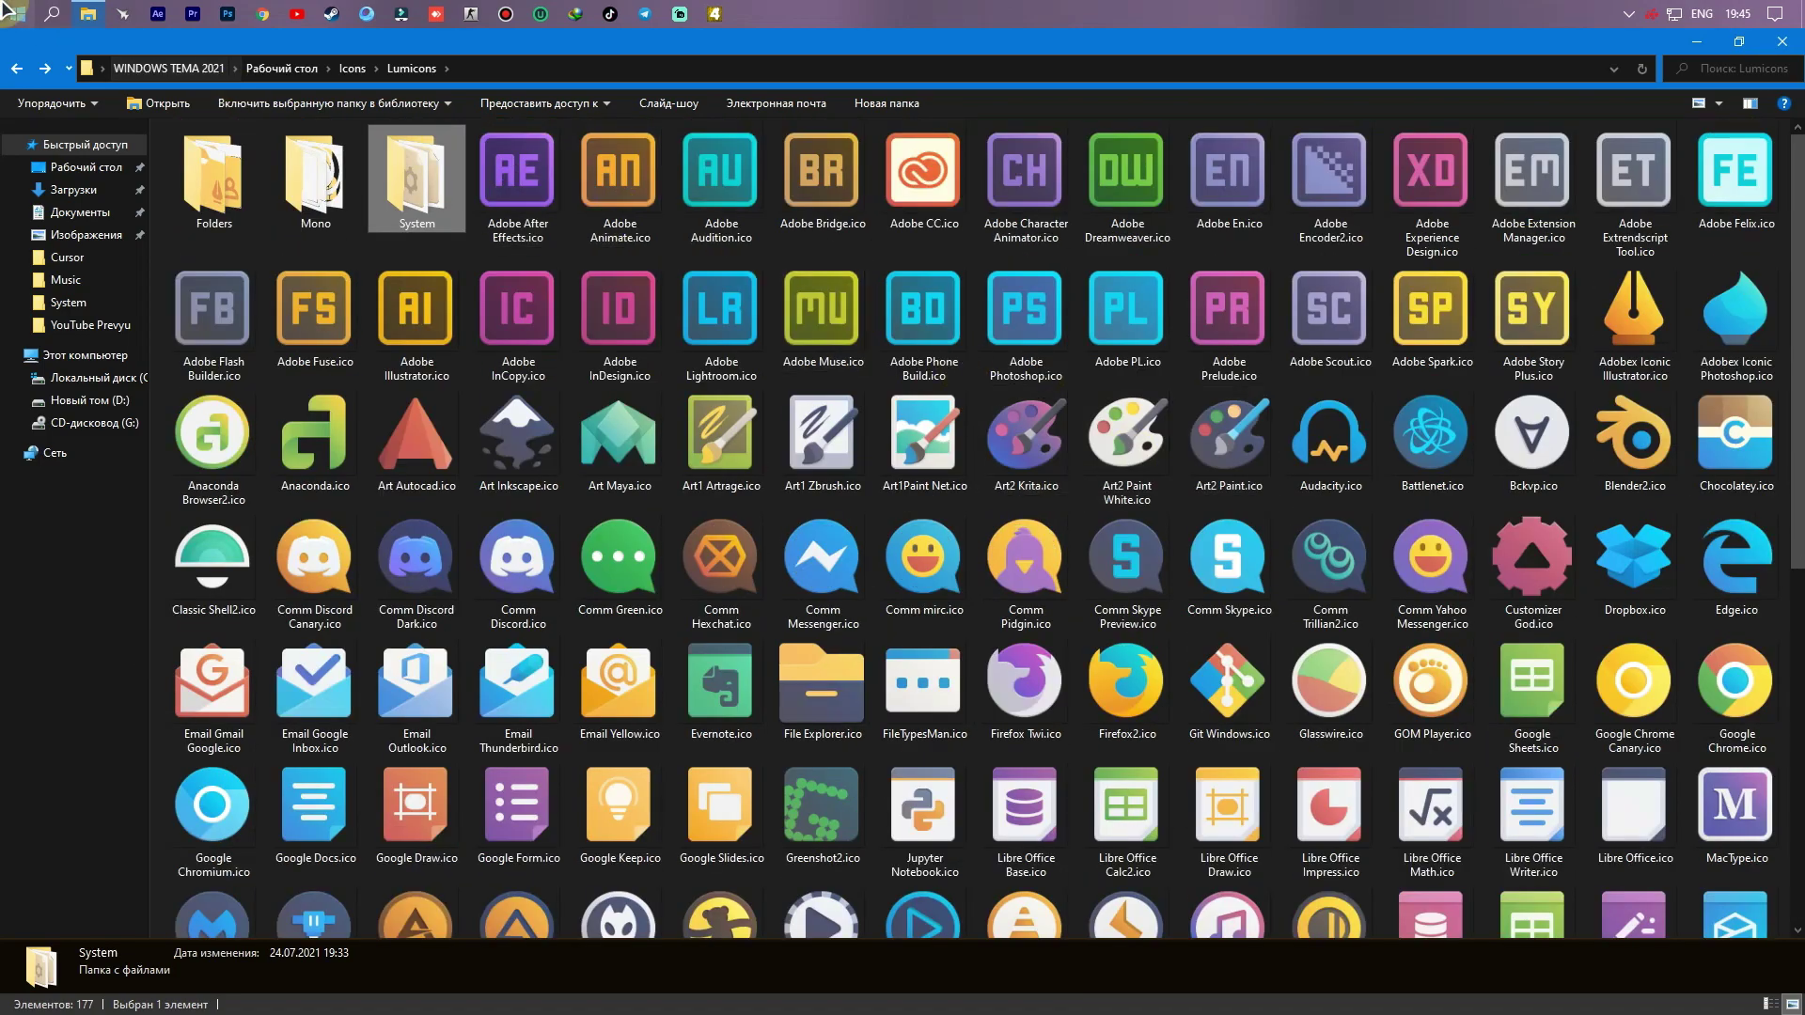
# Step: Check the Adobe icon folder once more, return to the Рабочий стол folder and close the Explorer window
pyautogui.click(17, 67)
pyautogui.doubleClick(270, 157)
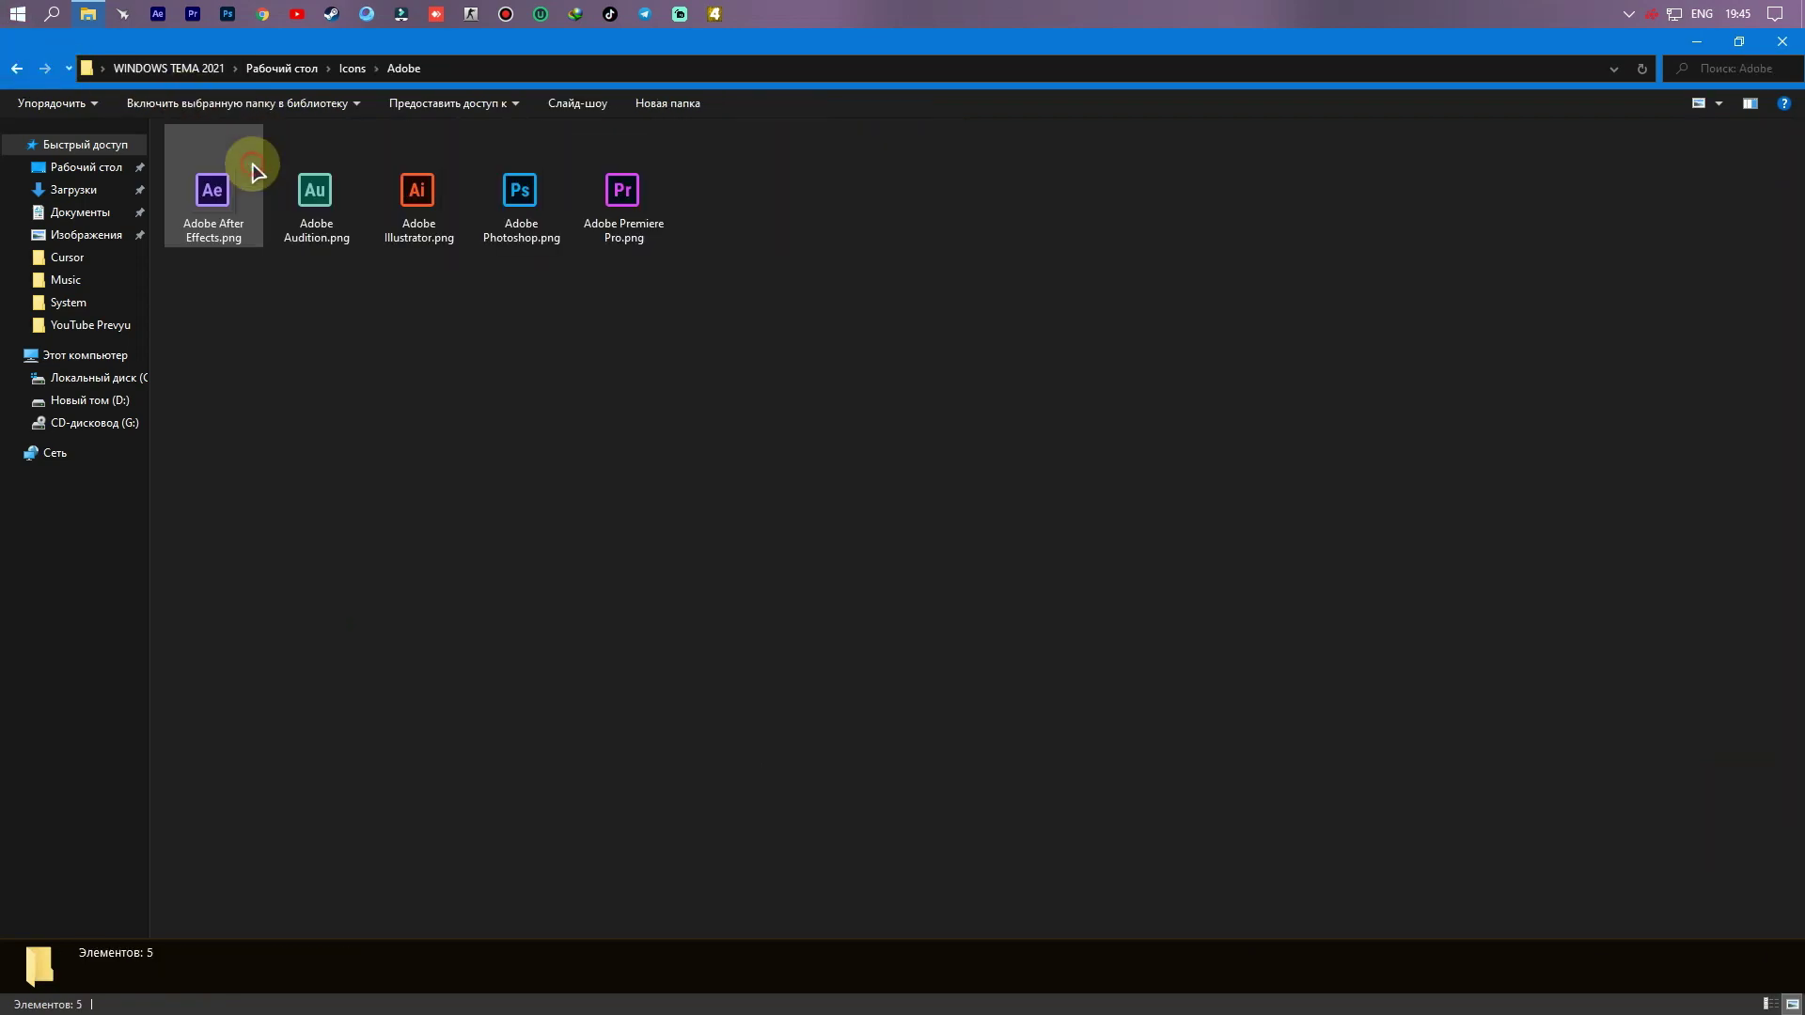
pyautogui.click(19, 67)
pyautogui.click(19, 68)
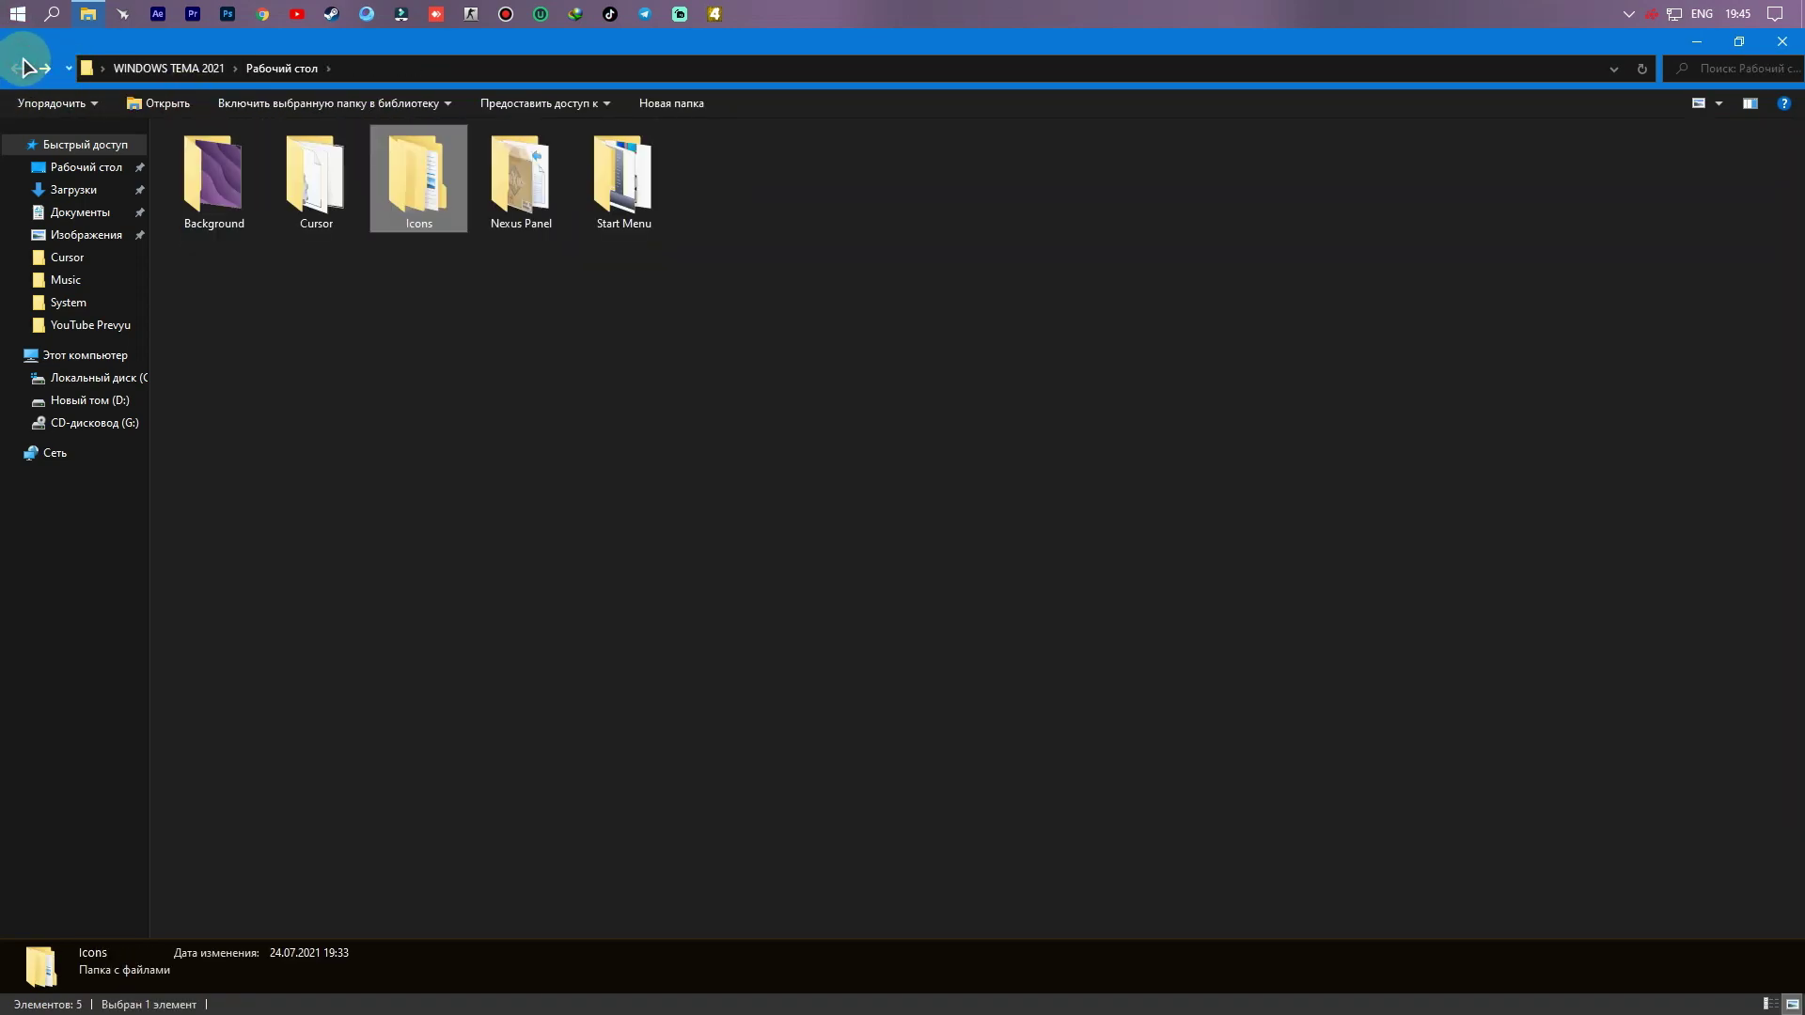
pyautogui.click(1782, 41)
# Step: Open the desktop's Персонализация settings and bring their window to the front
pyautogui.rightClick(778, 255)
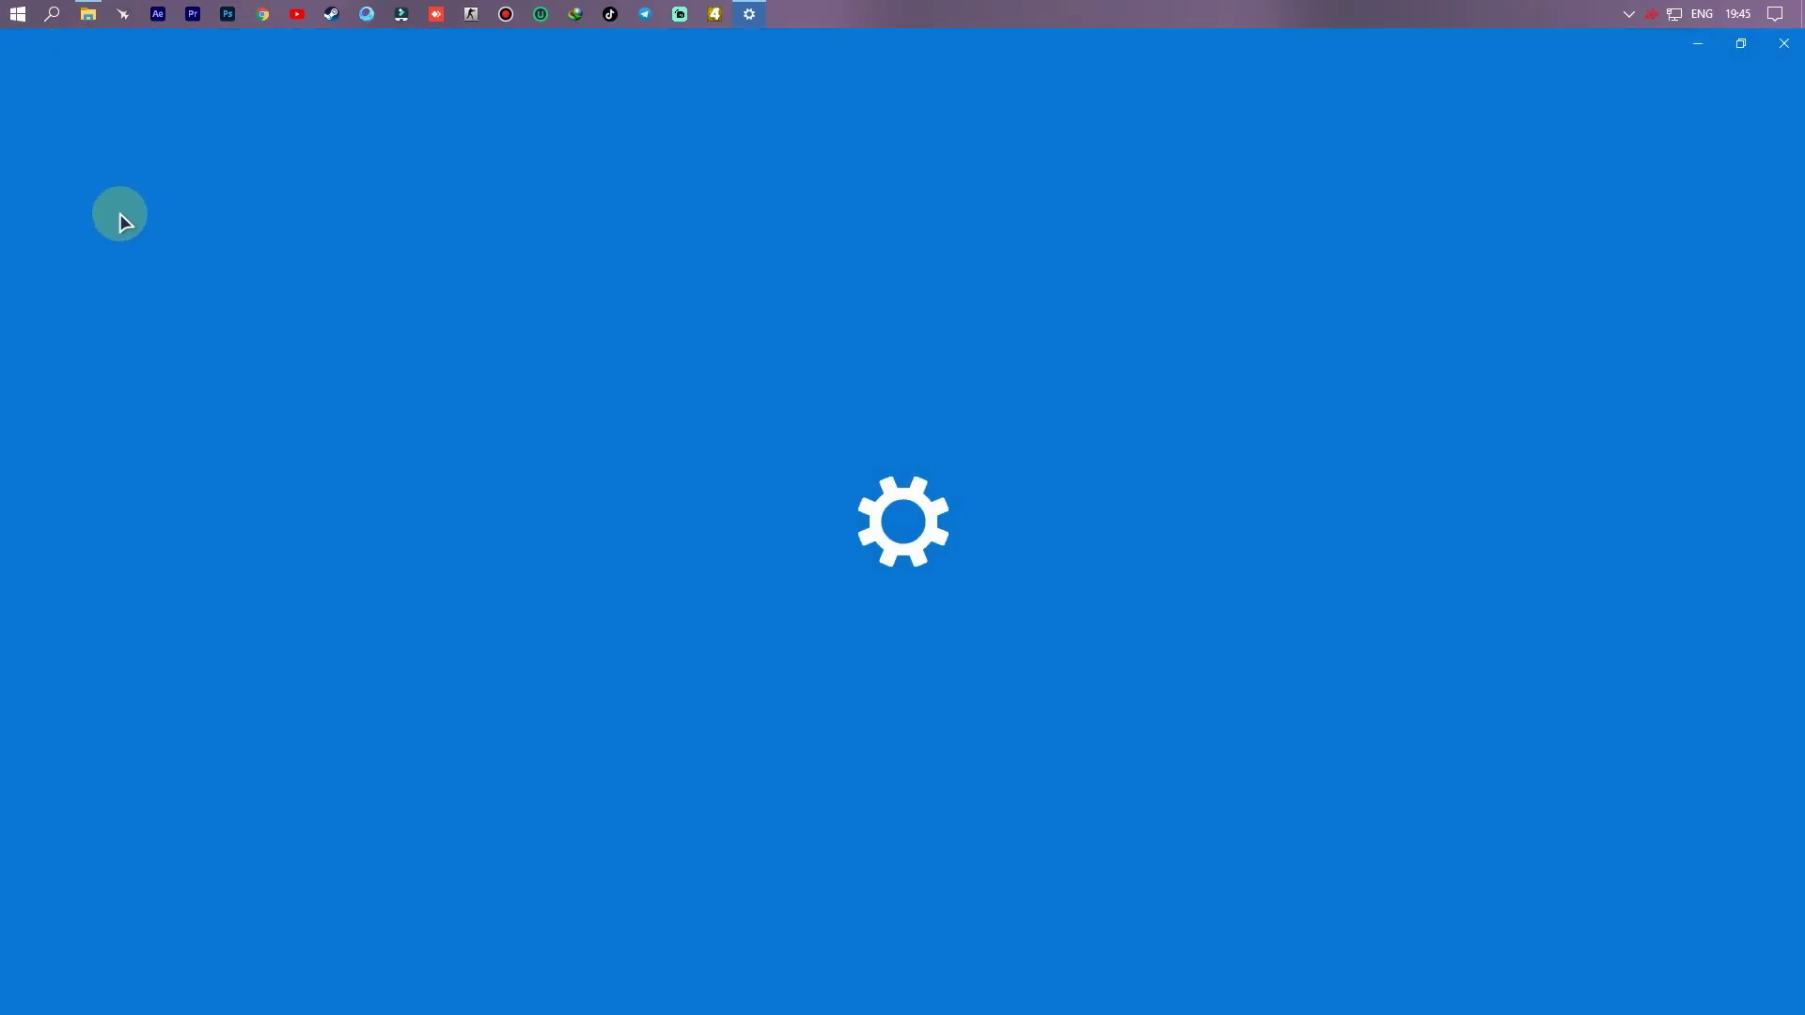
pyautogui.press('super+d')
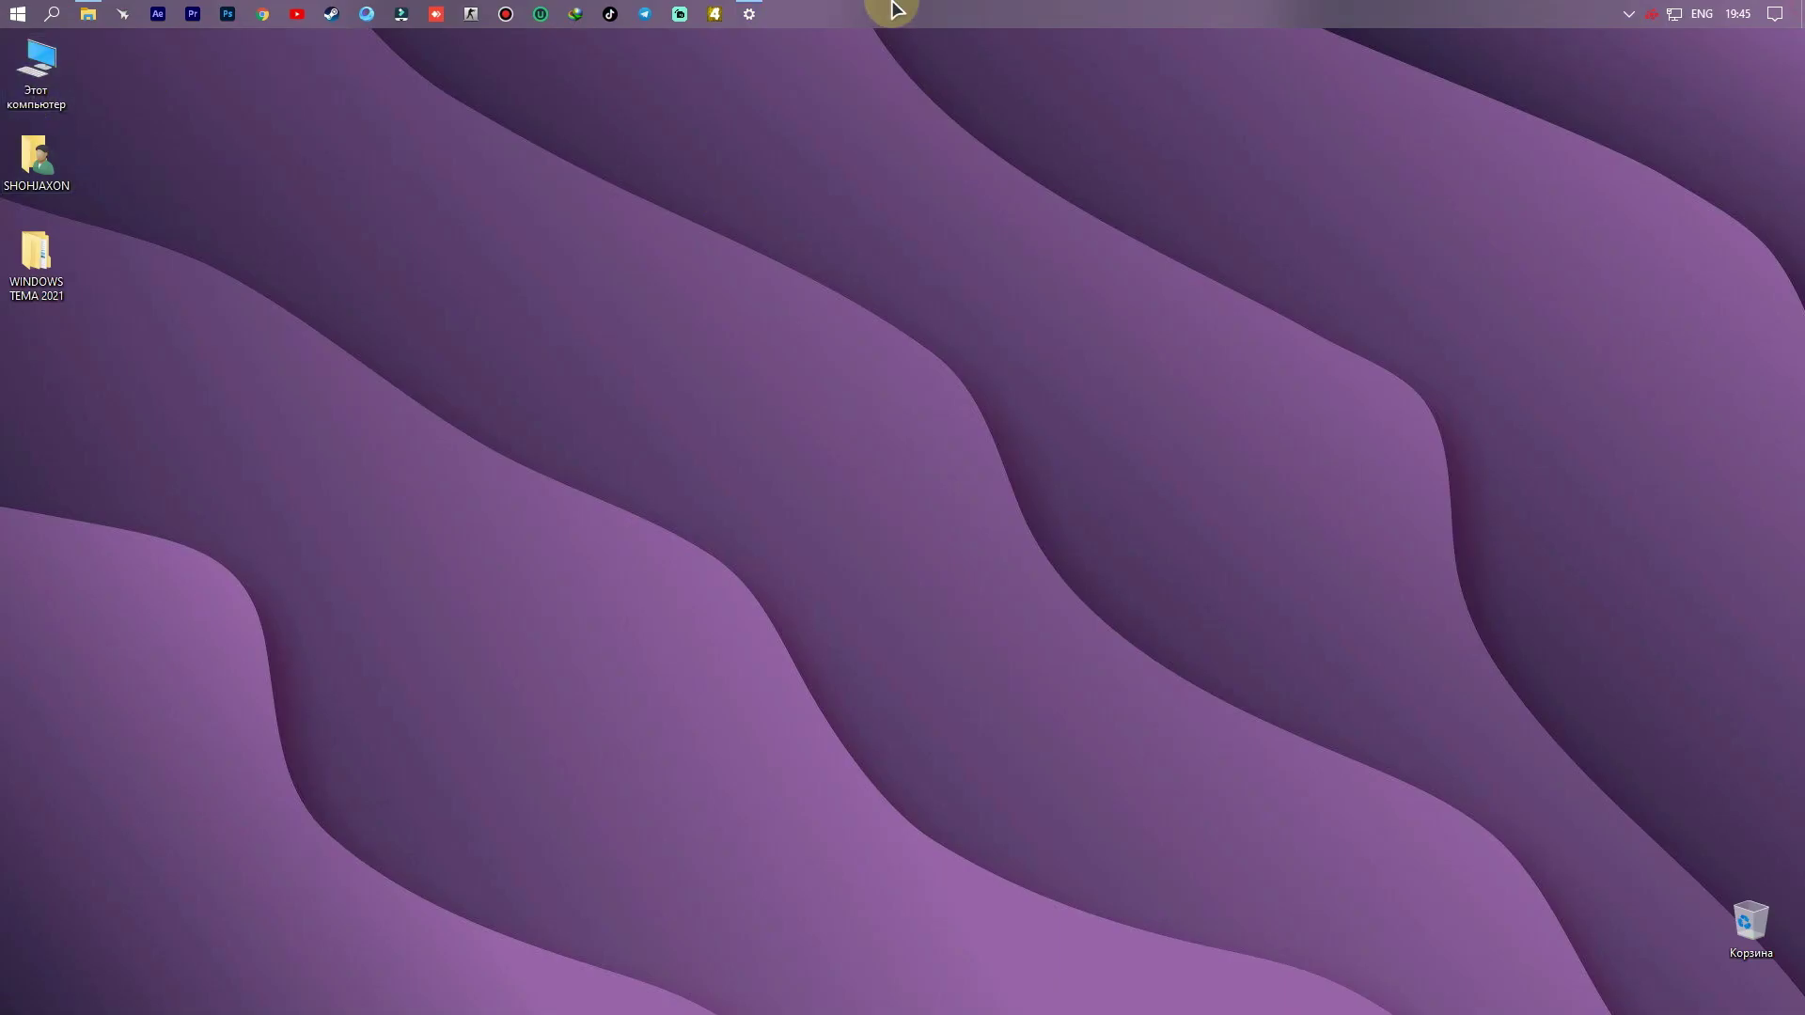
pyautogui.click(767, 11)
# Step: Look through the Темы, Шрифты, Экран блокировки and Цвета pages of the personalization settings
pyautogui.click(58, 375)
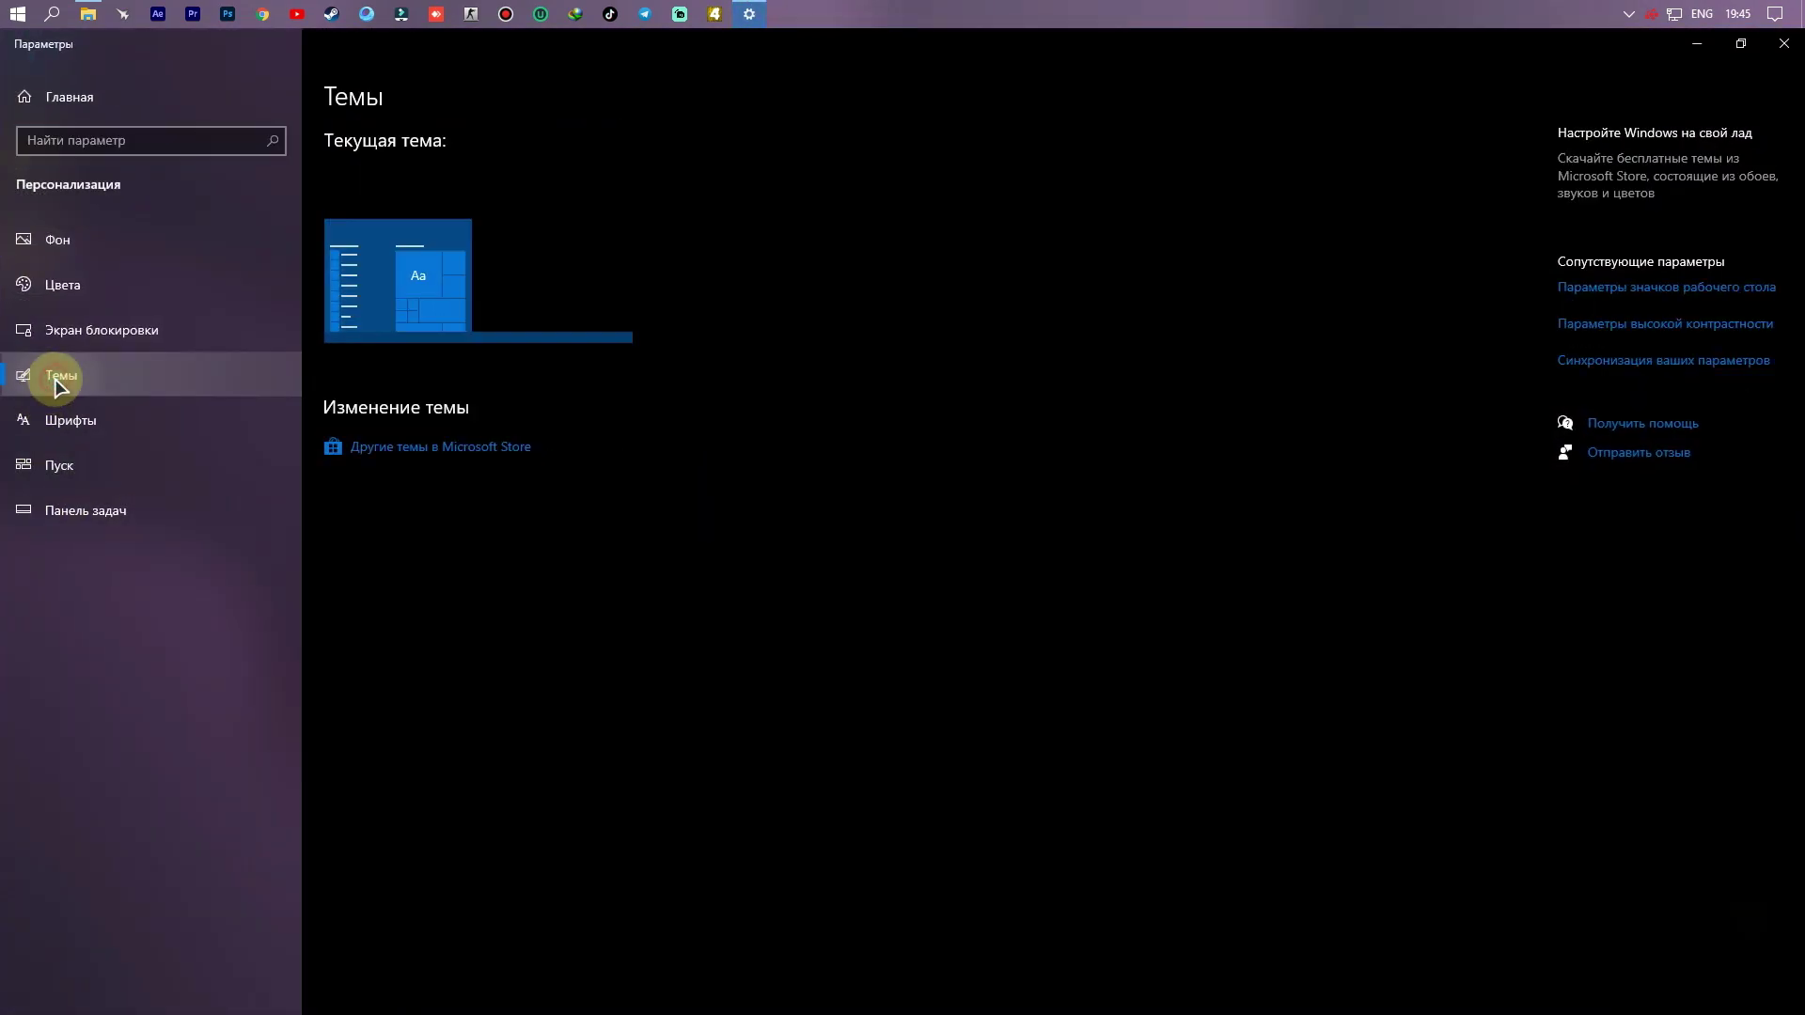
pyautogui.click(70, 415)
pyautogui.click(108, 329)
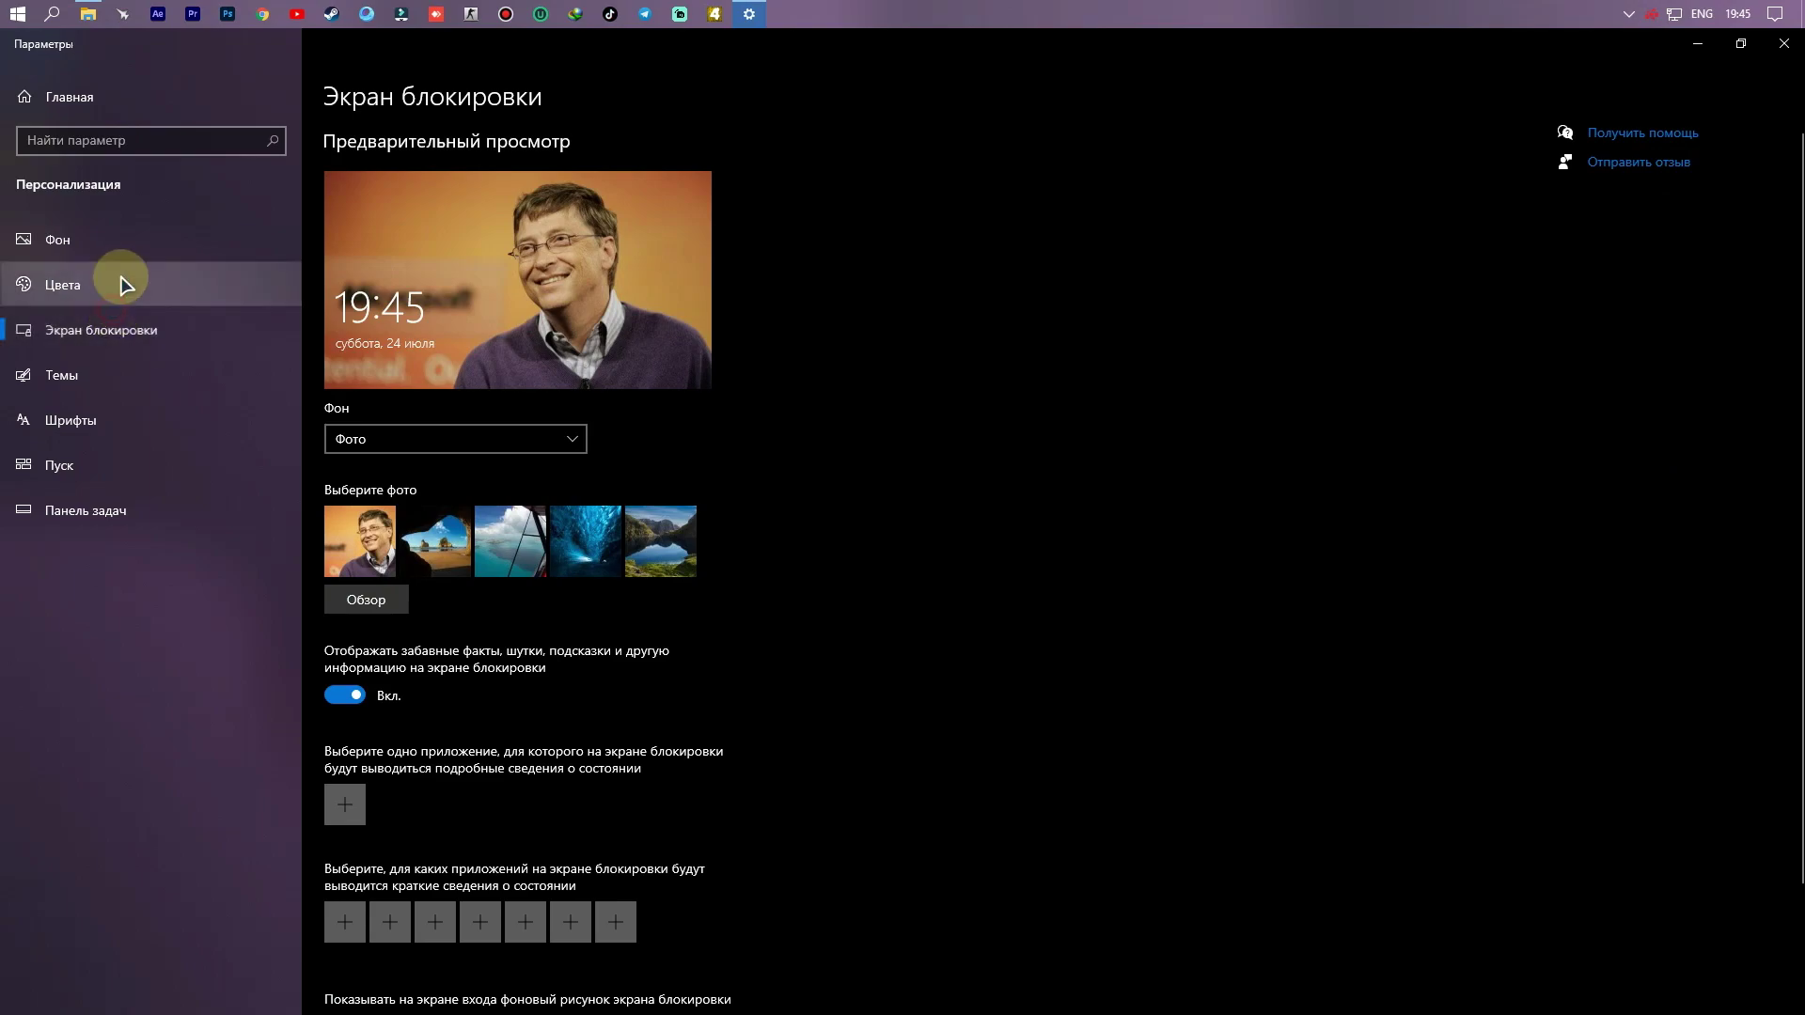
pyautogui.click(123, 284)
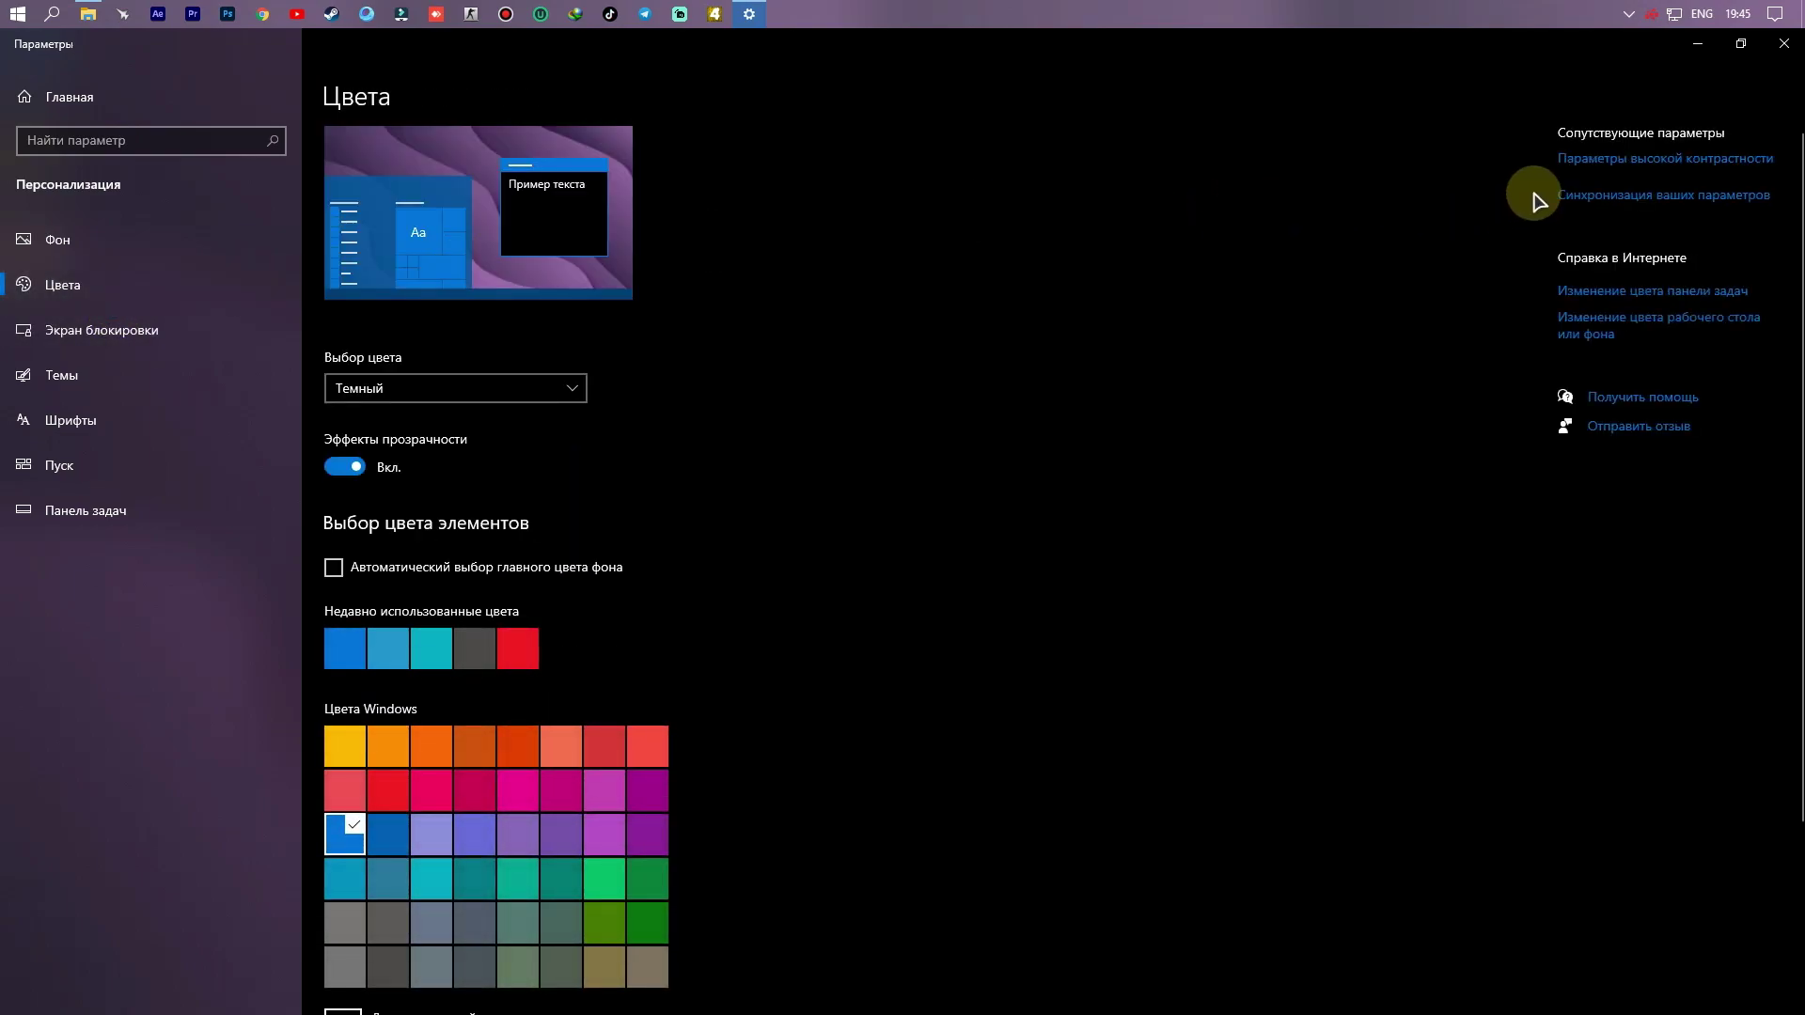
pyautogui.scroll(-3, 517, 508)
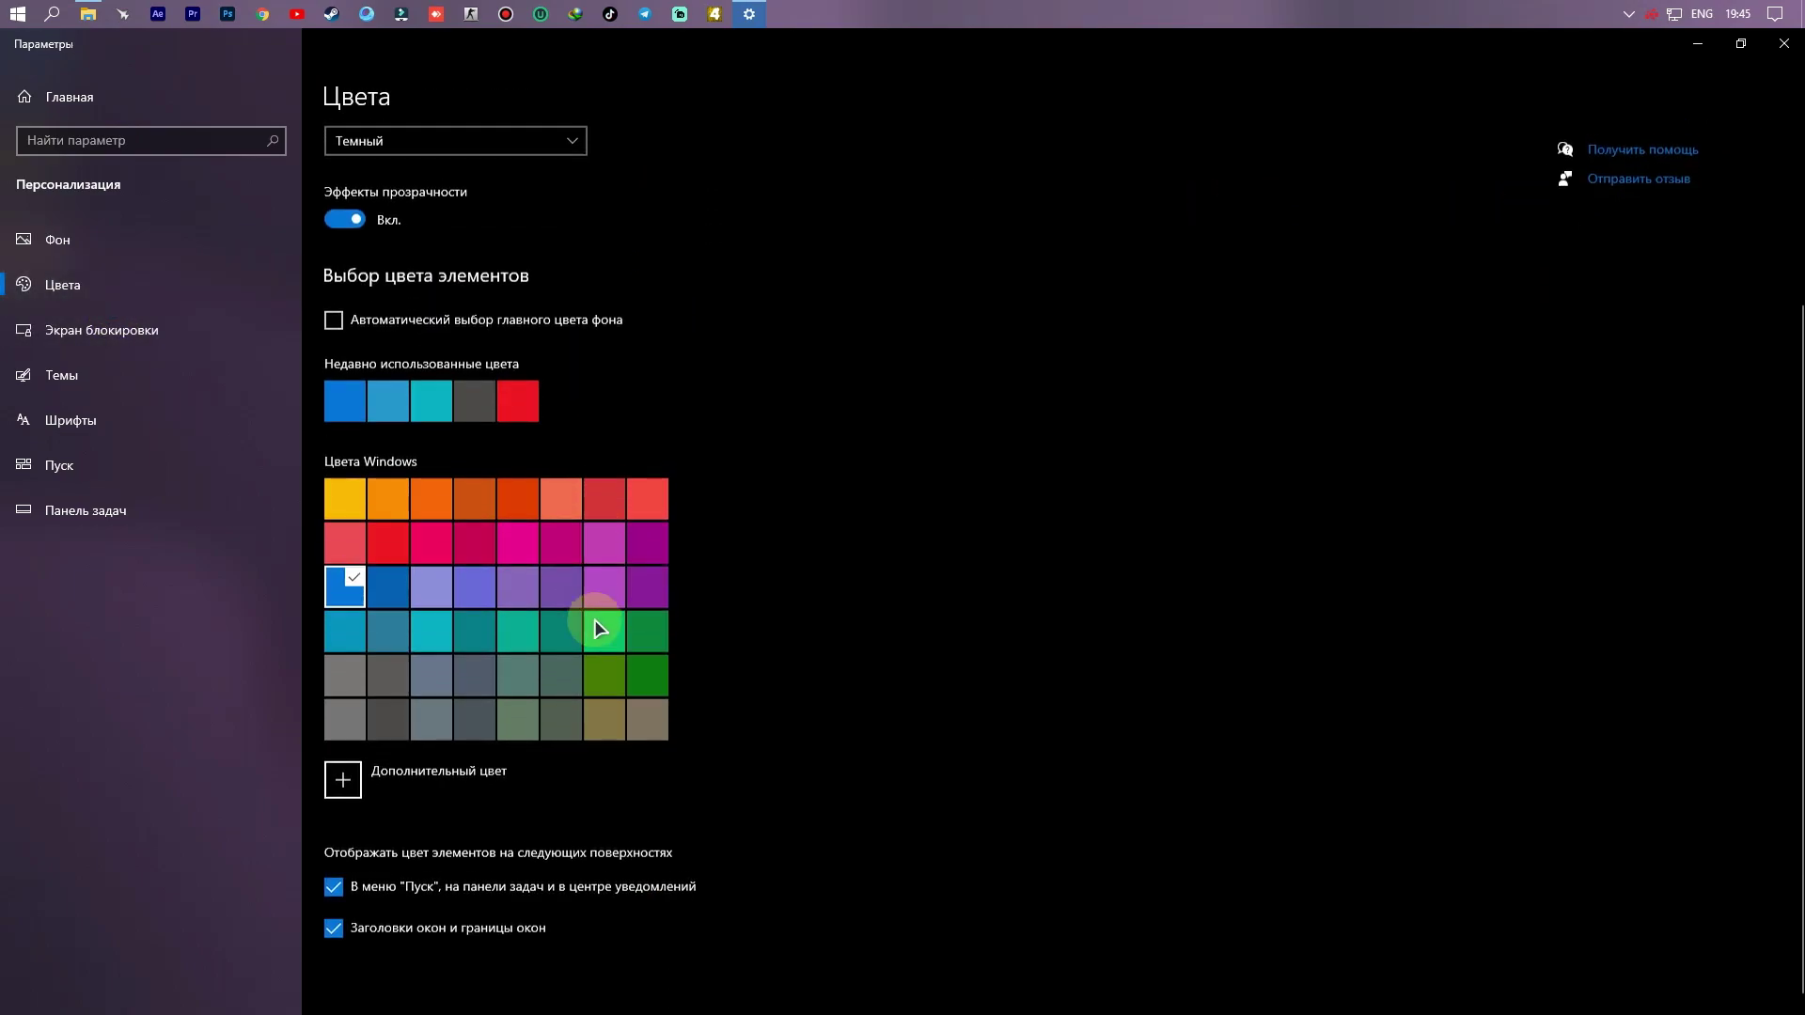
pyautogui.click(68, 315)
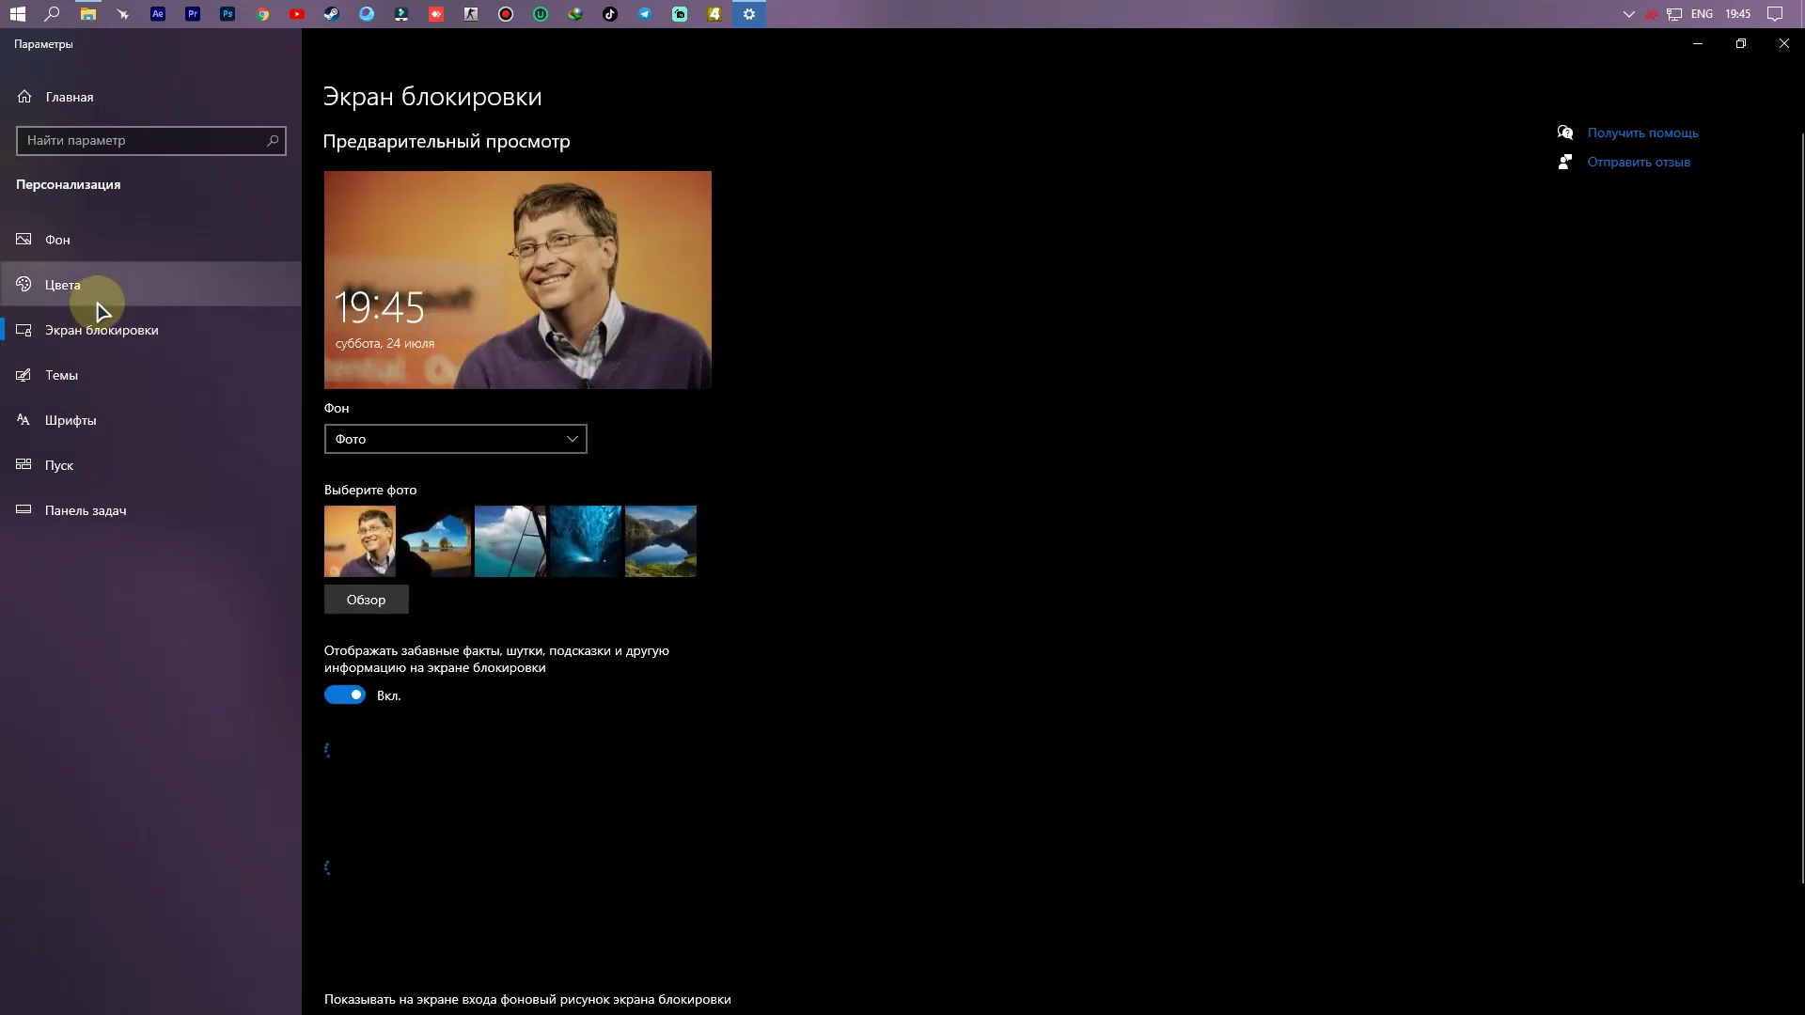
pyautogui.scroll(-2, 620, 720)
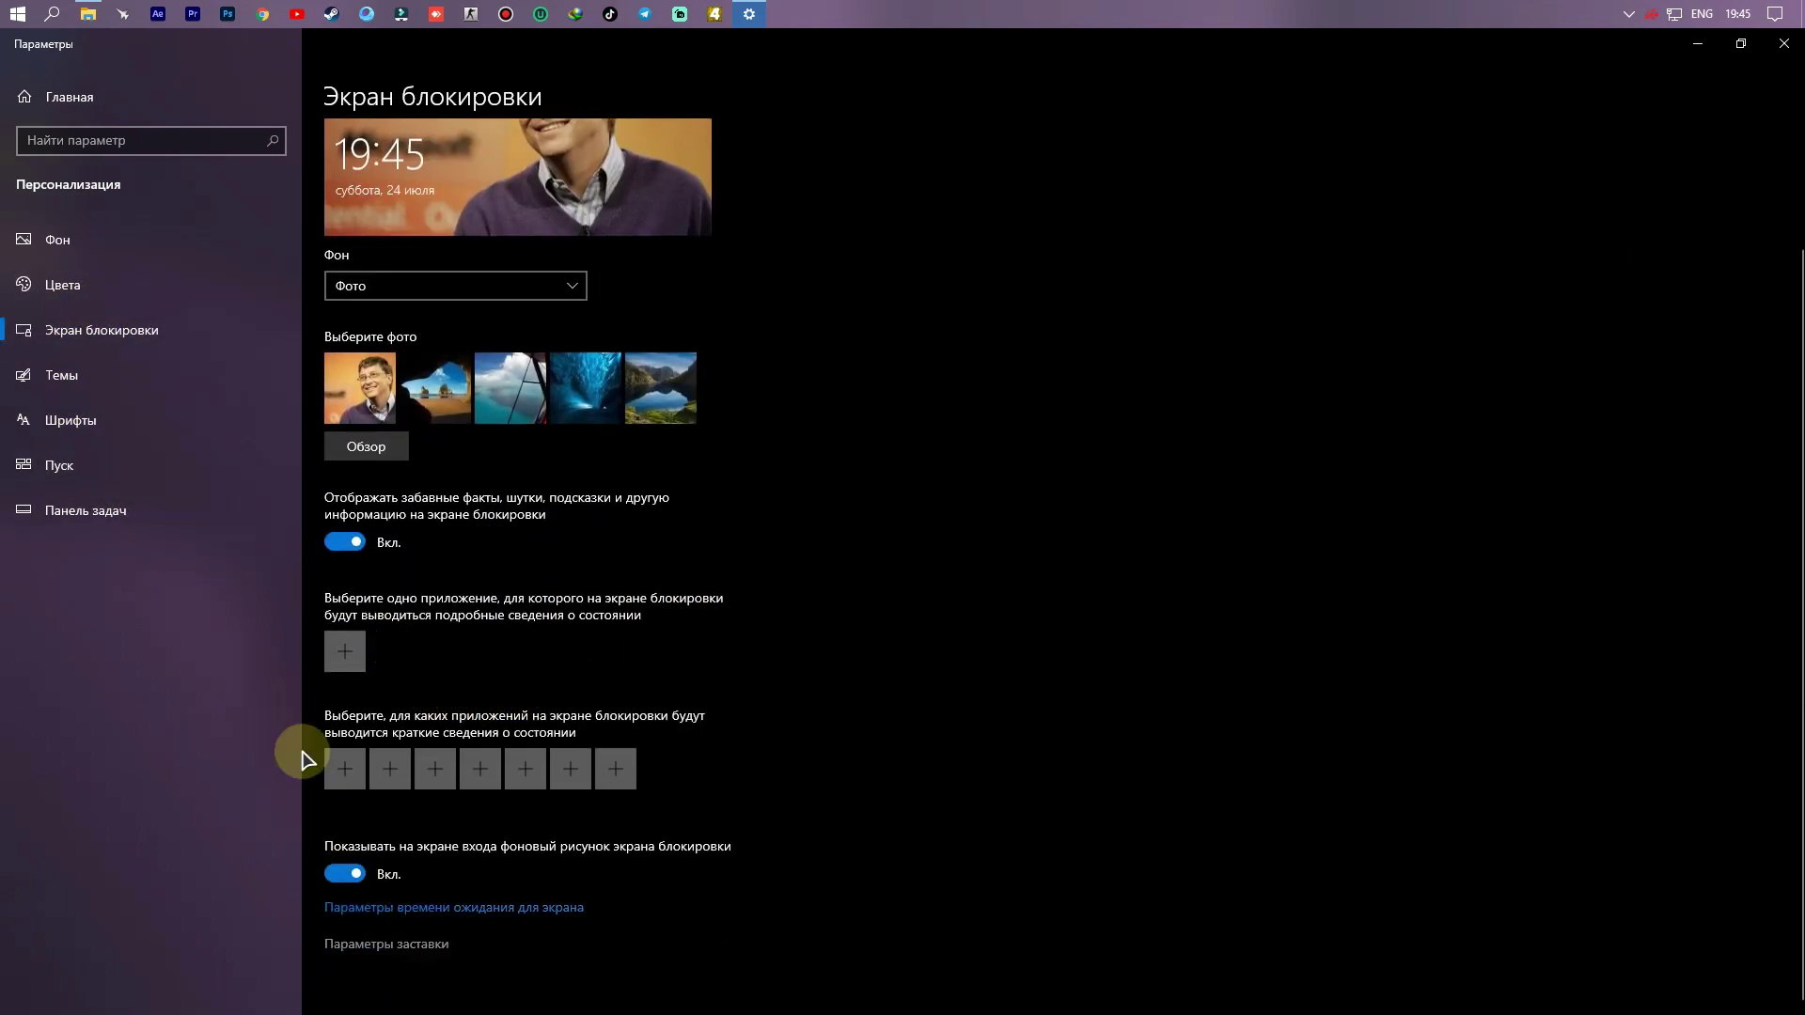
# Step: Open the desktop icon settings (Параметры значков рабочего стола) from Темы and start browsing for a replacement icon file
pyautogui.click(130, 367)
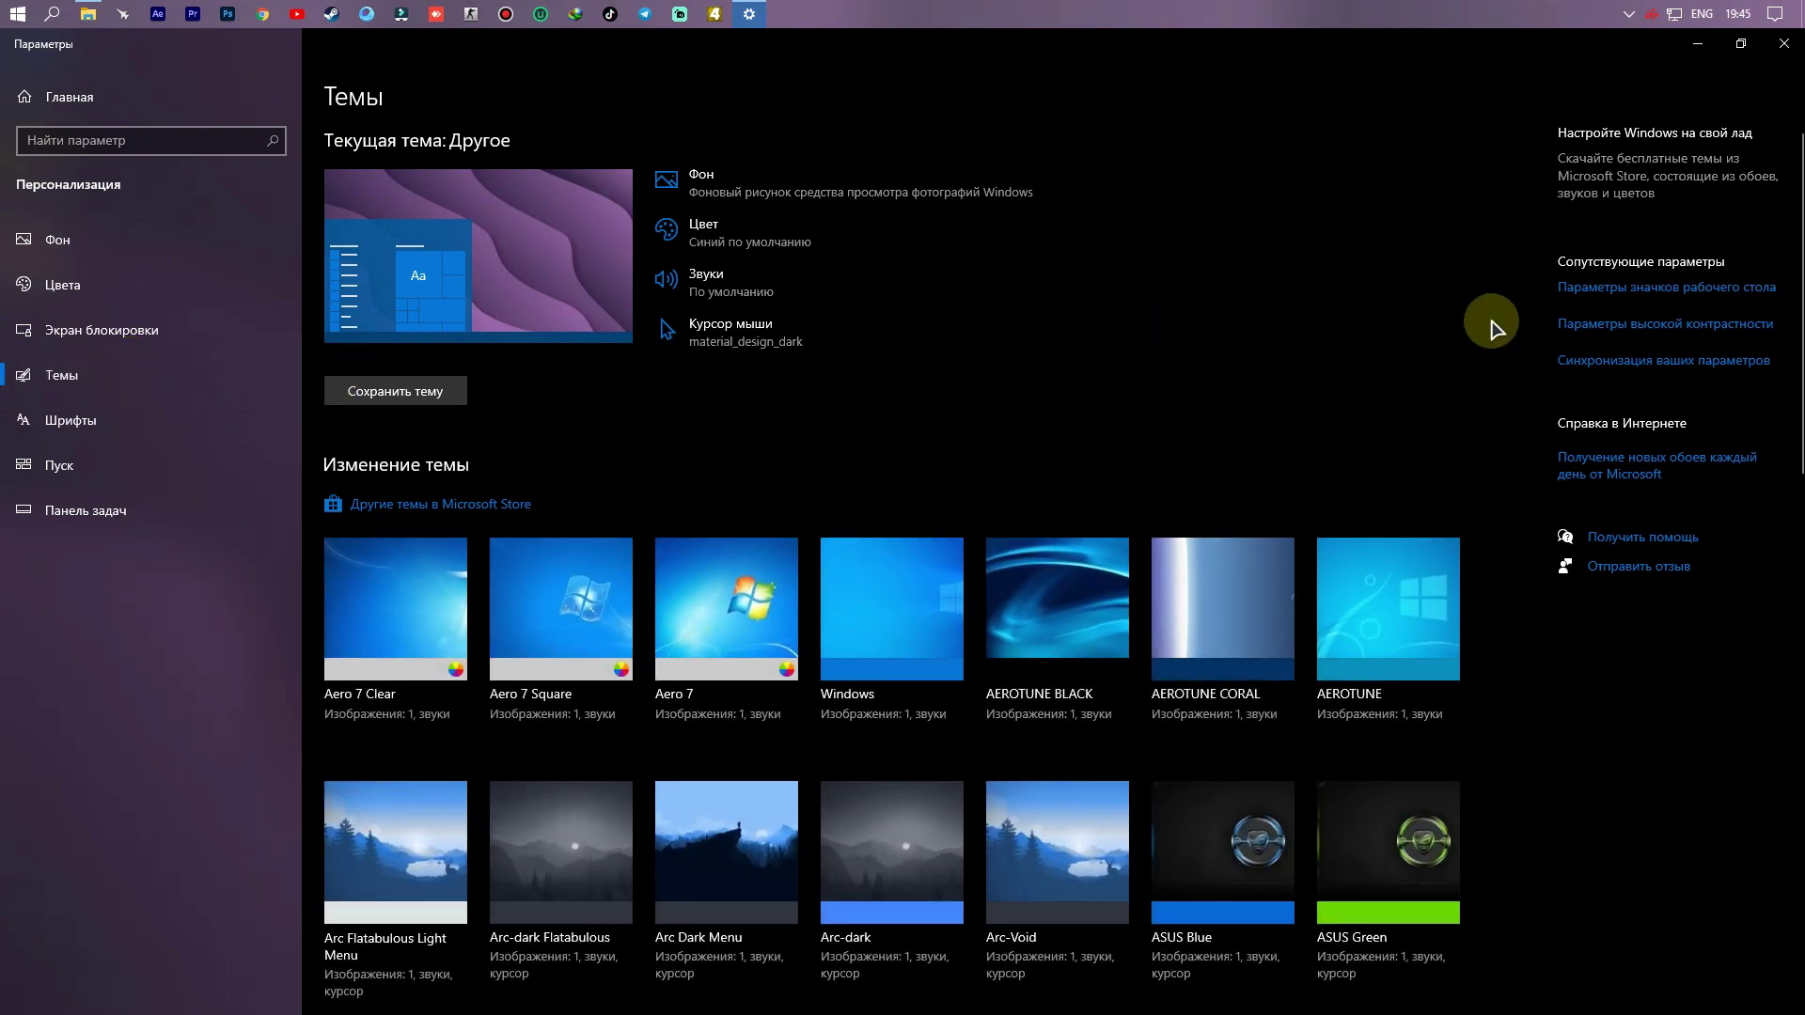
pyautogui.click(1768, 287)
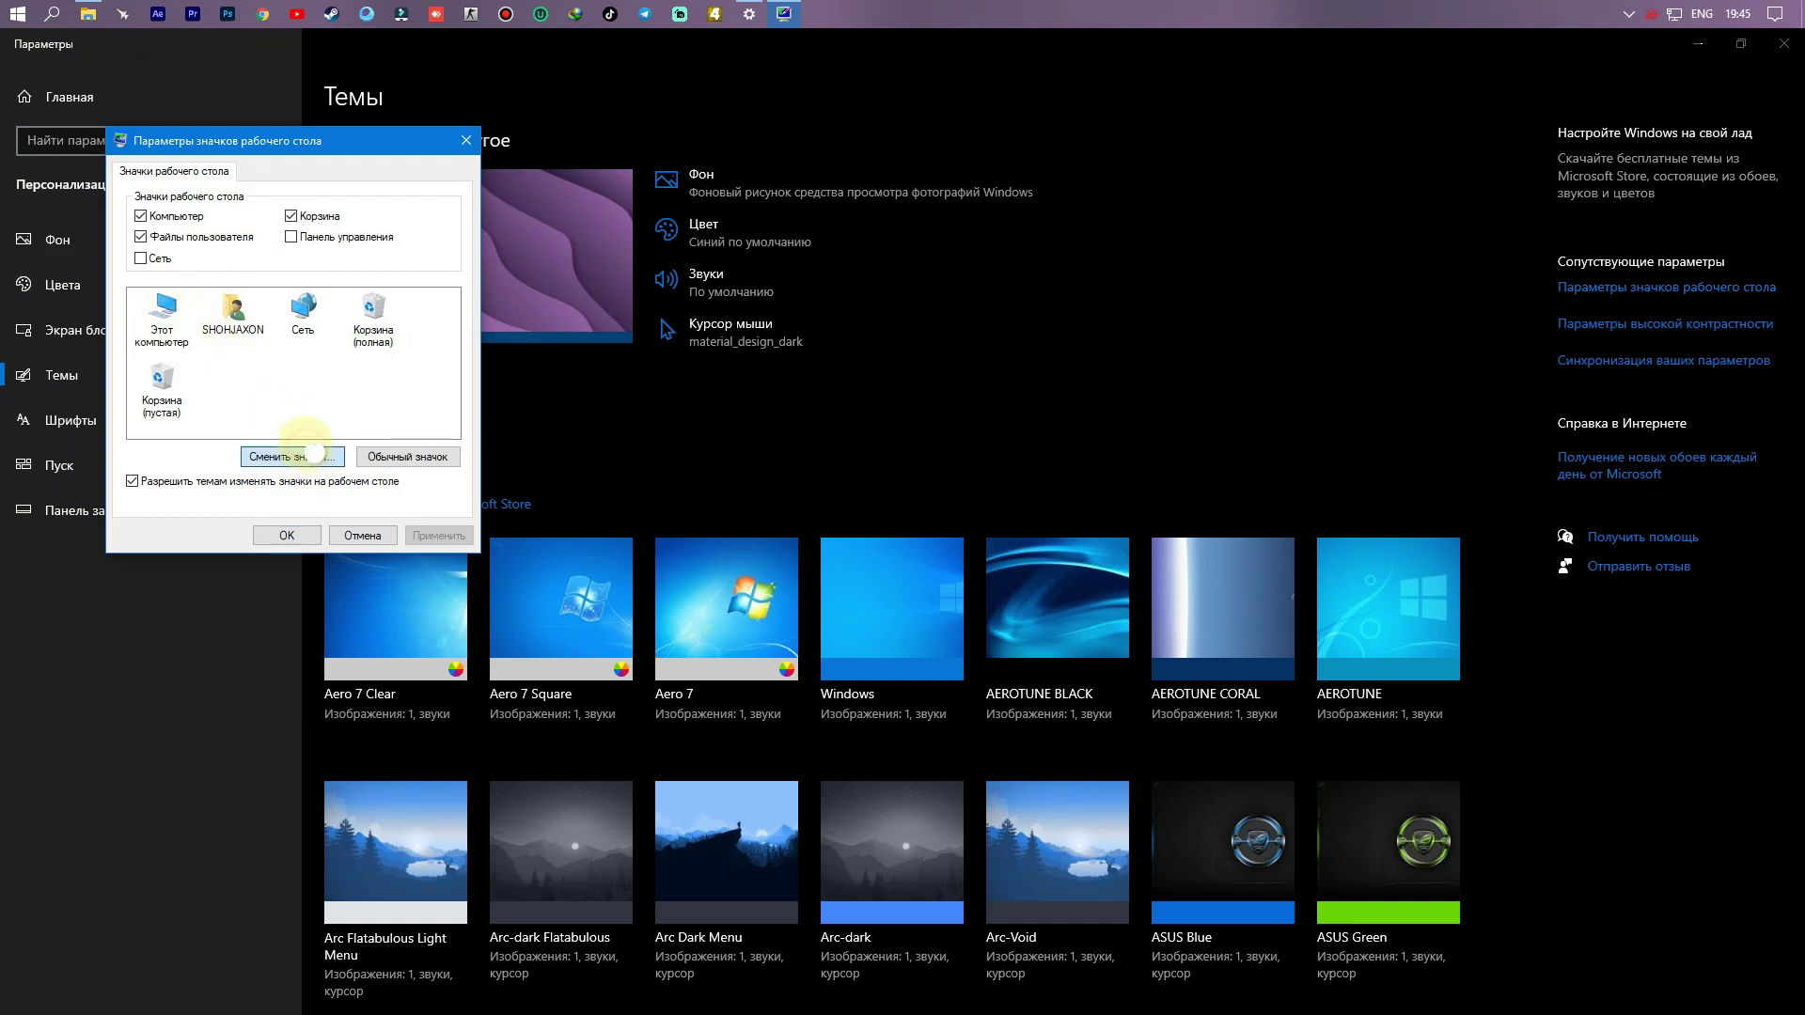
pyautogui.click(313, 456)
pyautogui.click(494, 284)
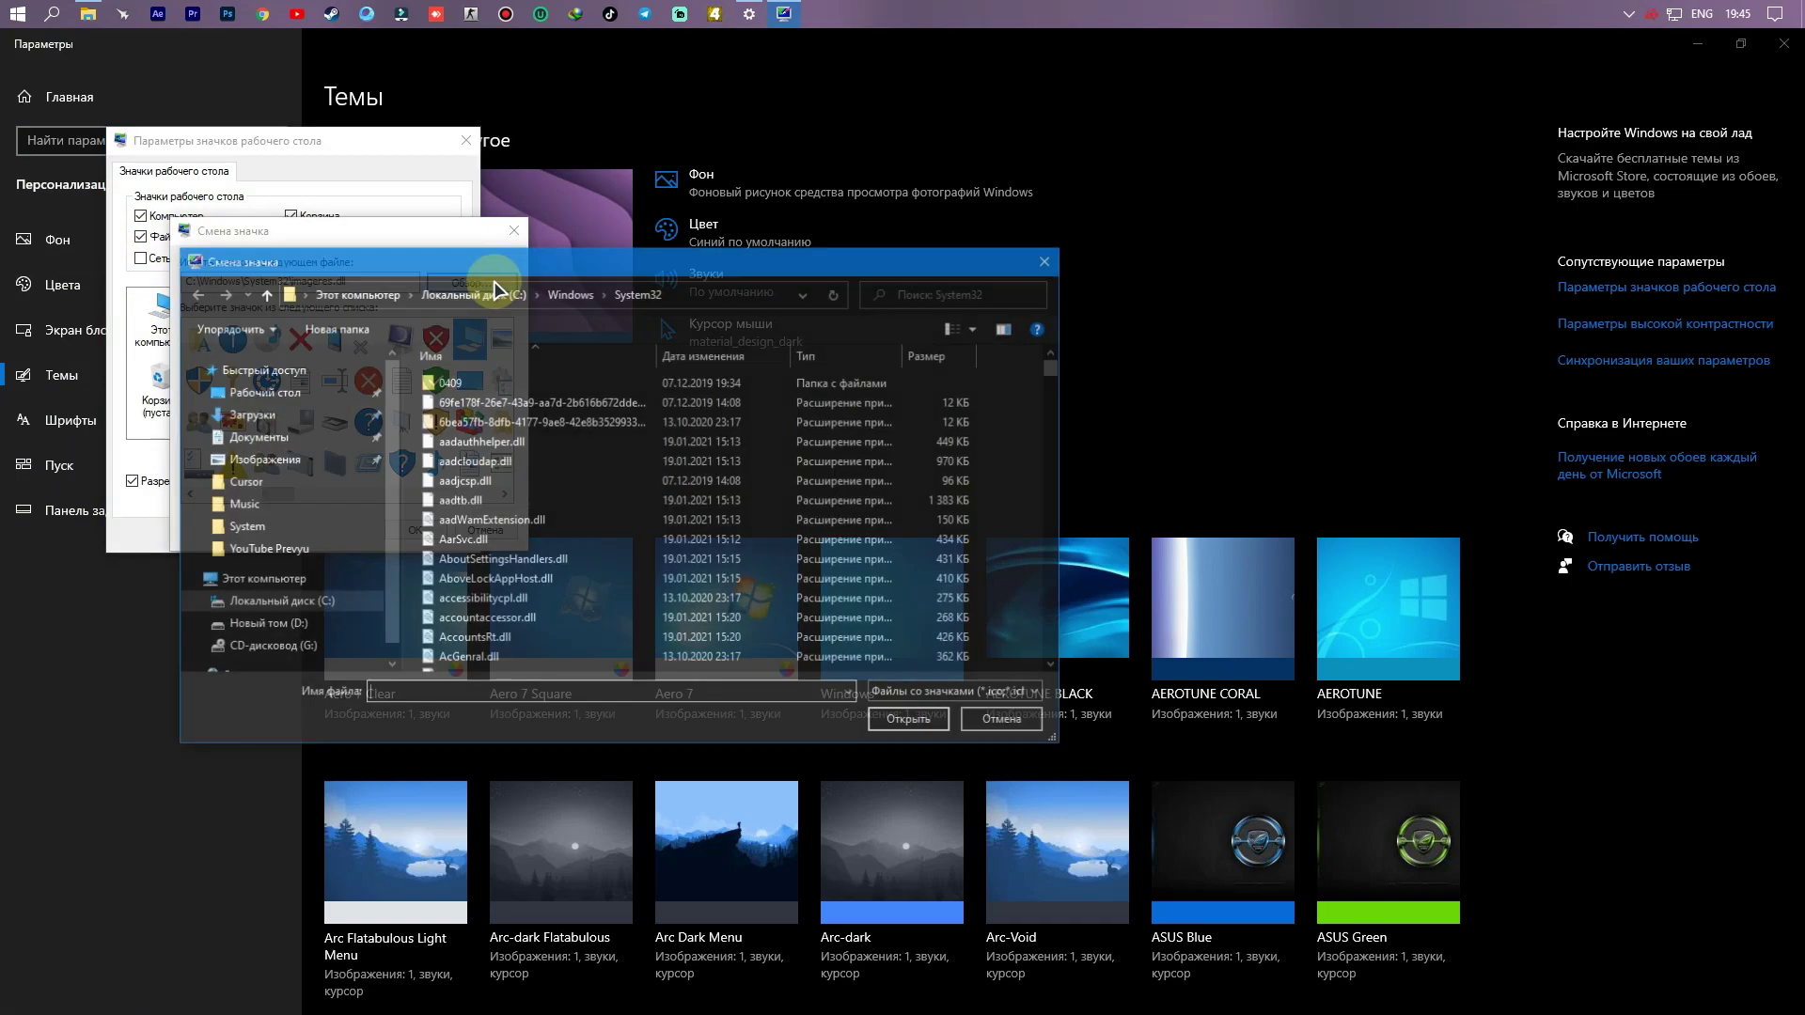
# Step: Browse drive D: to the System icon folder at PROGRAMS > RAZNIY > Lumicons > Icons
pyautogui.click(319, 624)
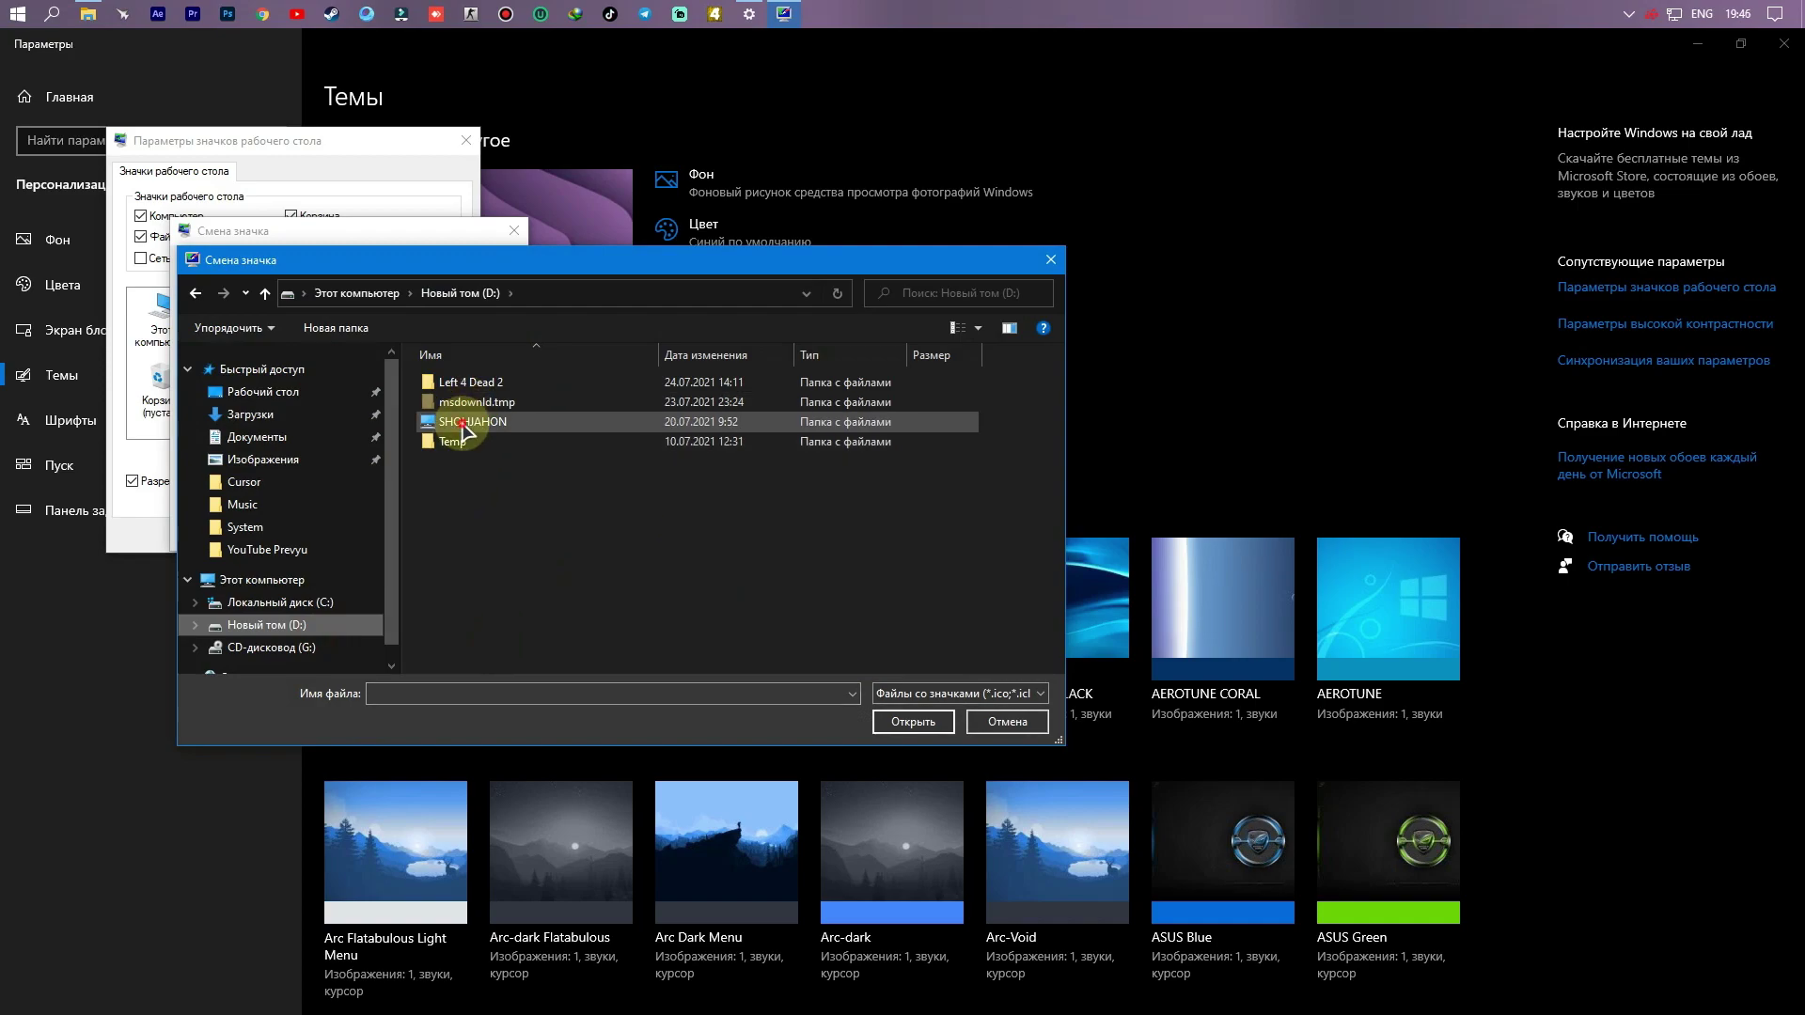
pyautogui.doubleClick(465, 423)
pyautogui.doubleClick(461, 461)
pyautogui.doubleClick(462, 421)
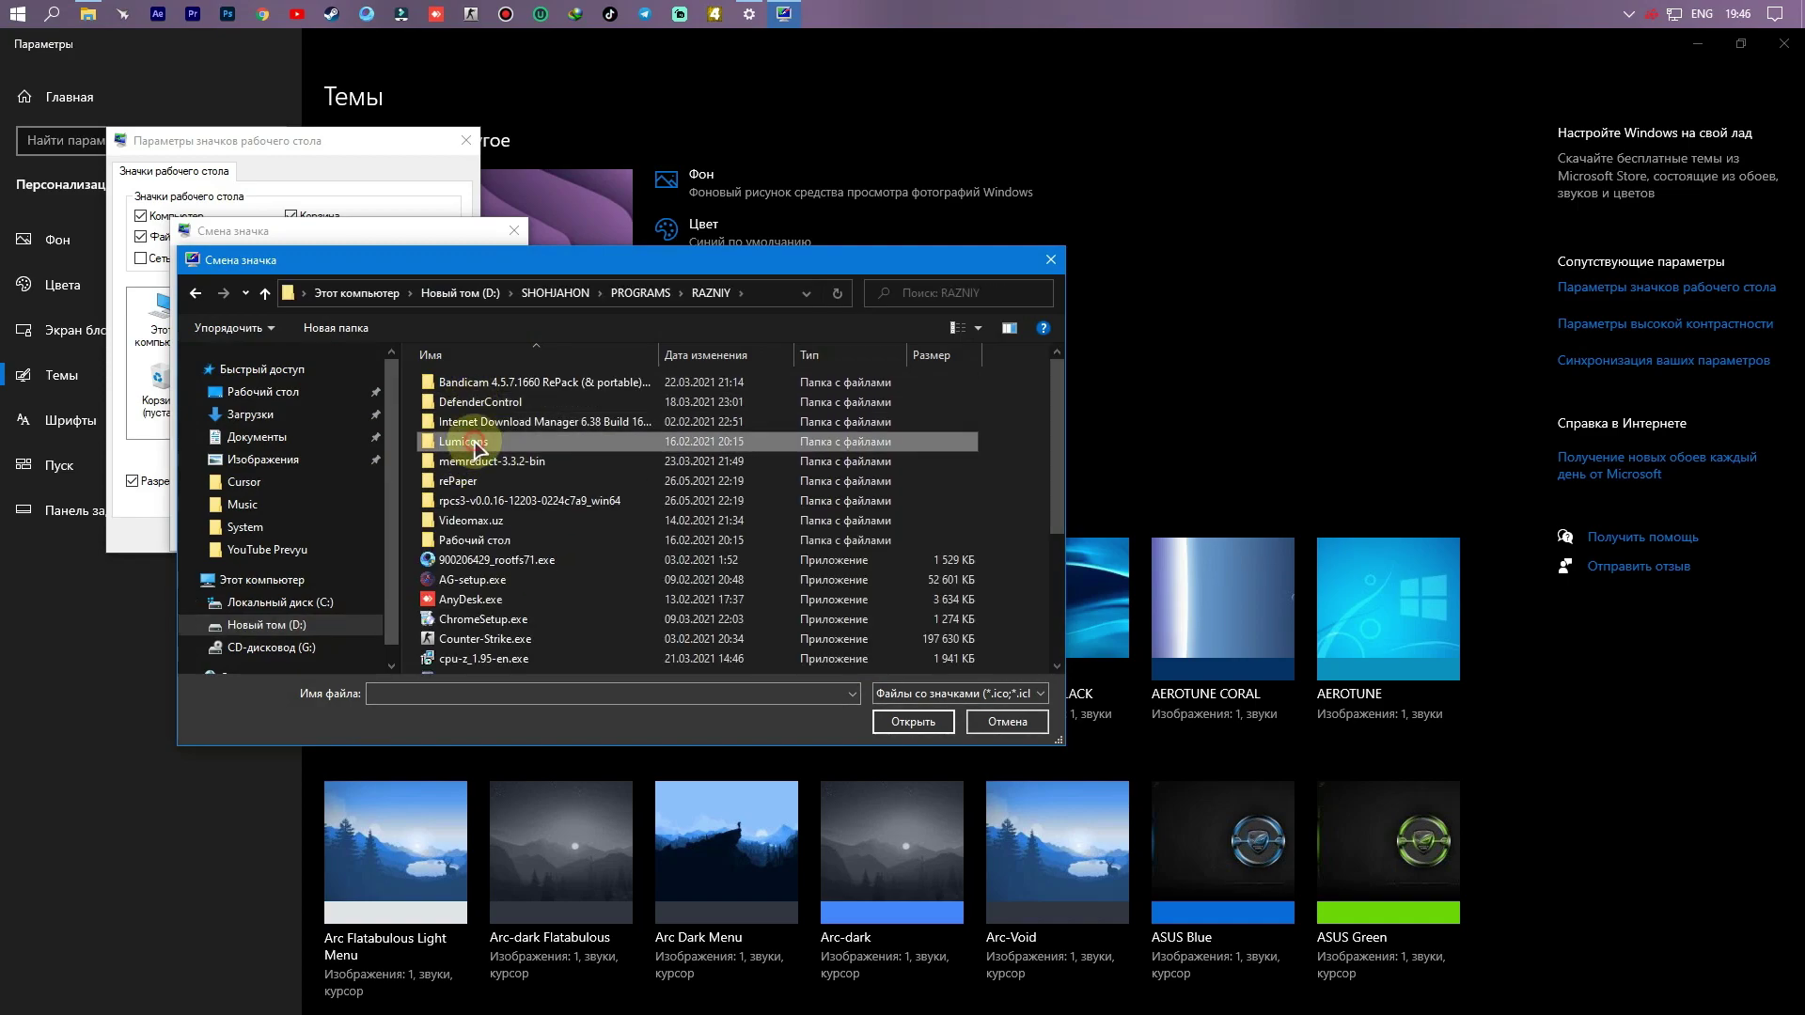
pyautogui.doubleClick(460, 441)
pyautogui.doubleClick(466, 383)
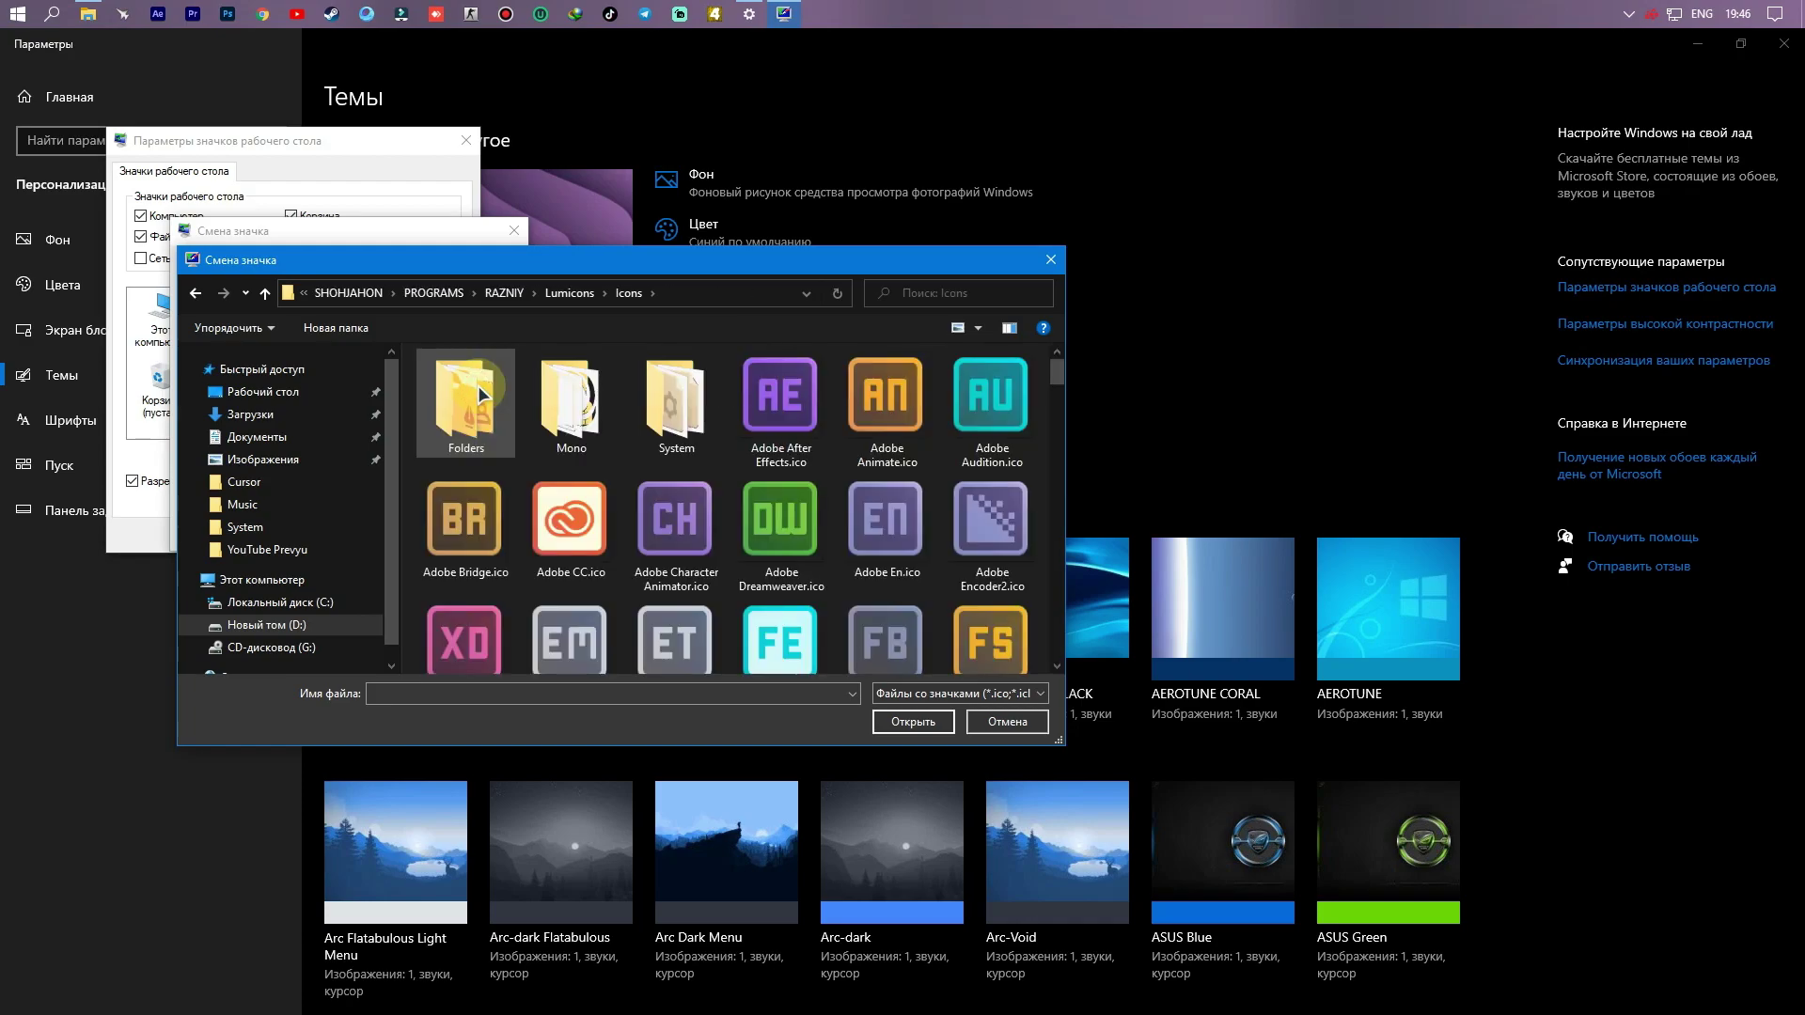
pyautogui.doubleClick(676, 400)
# Step: Compare This PC Black.ico with This PC White.ico and load This PC White.ico as the replacement icon file
pyautogui.scroll(-3, 724, 555)
pyautogui.scroll(-10, 724, 555)
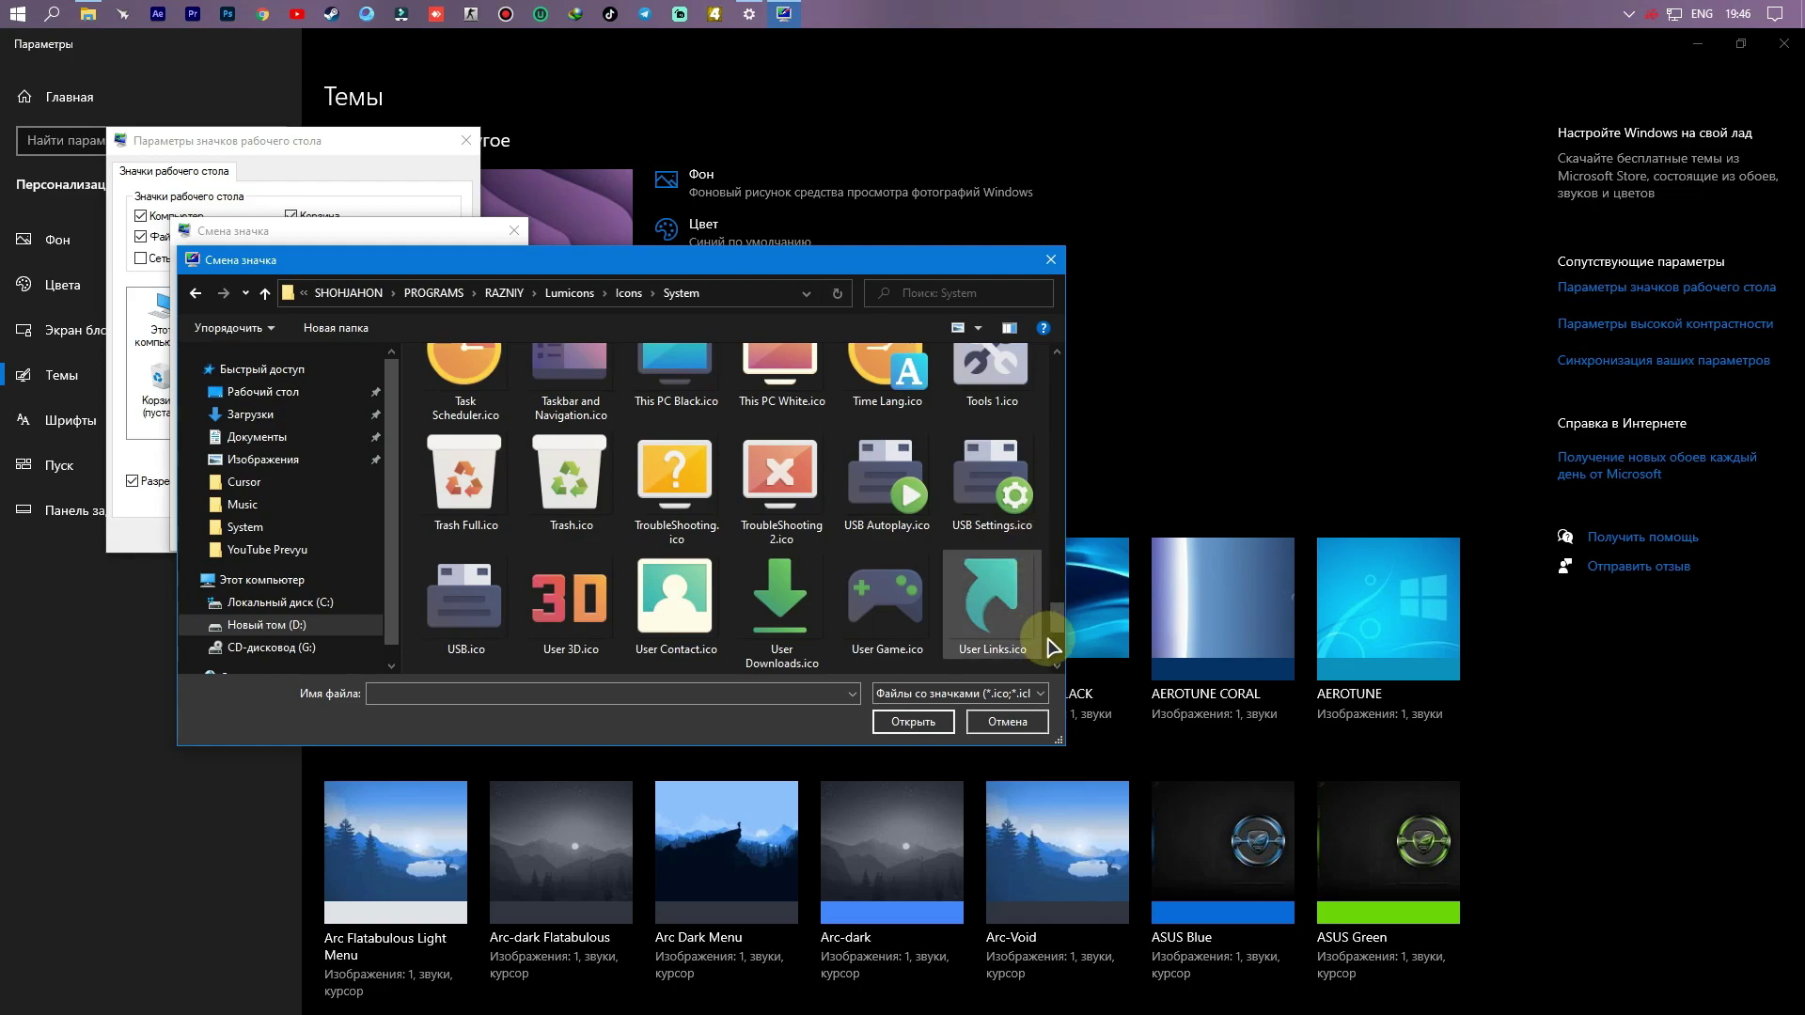
pyautogui.scroll(2, 1041, 620)
pyautogui.click(695, 522)
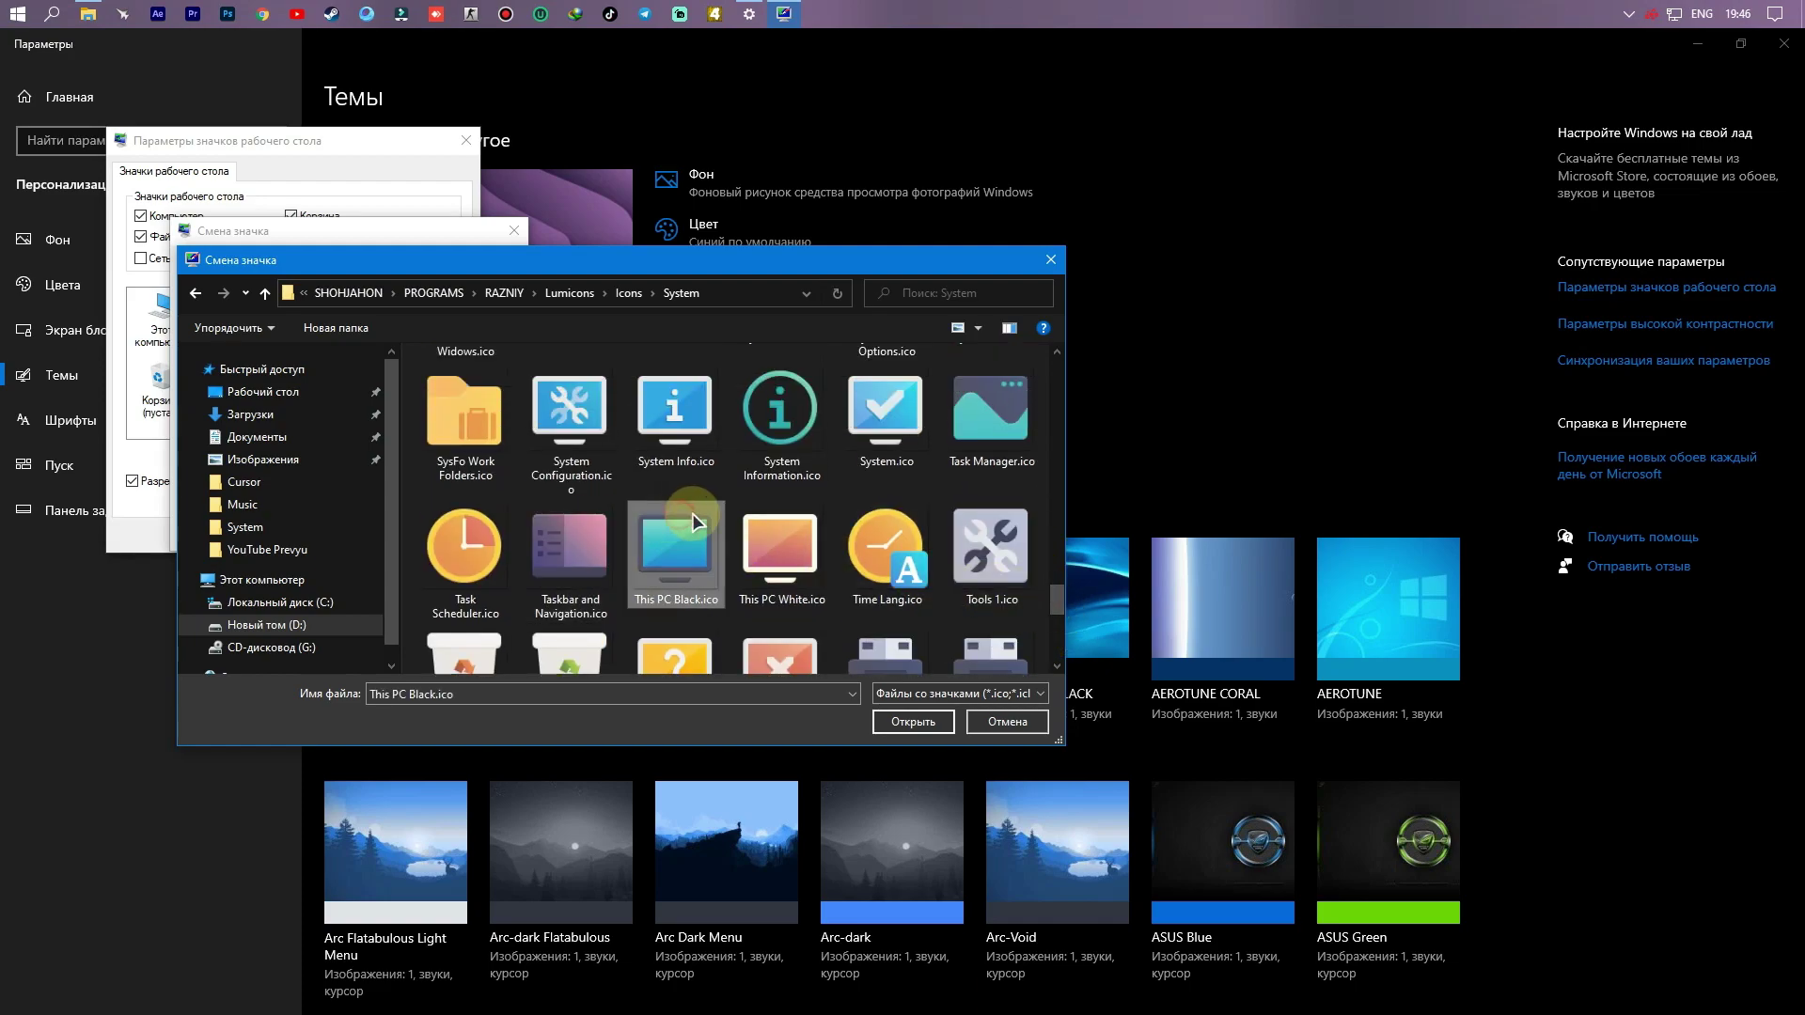
pyautogui.click(777, 541)
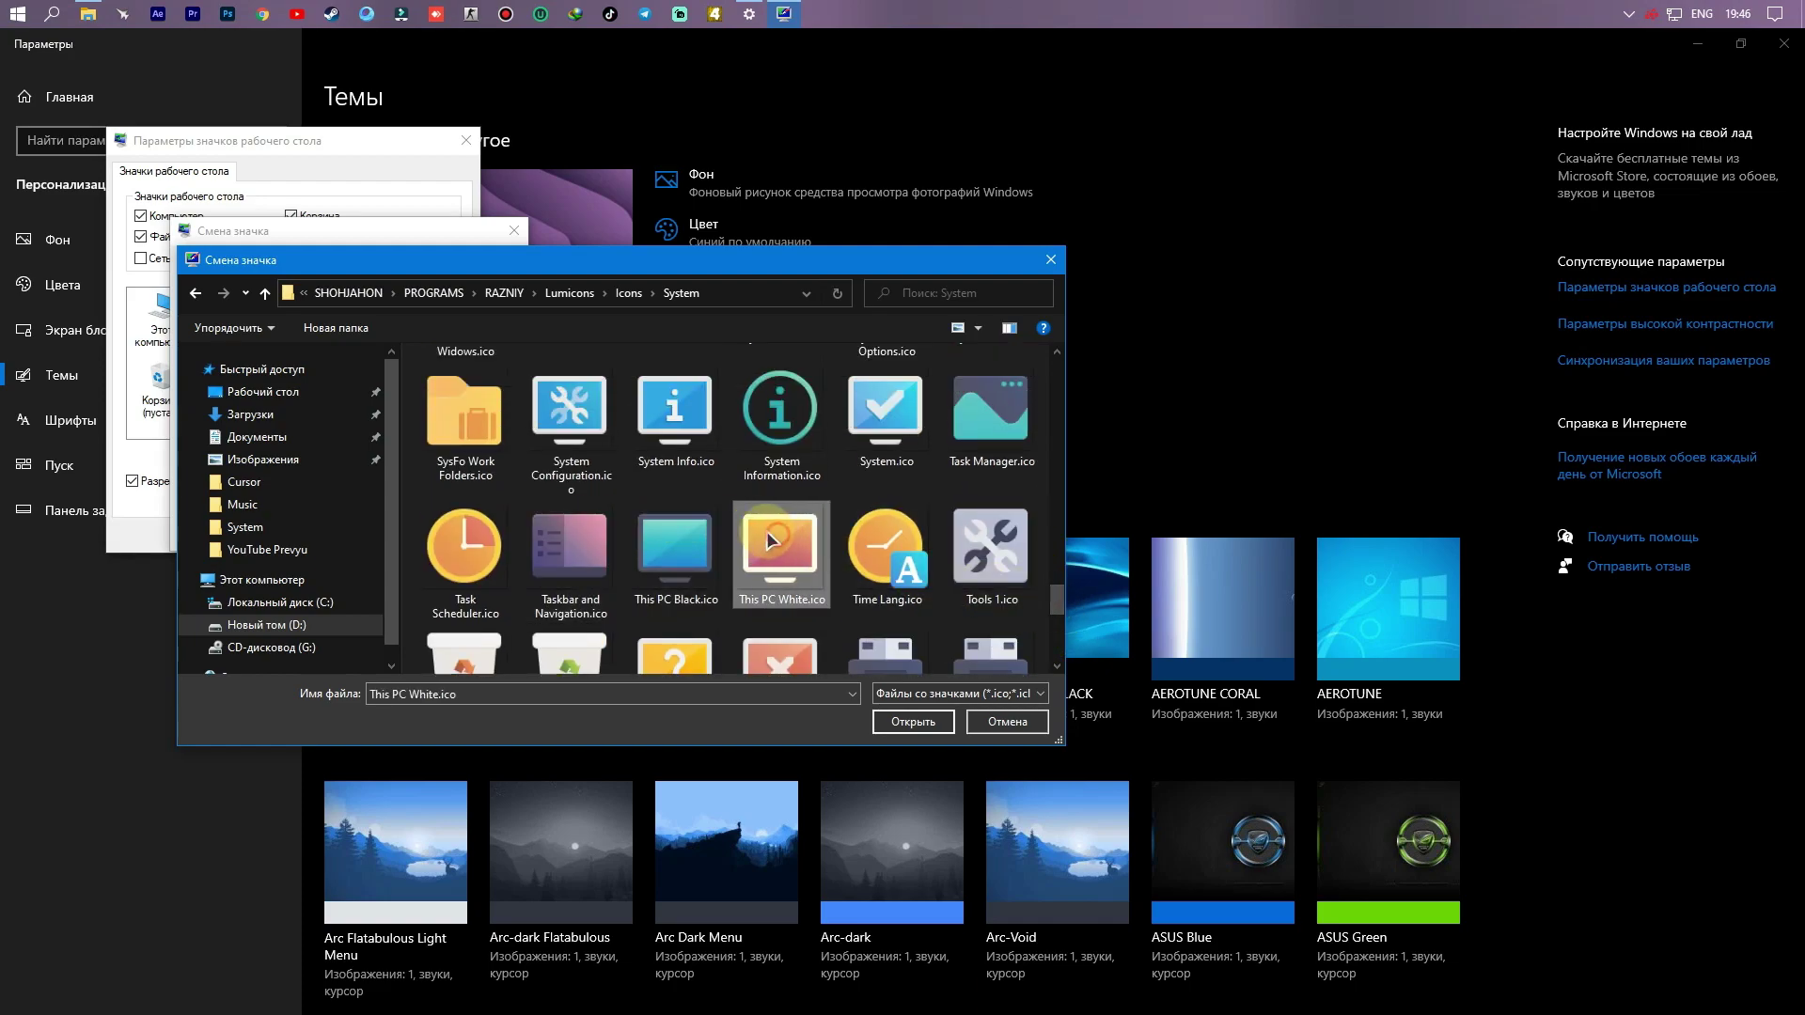
pyautogui.click(700, 541)
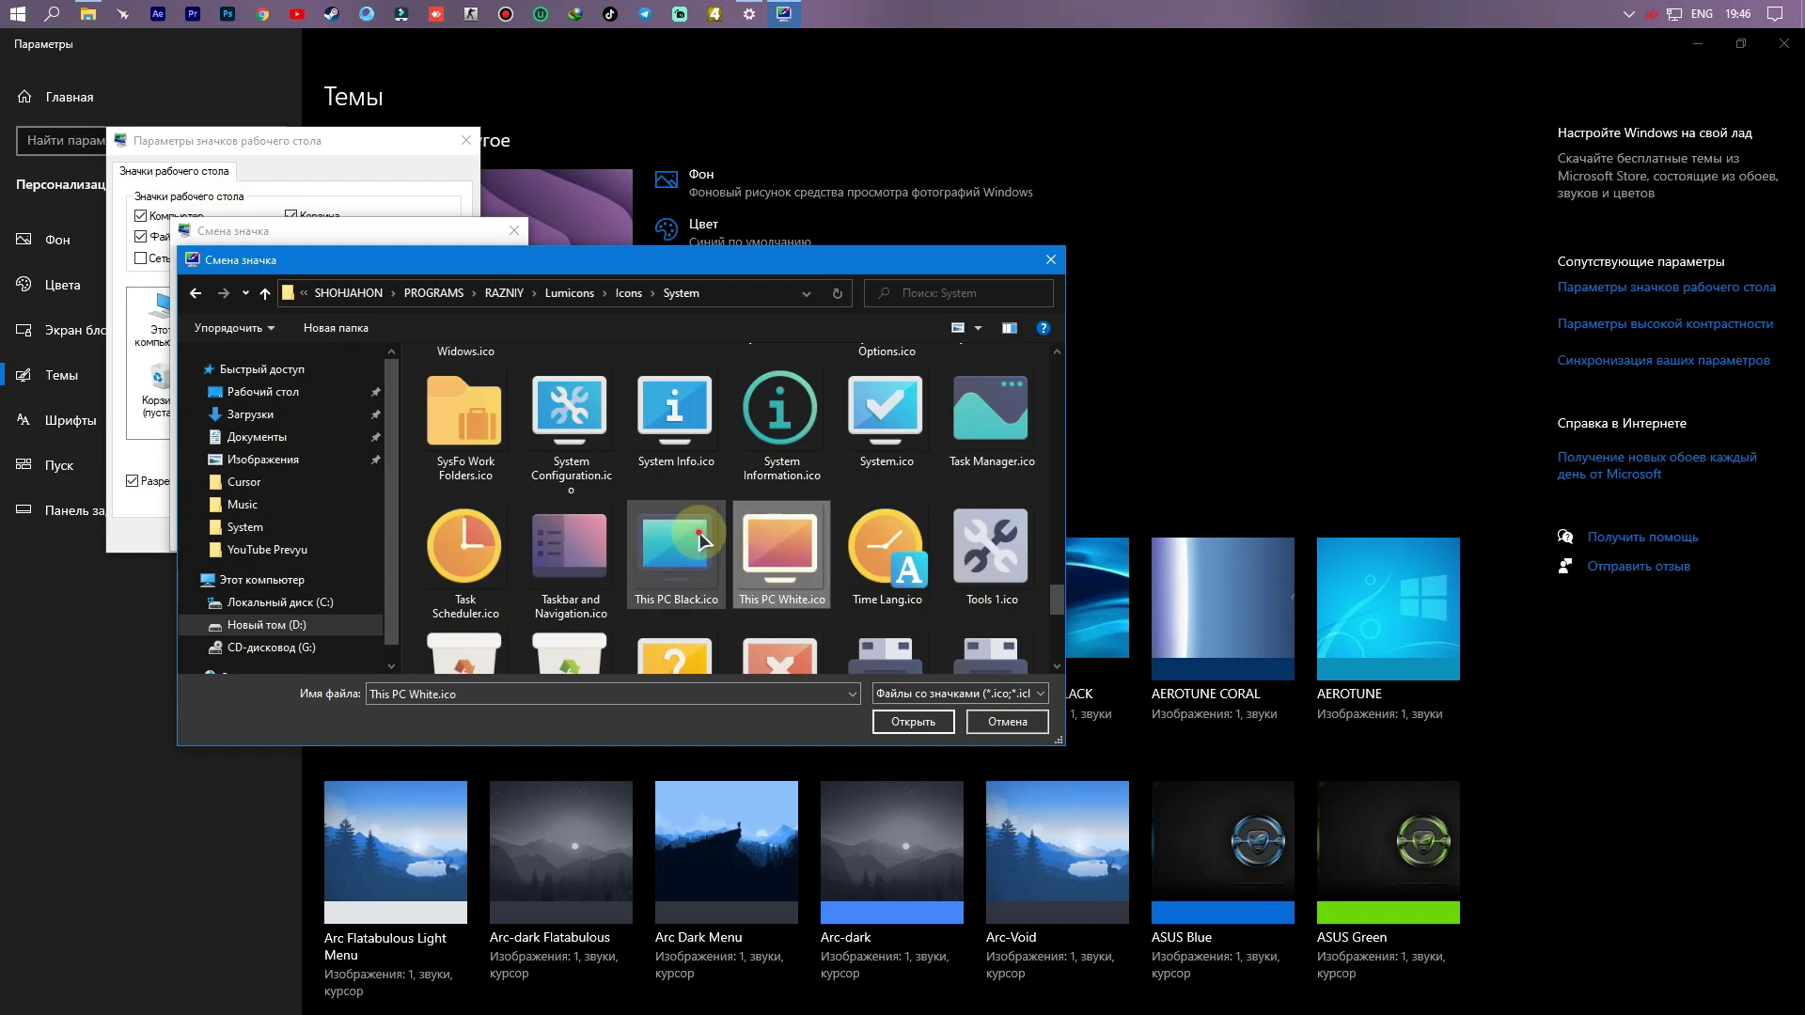
pyautogui.click(747, 545)
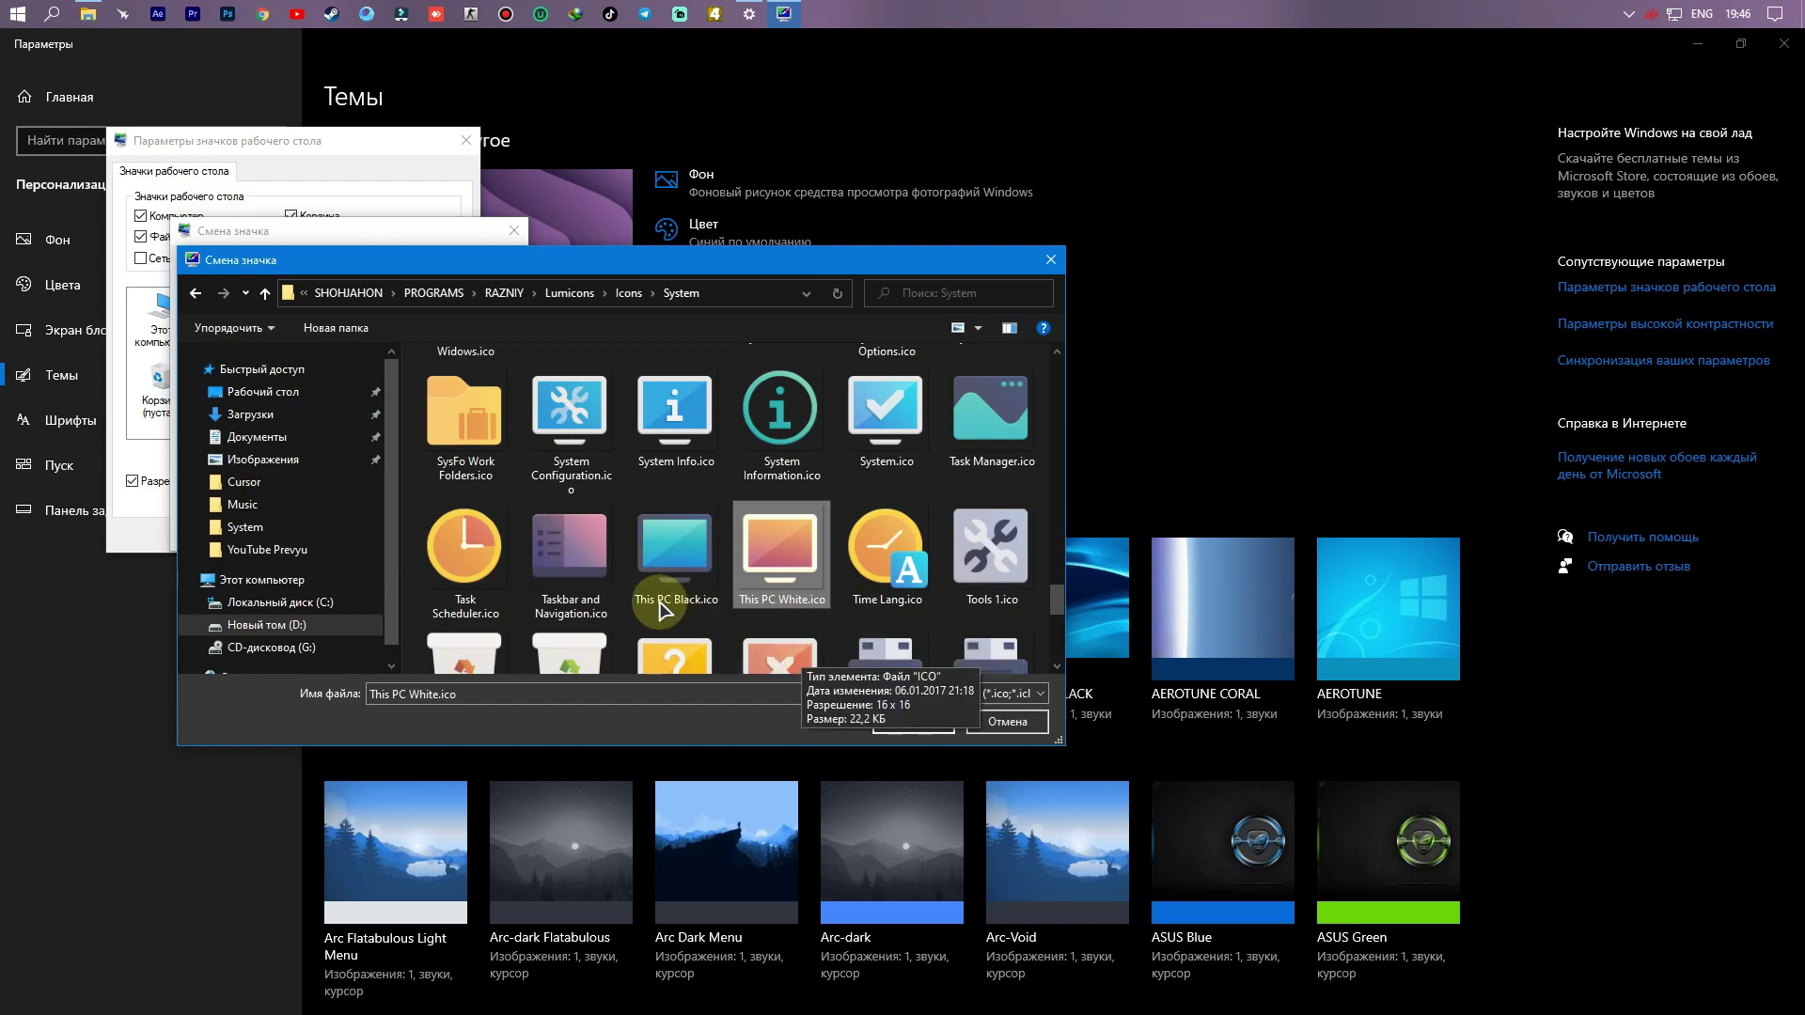
pyautogui.click(654, 606)
pyautogui.click(816, 581)
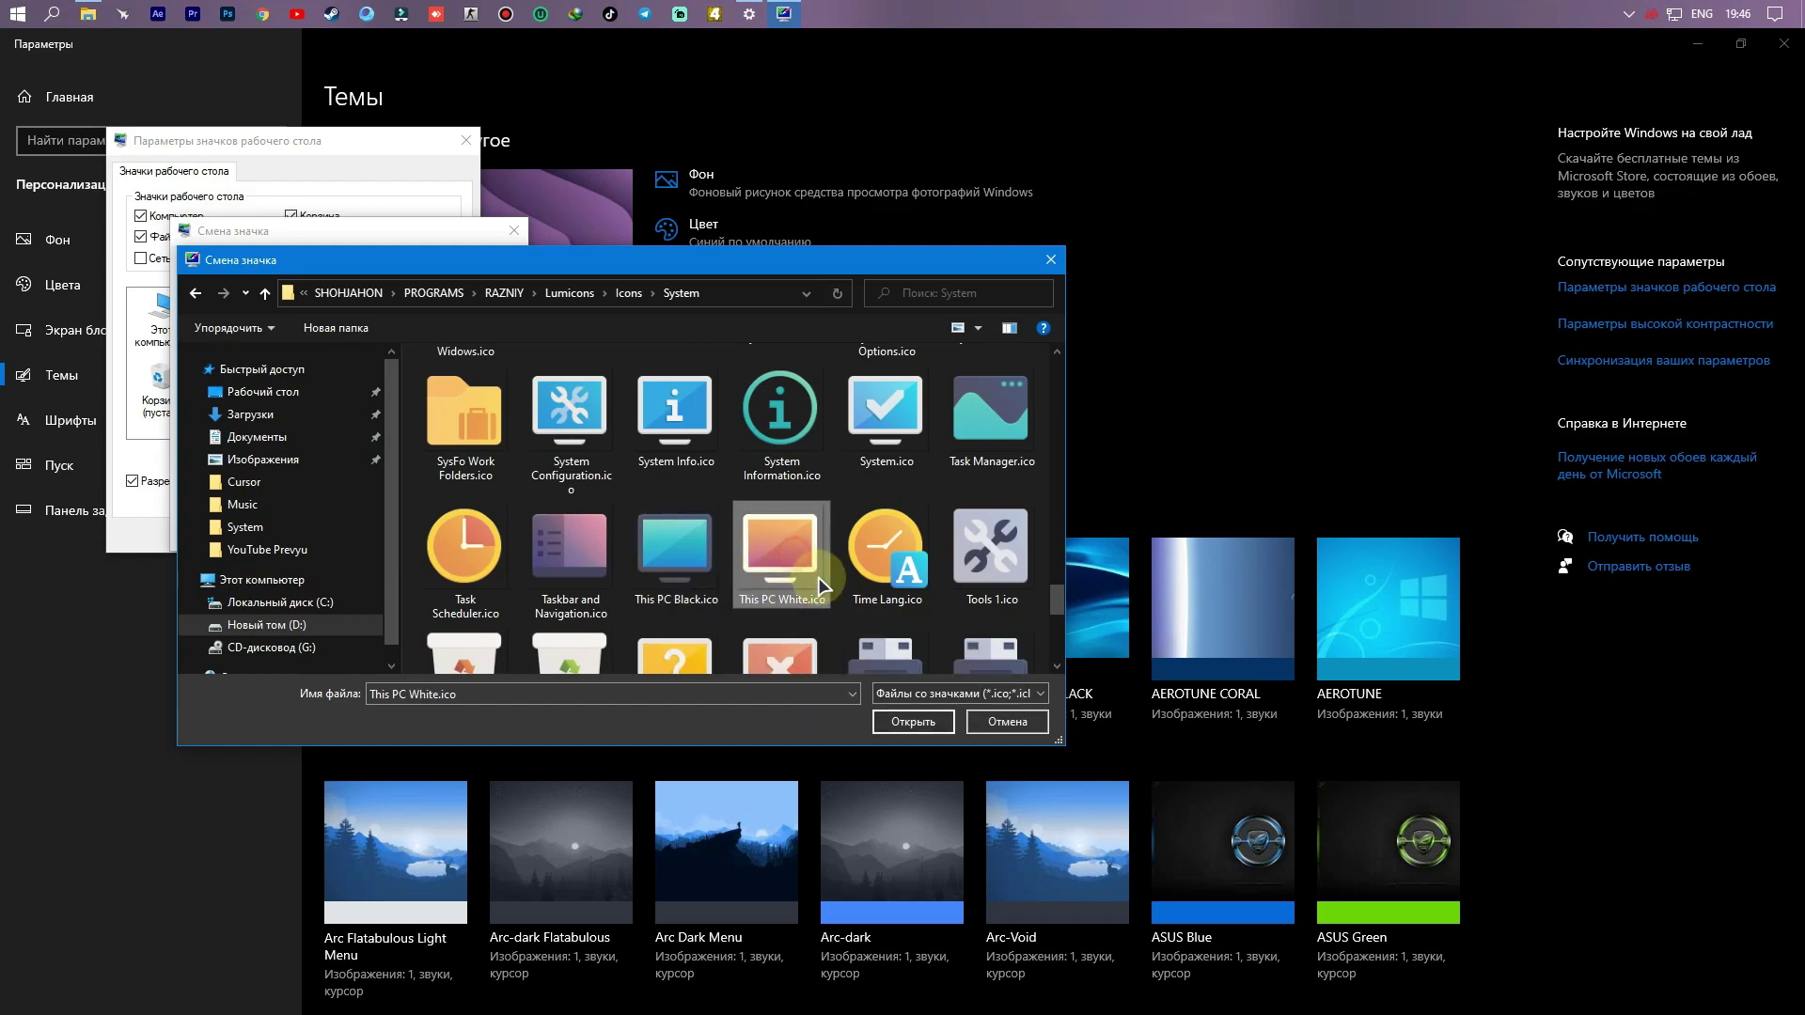
pyautogui.click(903, 722)
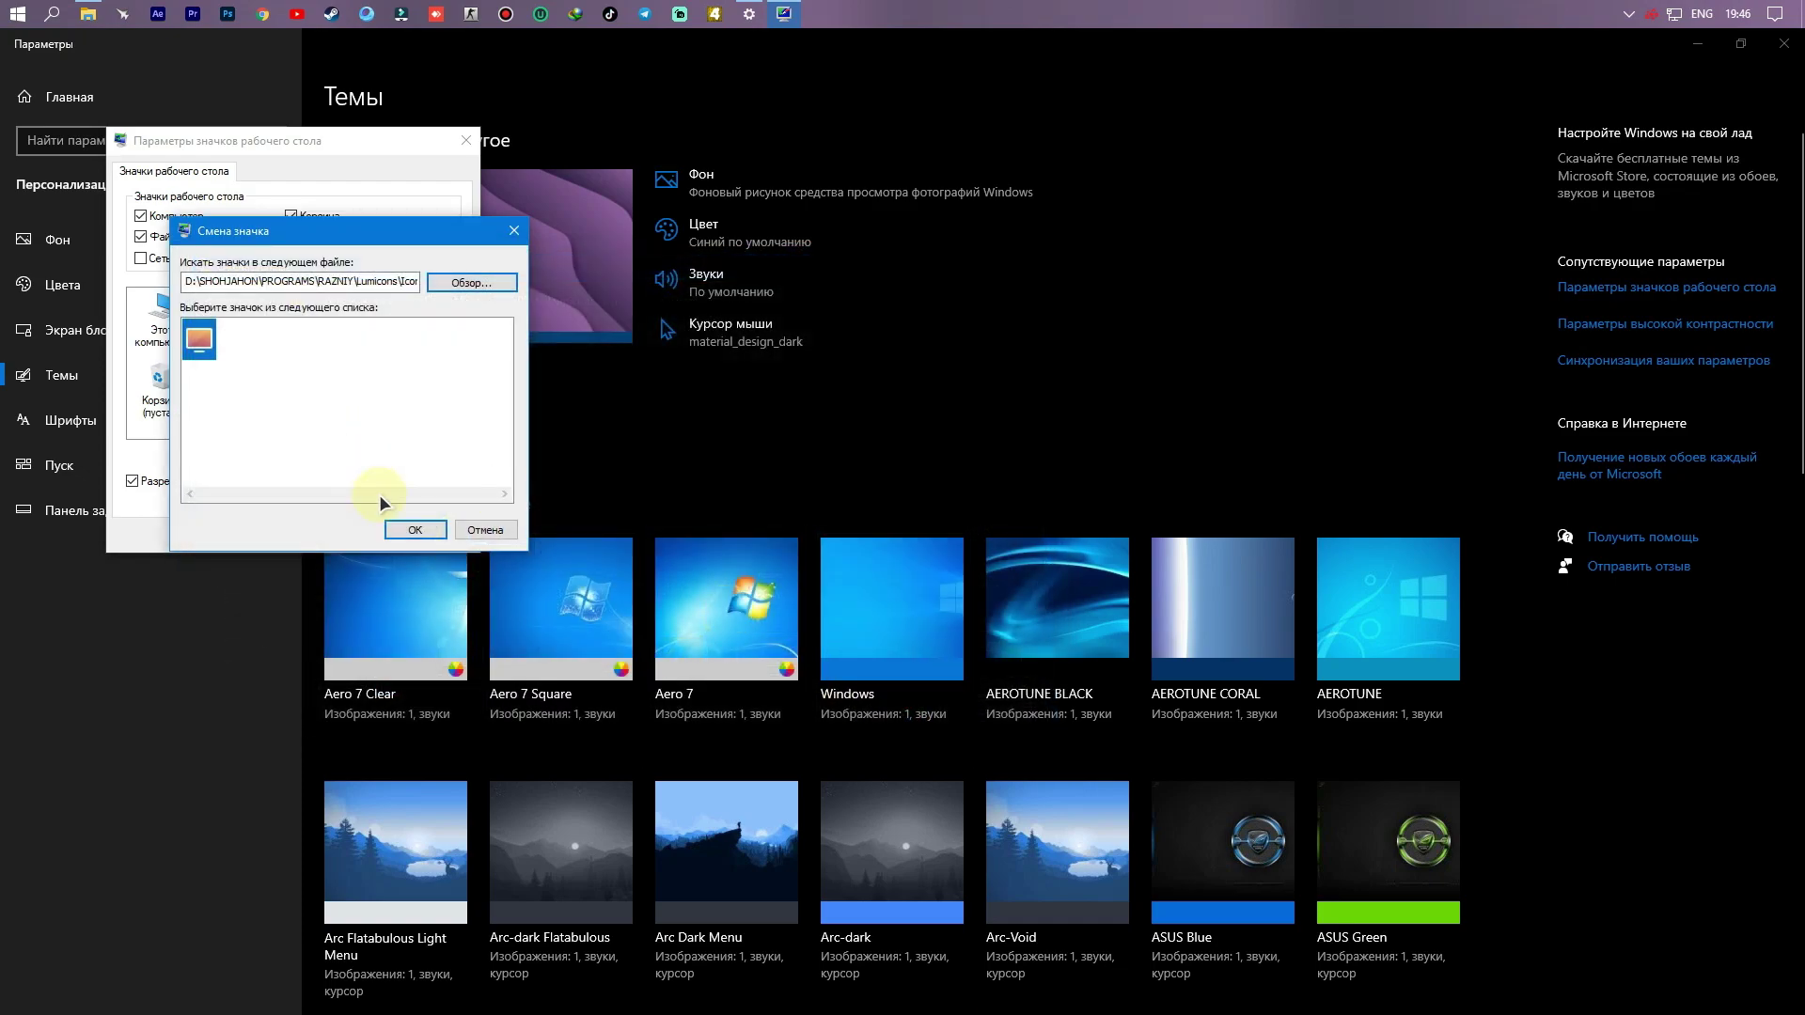
# Step: Apply the chosen icon to Этот компьютер, check it on the desktop and return to the desktop icon settings
pyautogui.click(406, 536)
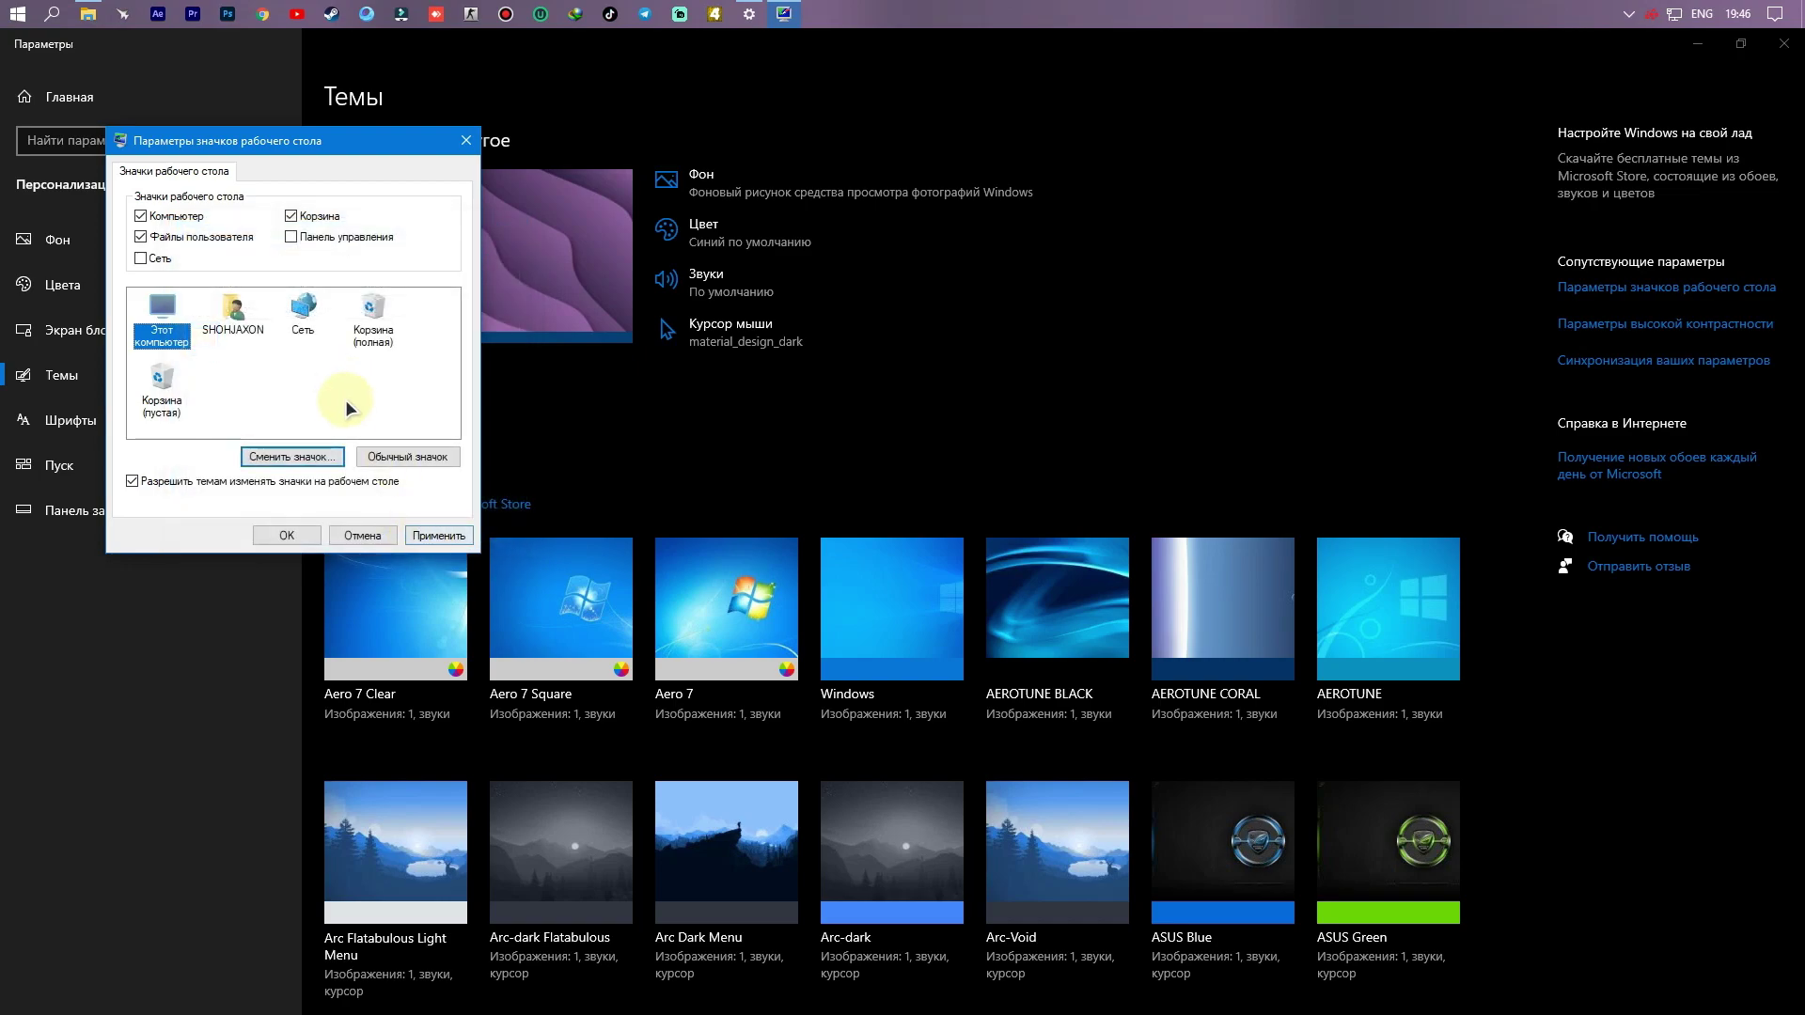
pyautogui.click(455, 538)
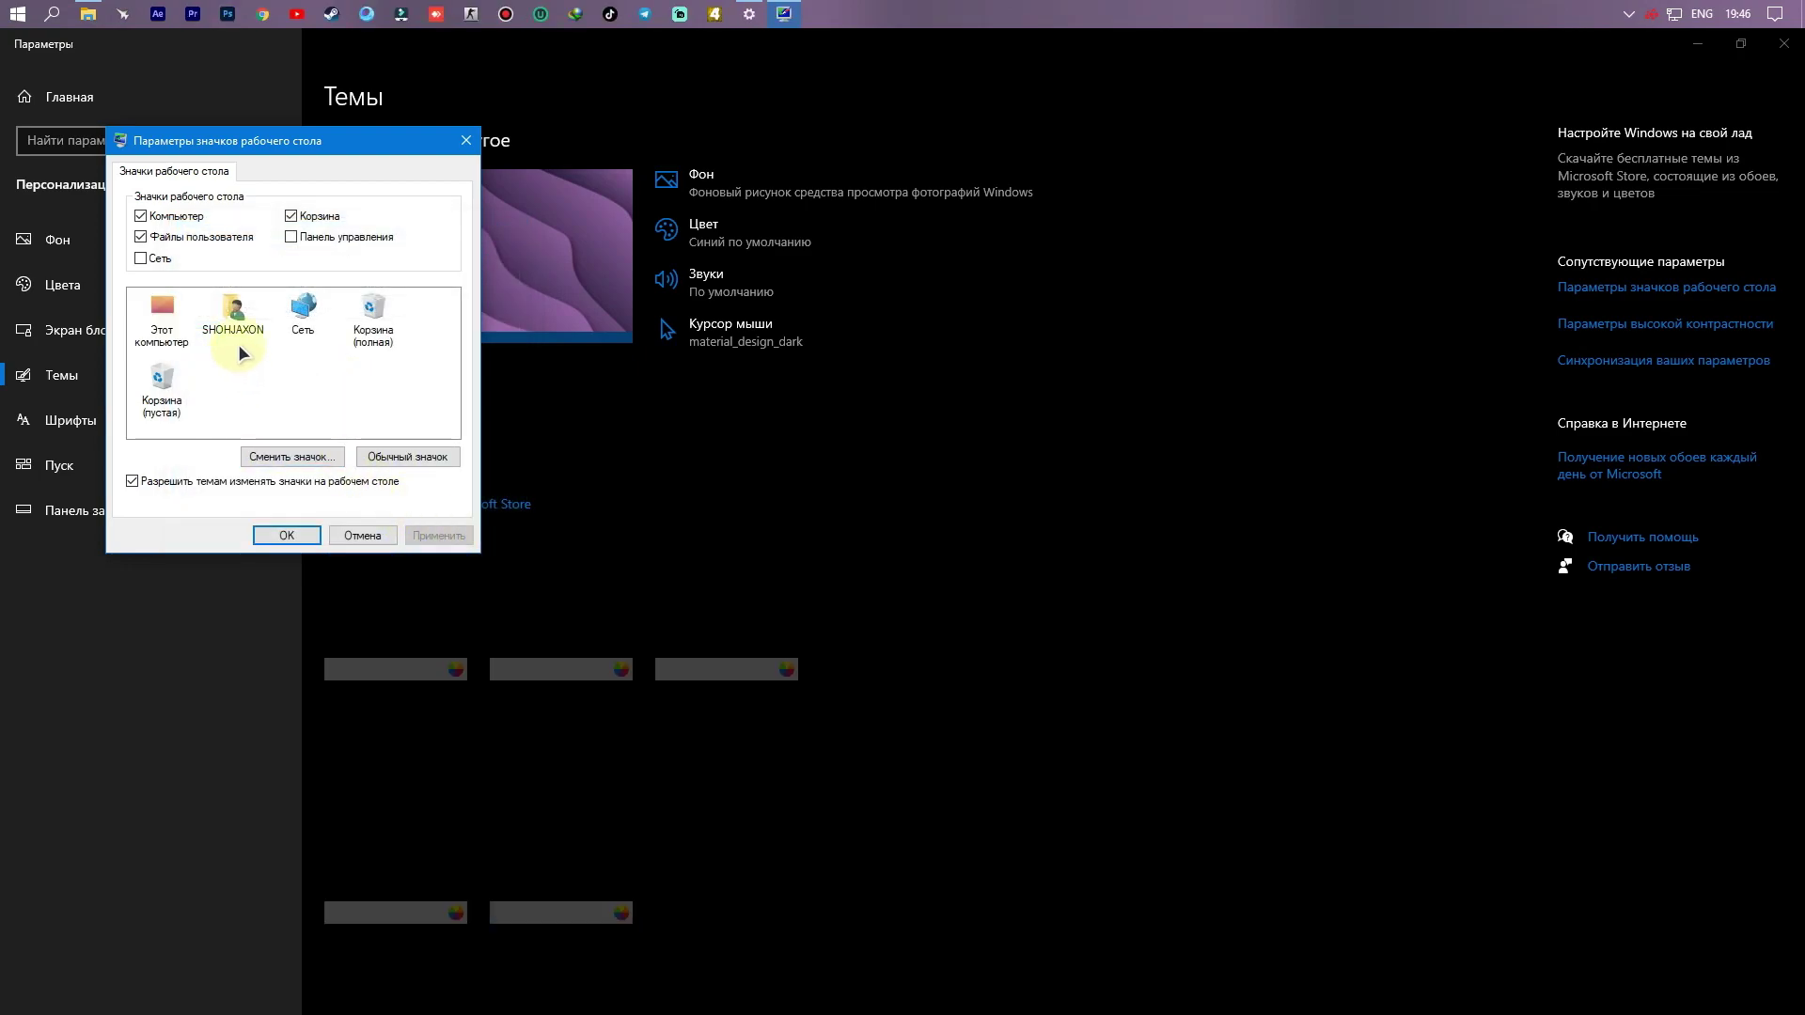
pyautogui.press('super+d')
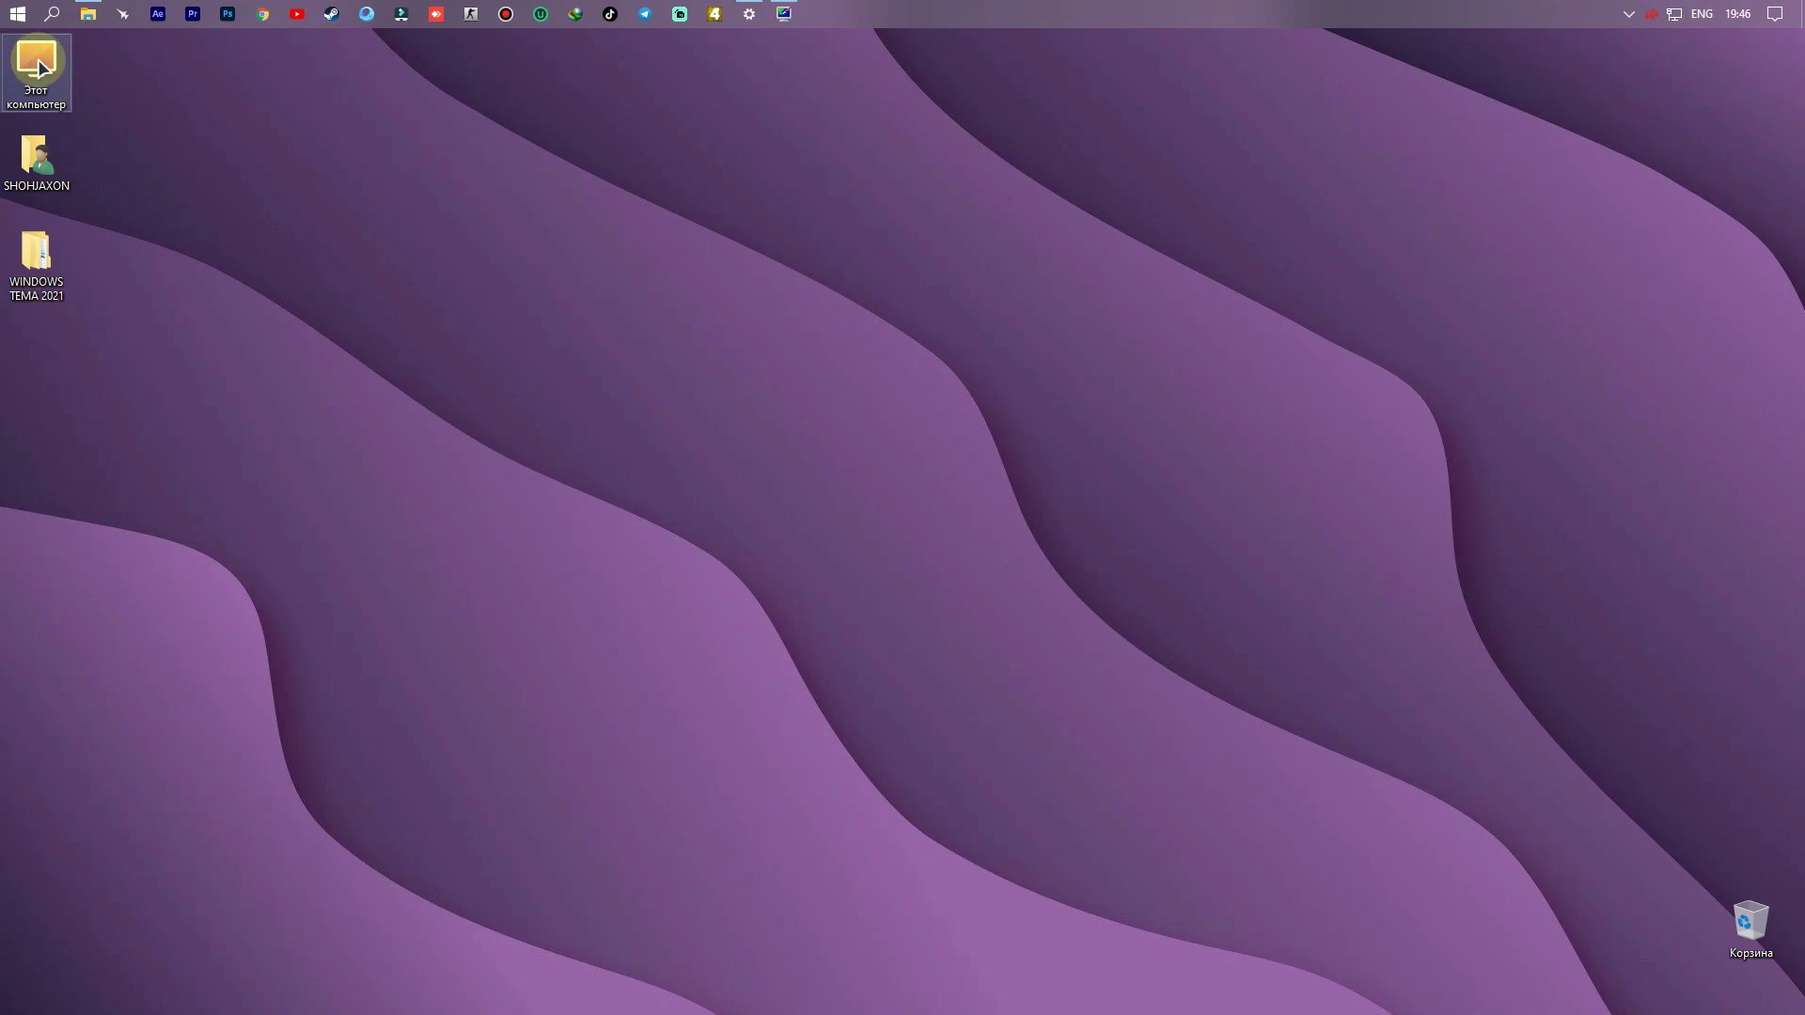
pyautogui.click(796, 11)
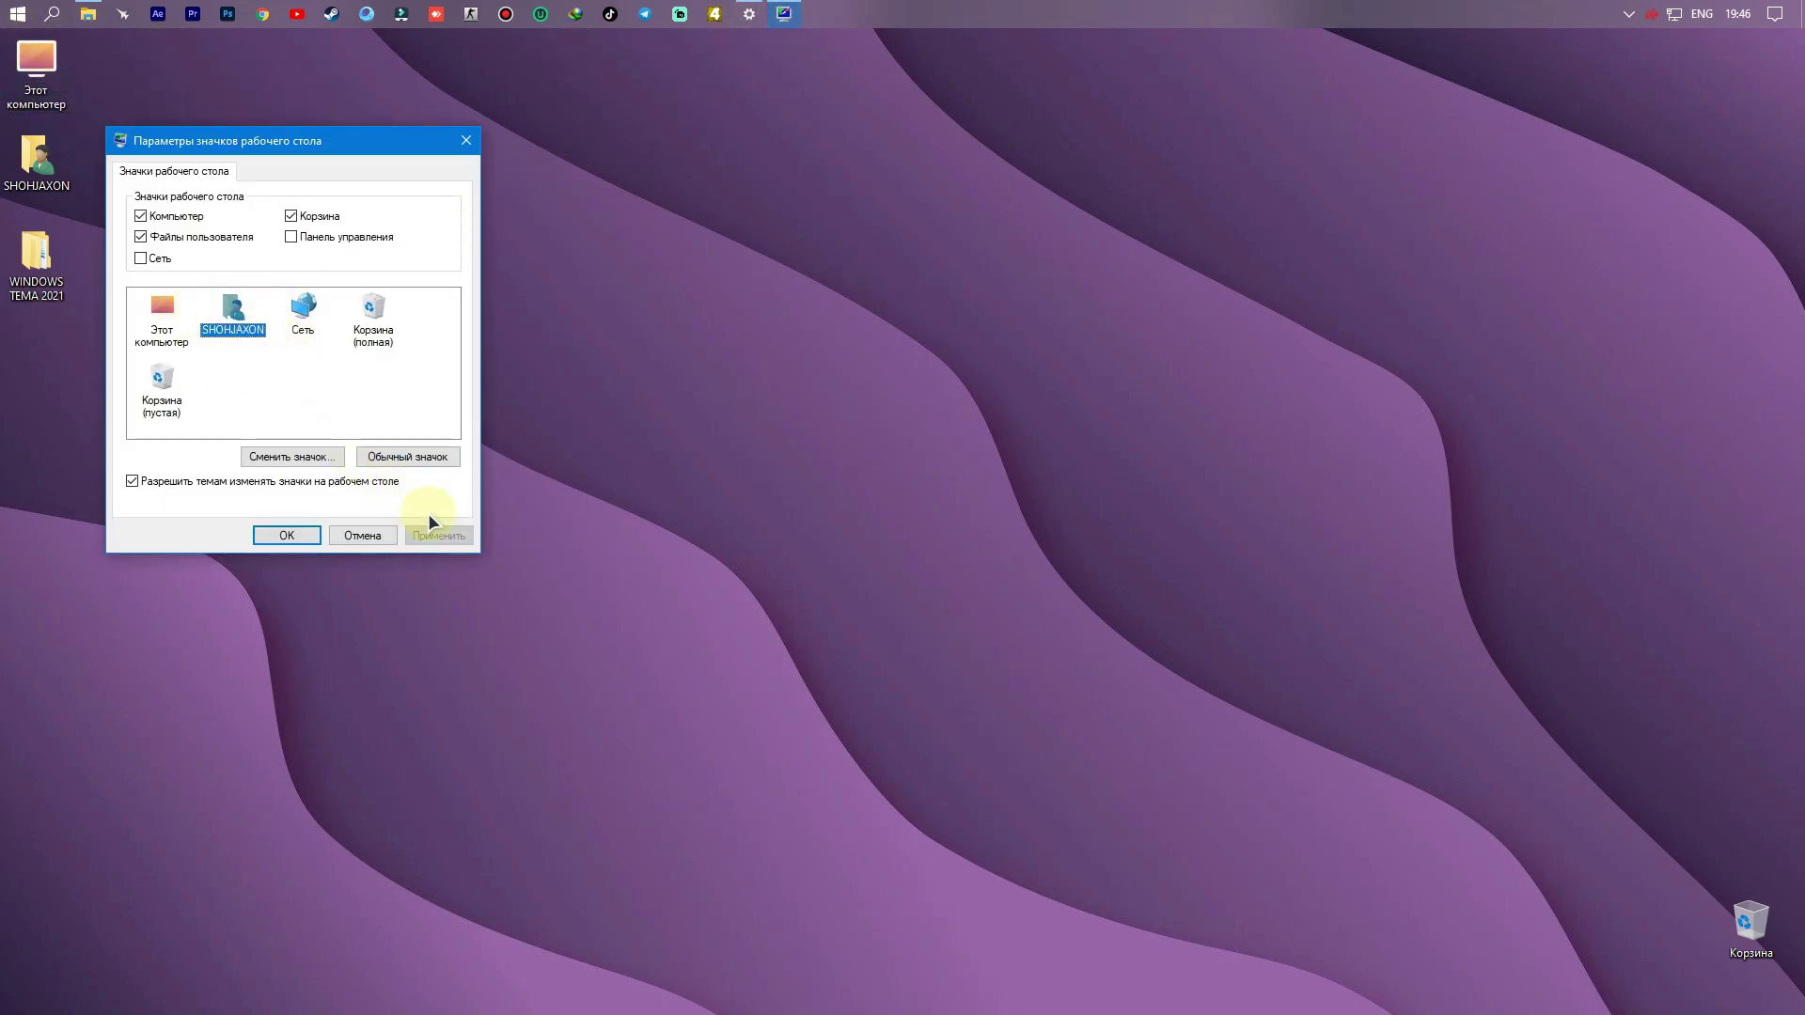
# Step: Start changing the user folder's icon and browse to WINDOWS TEMA 2021 > Рабочий стол > Icons > Lumicons > System on the desktop
pyautogui.click(307, 456)
pyautogui.moveTo(360, 238); pyautogui.dragTo(691, 191)
pyautogui.click(806, 237)
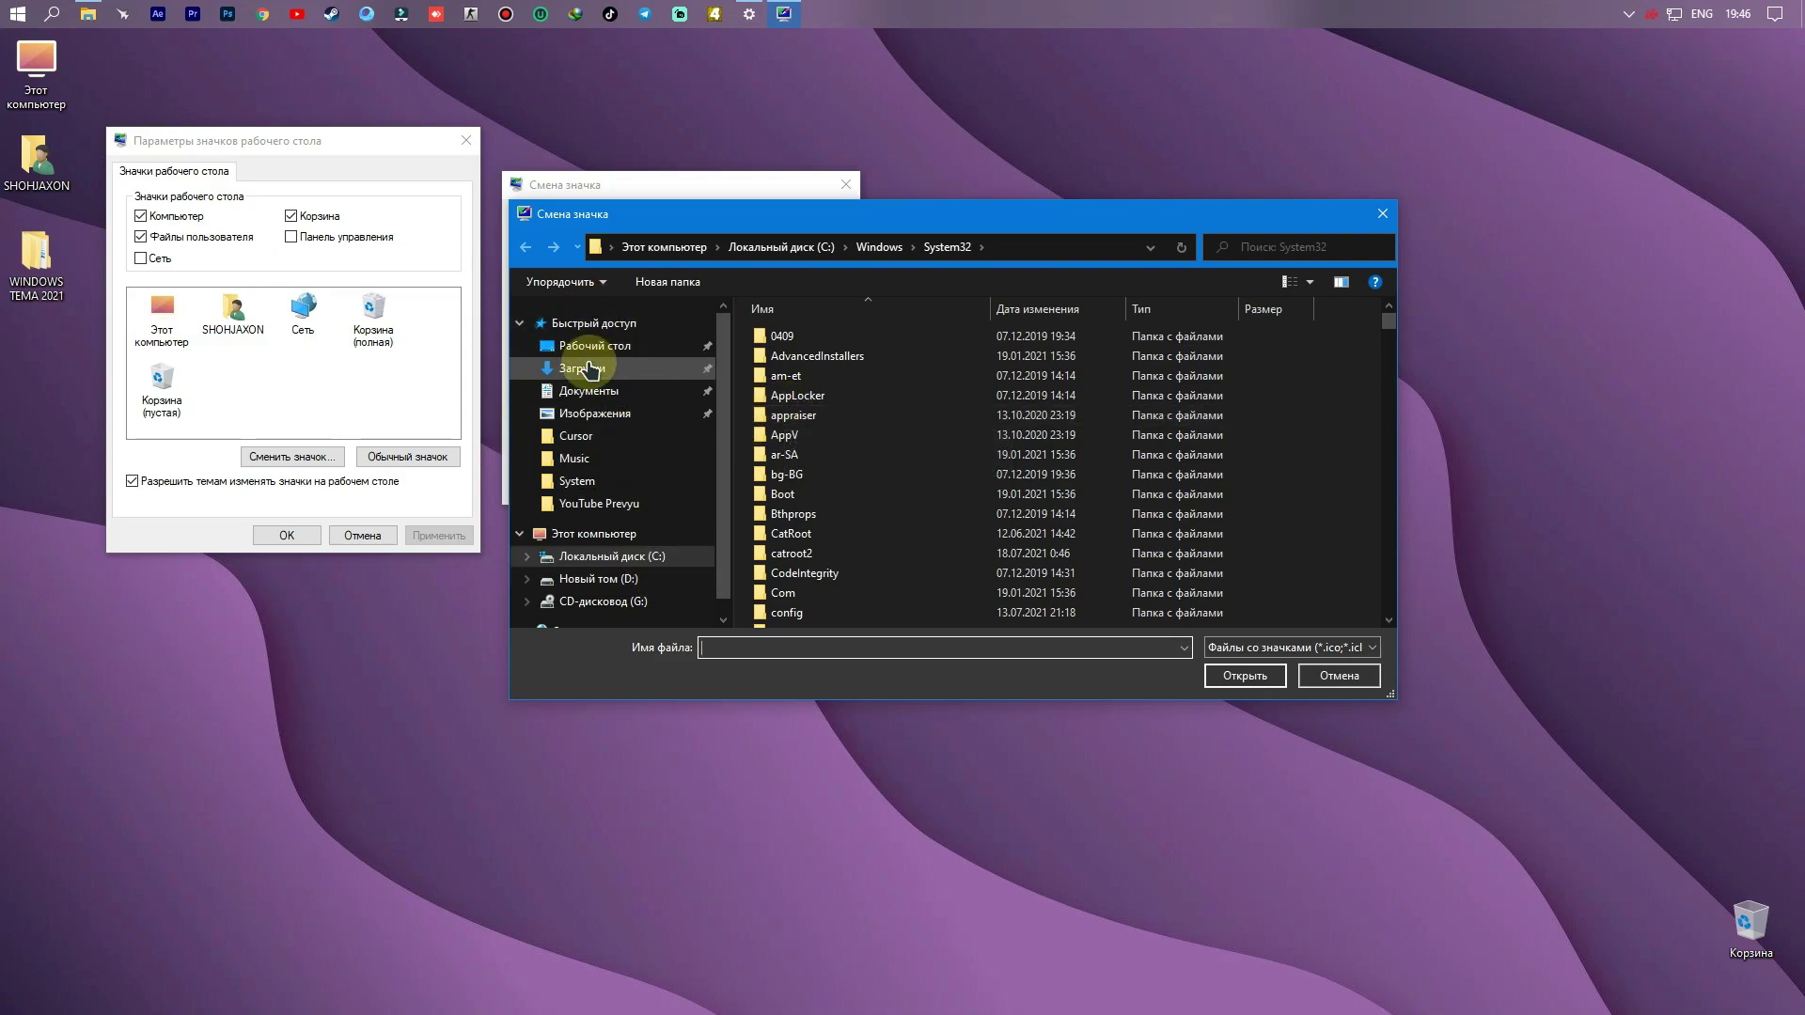
pyautogui.click(583, 323)
pyautogui.click(594, 346)
pyautogui.doubleClick(830, 350)
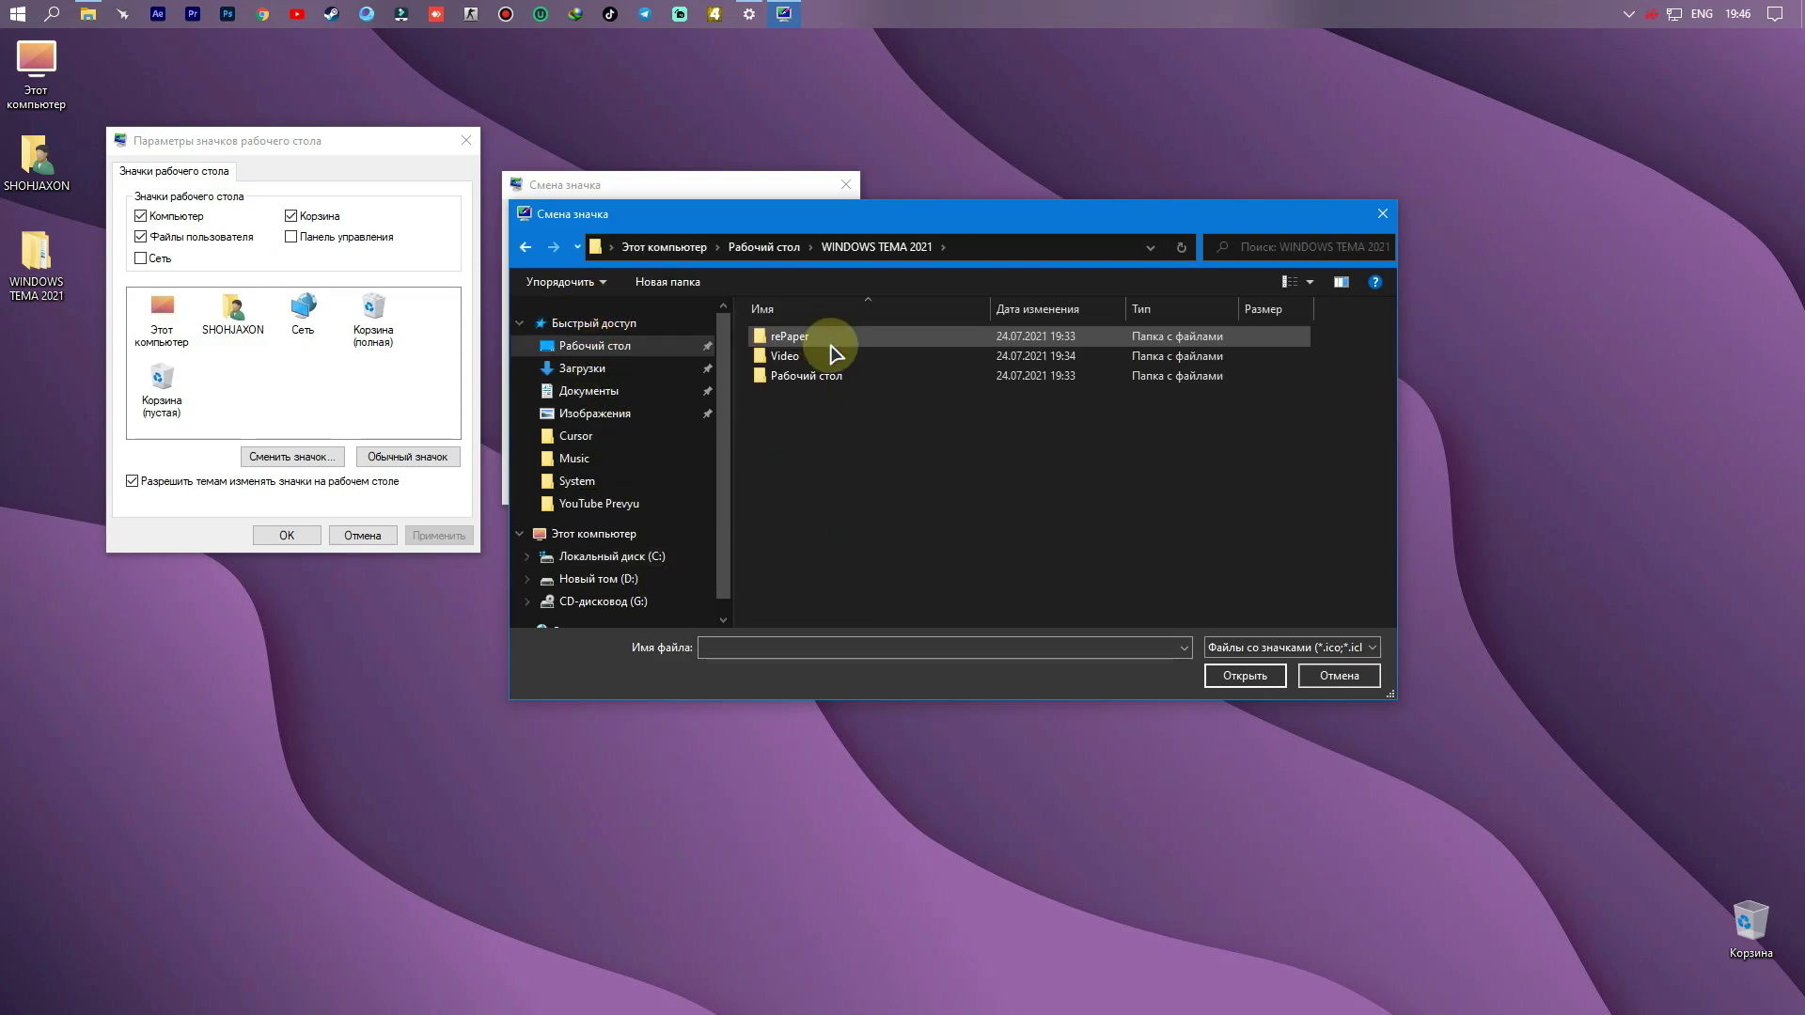
pyautogui.doubleClick(836, 357)
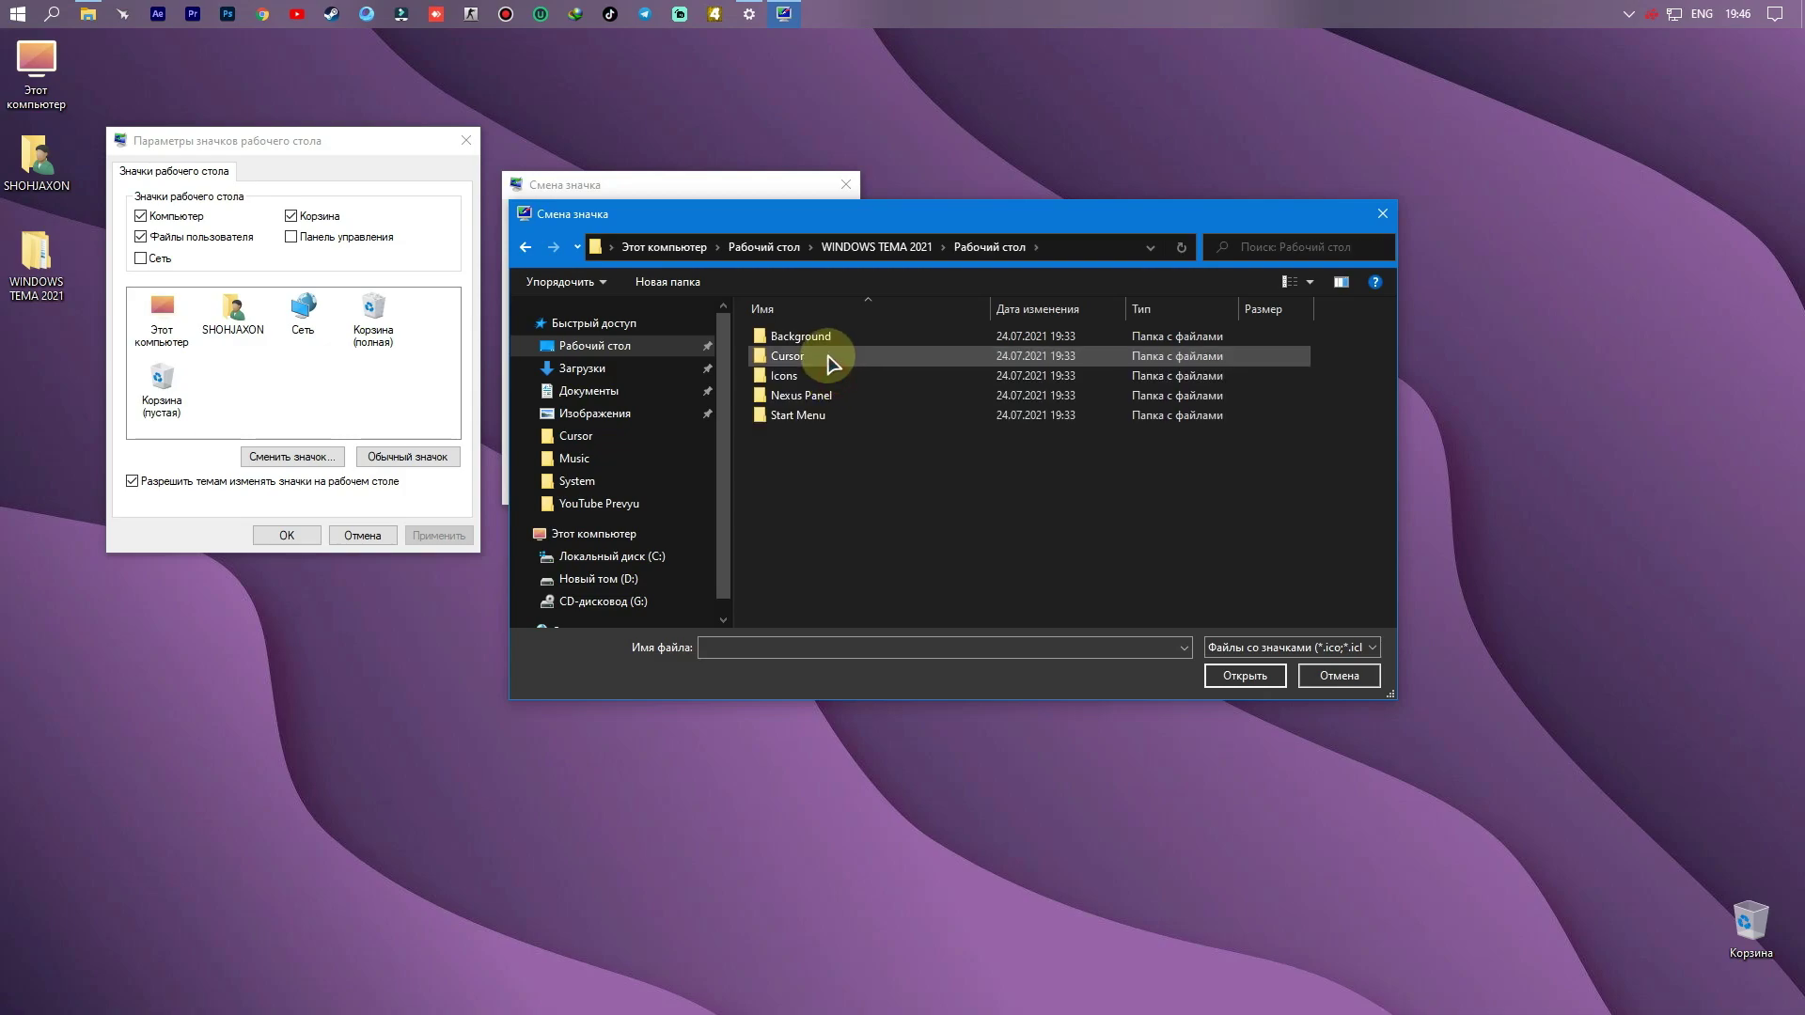
pyautogui.doubleClick(831, 376)
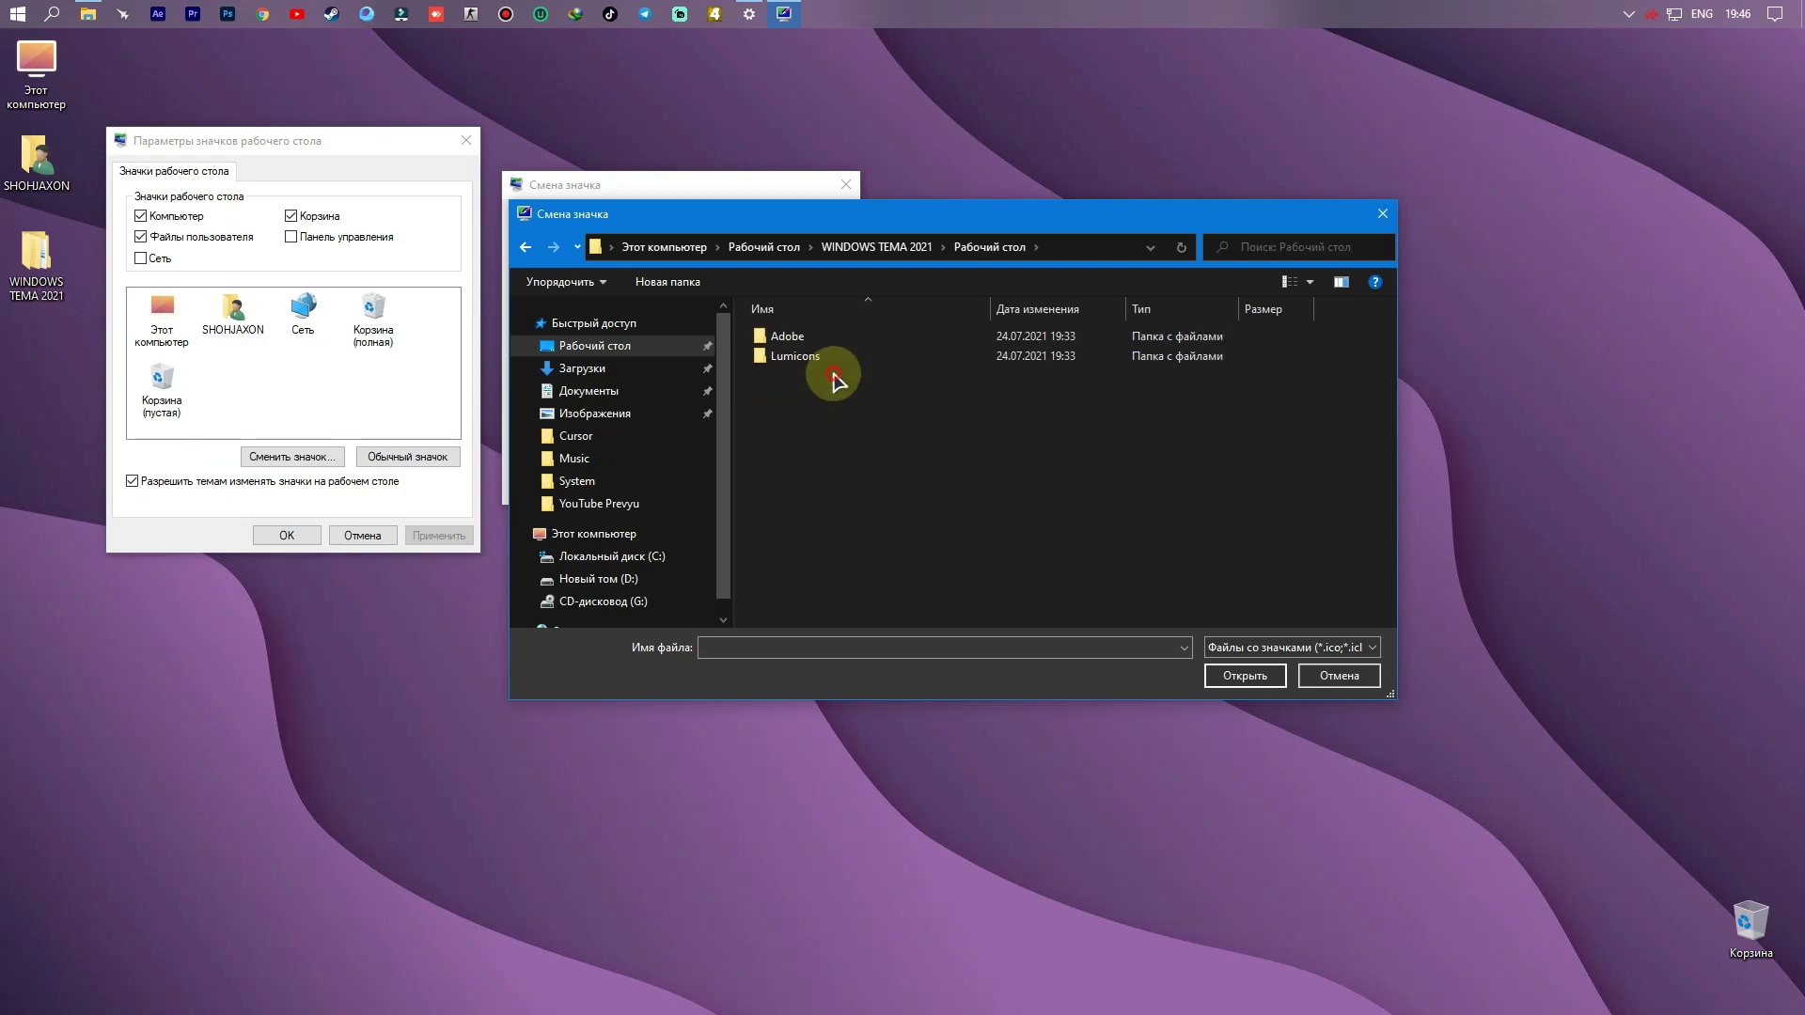
pyautogui.doubleClick(825, 356)
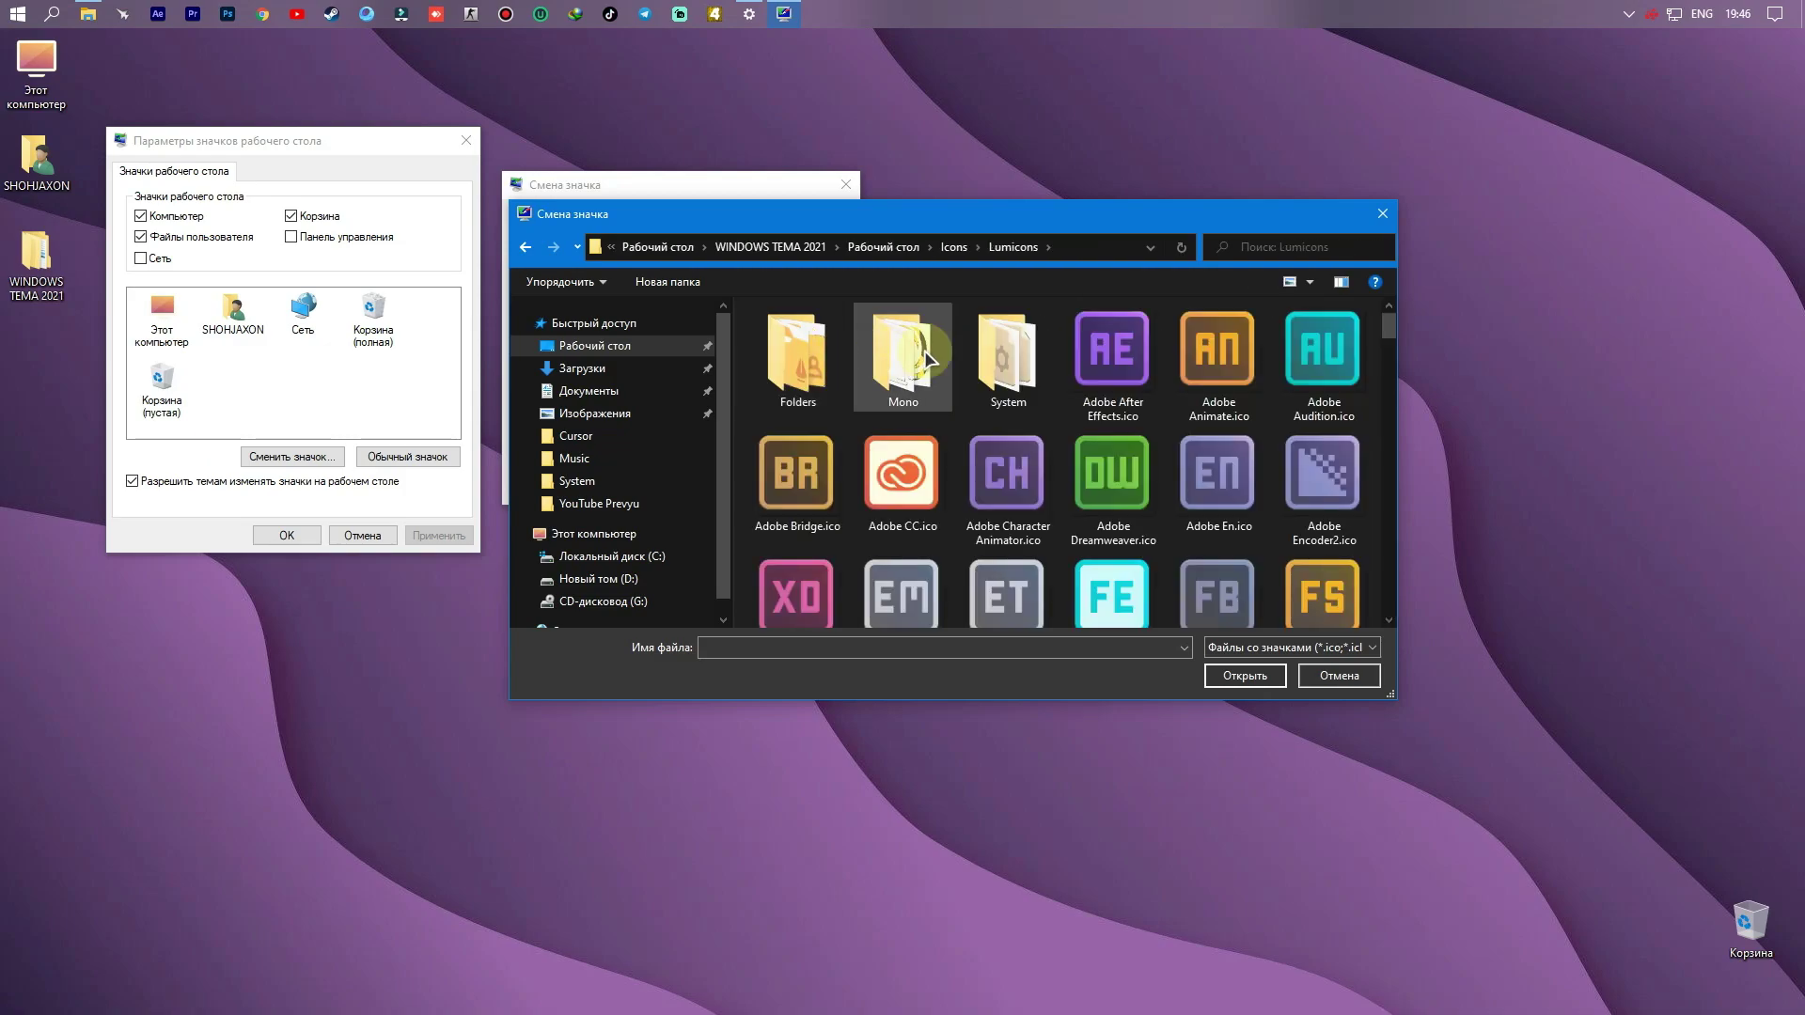
pyautogui.doubleClick(1008, 356)
# Step: Set Users.ico as the user folder's desktop icon
pyautogui.scroll(-15, 1042, 460)
pyautogui.scroll(-5, 1049, 473)
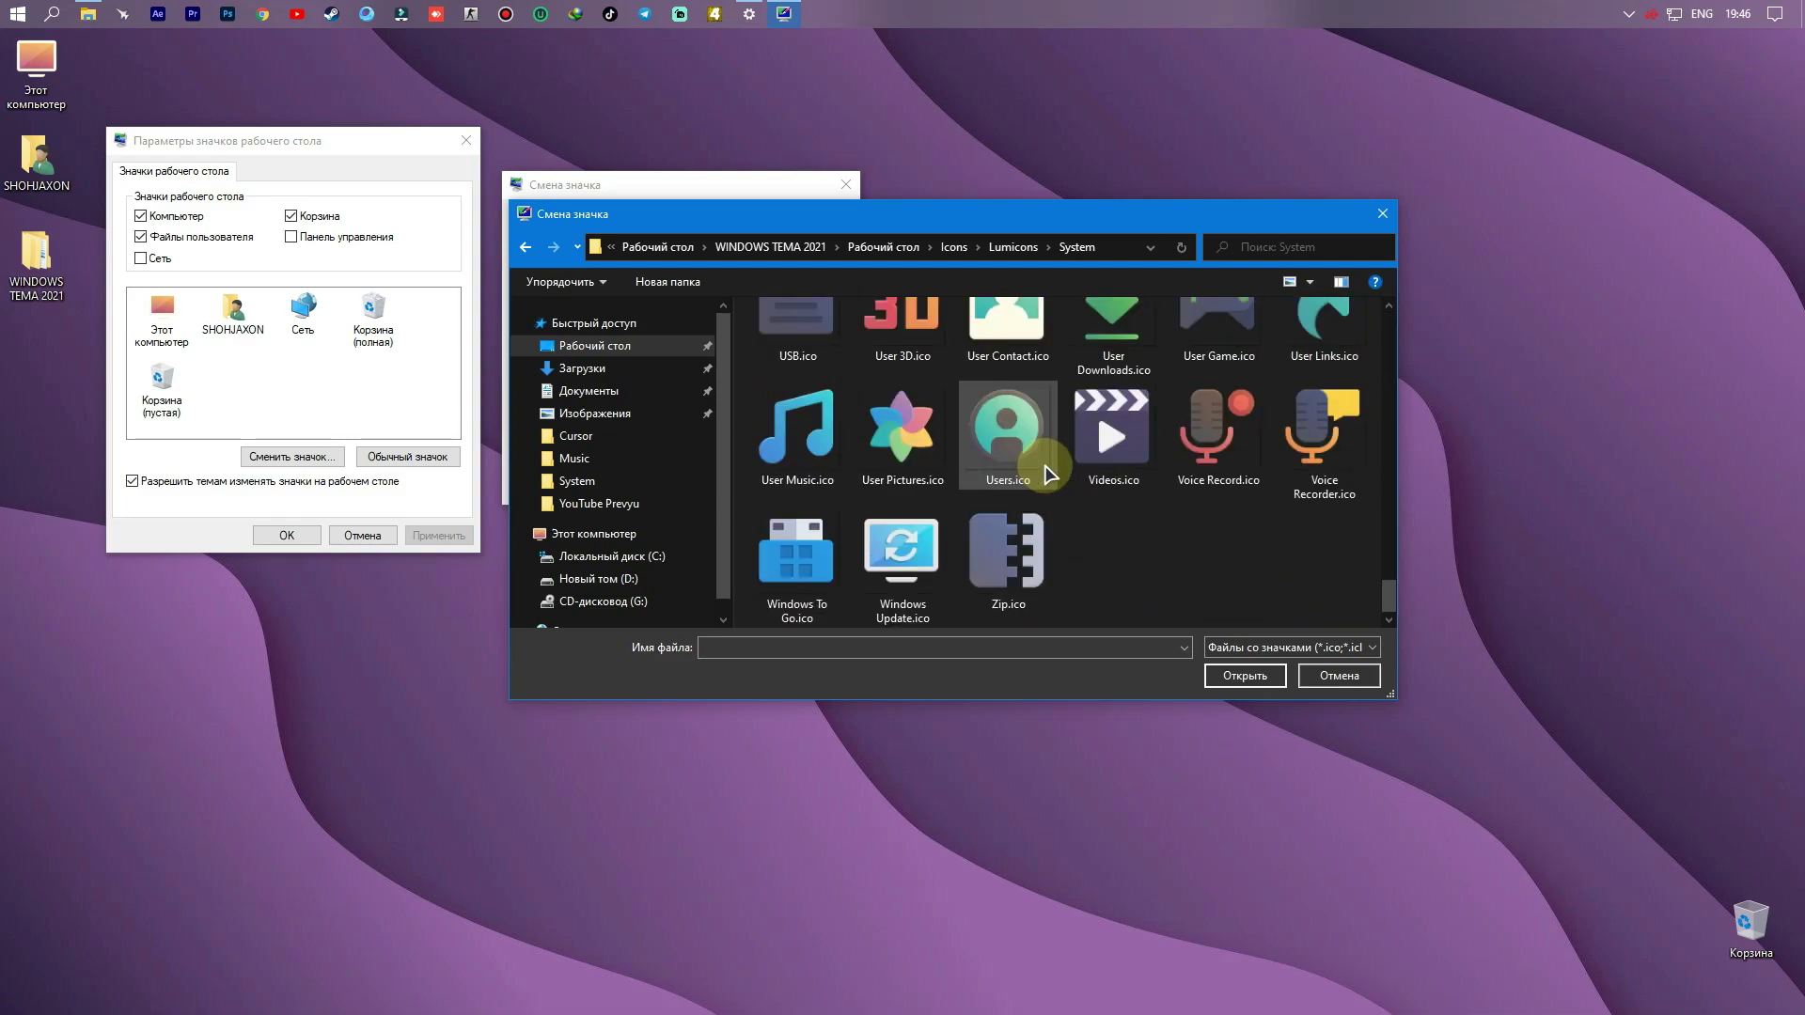
pyautogui.click(1011, 428)
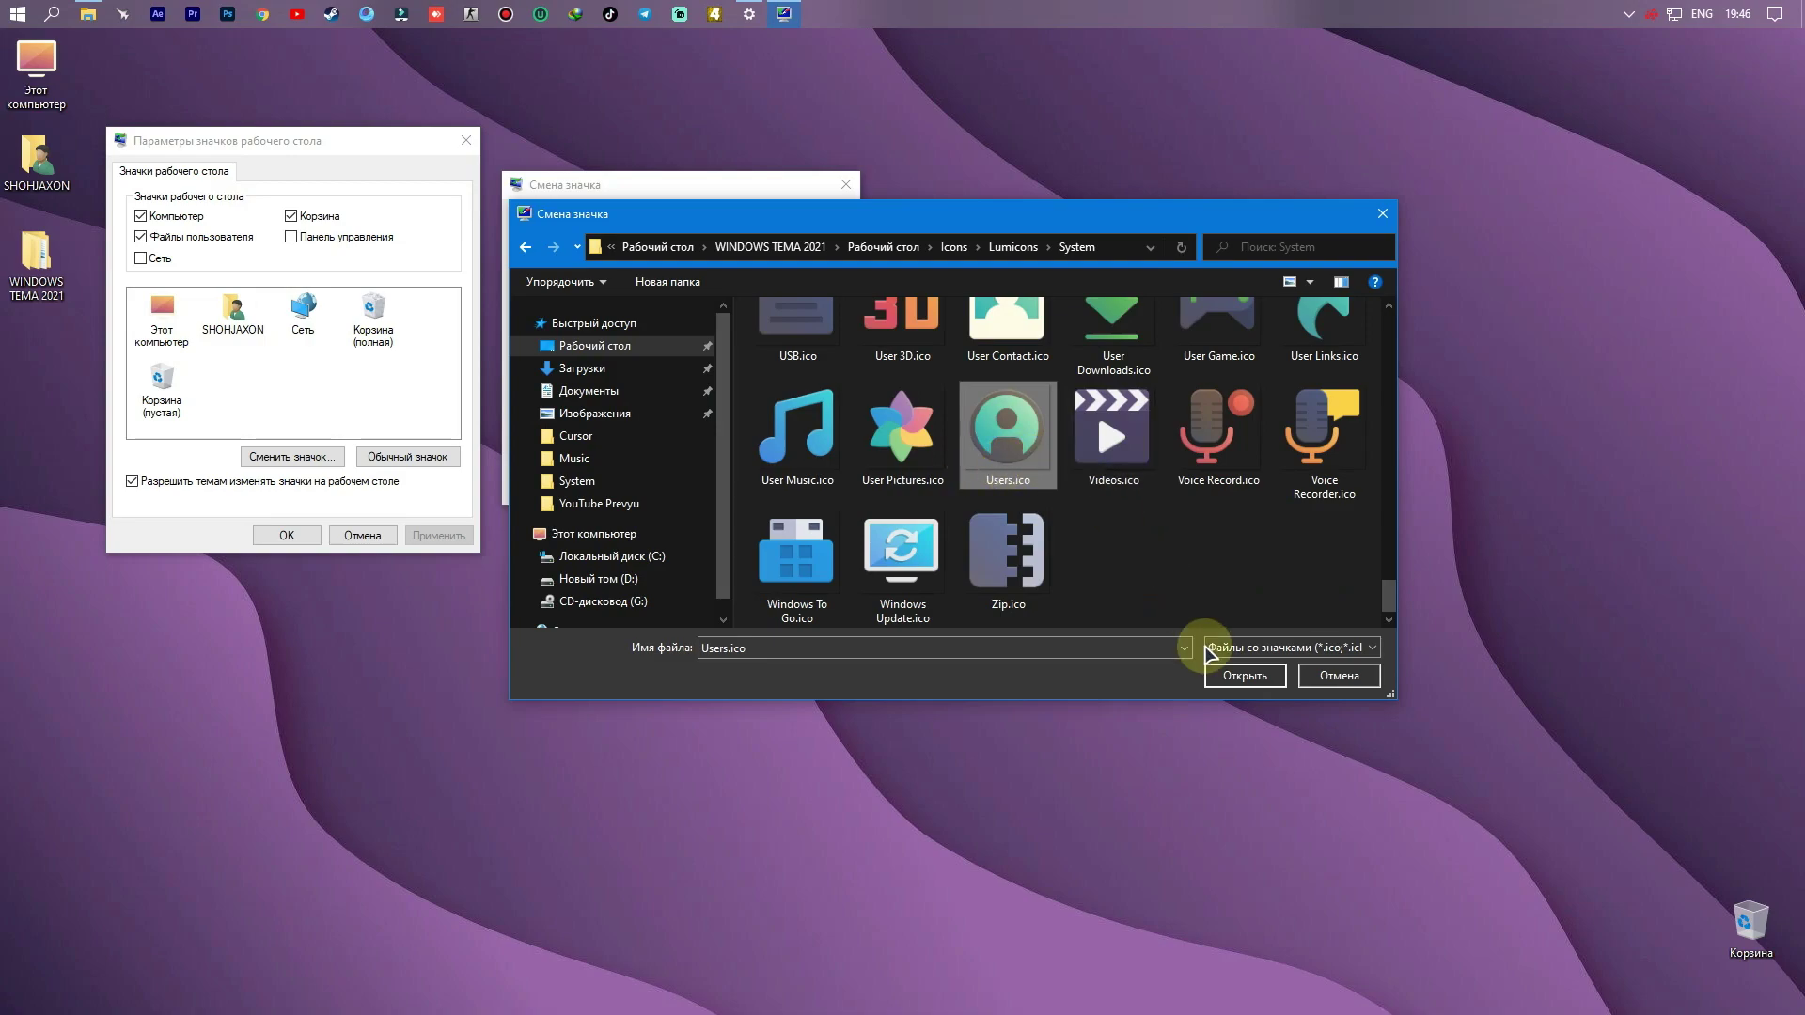
pyautogui.click(1239, 675)
pyautogui.click(734, 496)
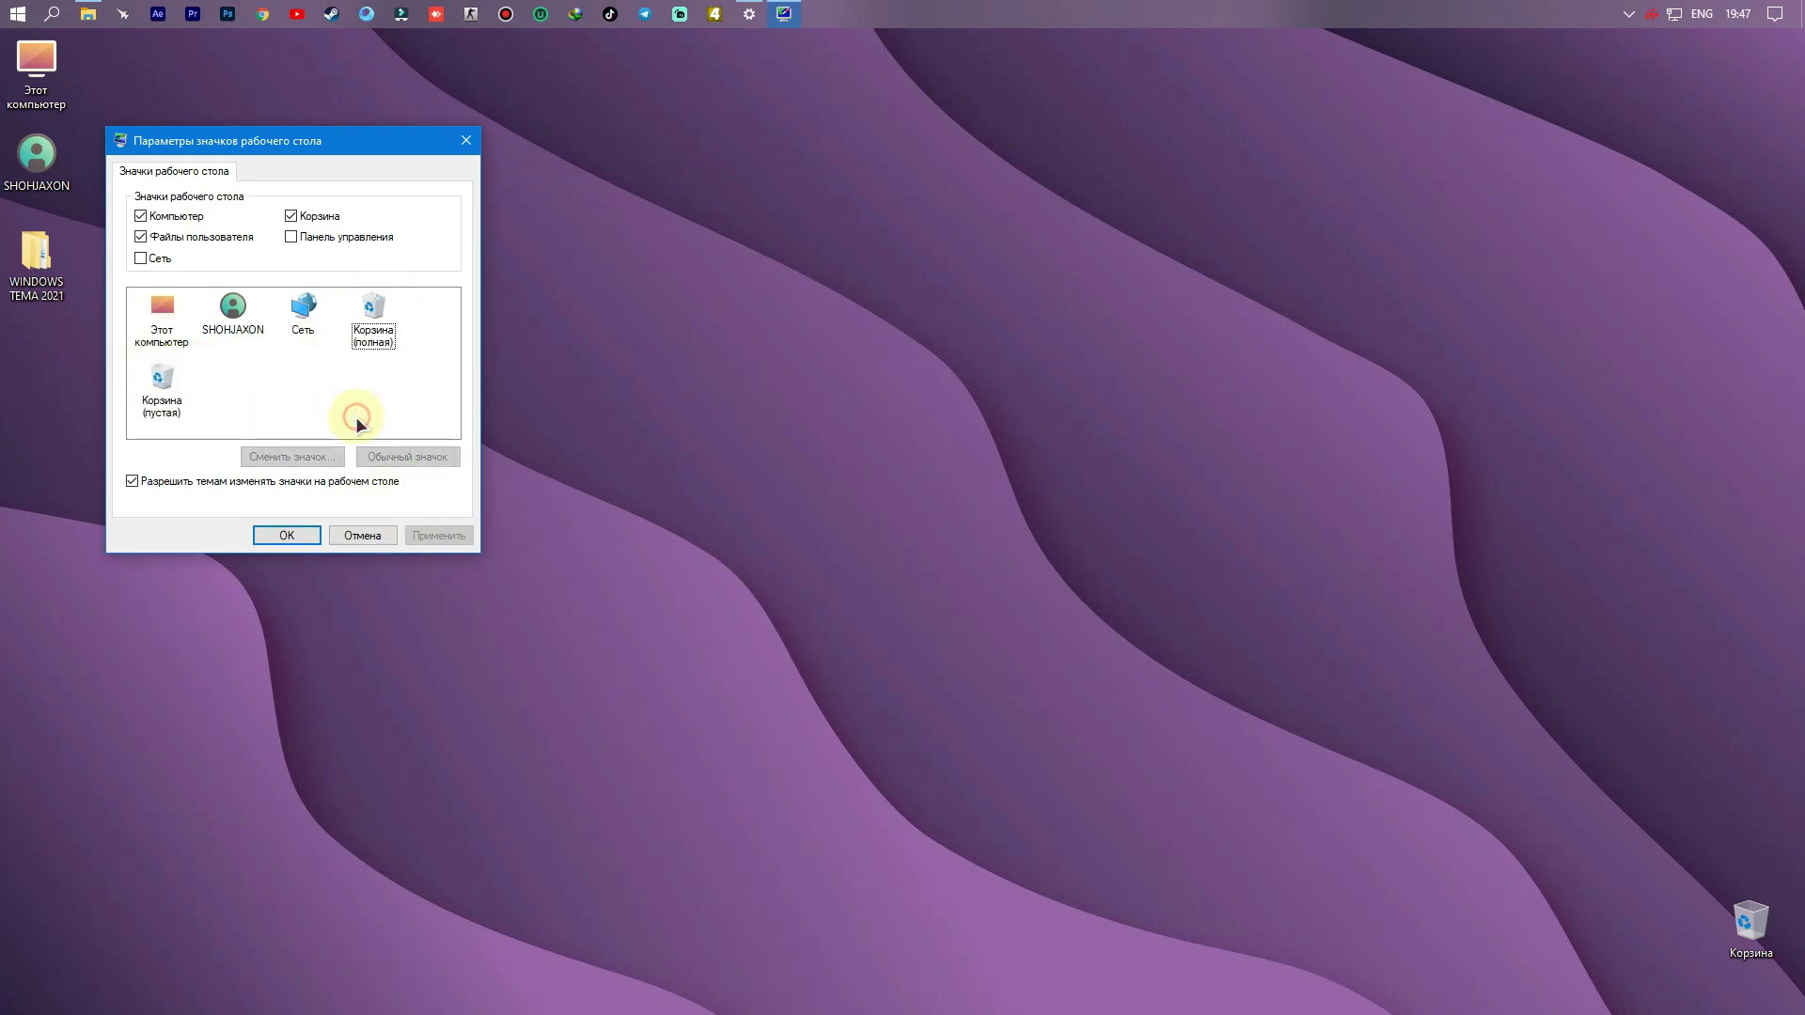
# Step: Start changing the Корзина (полная) icon and browse to the theme pack's Lumicons > System folder
pyautogui.click(375, 345)
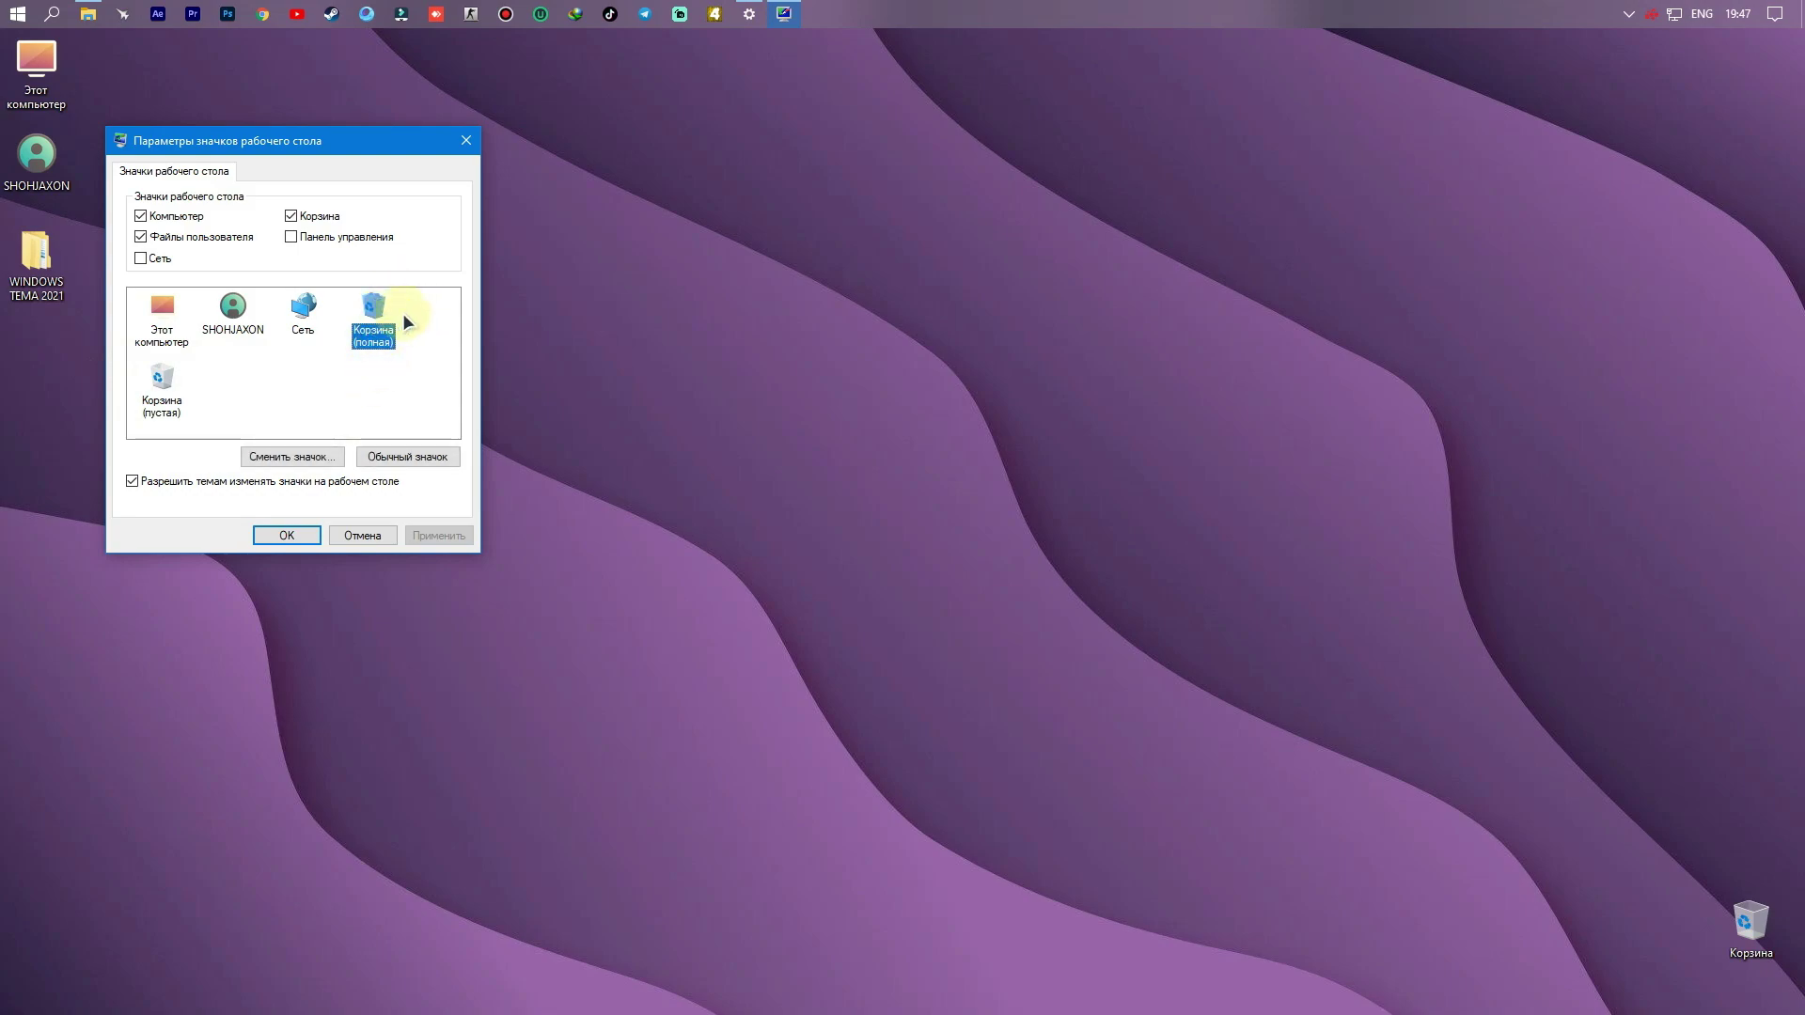
pyautogui.click(374, 358)
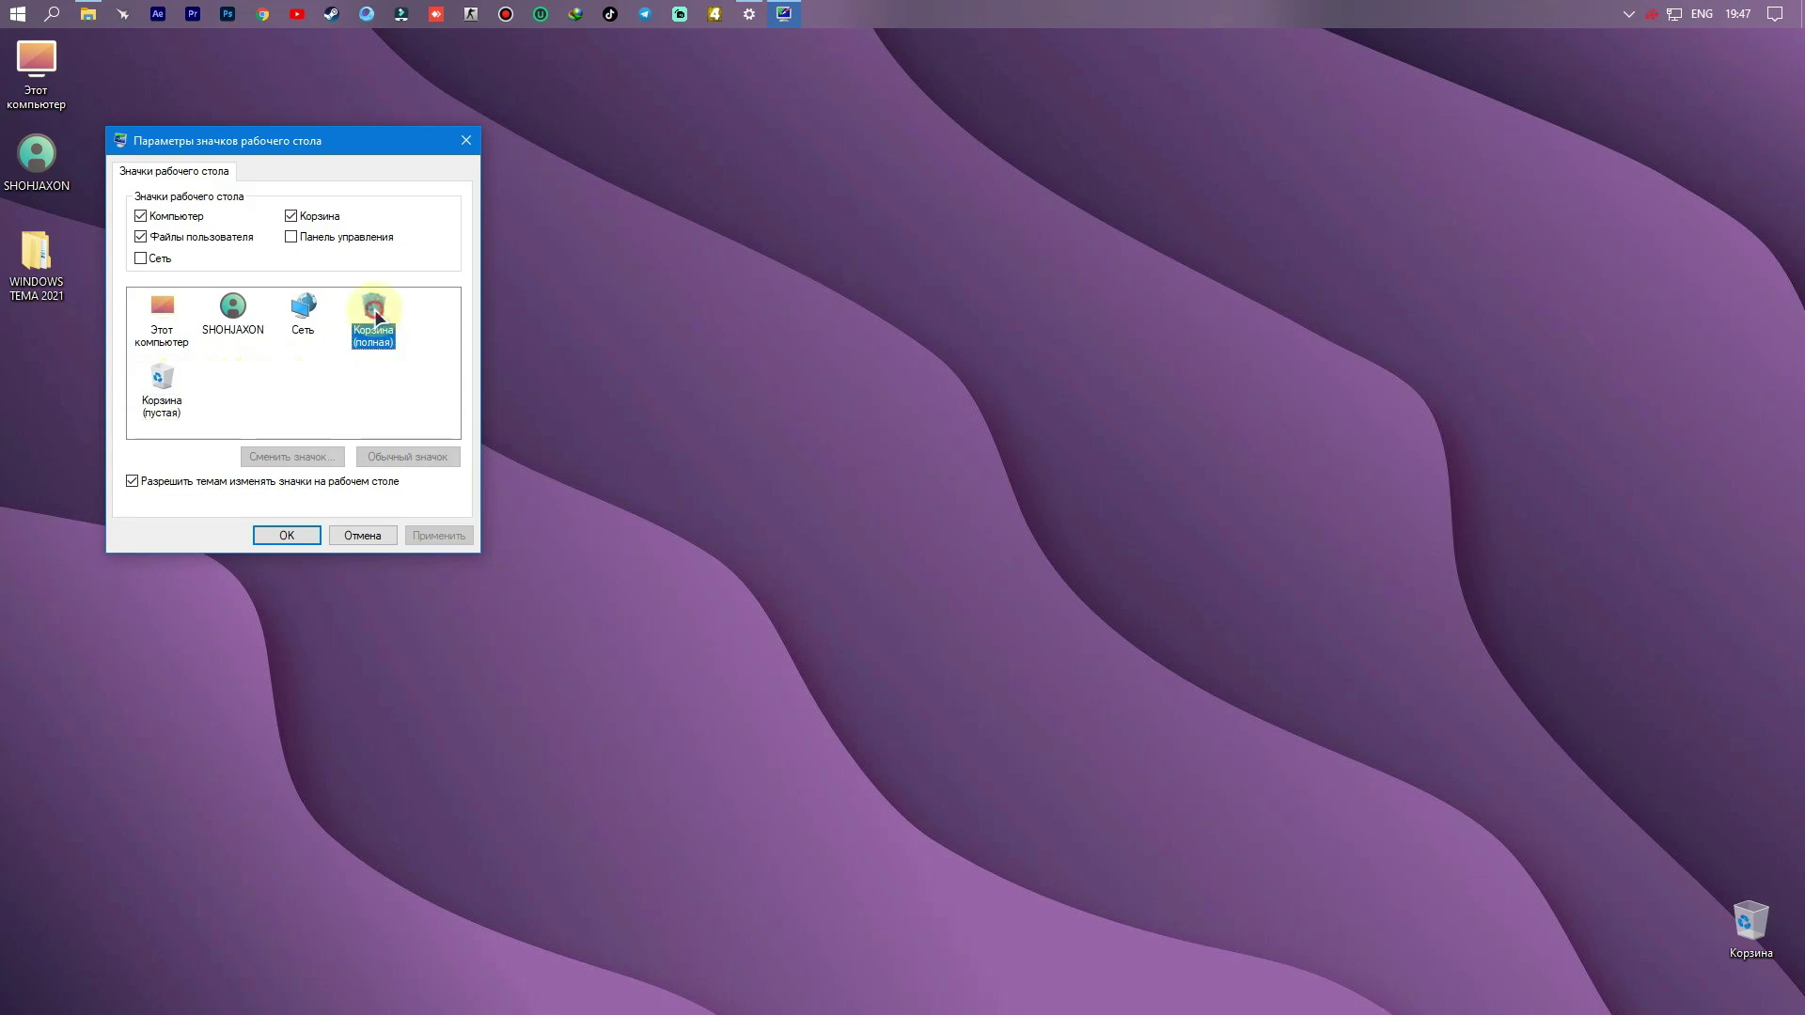
pyautogui.click(301, 457)
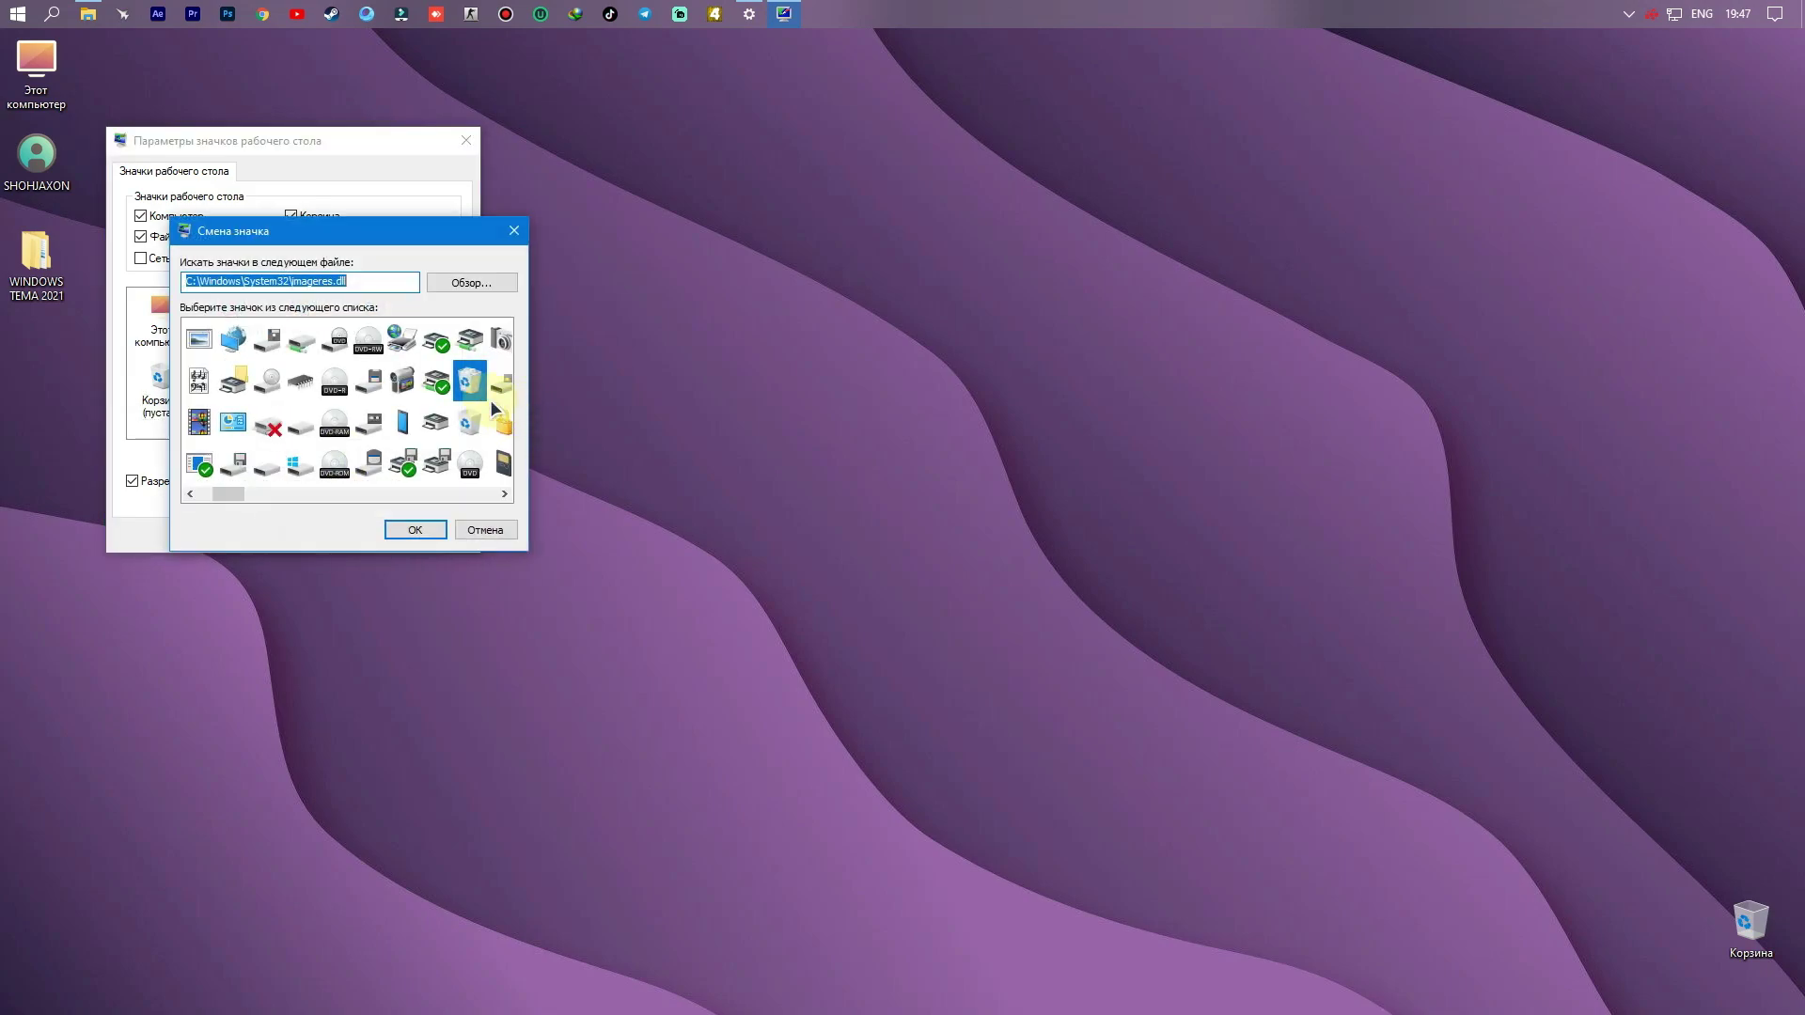
pyautogui.click(475, 289)
pyautogui.click(240, 414)
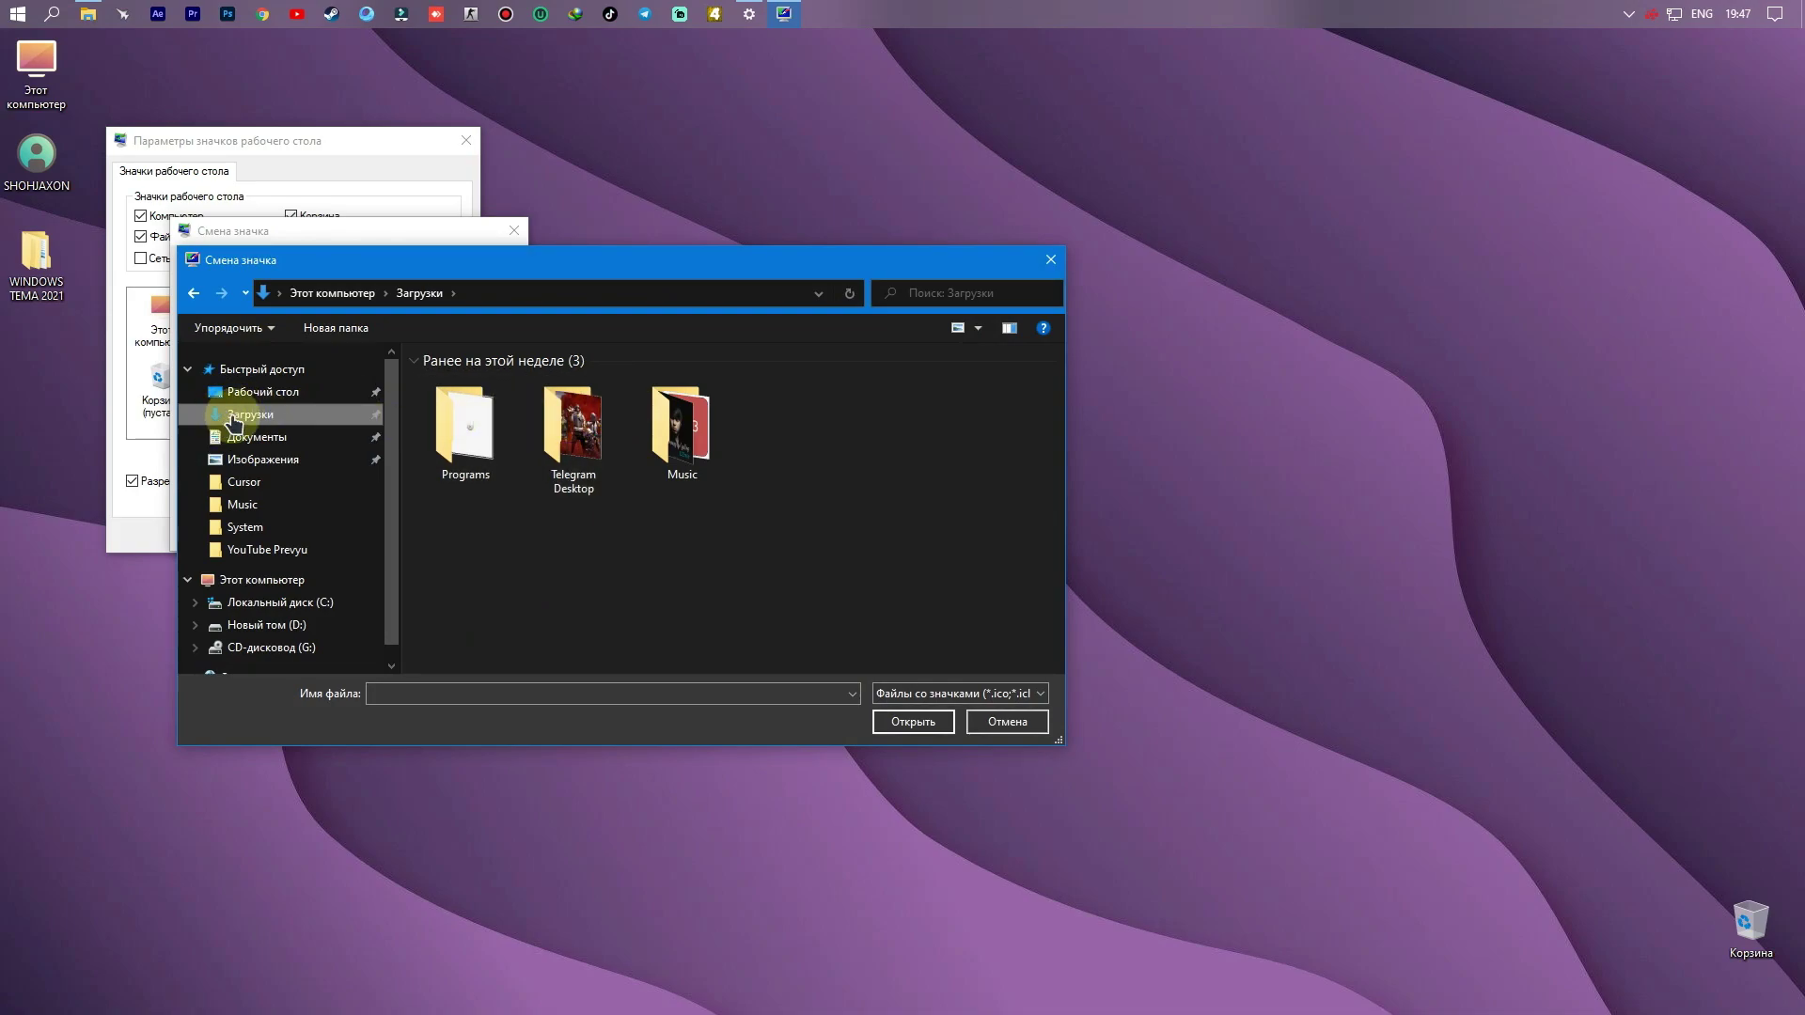
pyautogui.click(310, 391)
pyautogui.doubleClick(481, 425)
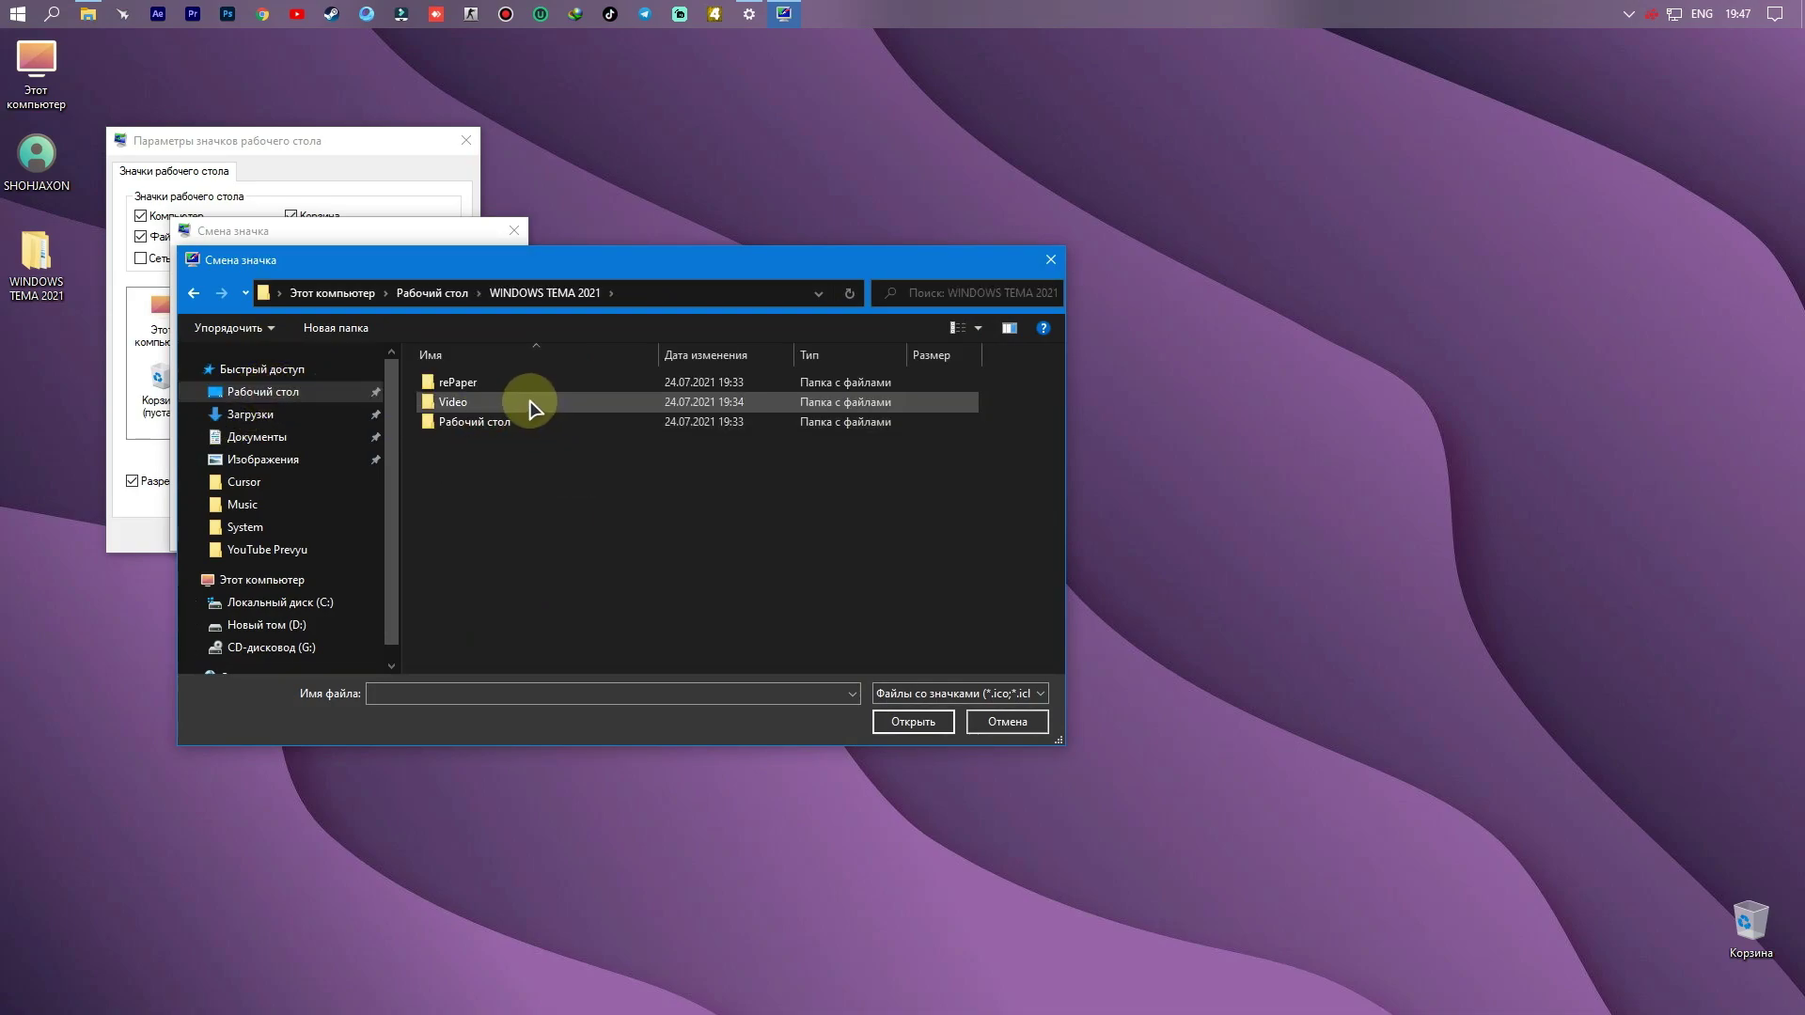
pyautogui.doubleClick(502, 420)
pyautogui.doubleClick(499, 423)
pyautogui.doubleClick(491, 403)
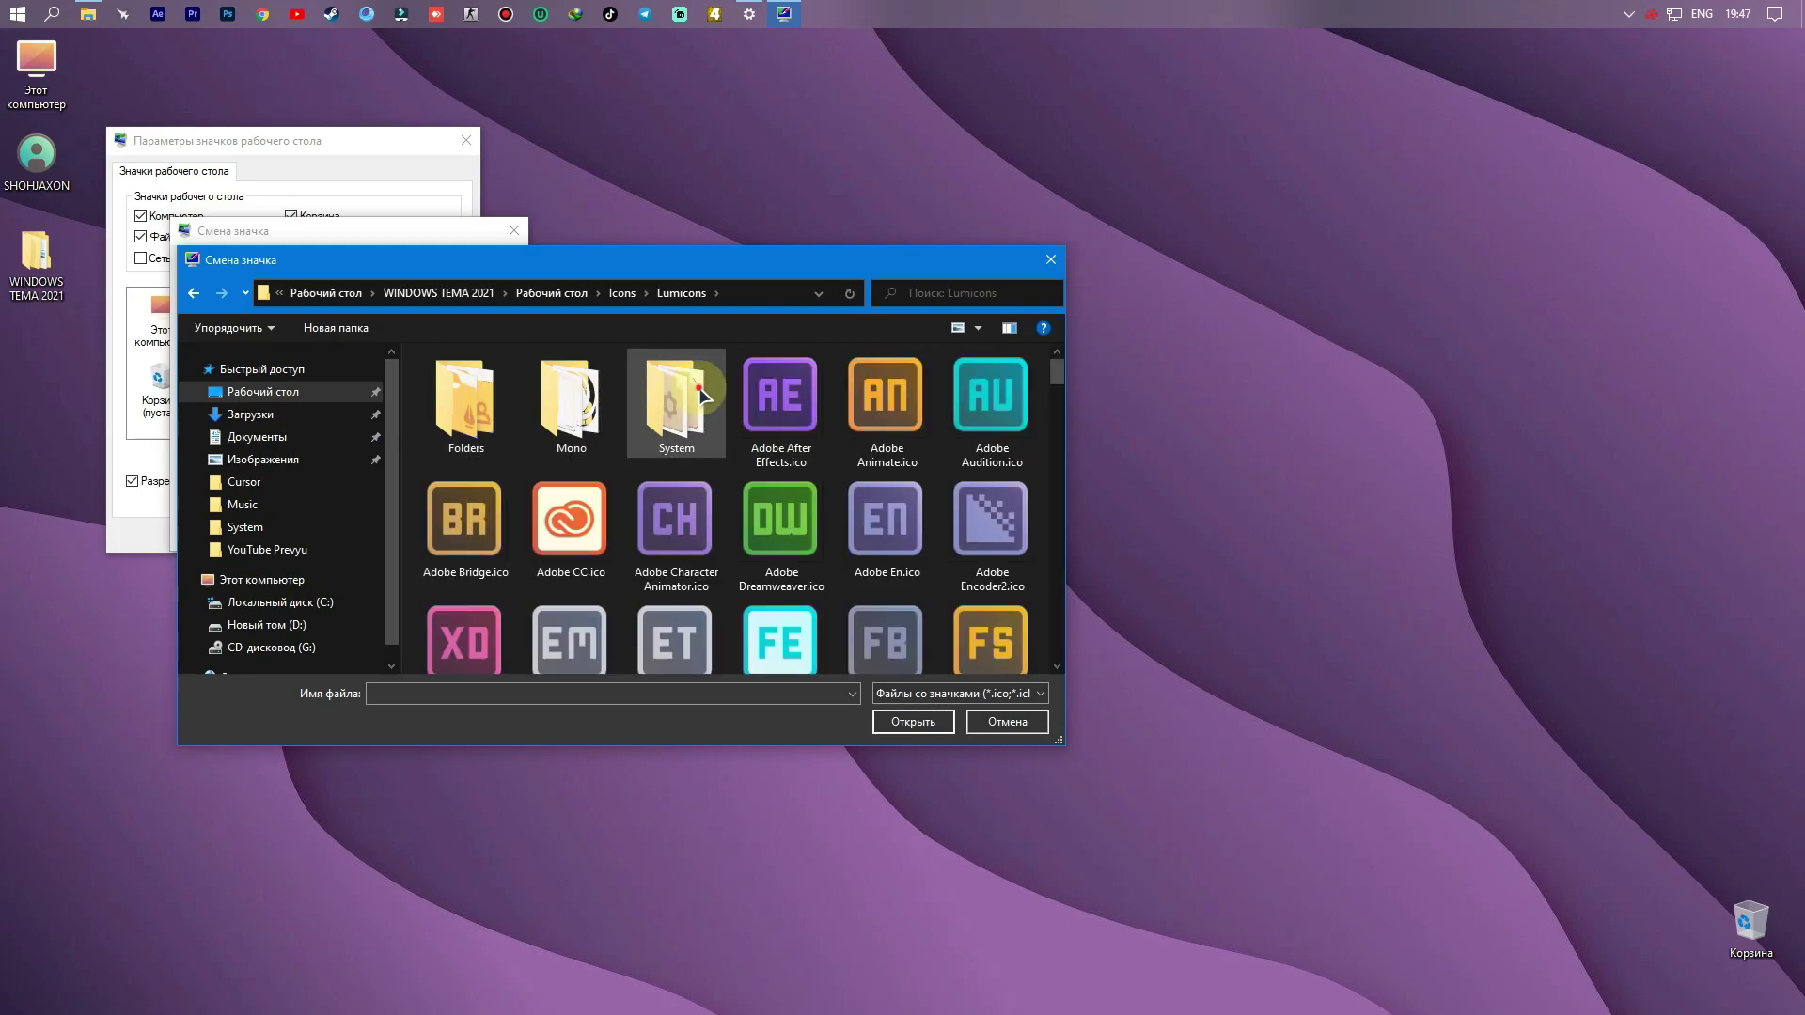
pyautogui.doubleClick(668, 395)
# Step: Choose Trash Full.ico as the new icon for Корзина (полная)
pyautogui.scroll(-10, 982, 517)
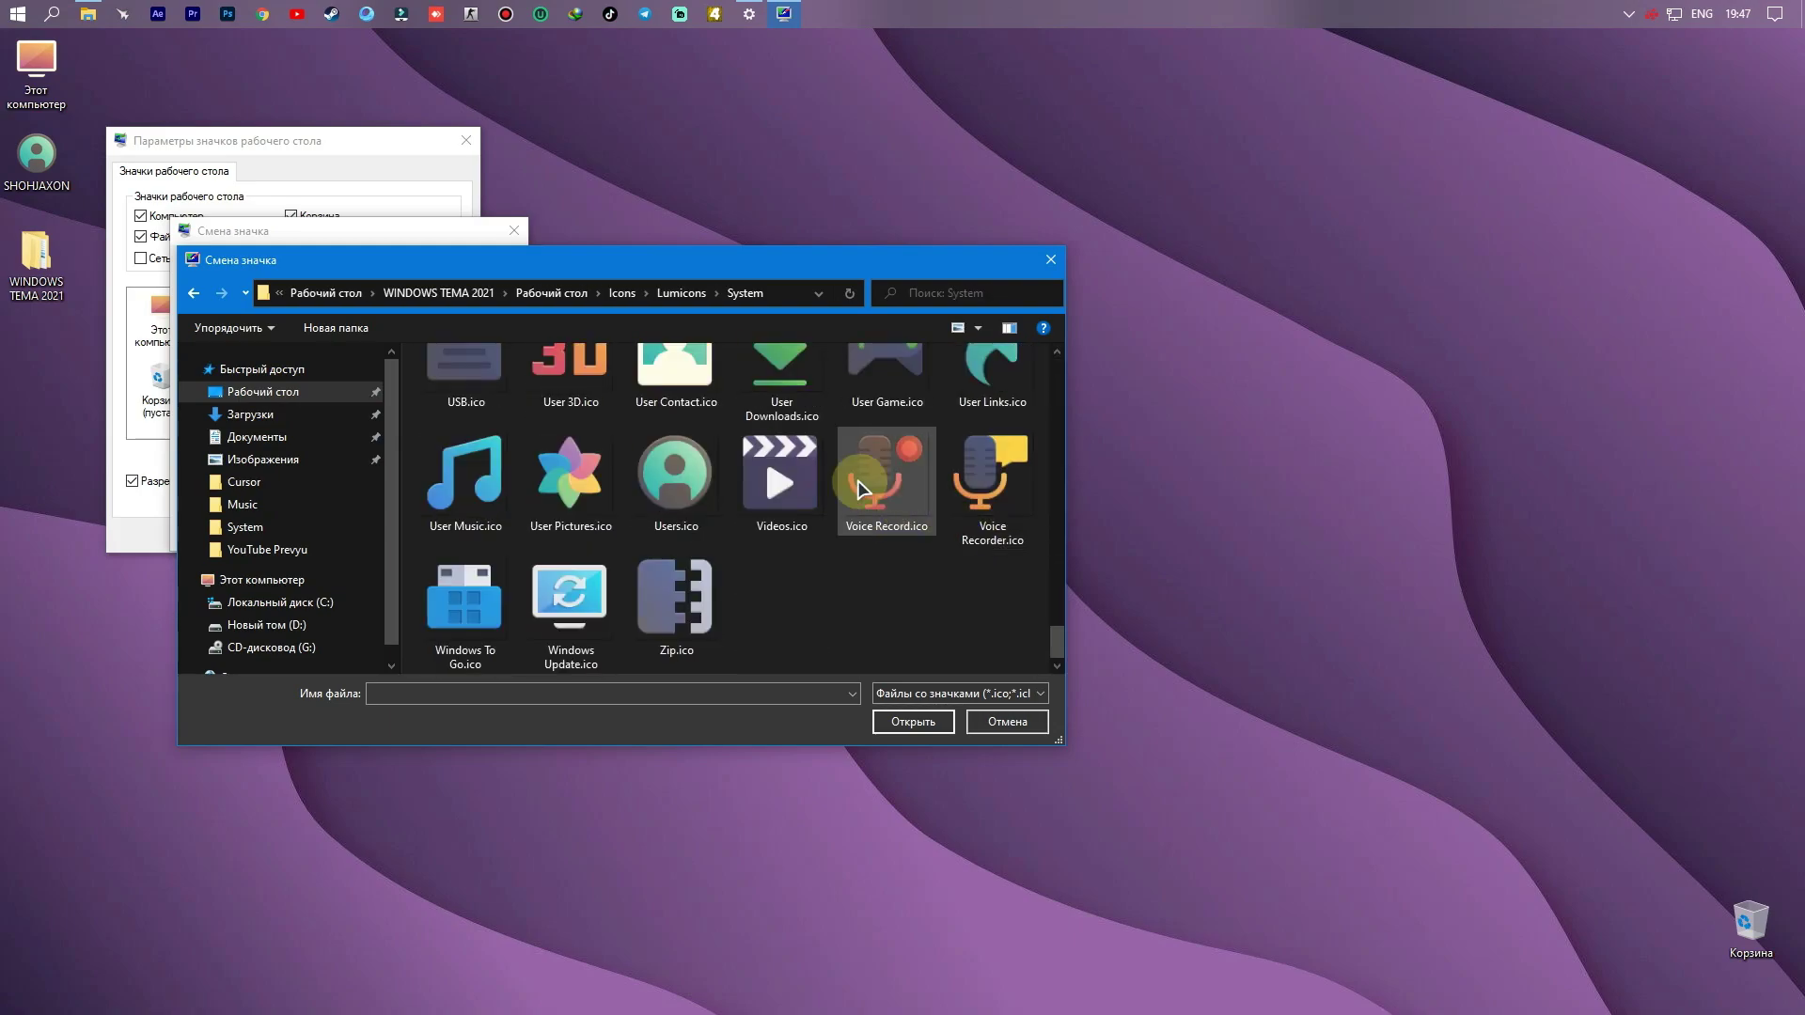
pyautogui.moveTo(1059, 647); pyautogui.dragTo(1059, 619)
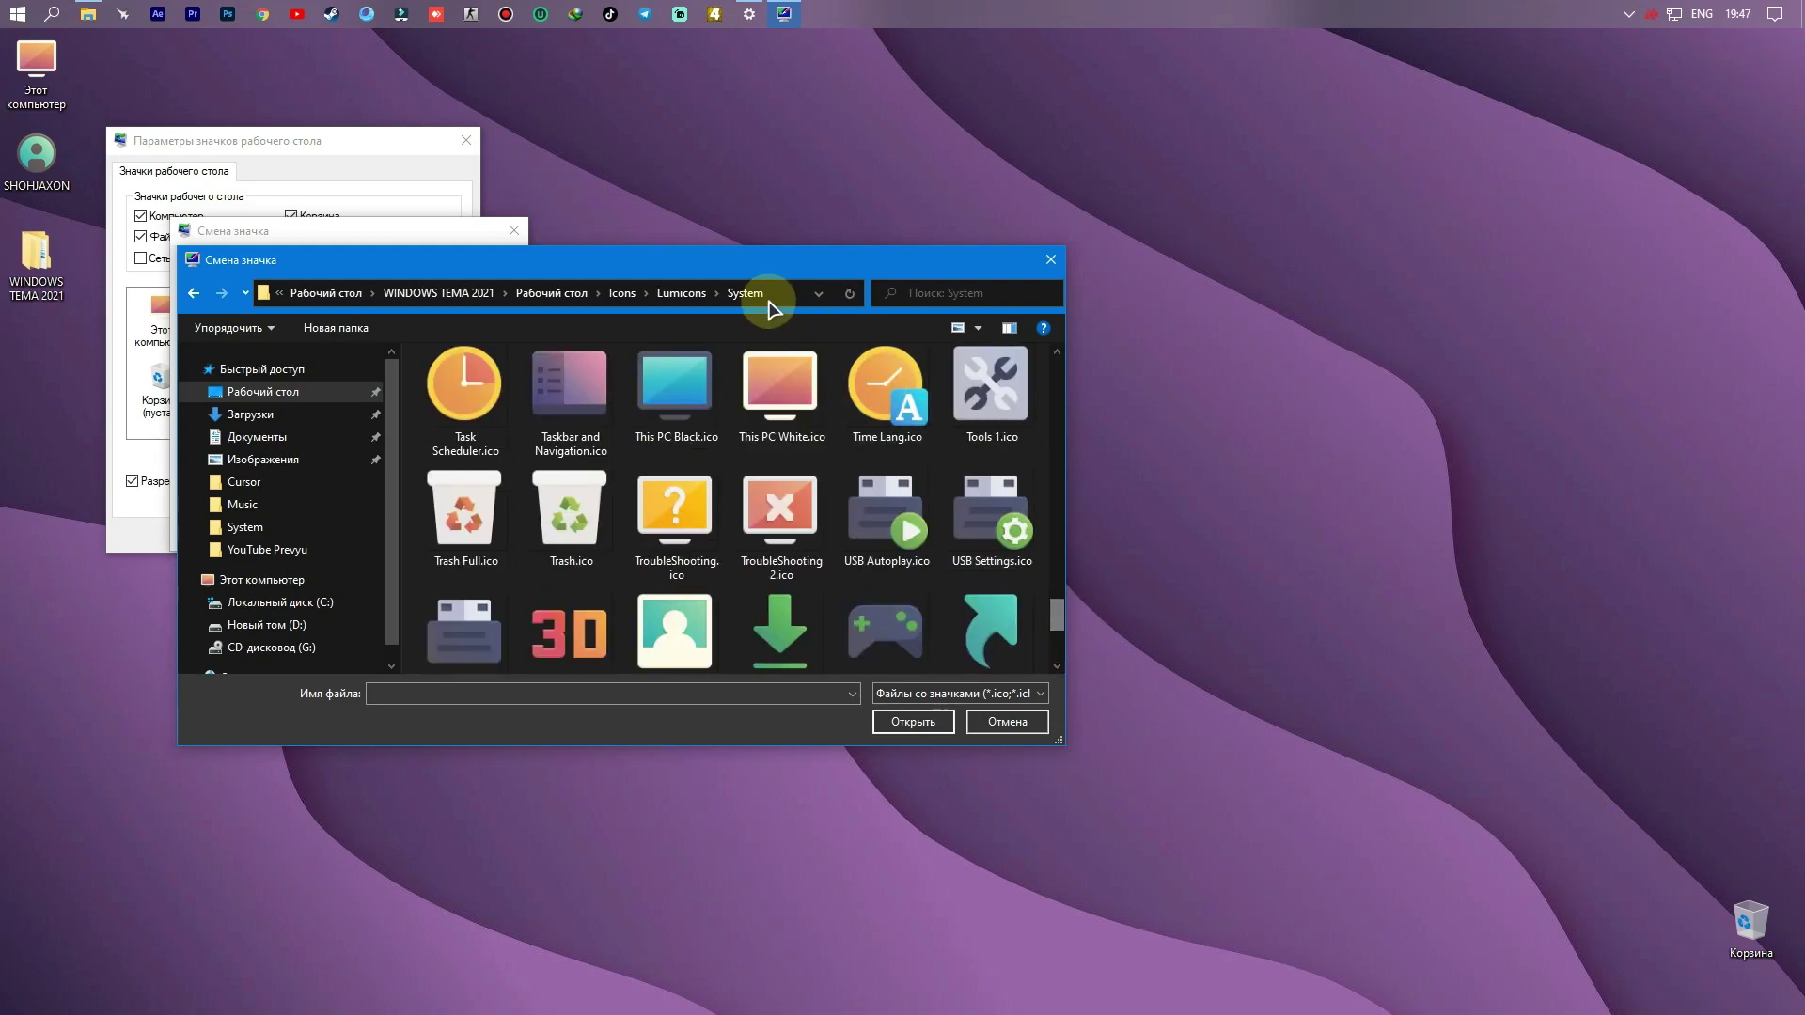
pyautogui.moveTo(725, 264); pyautogui.dragTo(1090, 214)
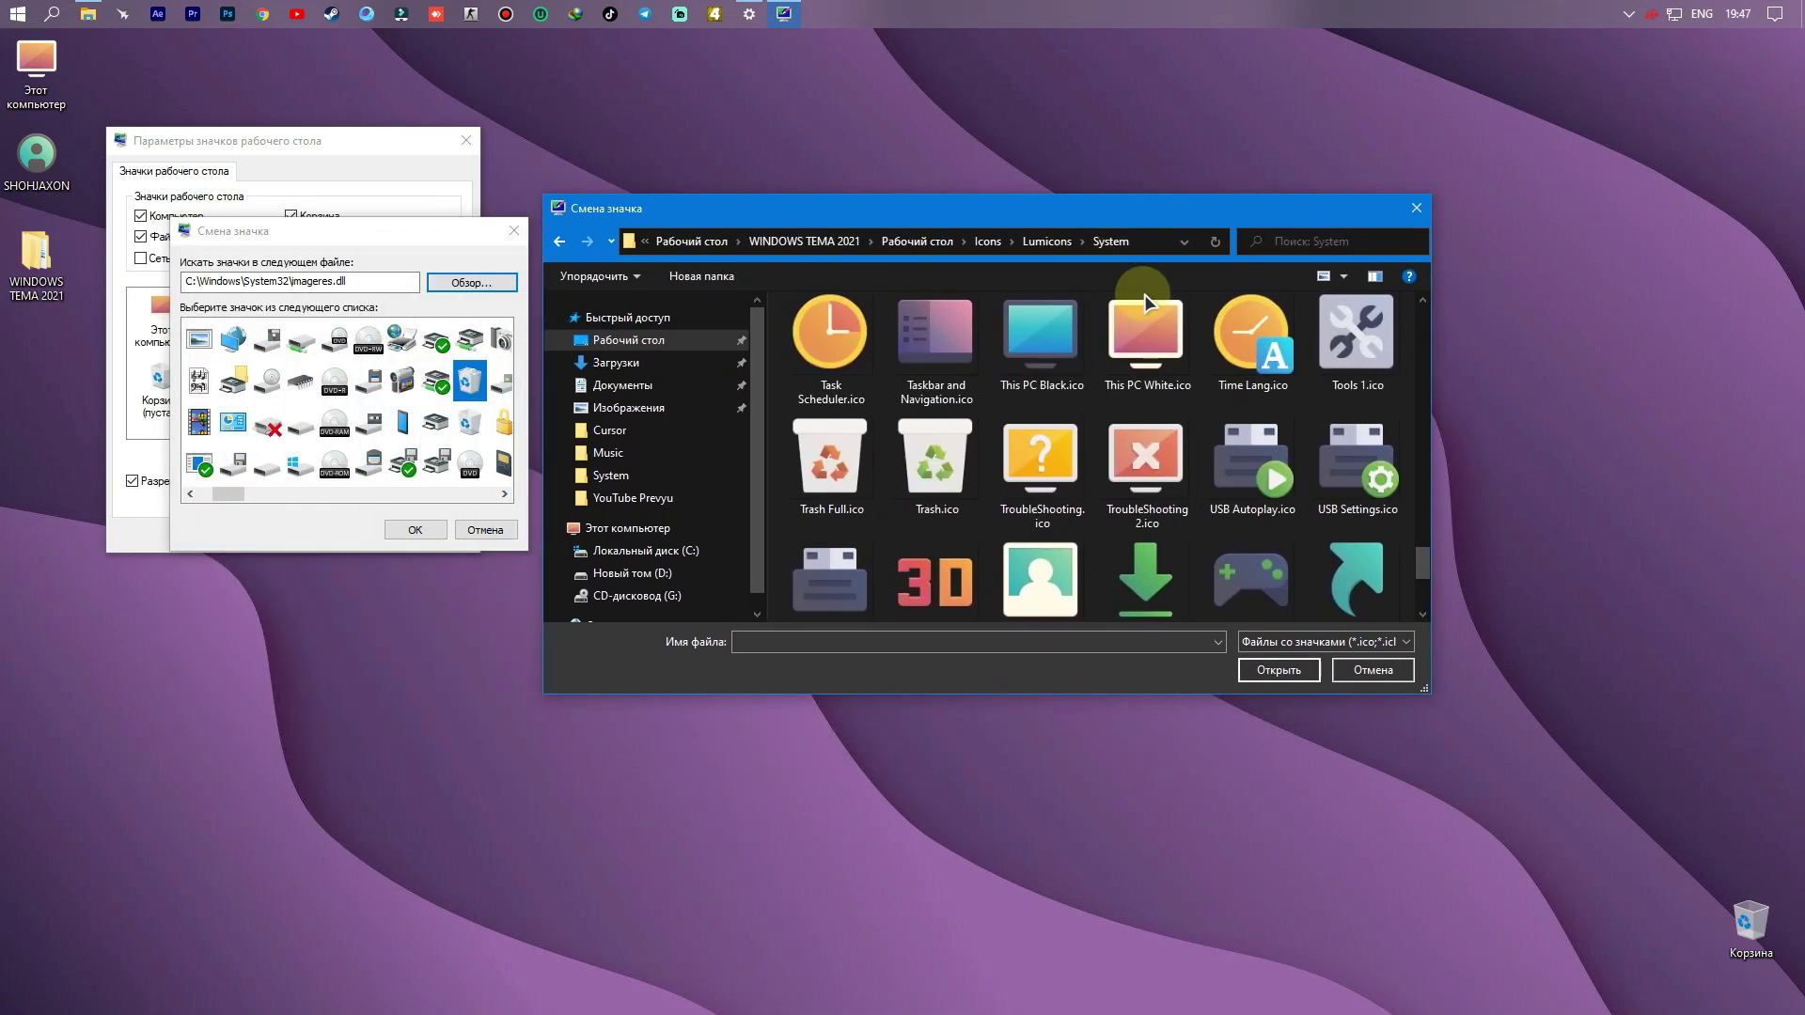
pyautogui.moveTo(1426, 575); pyautogui.dragTo(1431, 565)
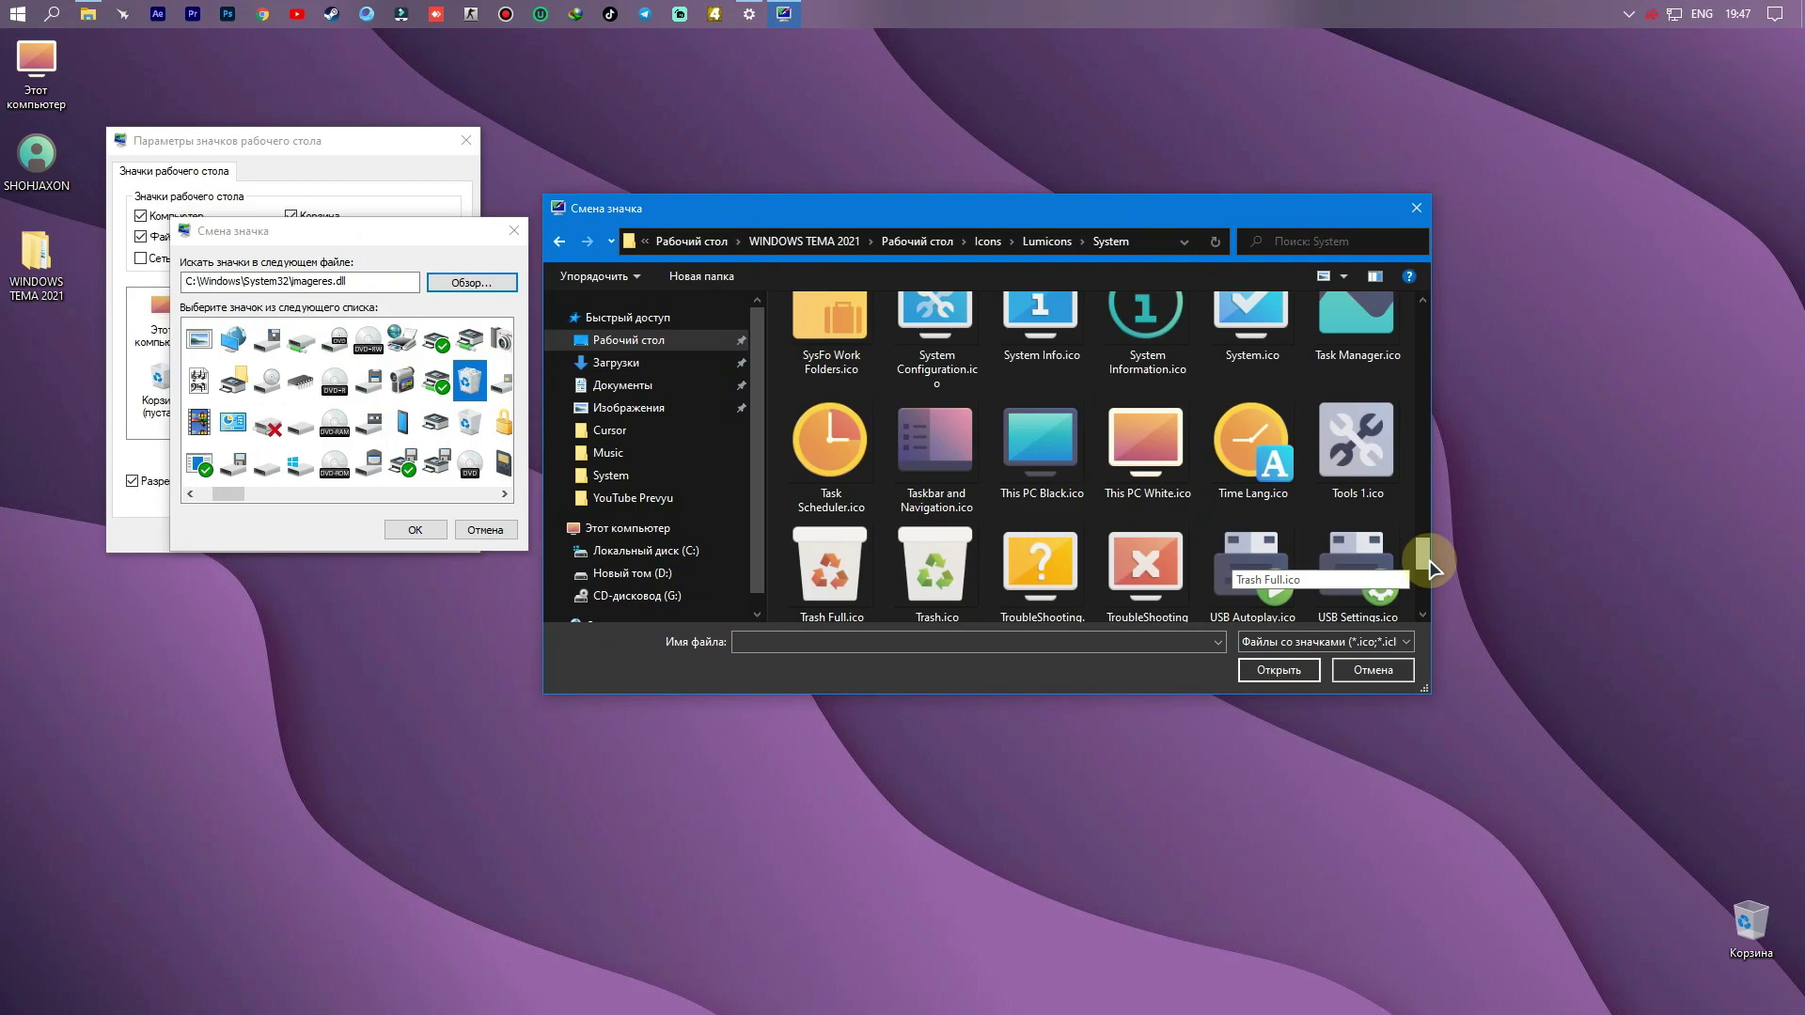
pyautogui.click(827, 554)
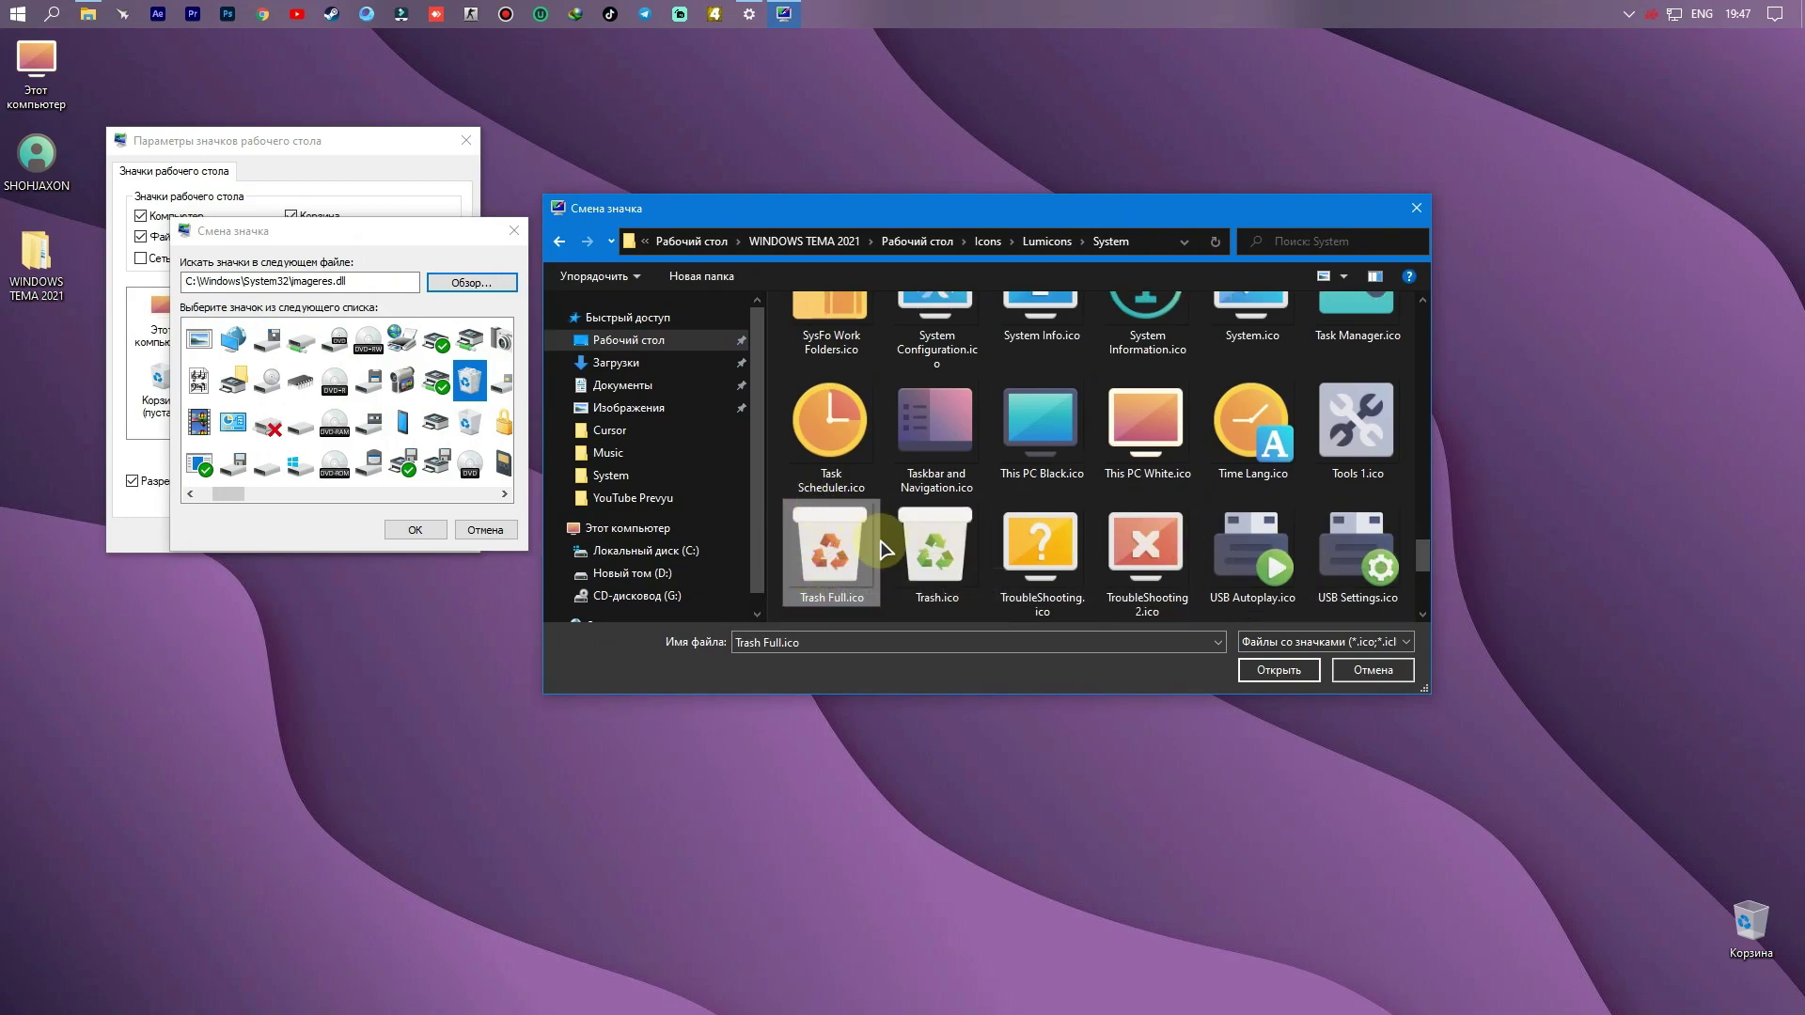
pyautogui.click(1265, 671)
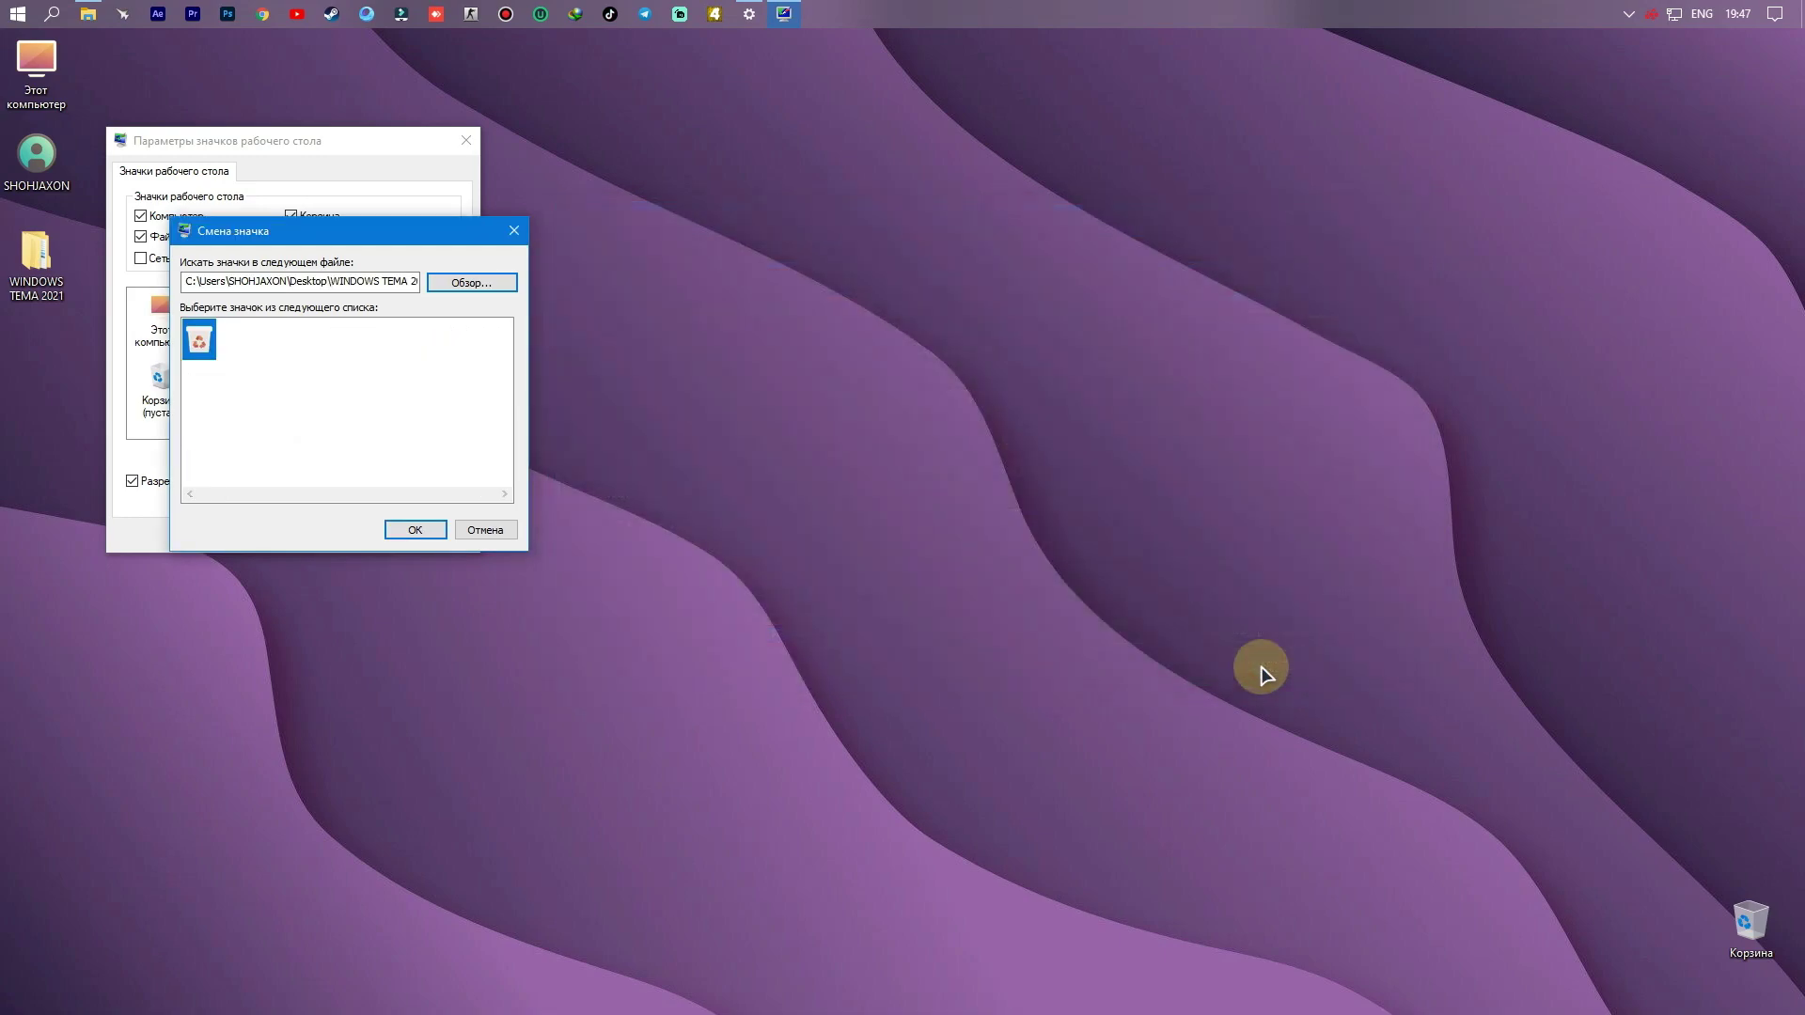
pyautogui.click(422, 532)
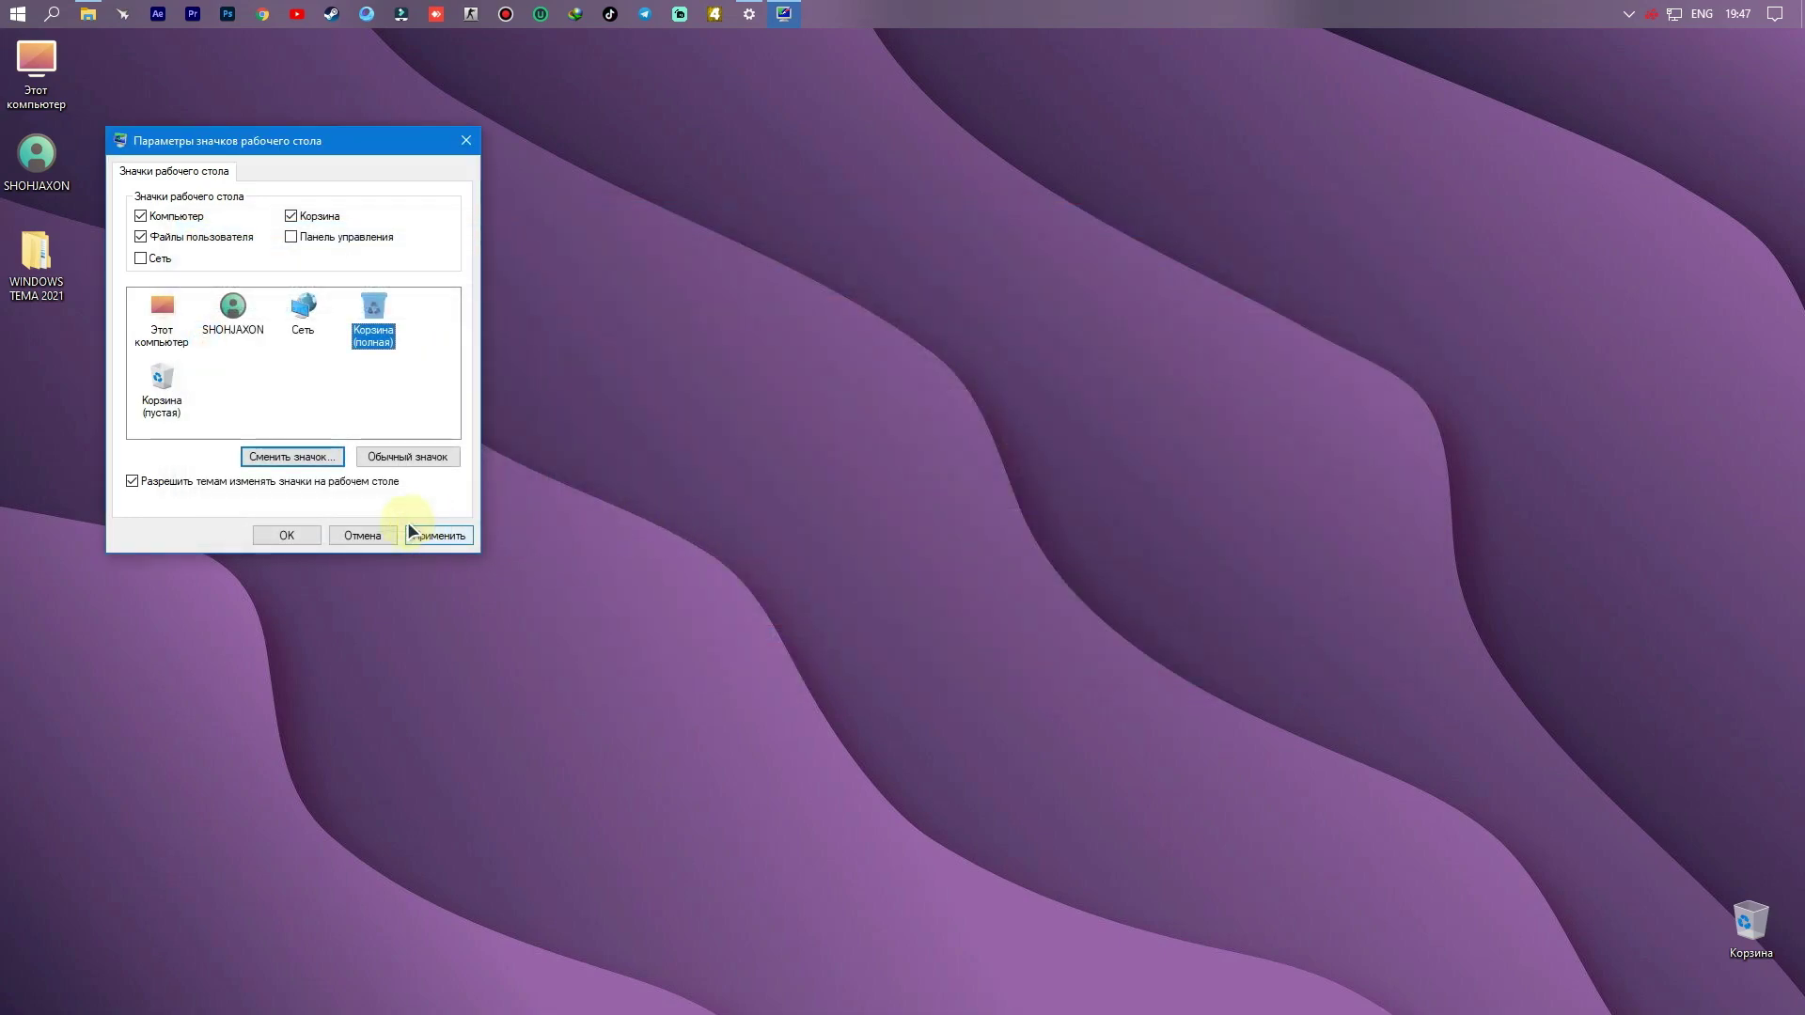
# Step: Start changing the Корзина (пустая) icon and browse to WINDOWS TEMA 2021 > Рабочий стол > Icons > Lumicons > System on the desktop
pyautogui.click(404, 378)
pyautogui.click(158, 393)
pyautogui.click(315, 459)
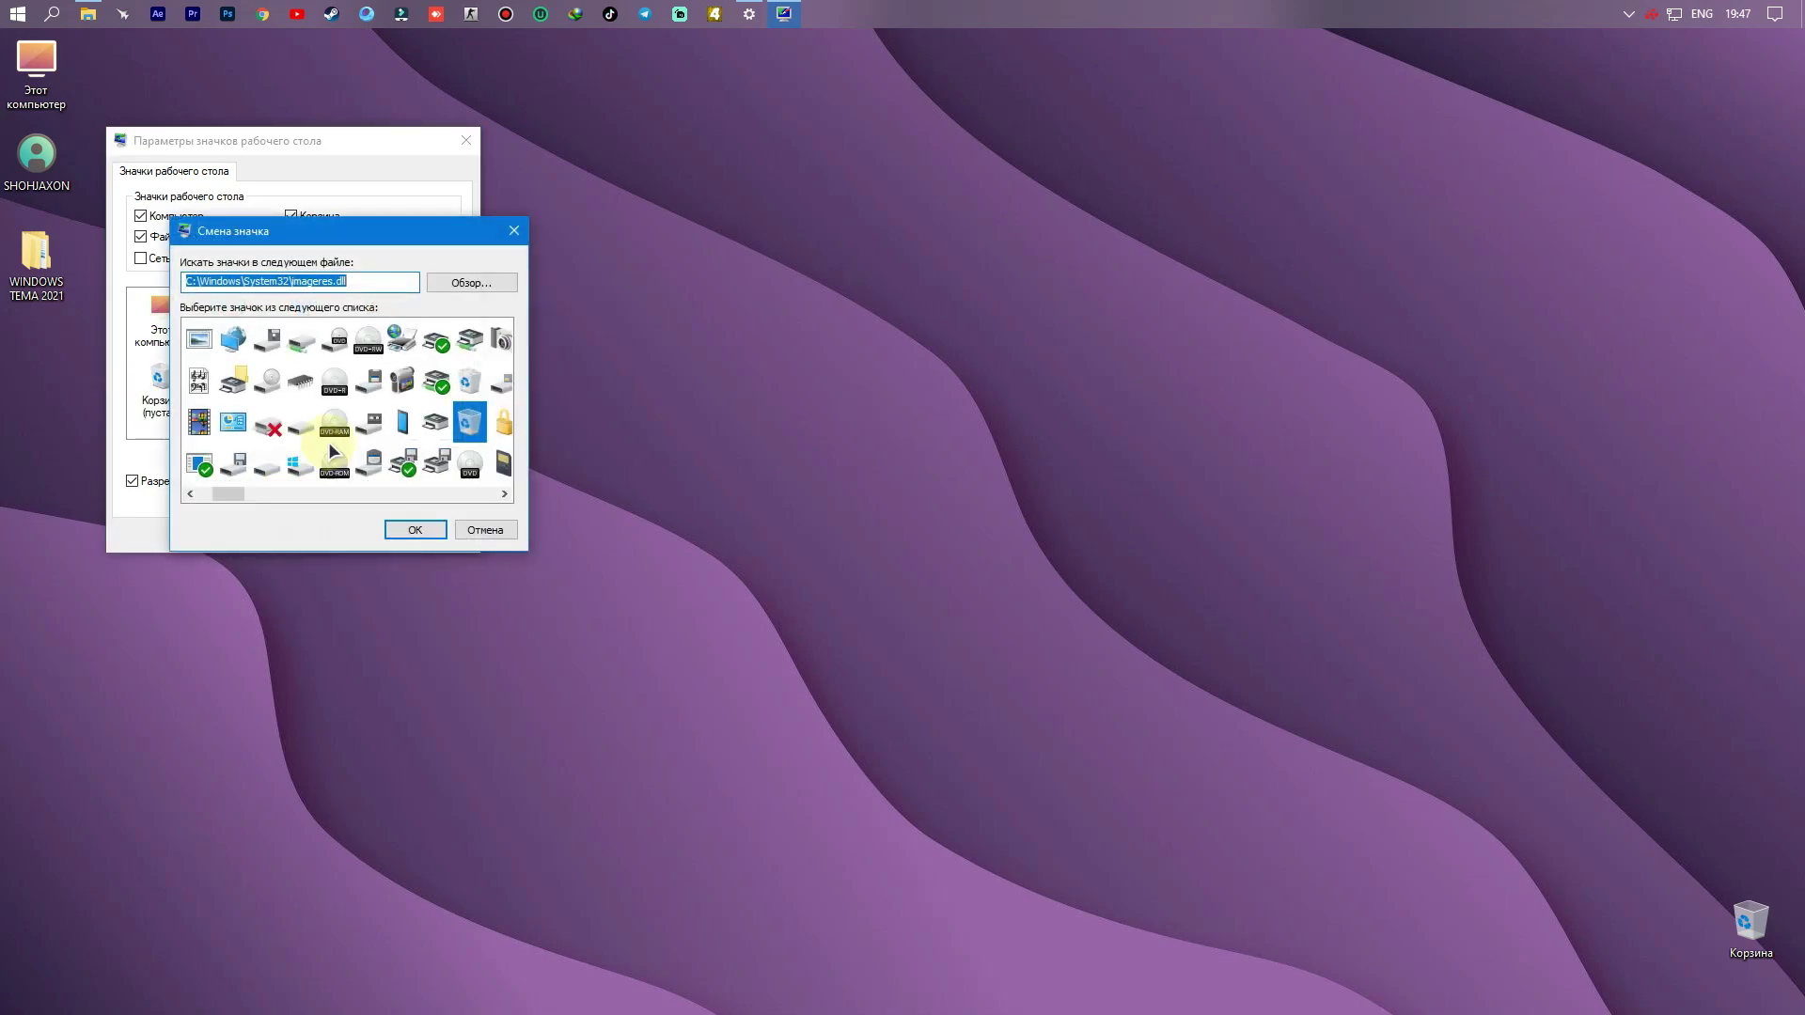
pyautogui.click(494, 291)
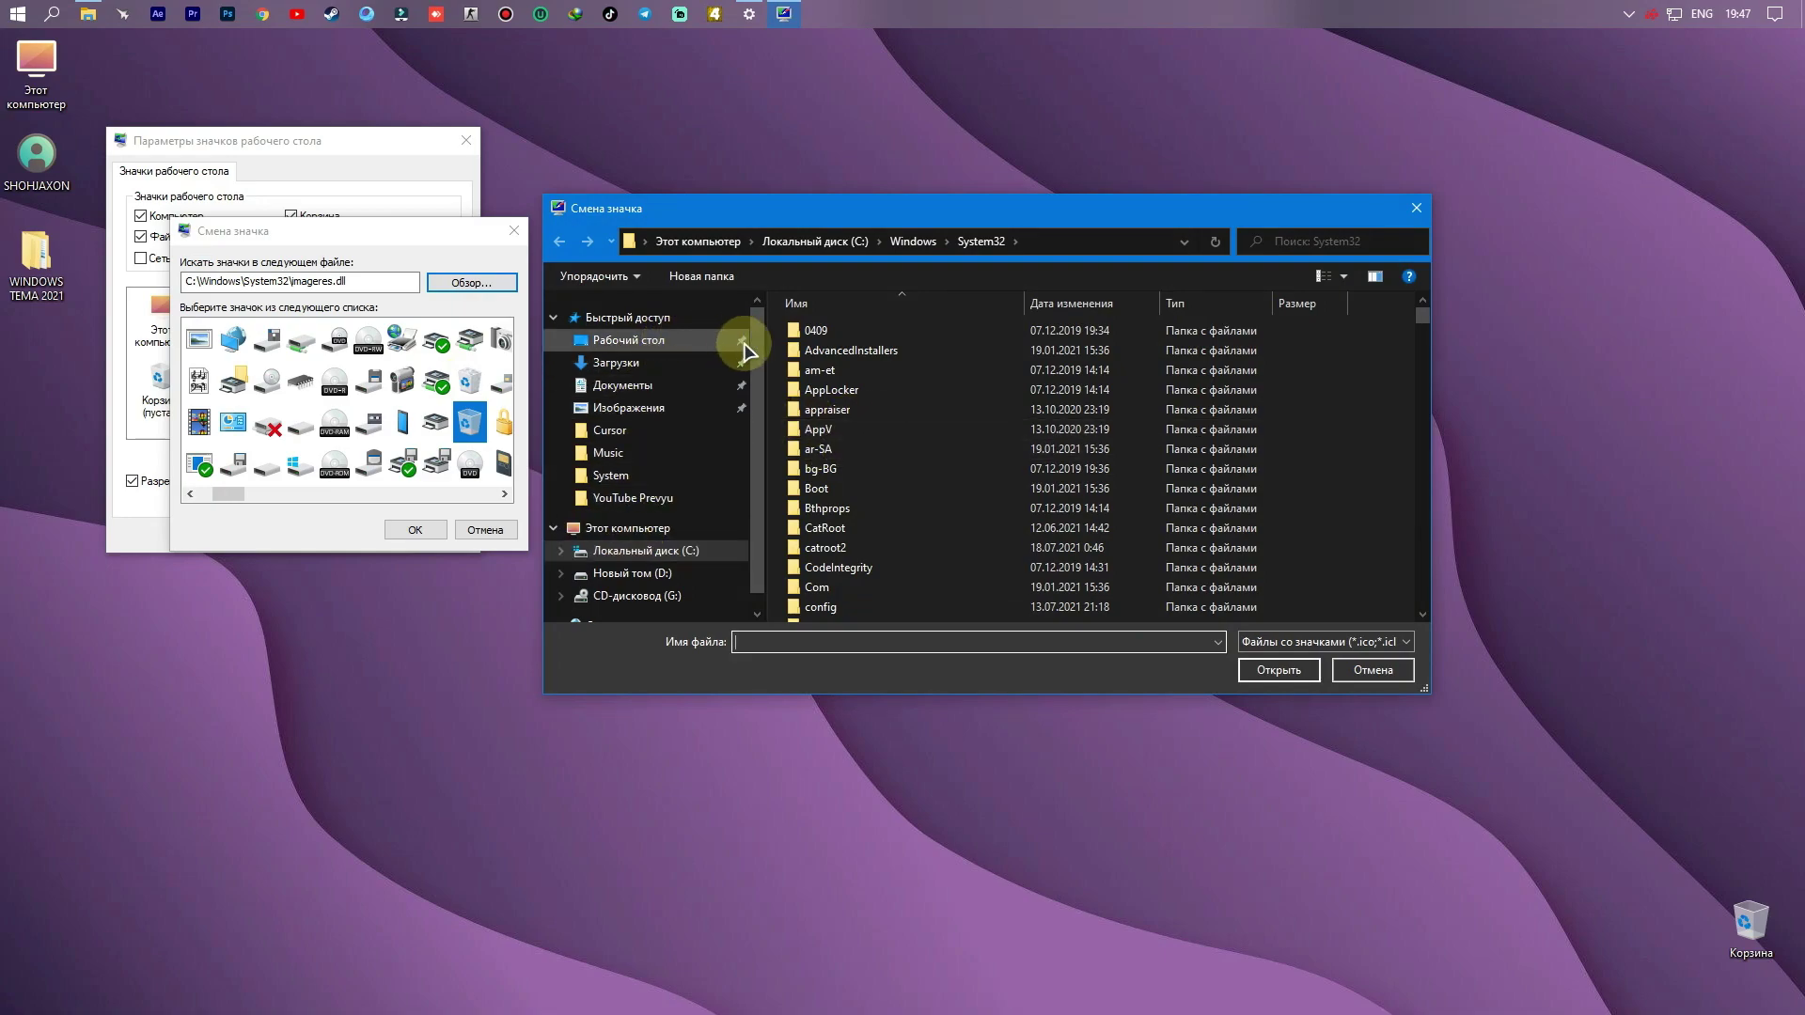
pyautogui.click(684, 342)
pyautogui.doubleClick(851, 353)
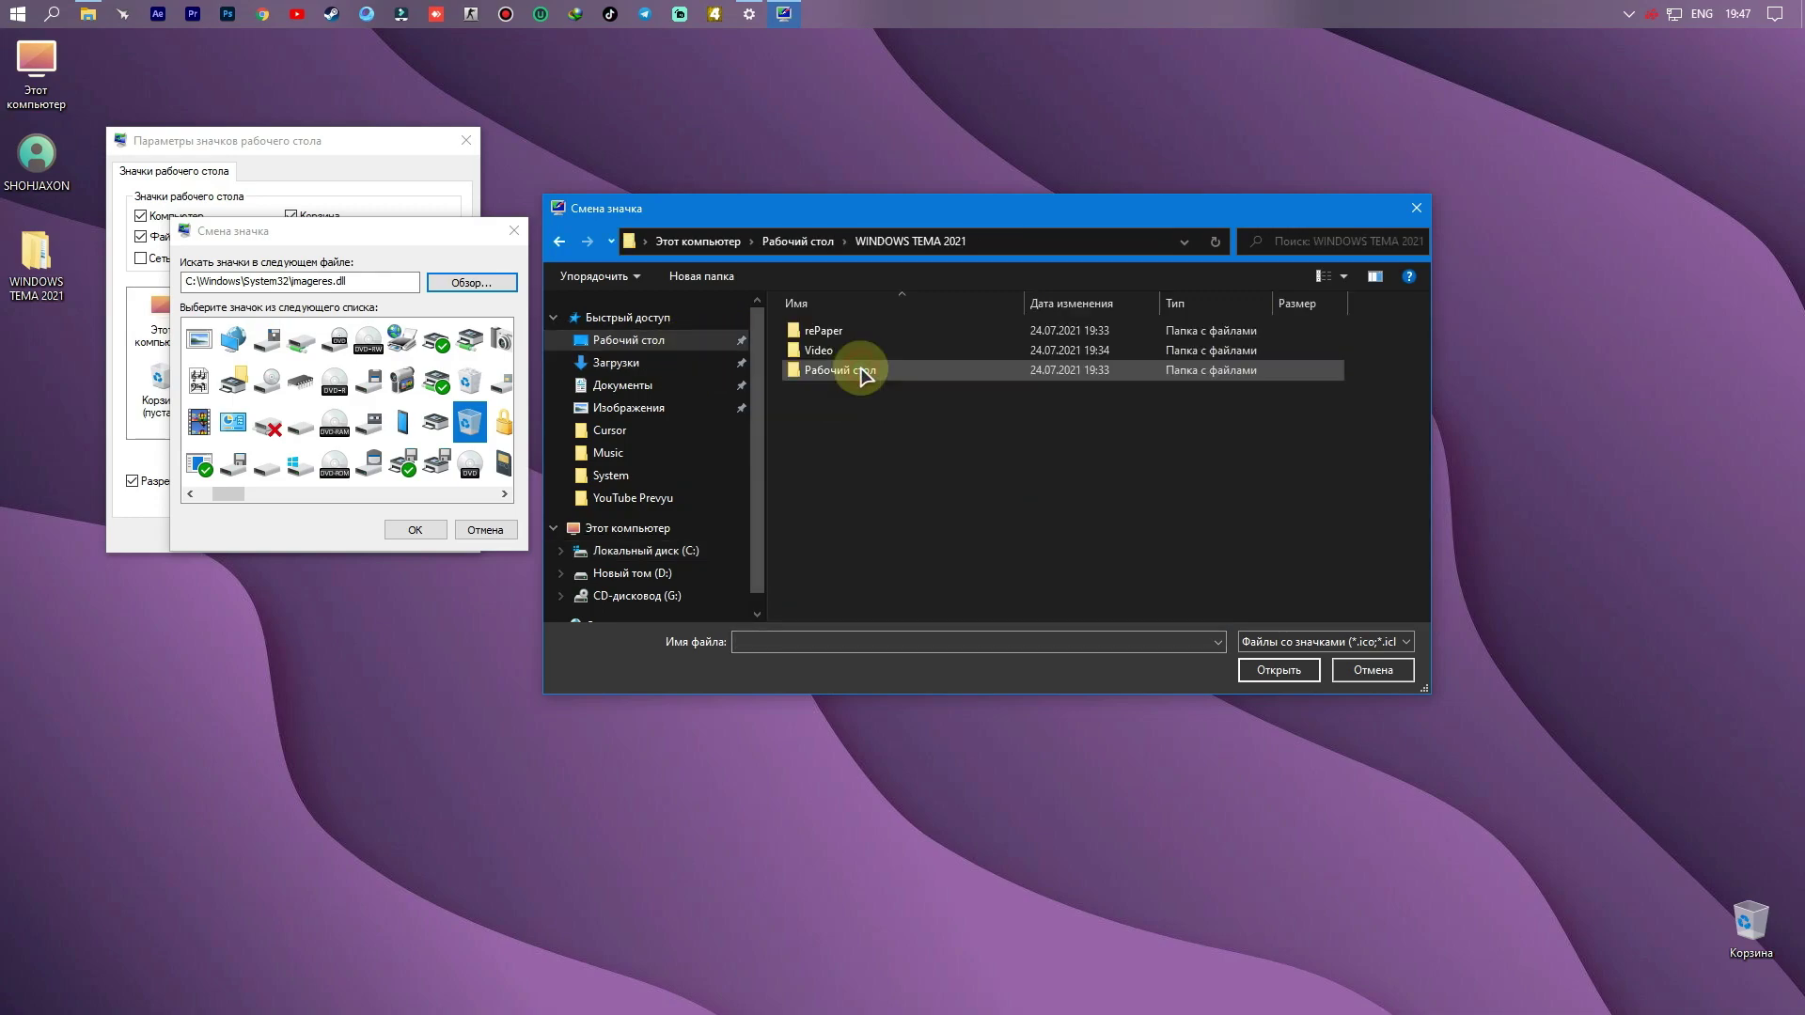
pyautogui.doubleClick(886, 369)
pyautogui.doubleClick(863, 370)
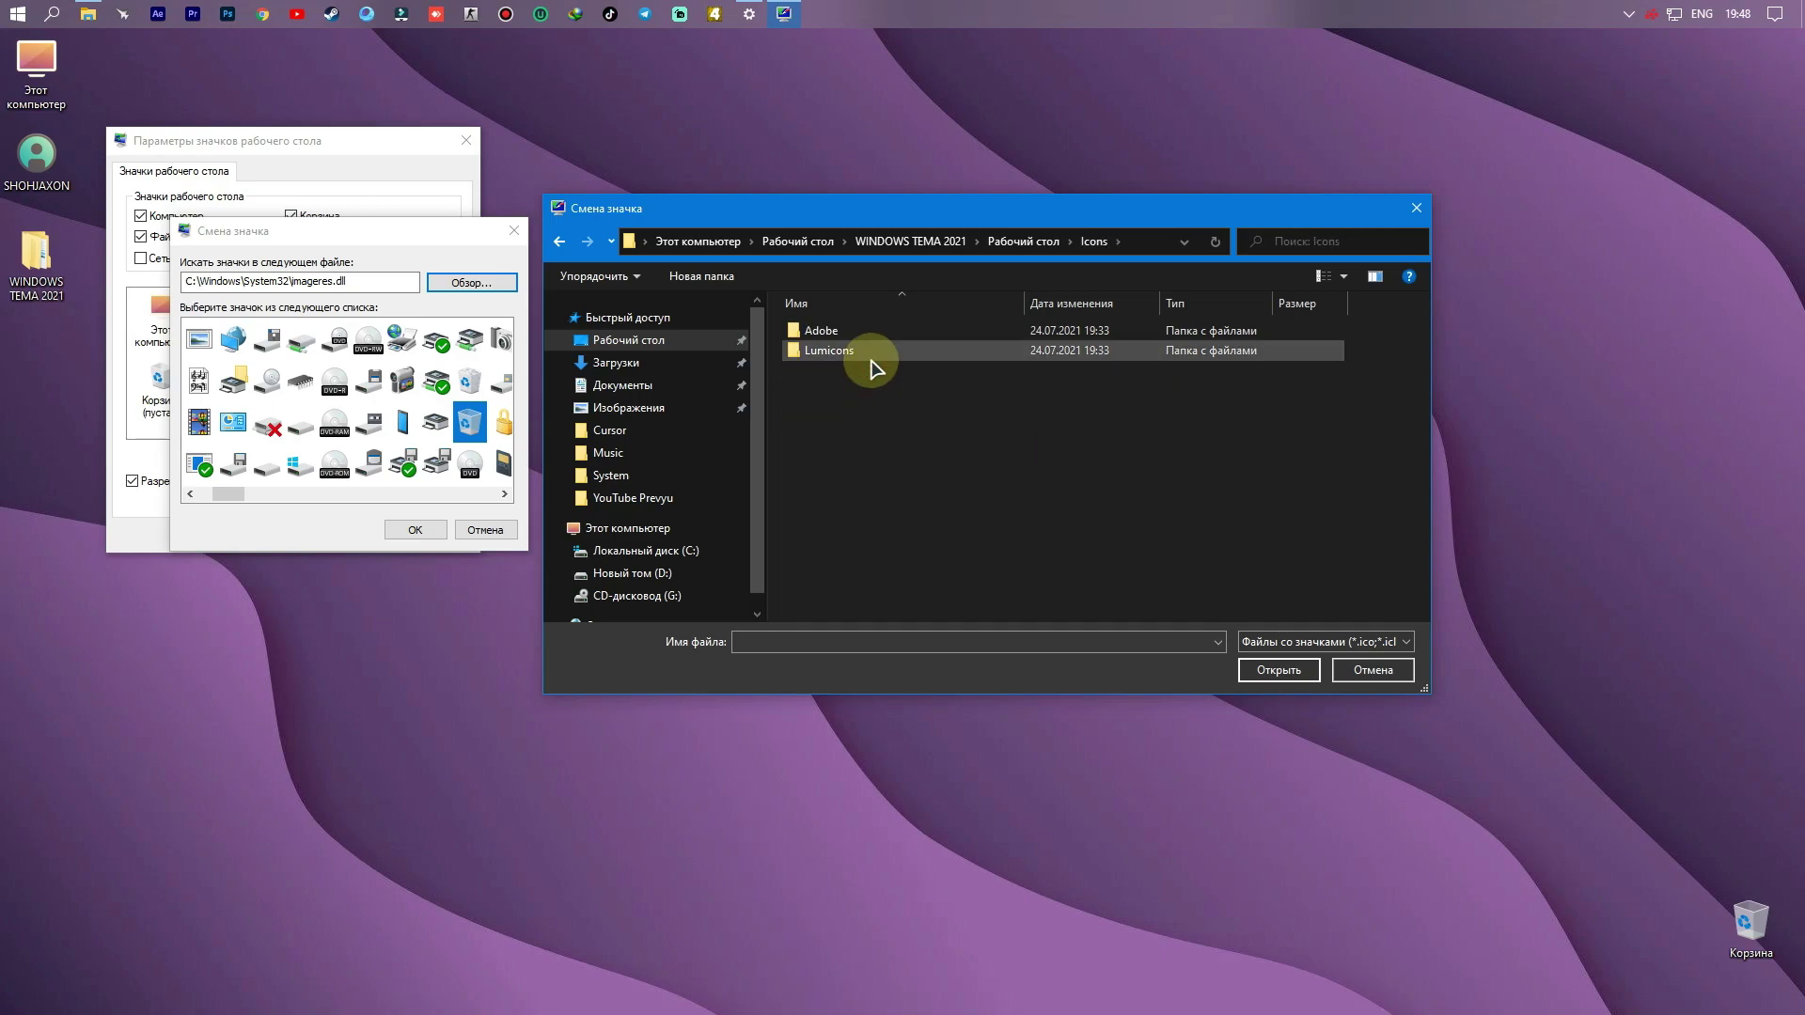
pyautogui.doubleClick(872, 366)
pyautogui.doubleClick(1012, 347)
# Step: Set Trash.ico as the icon for Корзина (пустая) and apply the desktop icon settings
pyautogui.scroll(-15, 1165, 432)
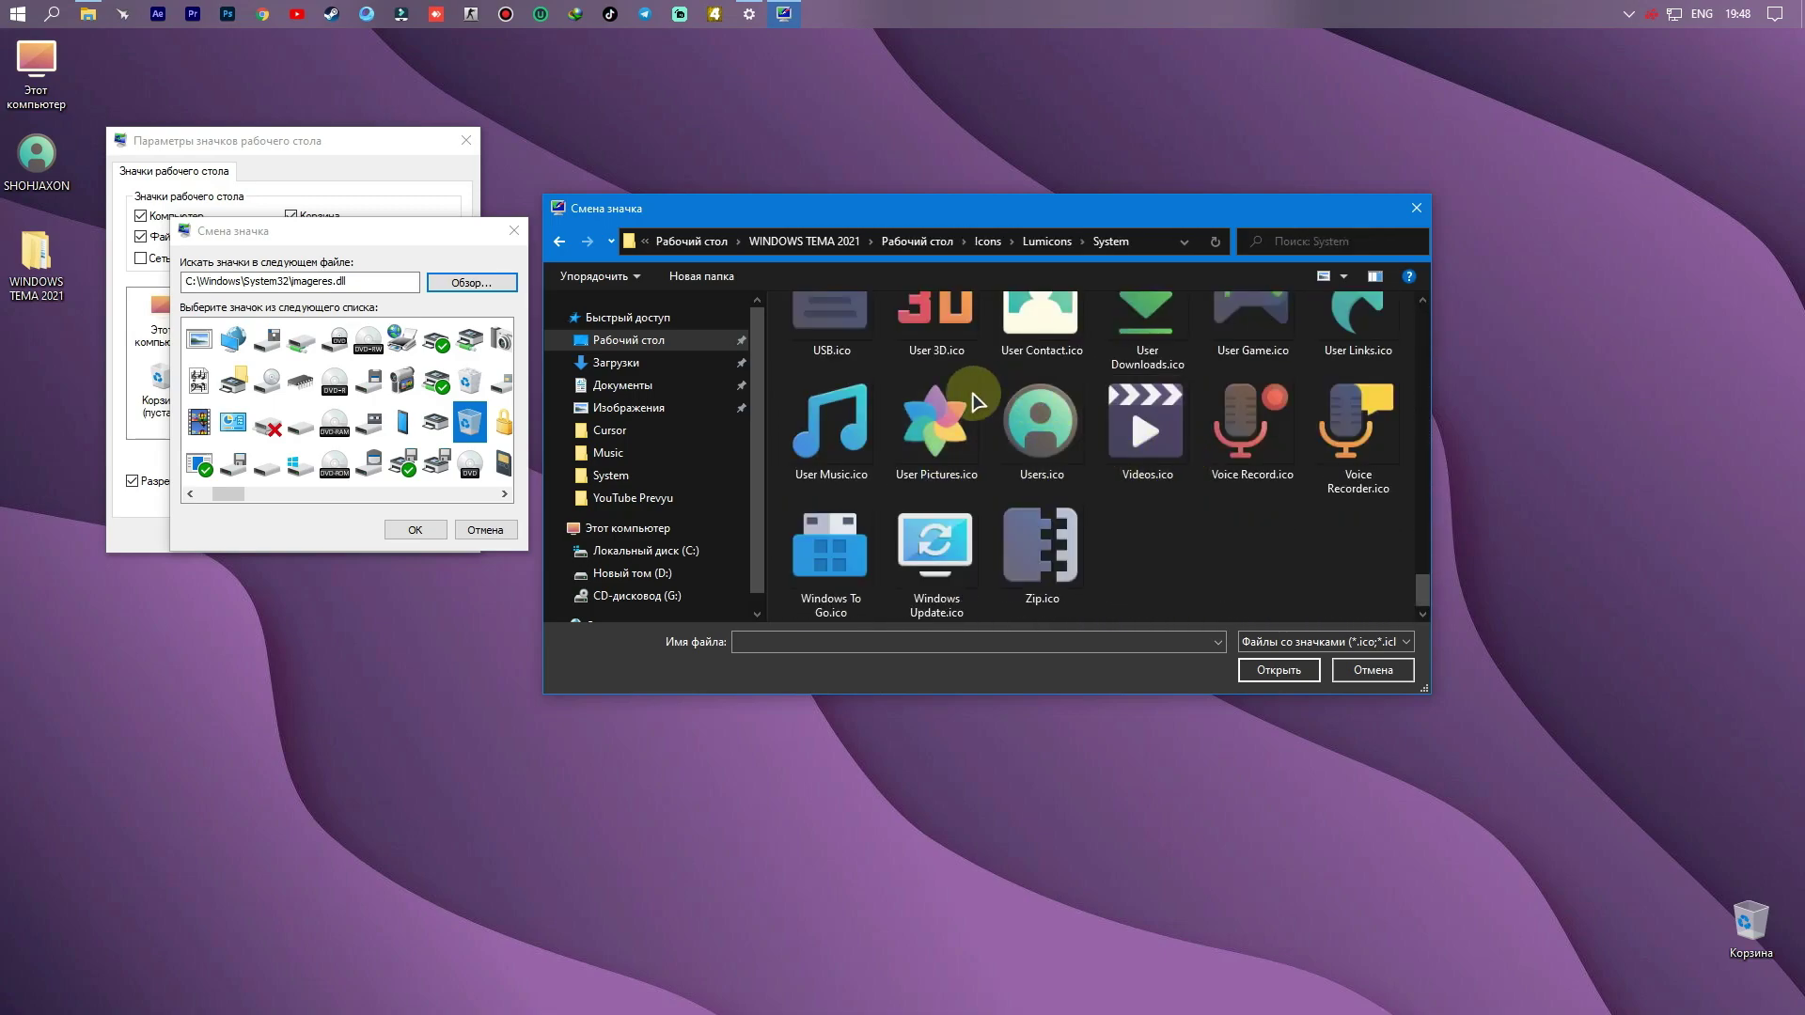
pyautogui.moveTo(1424, 593); pyautogui.dragTo(1382, 555)
pyautogui.click(929, 397)
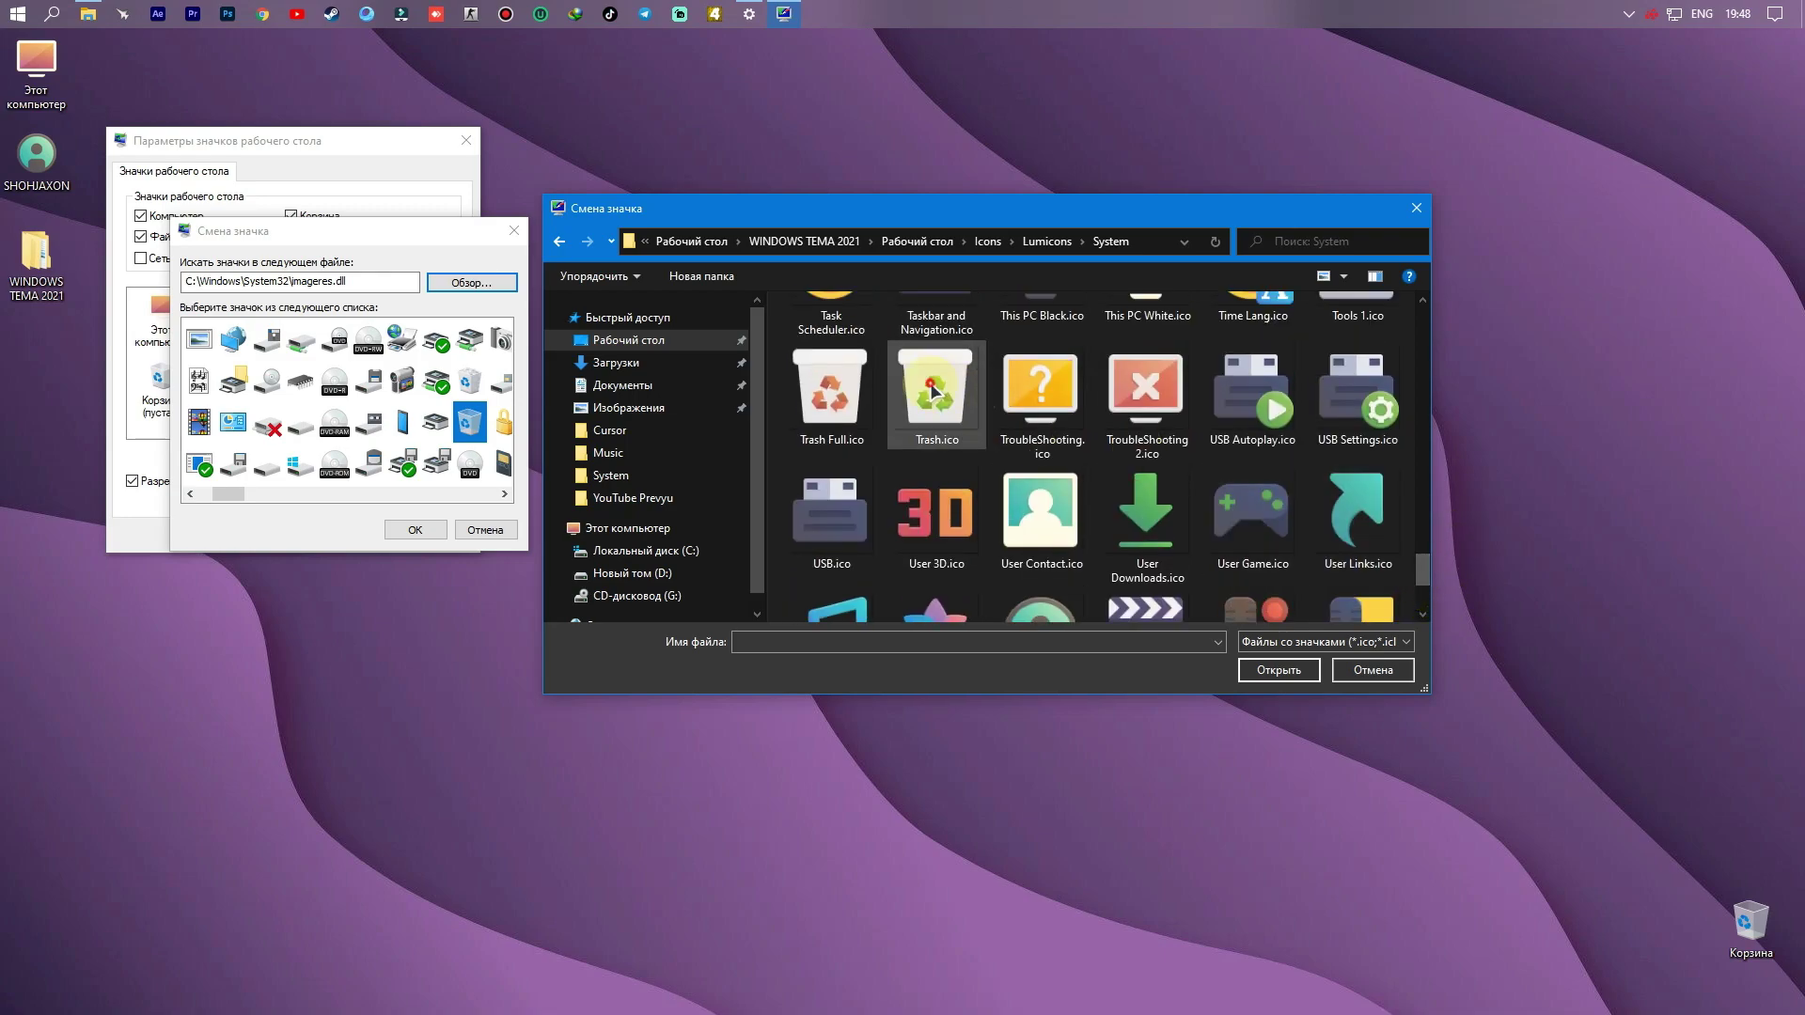
pyautogui.click(1301, 670)
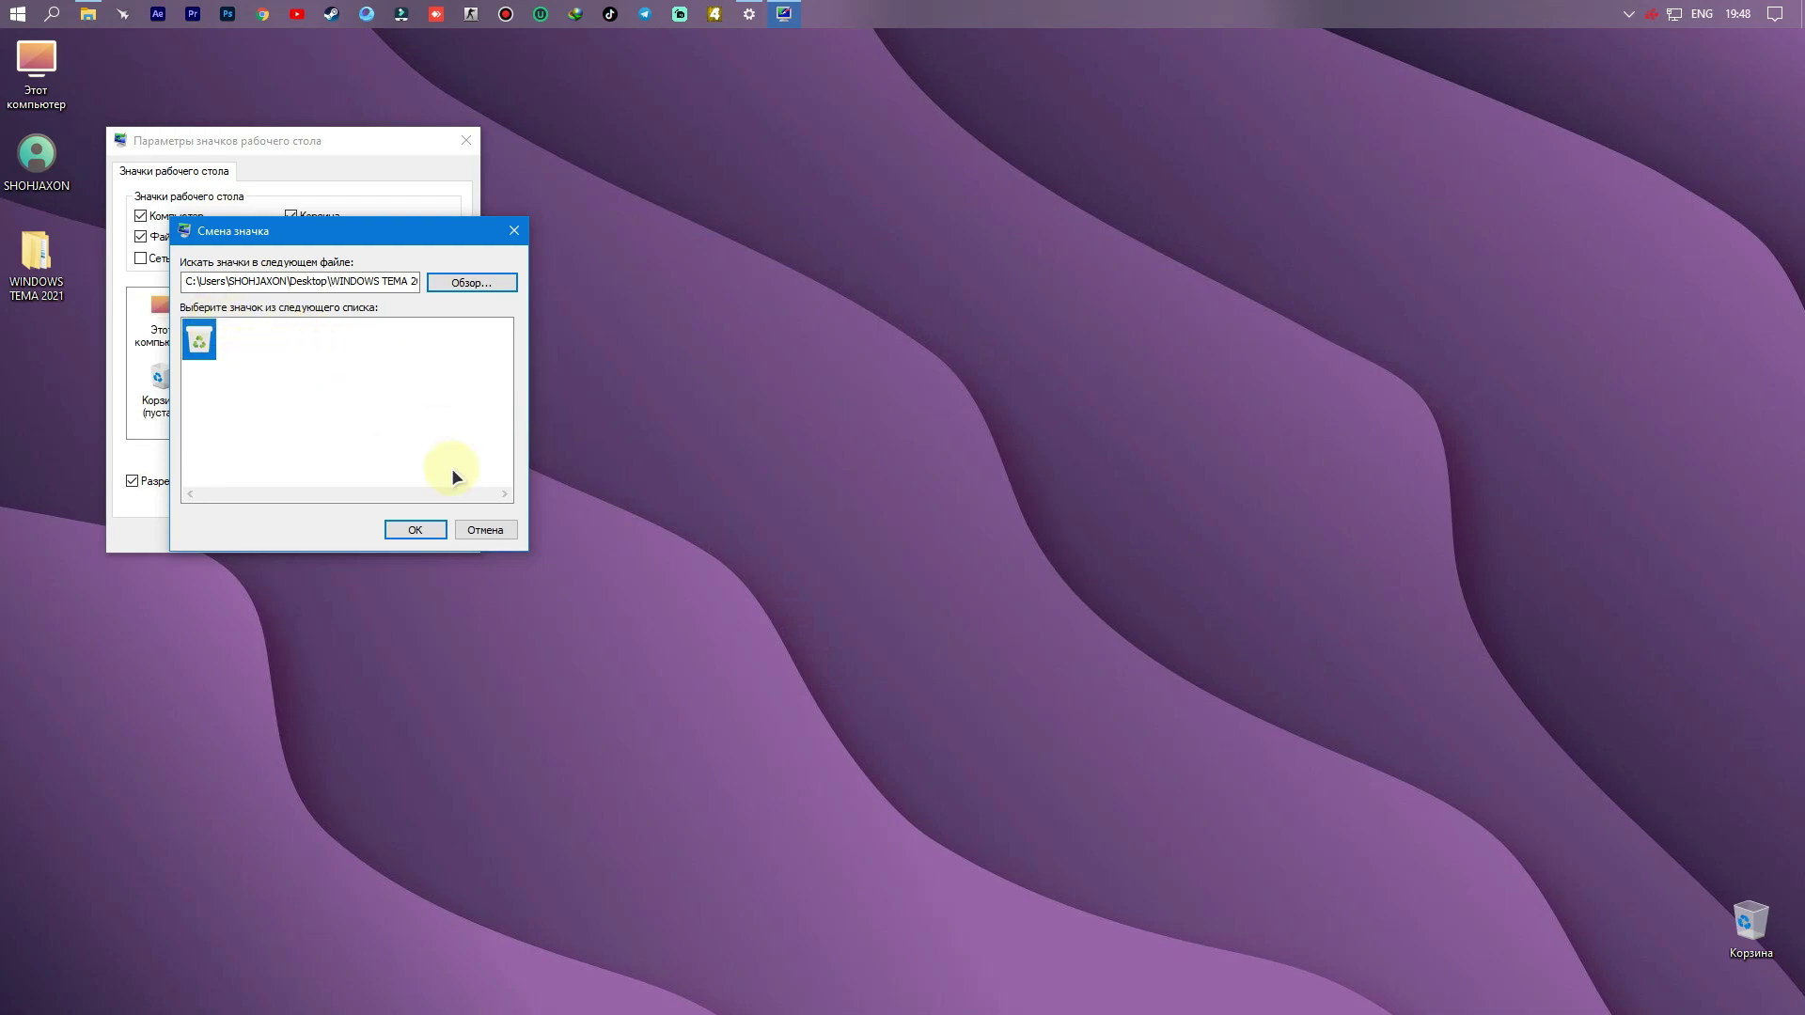
pyautogui.click(422, 530)
pyautogui.click(248, 404)
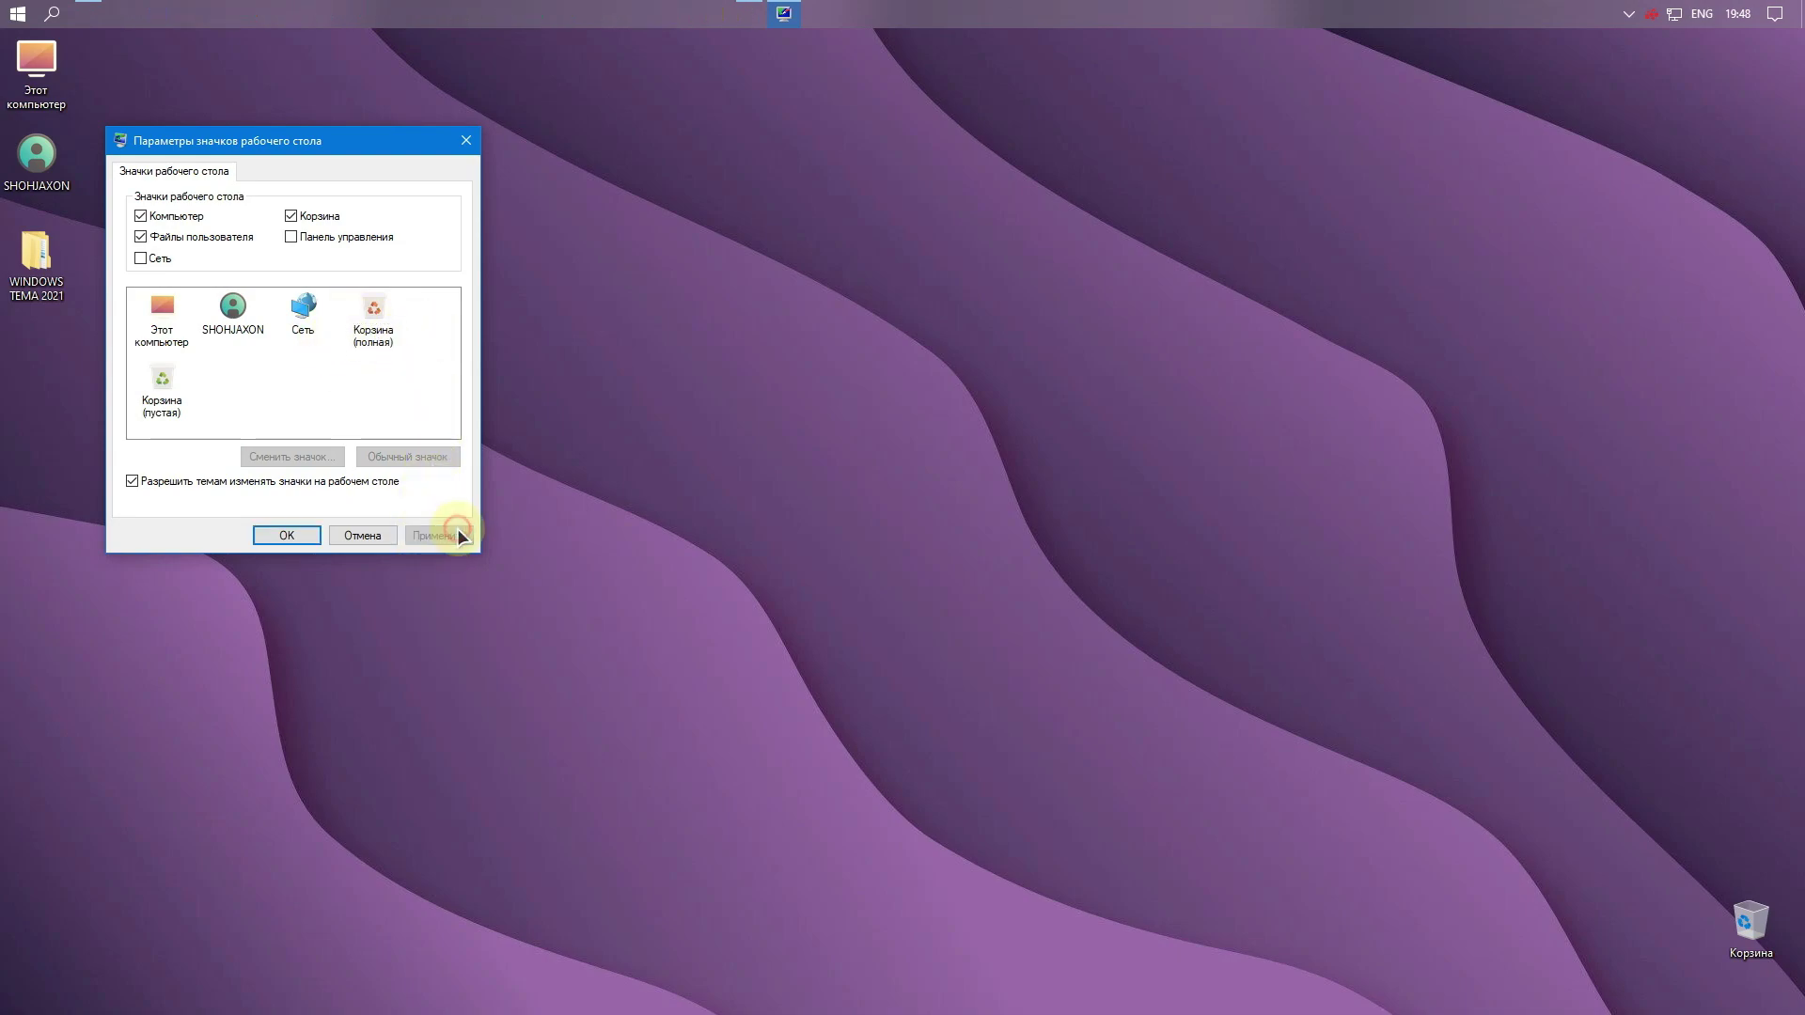
pyautogui.click(285, 535)
# Step: Refresh the desktop
pyautogui.moveTo(113, 66); pyautogui.dragTo(93, 238)
pyautogui.click(94, 238)
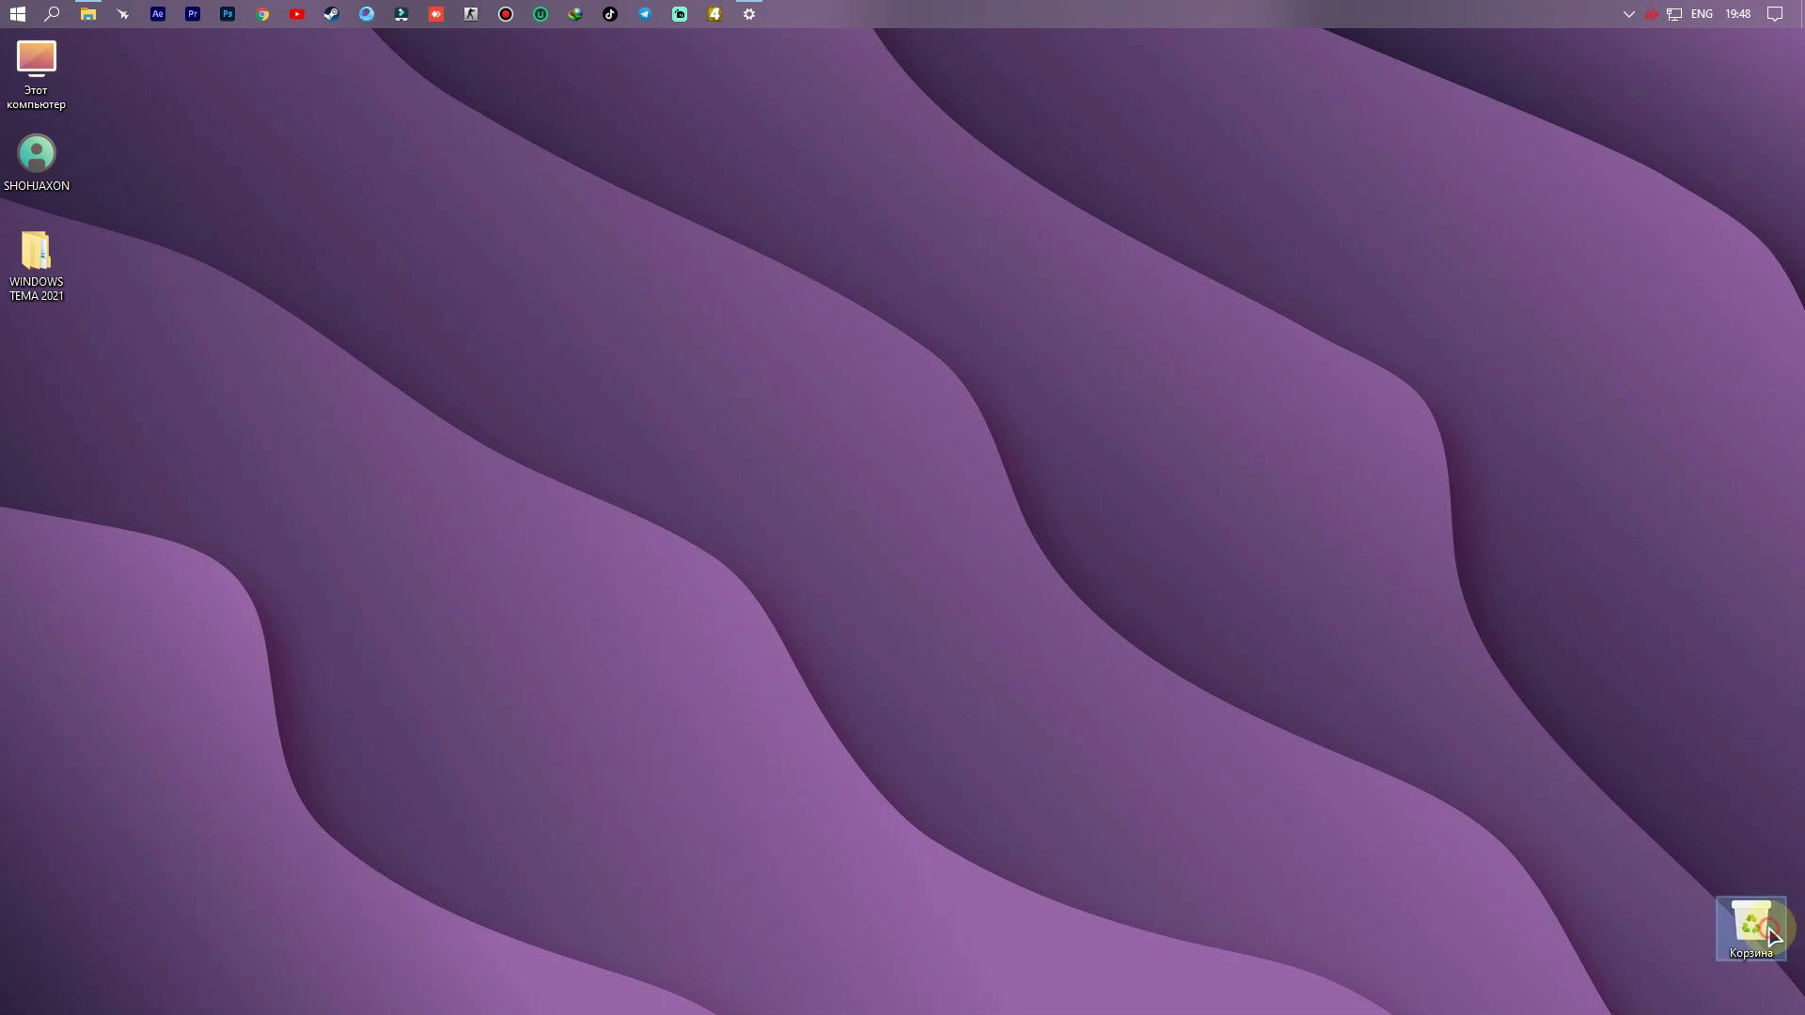
pyautogui.rightClick(799, 391)
pyautogui.rightClick(916, 478)
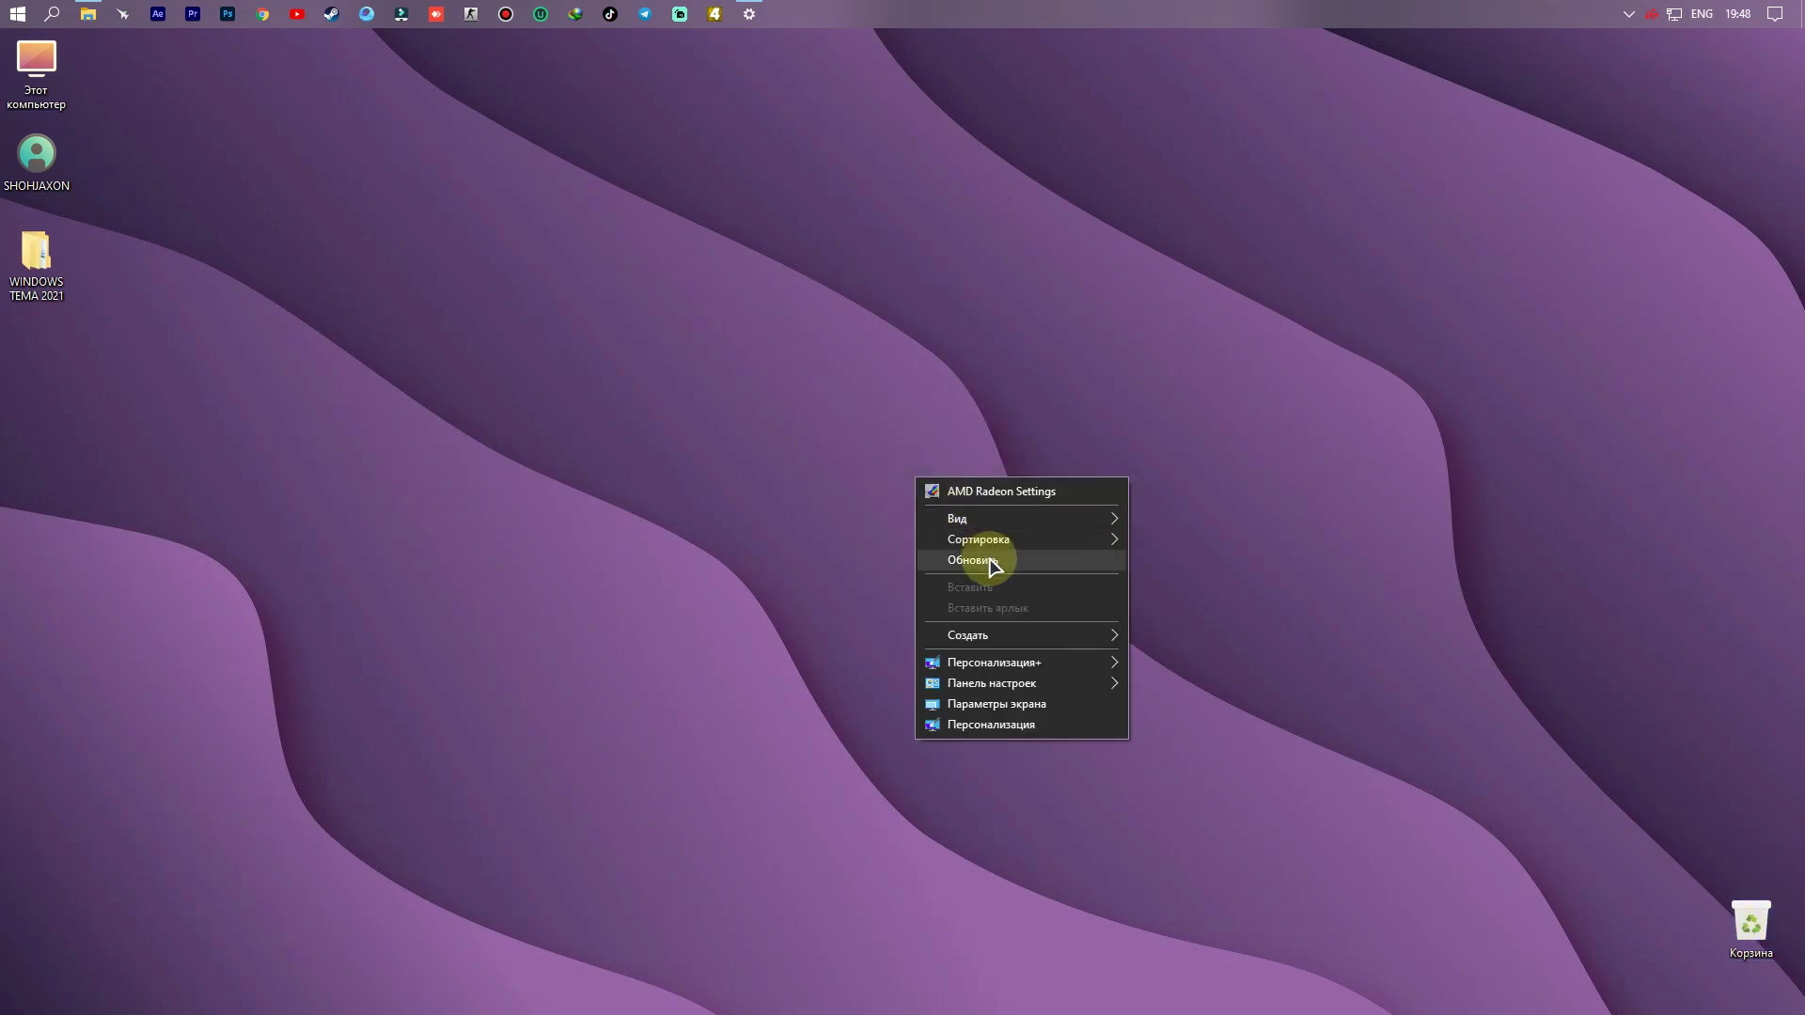
pyautogui.click(978, 565)
# Step: Create a test folder on the desktop and delete it to fill Корзина
pyautogui.rightClick(737, 342)
pyautogui.moveTo(852, 501)
pyautogui.click(1018, 504)
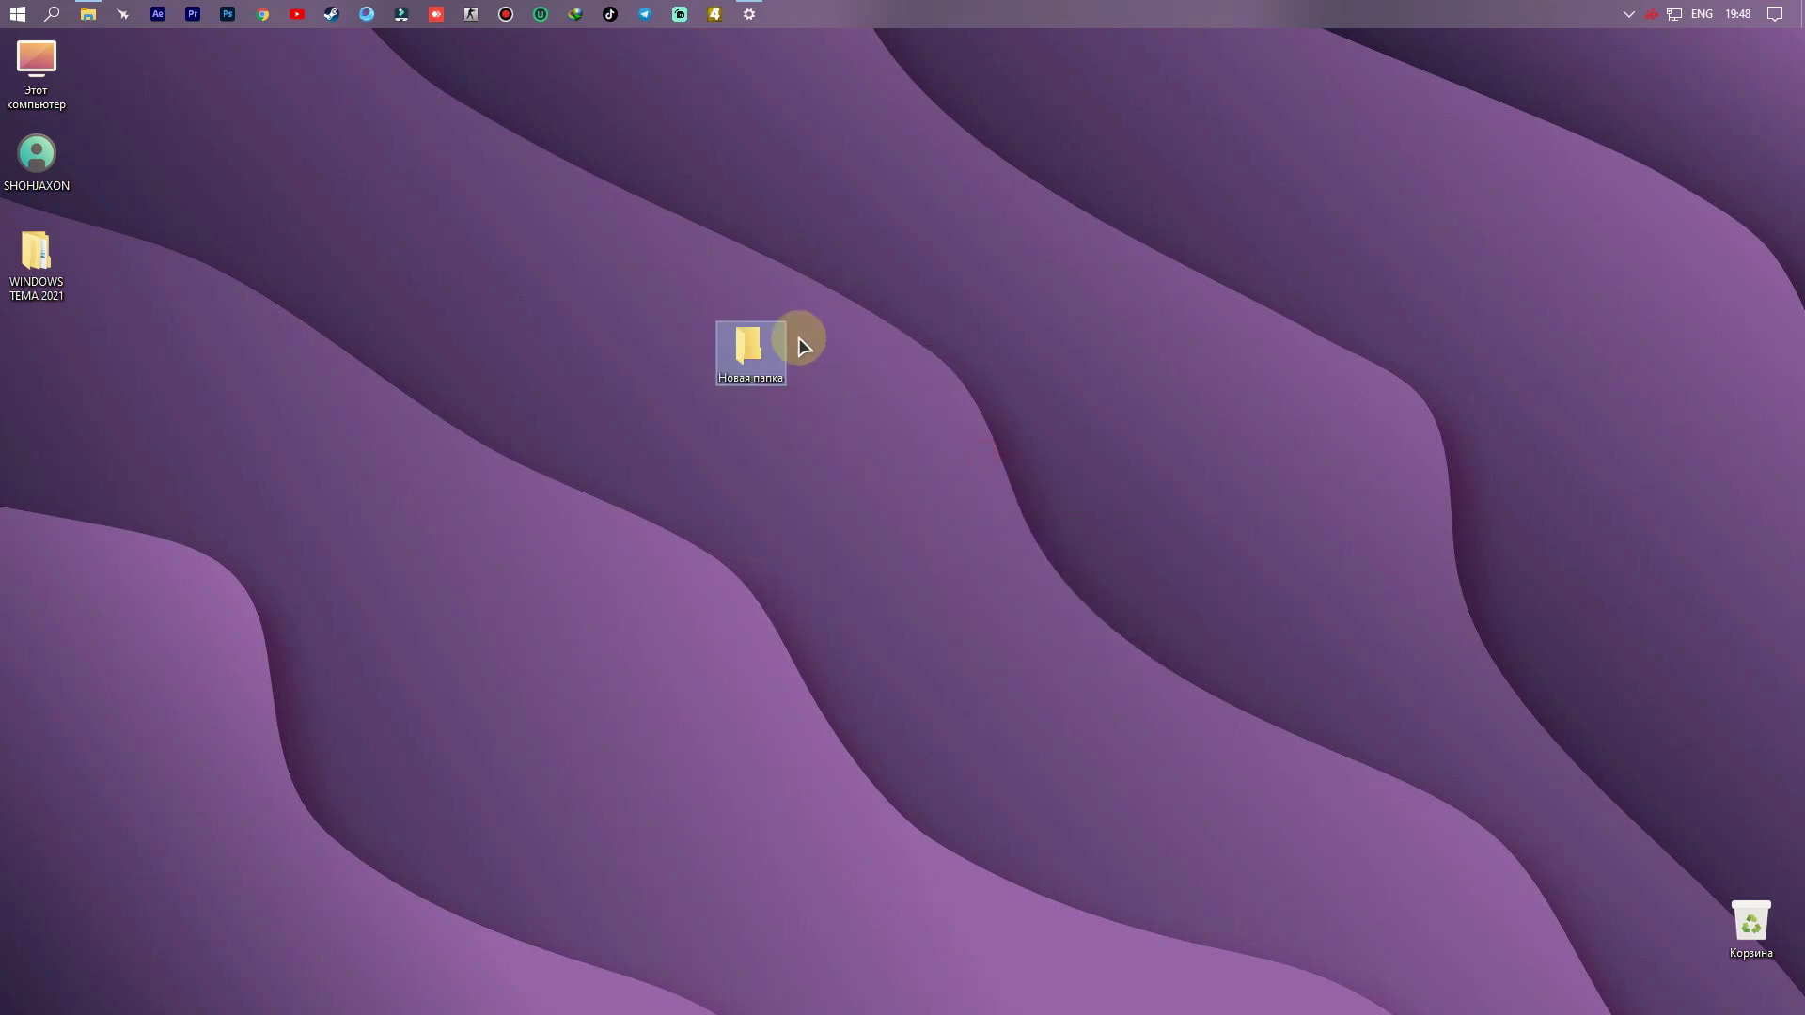
pyautogui.doubleClick(730, 328)
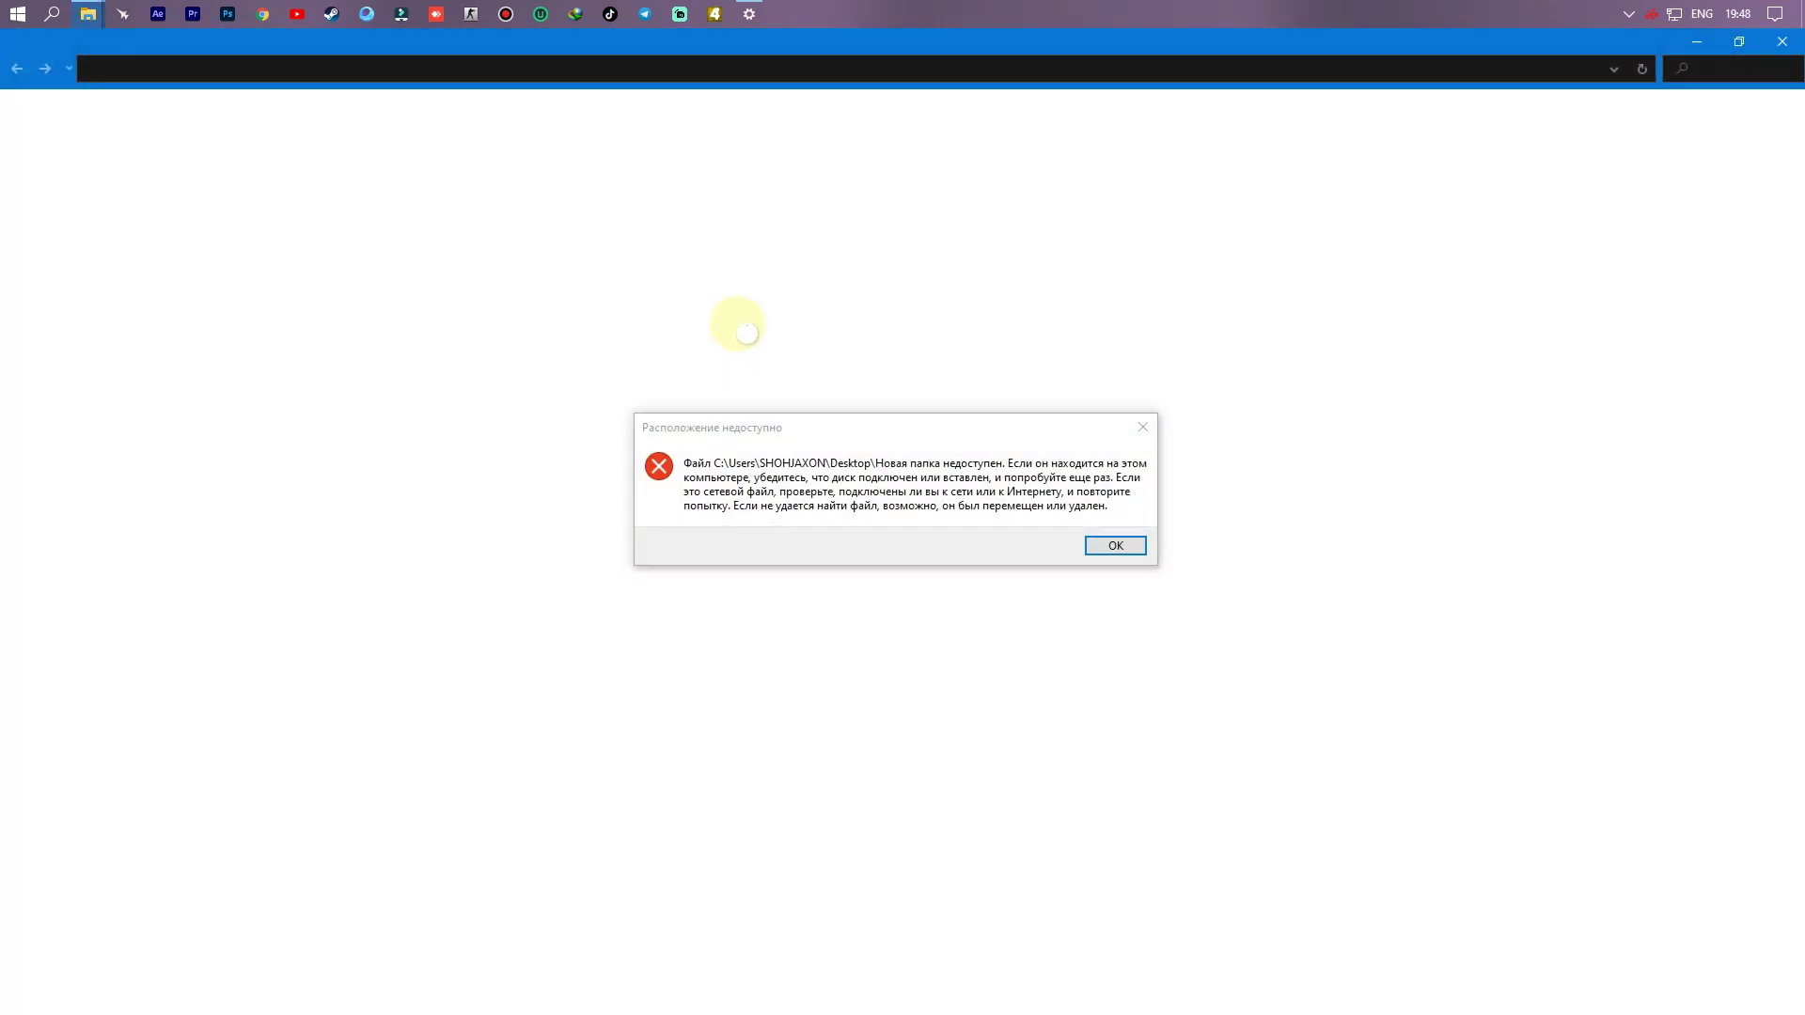
pyautogui.click(1143, 427)
pyautogui.rightClick(894, 263)
pyautogui.click(941, 346)
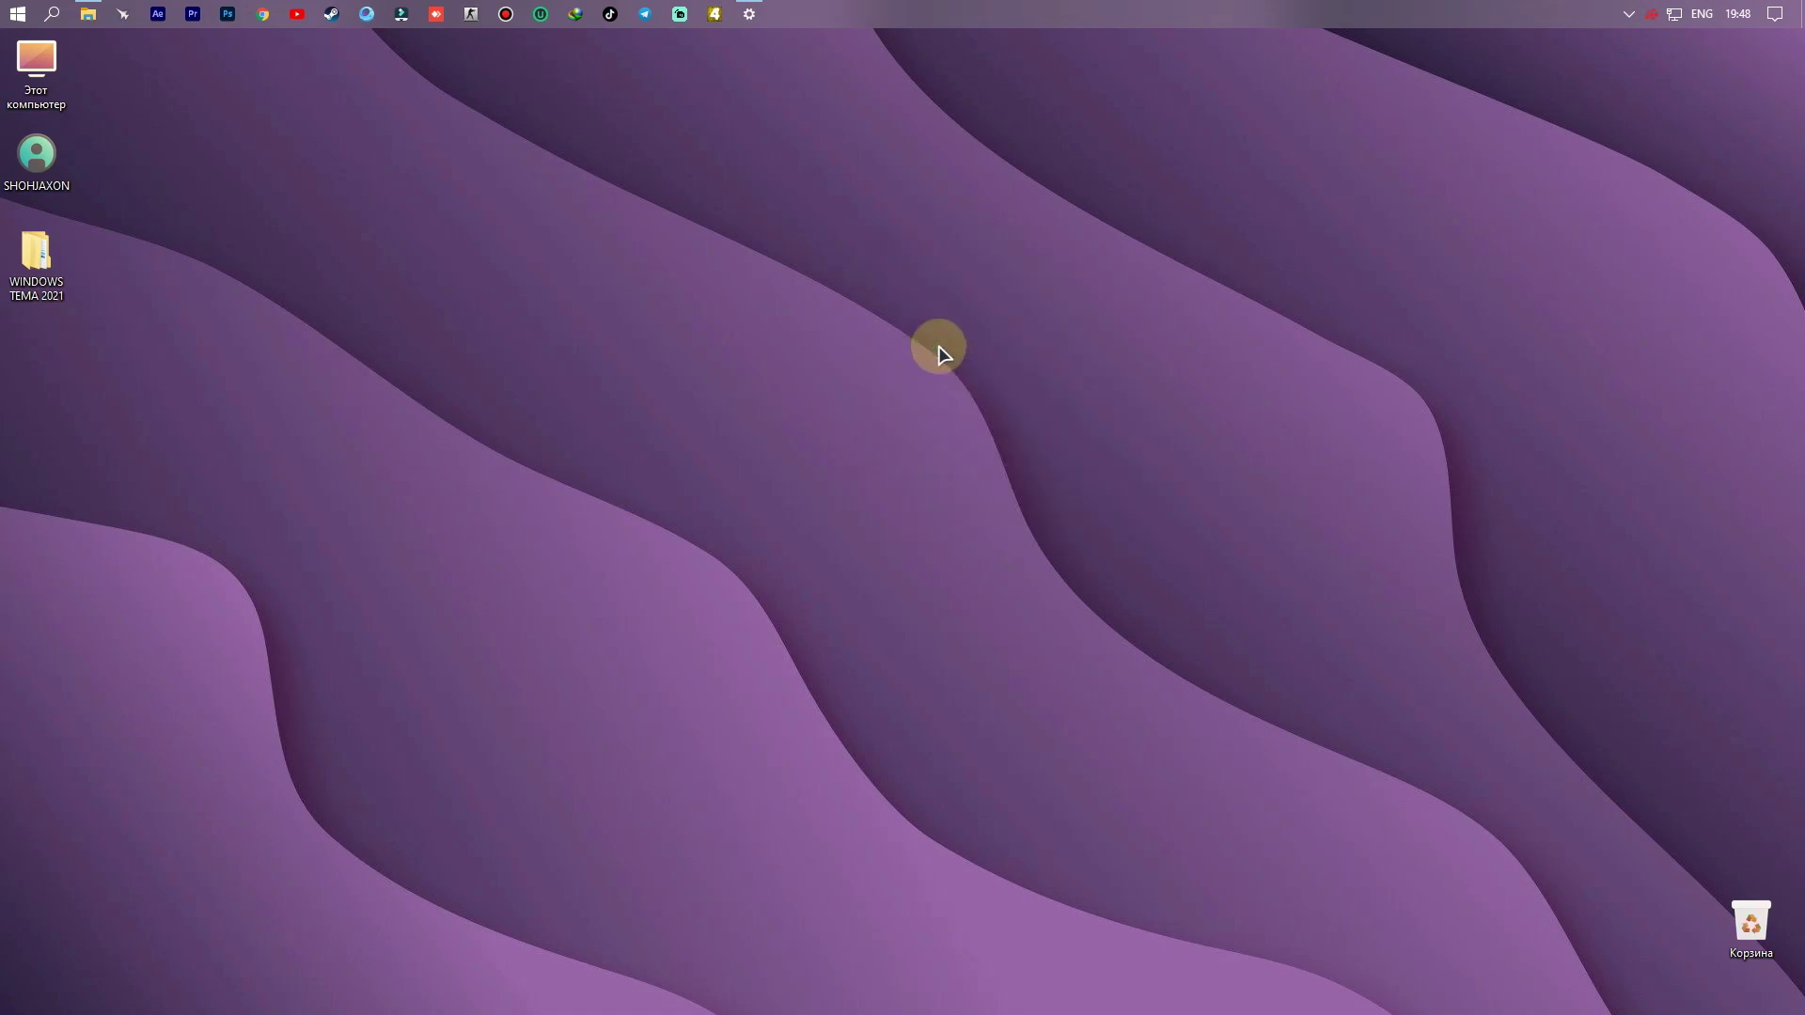
# Step: Check the contents of Корзина and empty it
pyautogui.doubleClick(1752, 929)
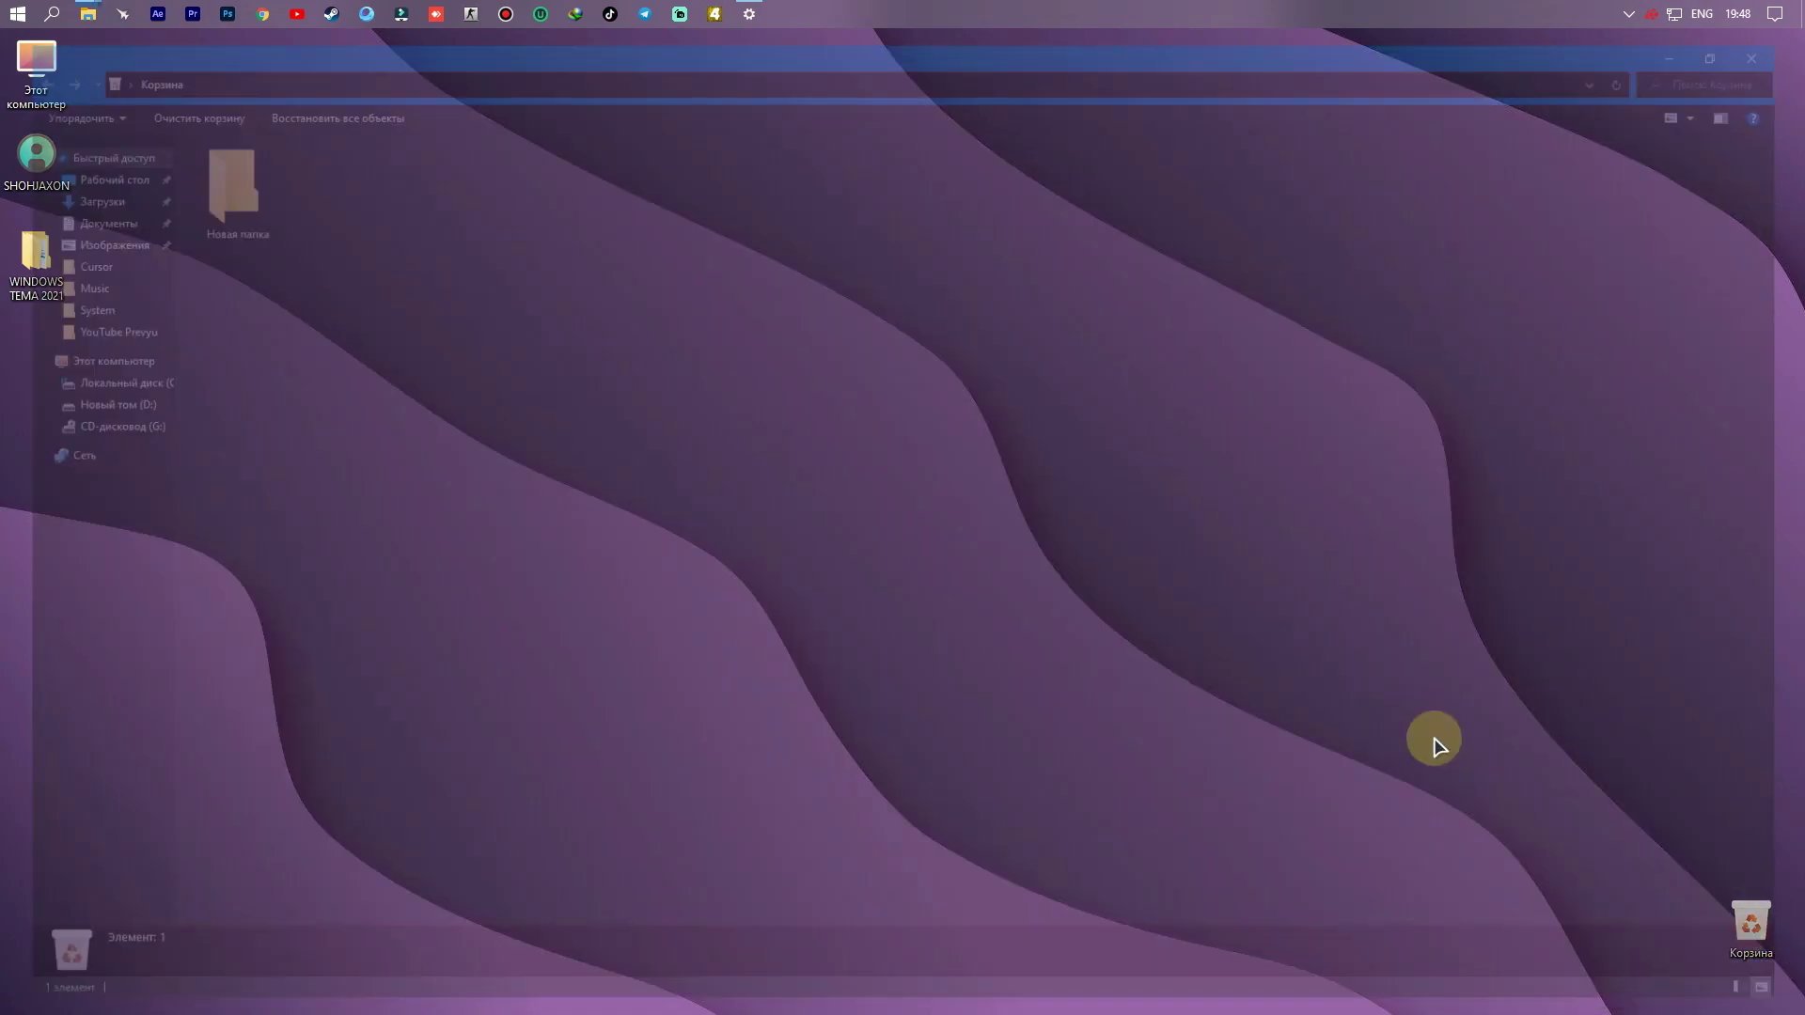
pyautogui.click(1786, 49)
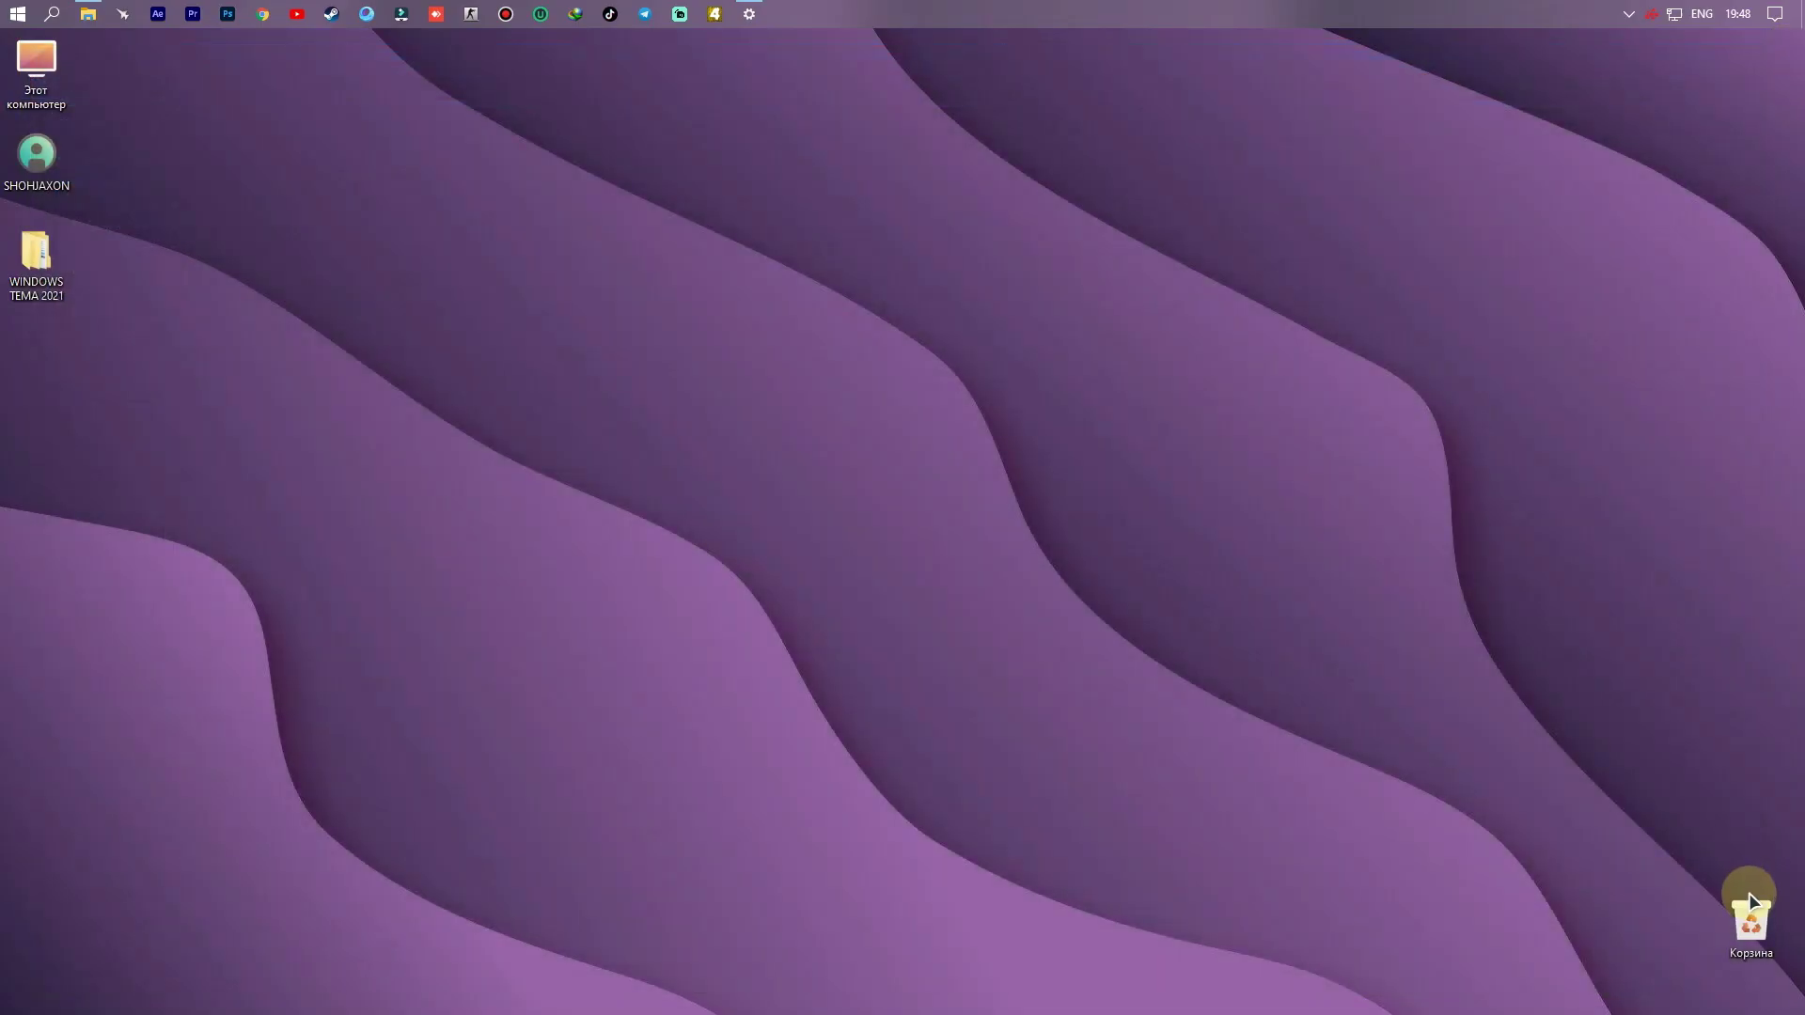
pyautogui.rightClick(1760, 933)
pyautogui.click(1632, 815)
pyautogui.click(978, 603)
pyautogui.rightClick(583, 399)
pyautogui.click(645, 475)
pyautogui.rightClick(653, 476)
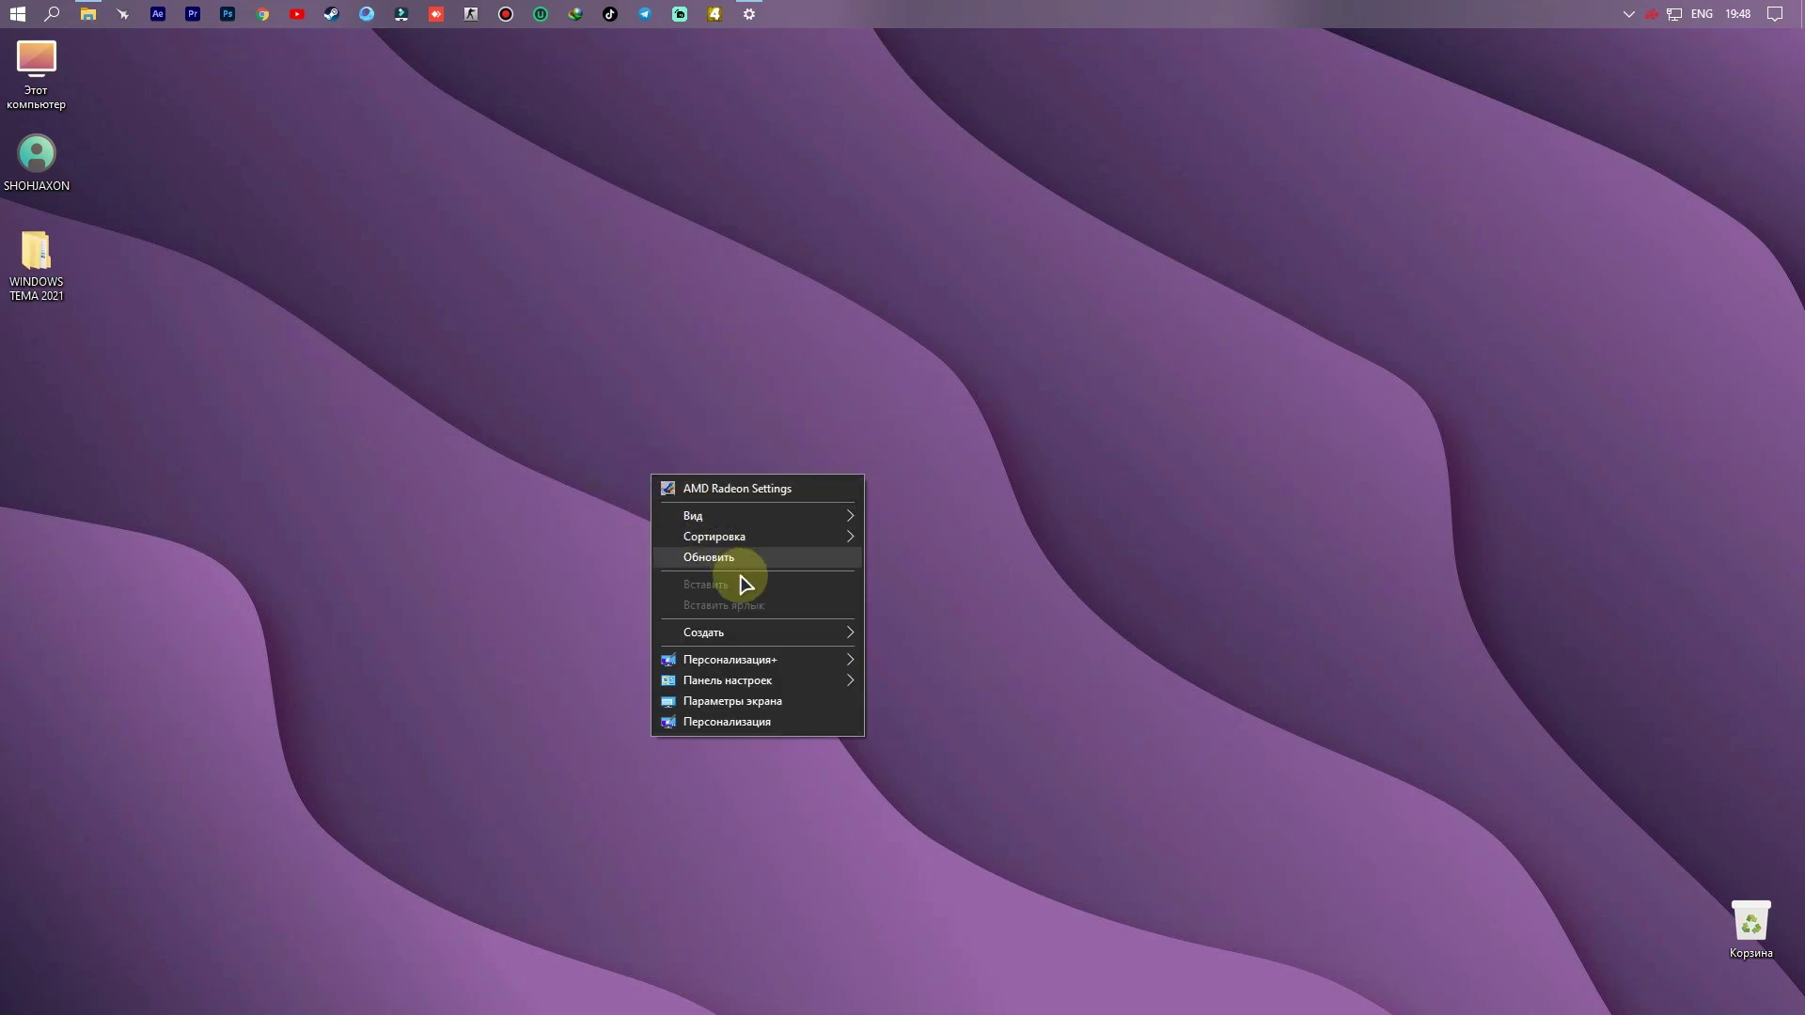
pyautogui.rightClick(748, 558)
pyautogui.click(789, 638)
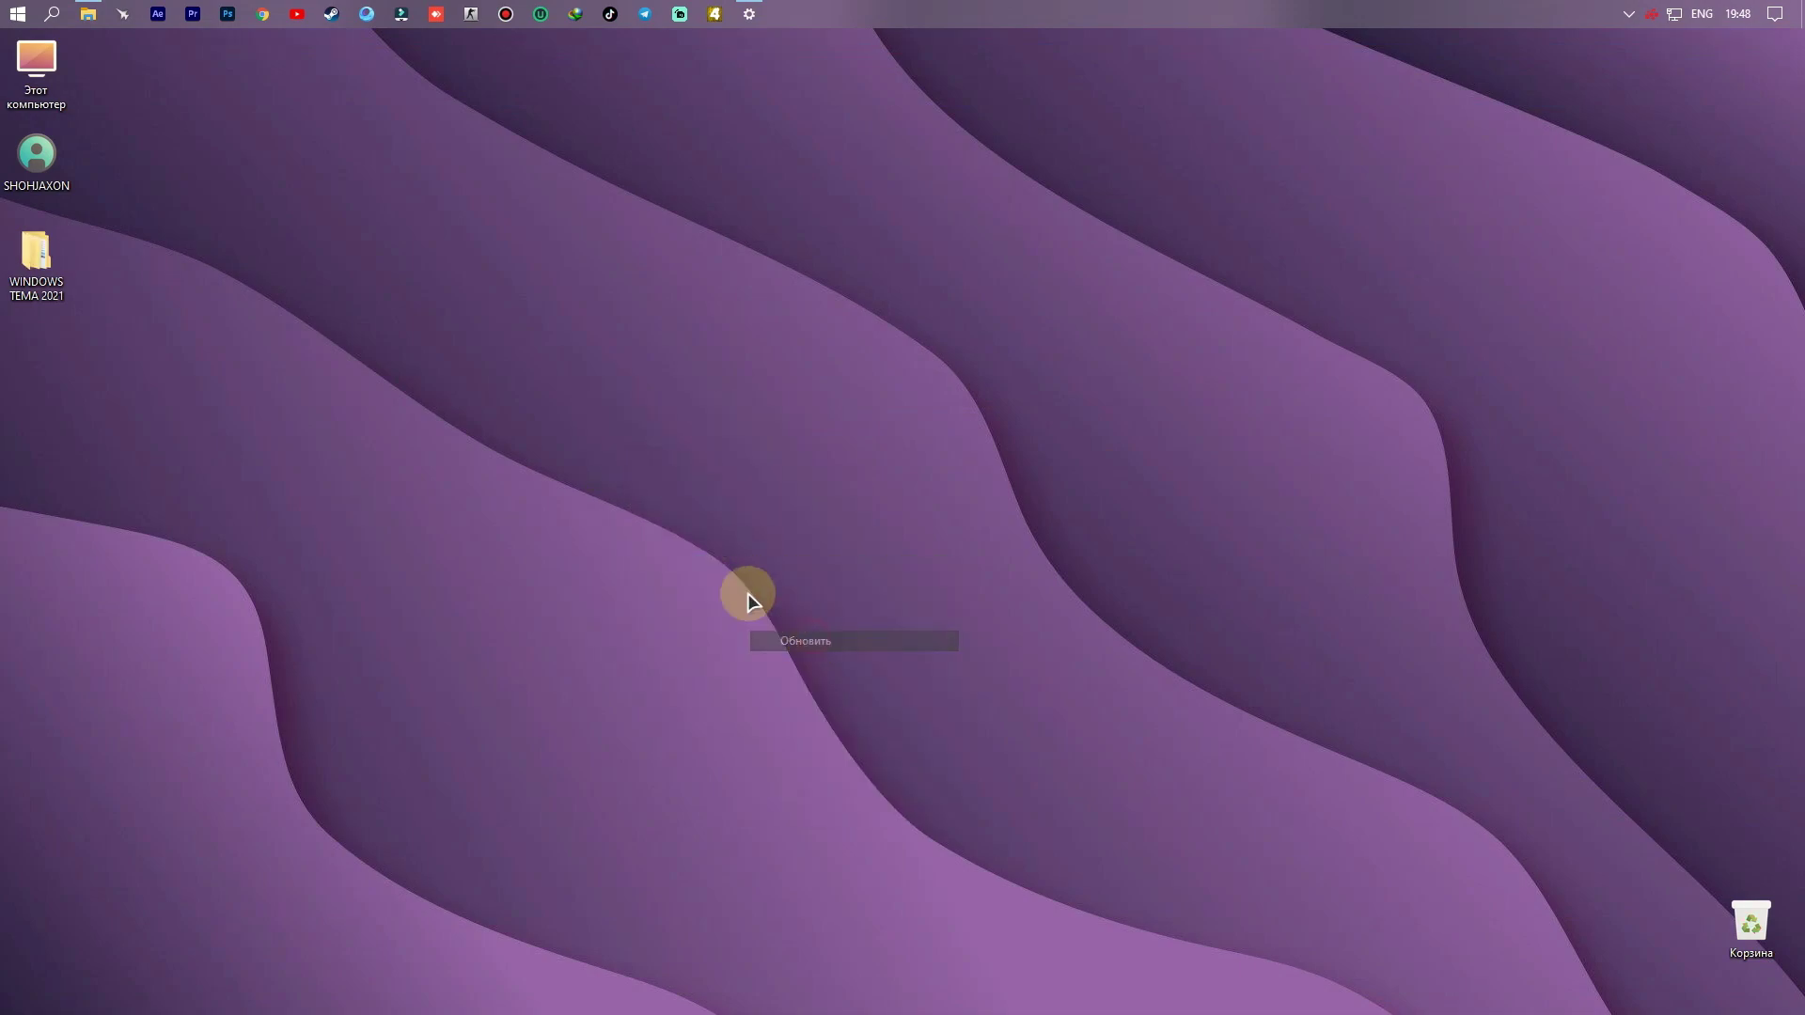
# Step: Open the WINDOWS TEMA 2021 > Рабочий стол > Start Menu folder from the desktop
pyautogui.doubleClick(33, 252)
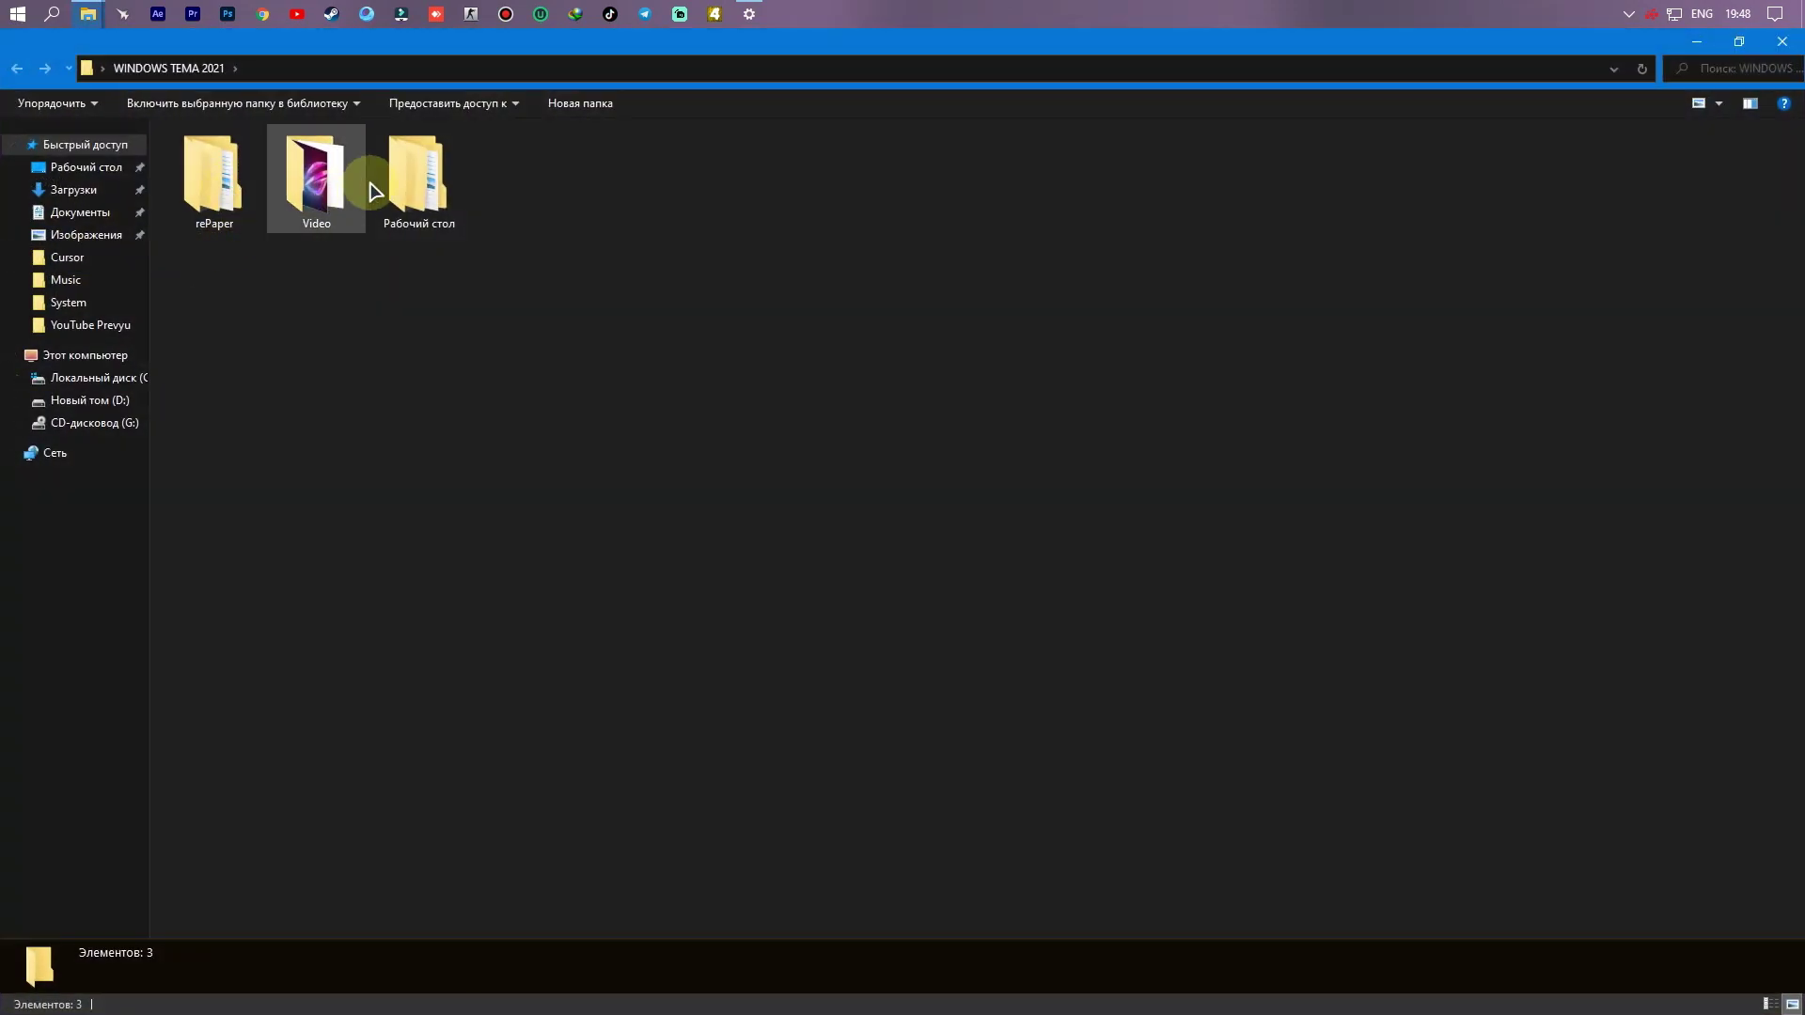
pyautogui.doubleClick(415, 175)
pyautogui.click(537, 183)
pyautogui.doubleClick(537, 183)
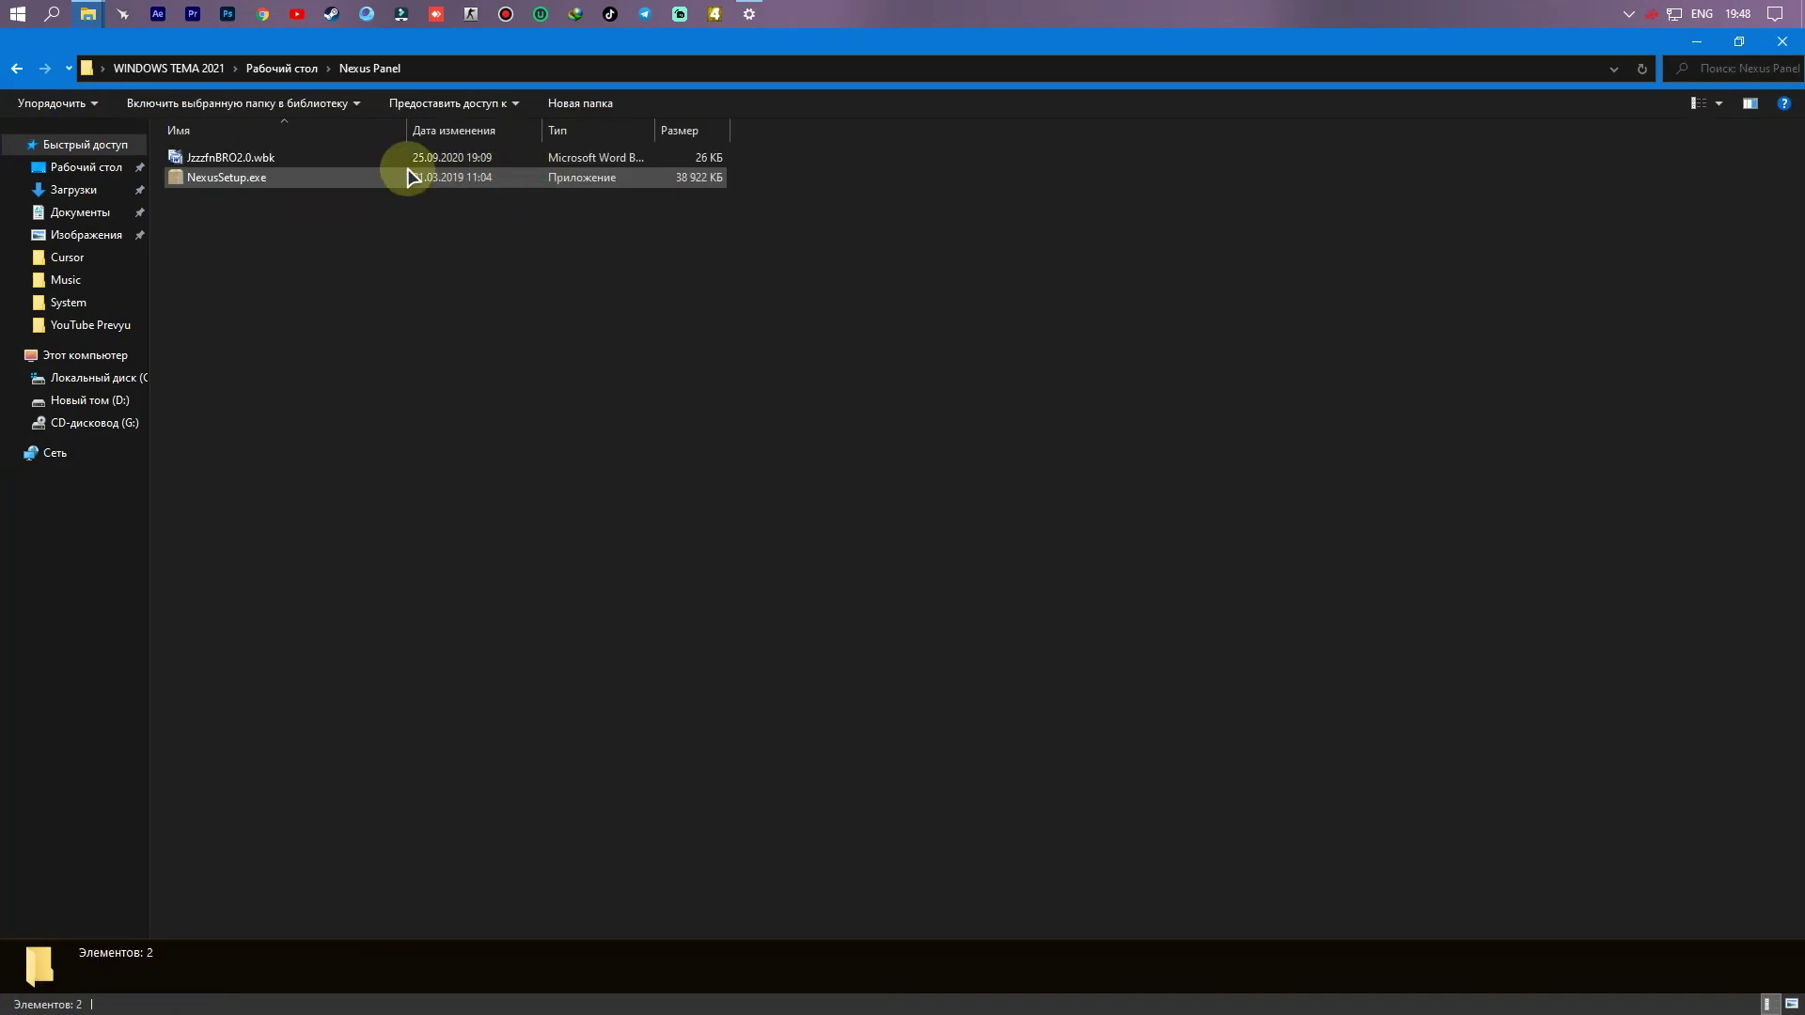
pyautogui.click(13, 68)
pyautogui.doubleClick(649, 192)
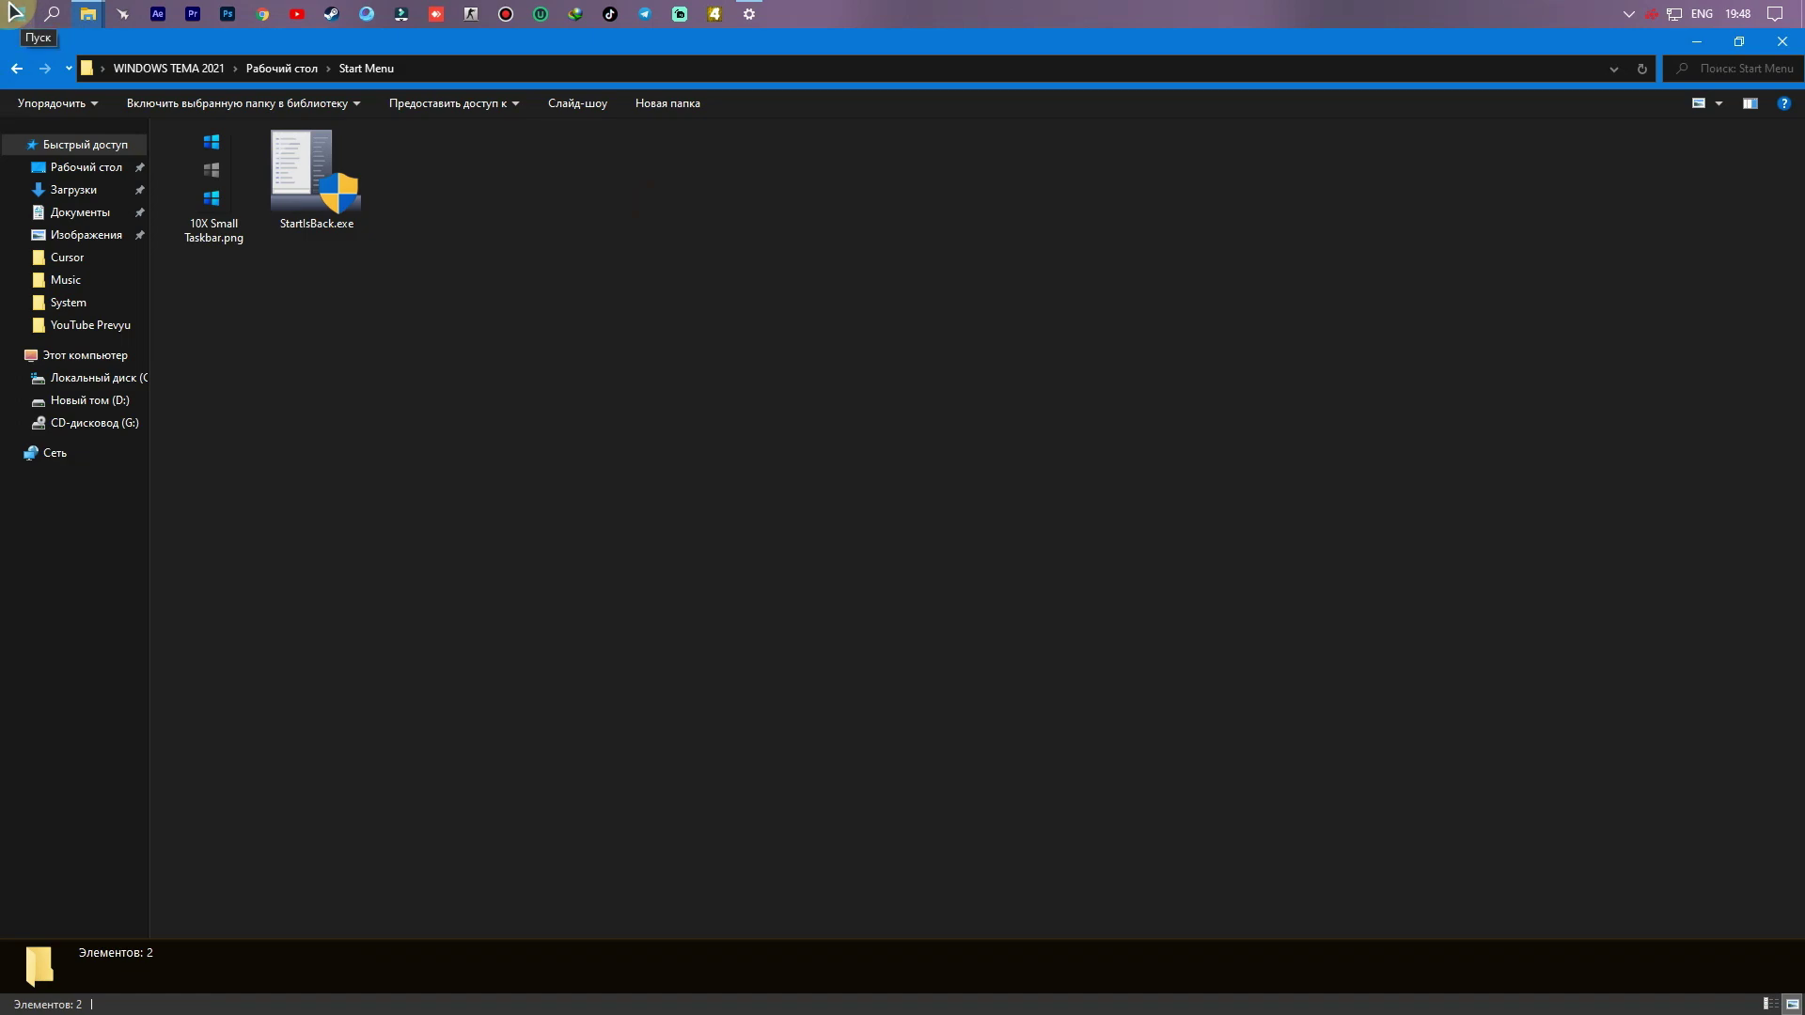
# Step: Run StartIsBack.exe with Русский as the installer language and complete the installation
pyautogui.click(299, 179)
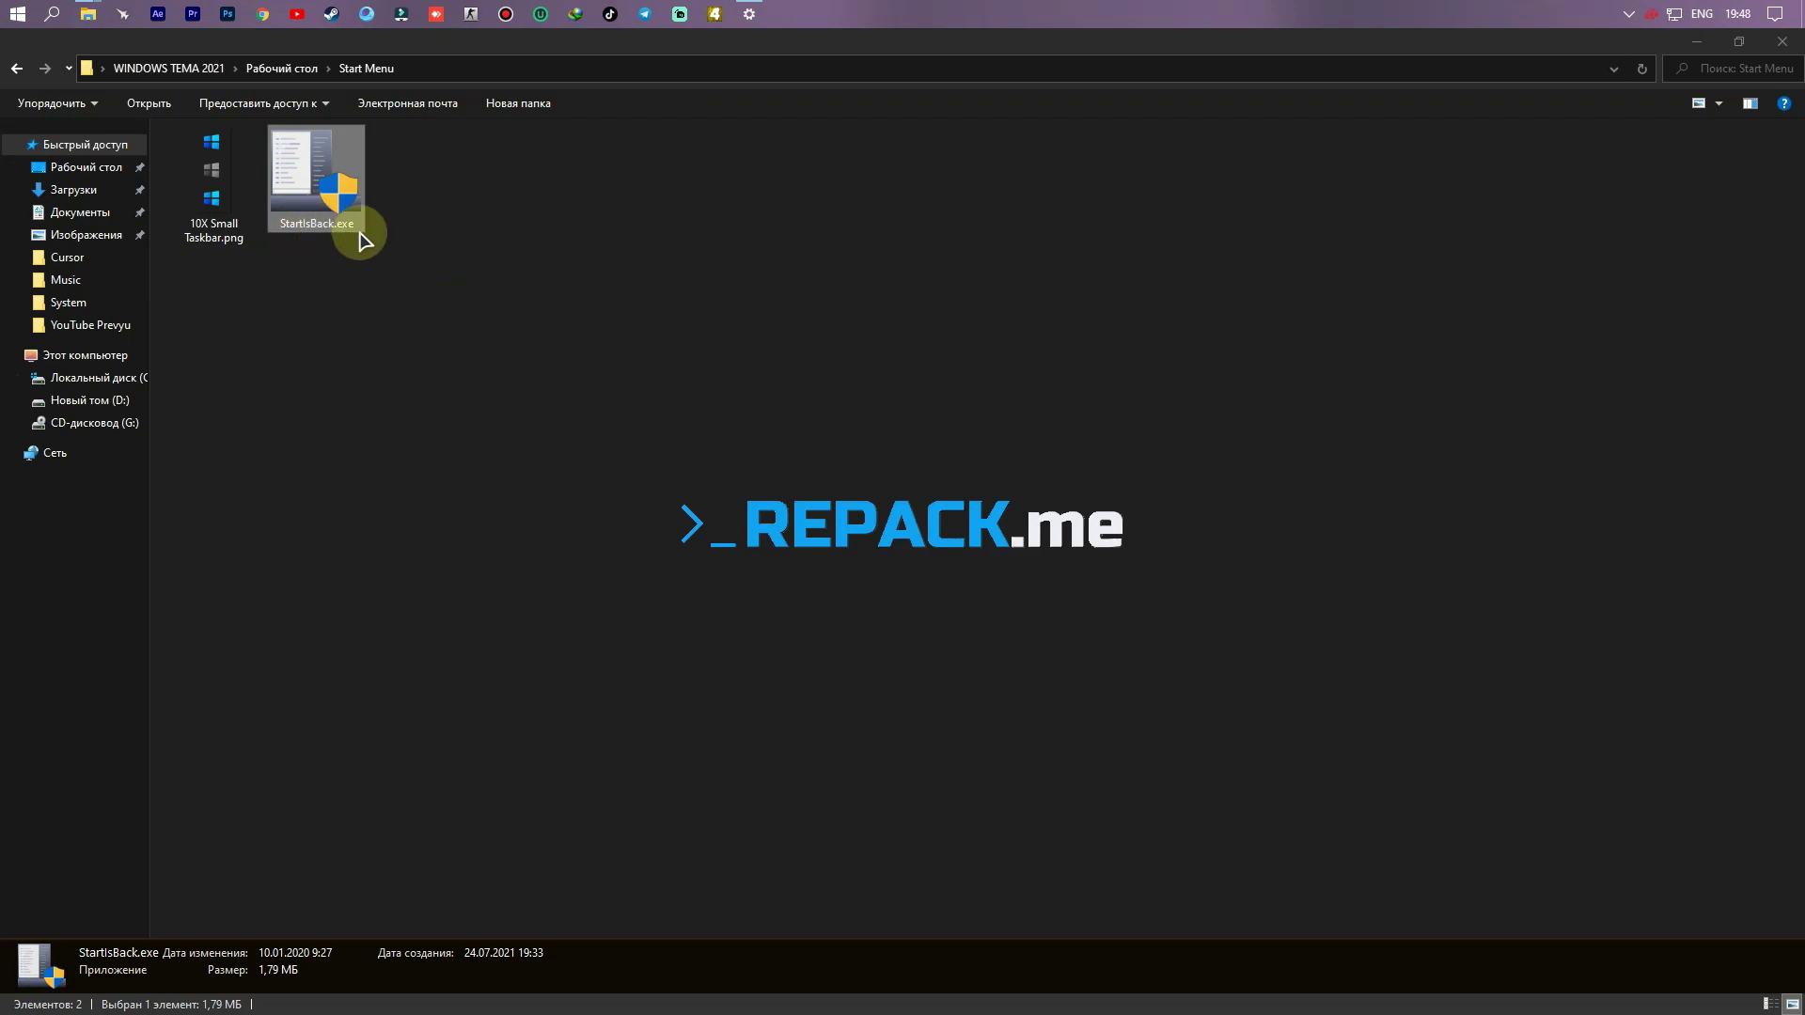
pyautogui.click(934, 575)
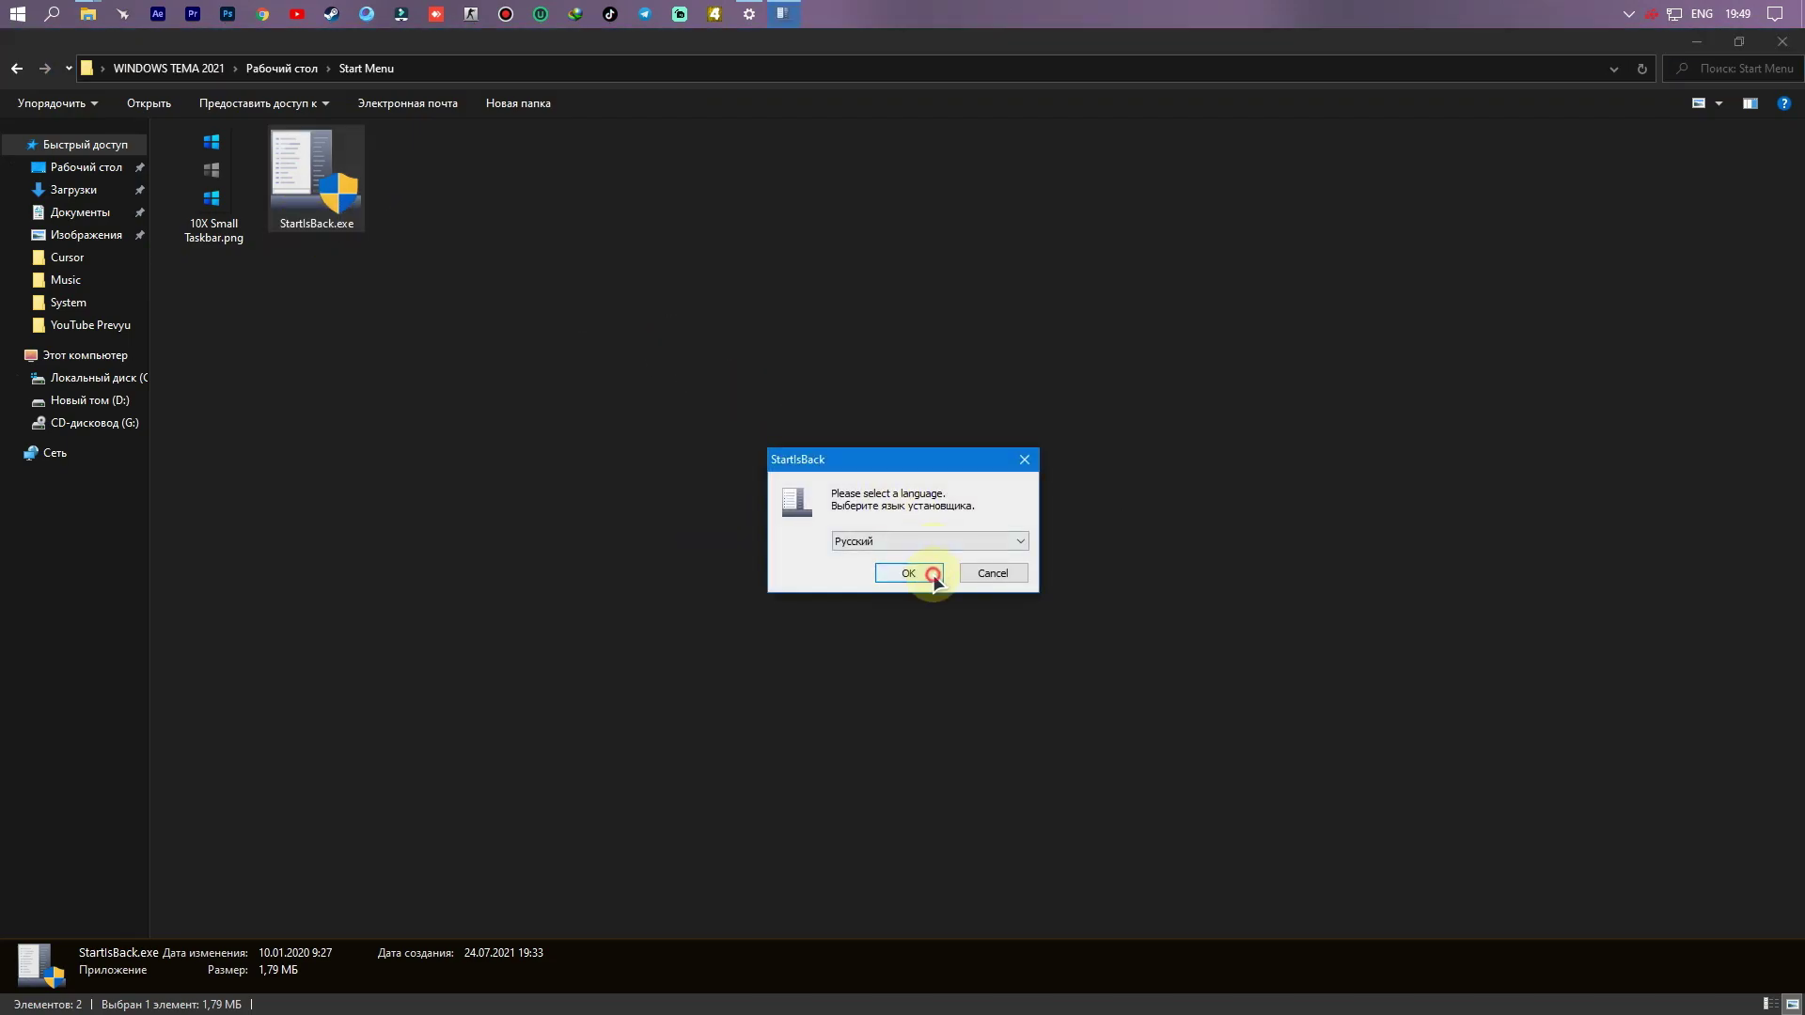
pyautogui.click(1008, 681)
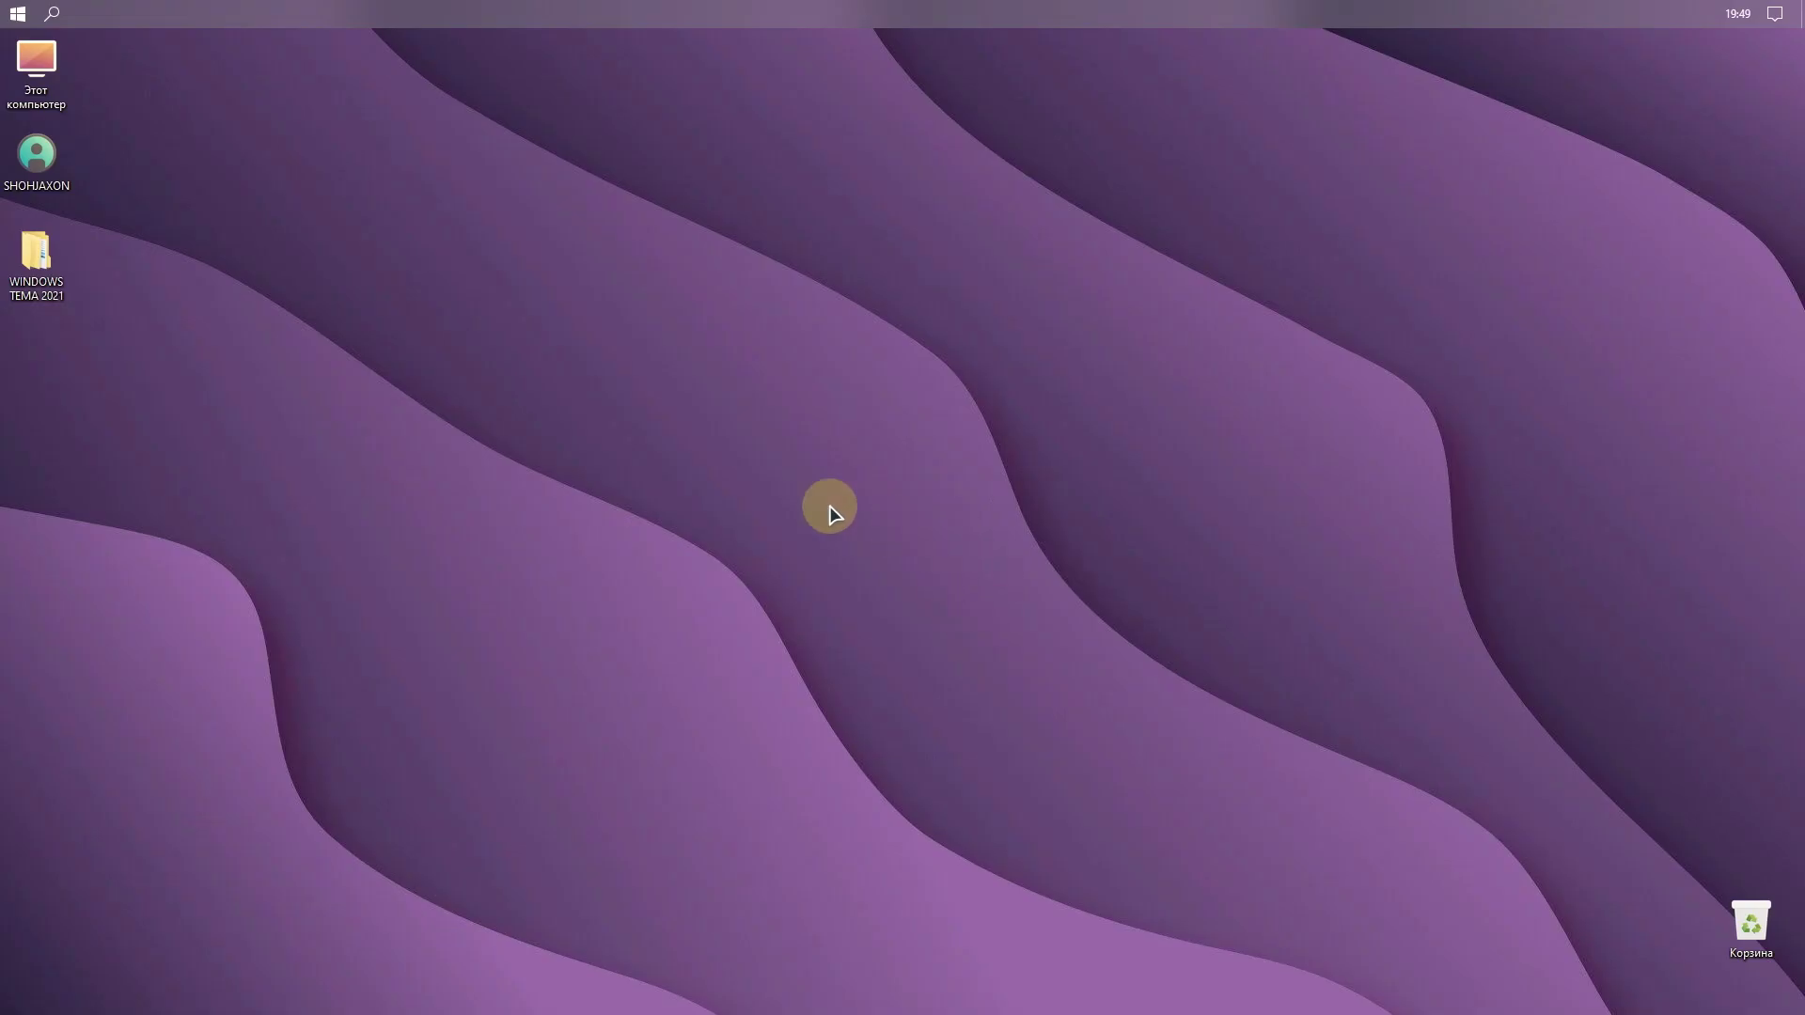
pyautogui.rightClick(460, 222)
pyautogui.click(516, 303)
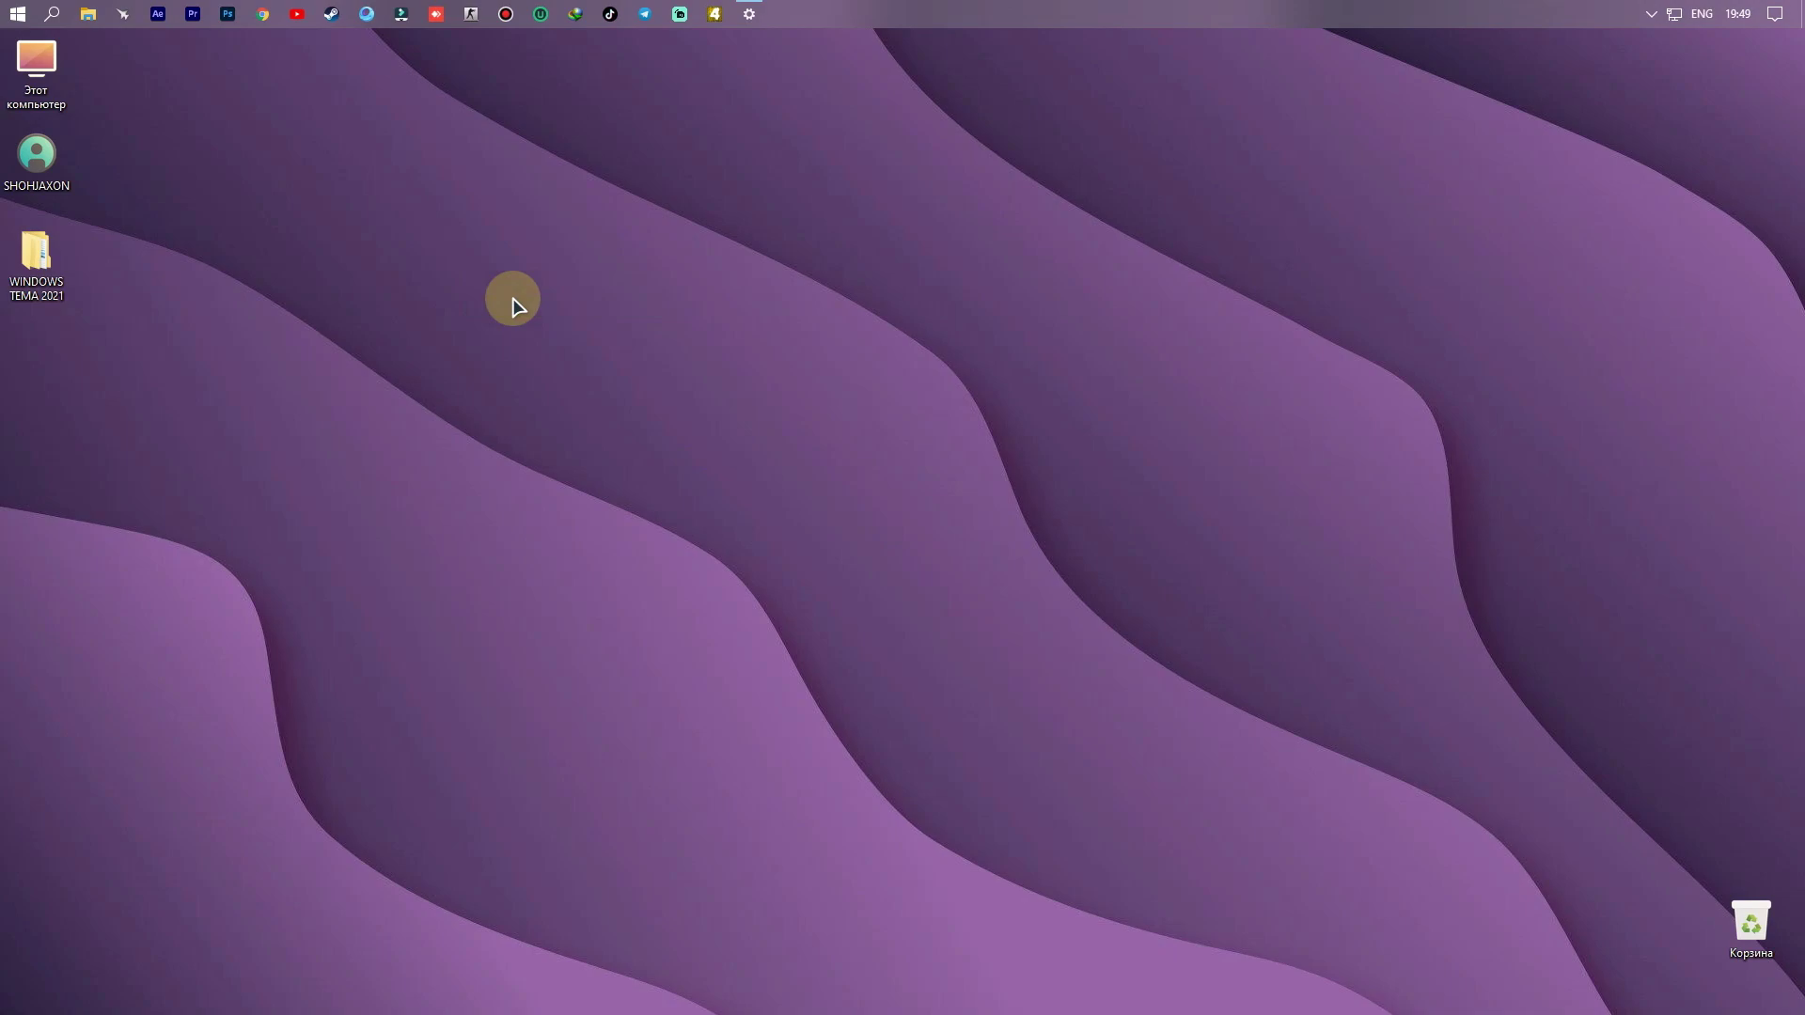
# Step: Open the StartIsBack settings from the Start button's properties and show the Внешний вид options
pyautogui.click(21, 12)
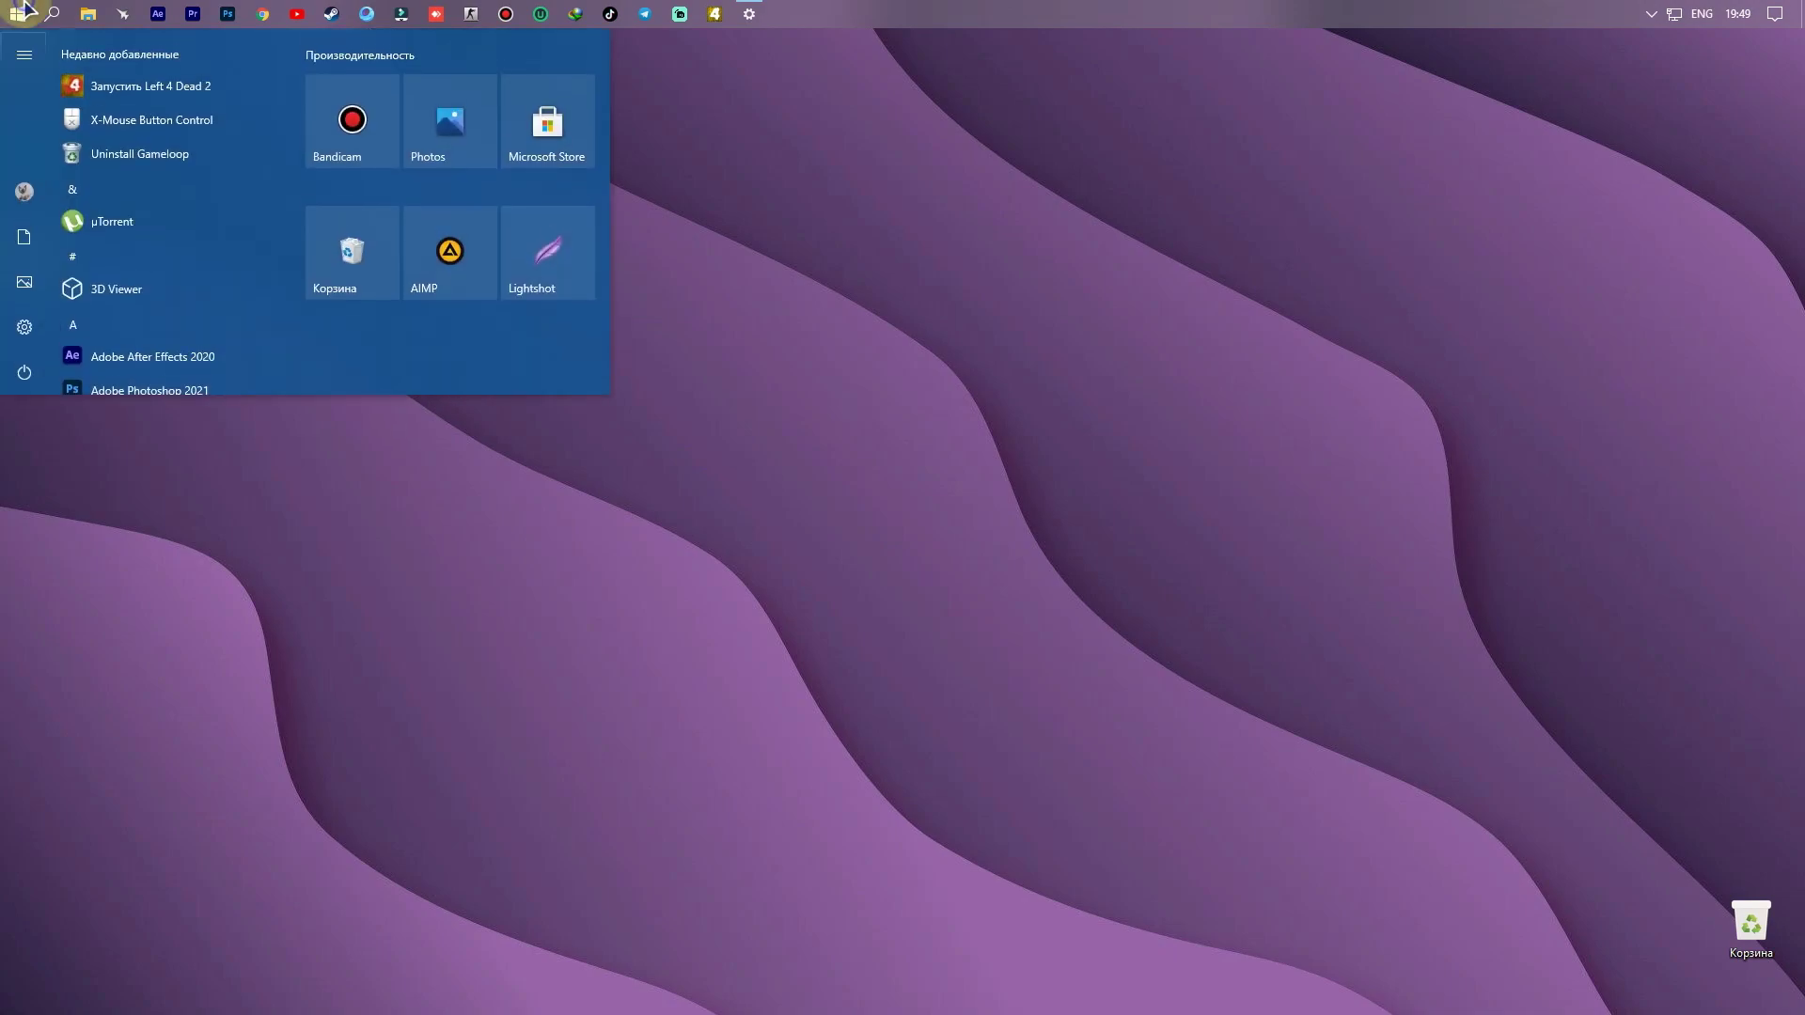
pyautogui.rightClick(21, 13)
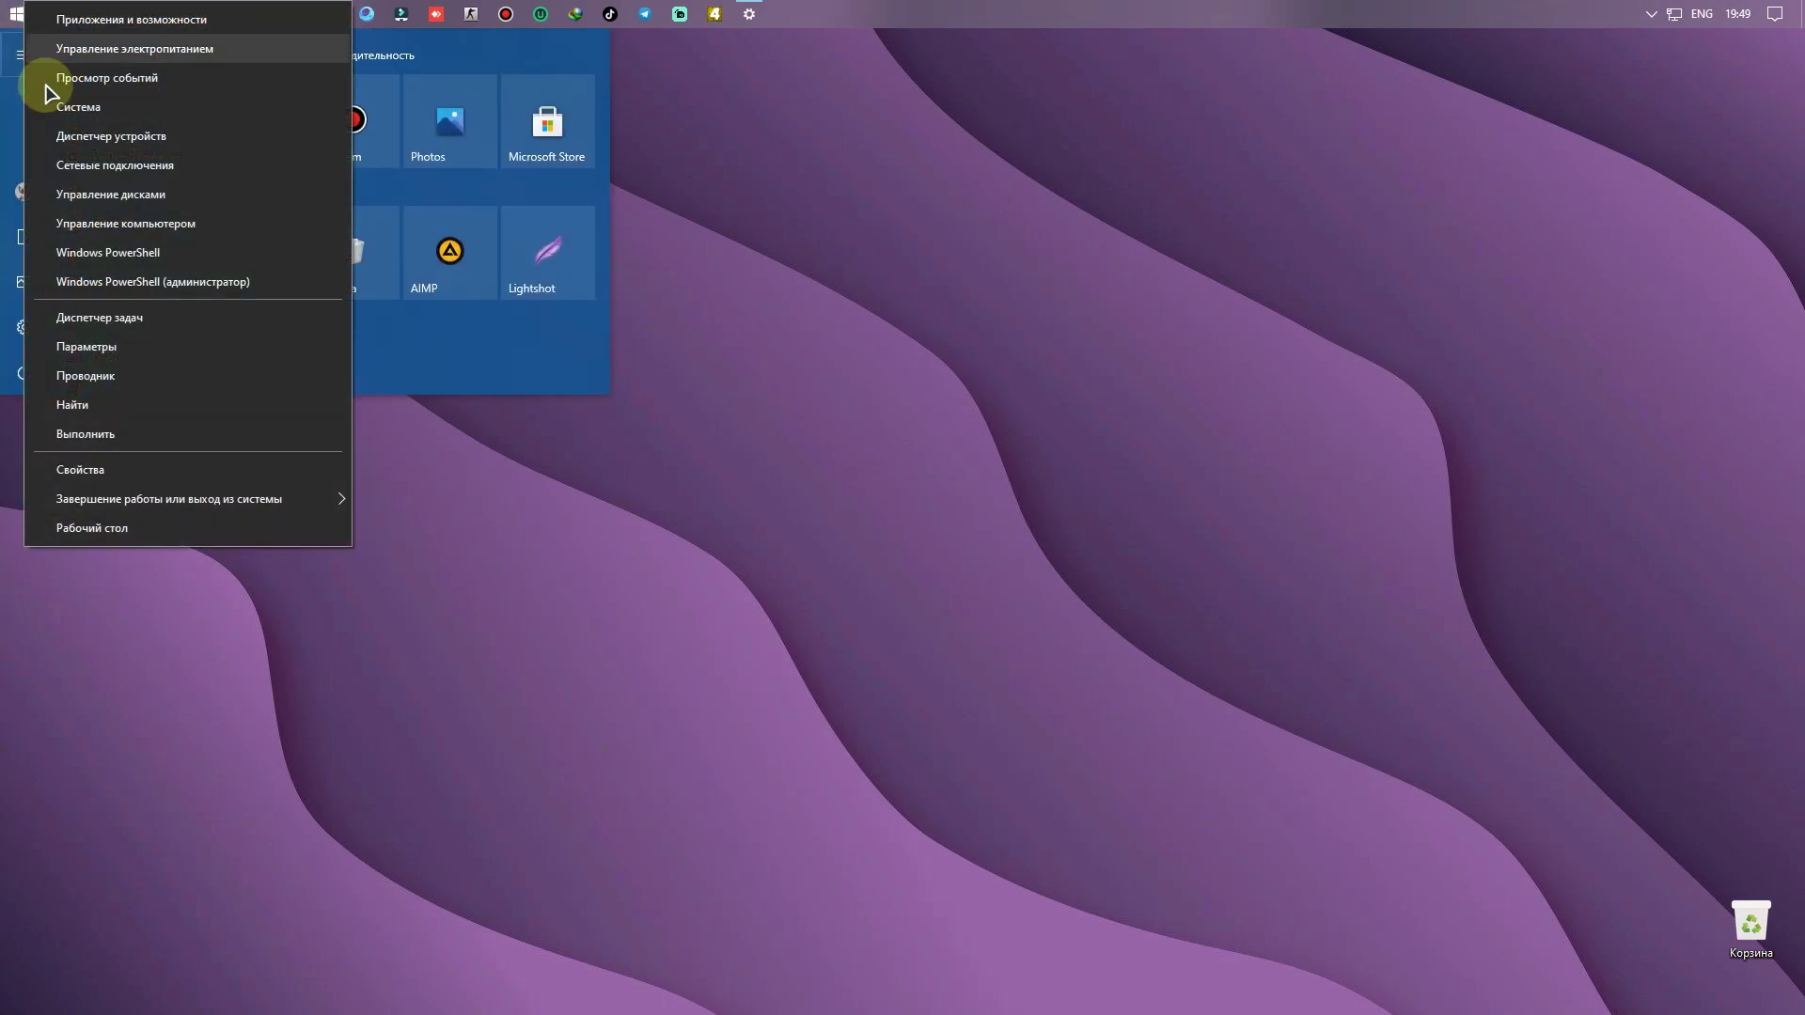
pyautogui.click(83, 475)
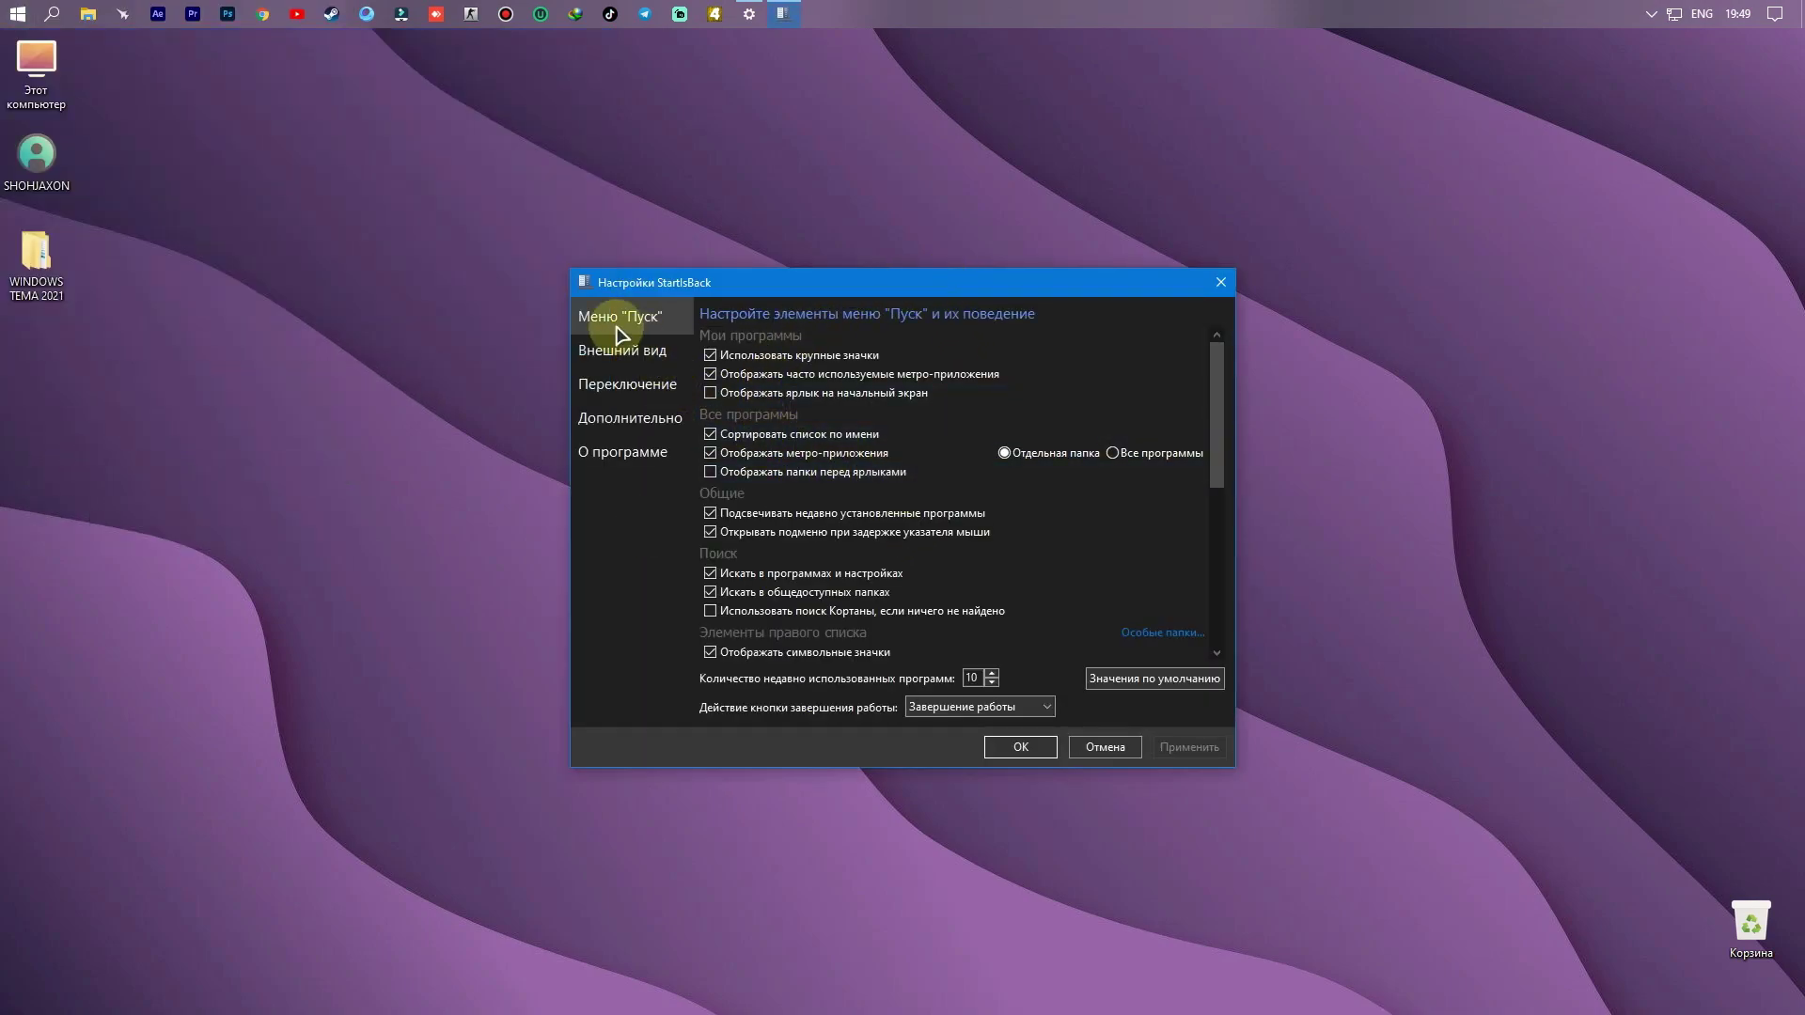
pyautogui.click(616, 356)
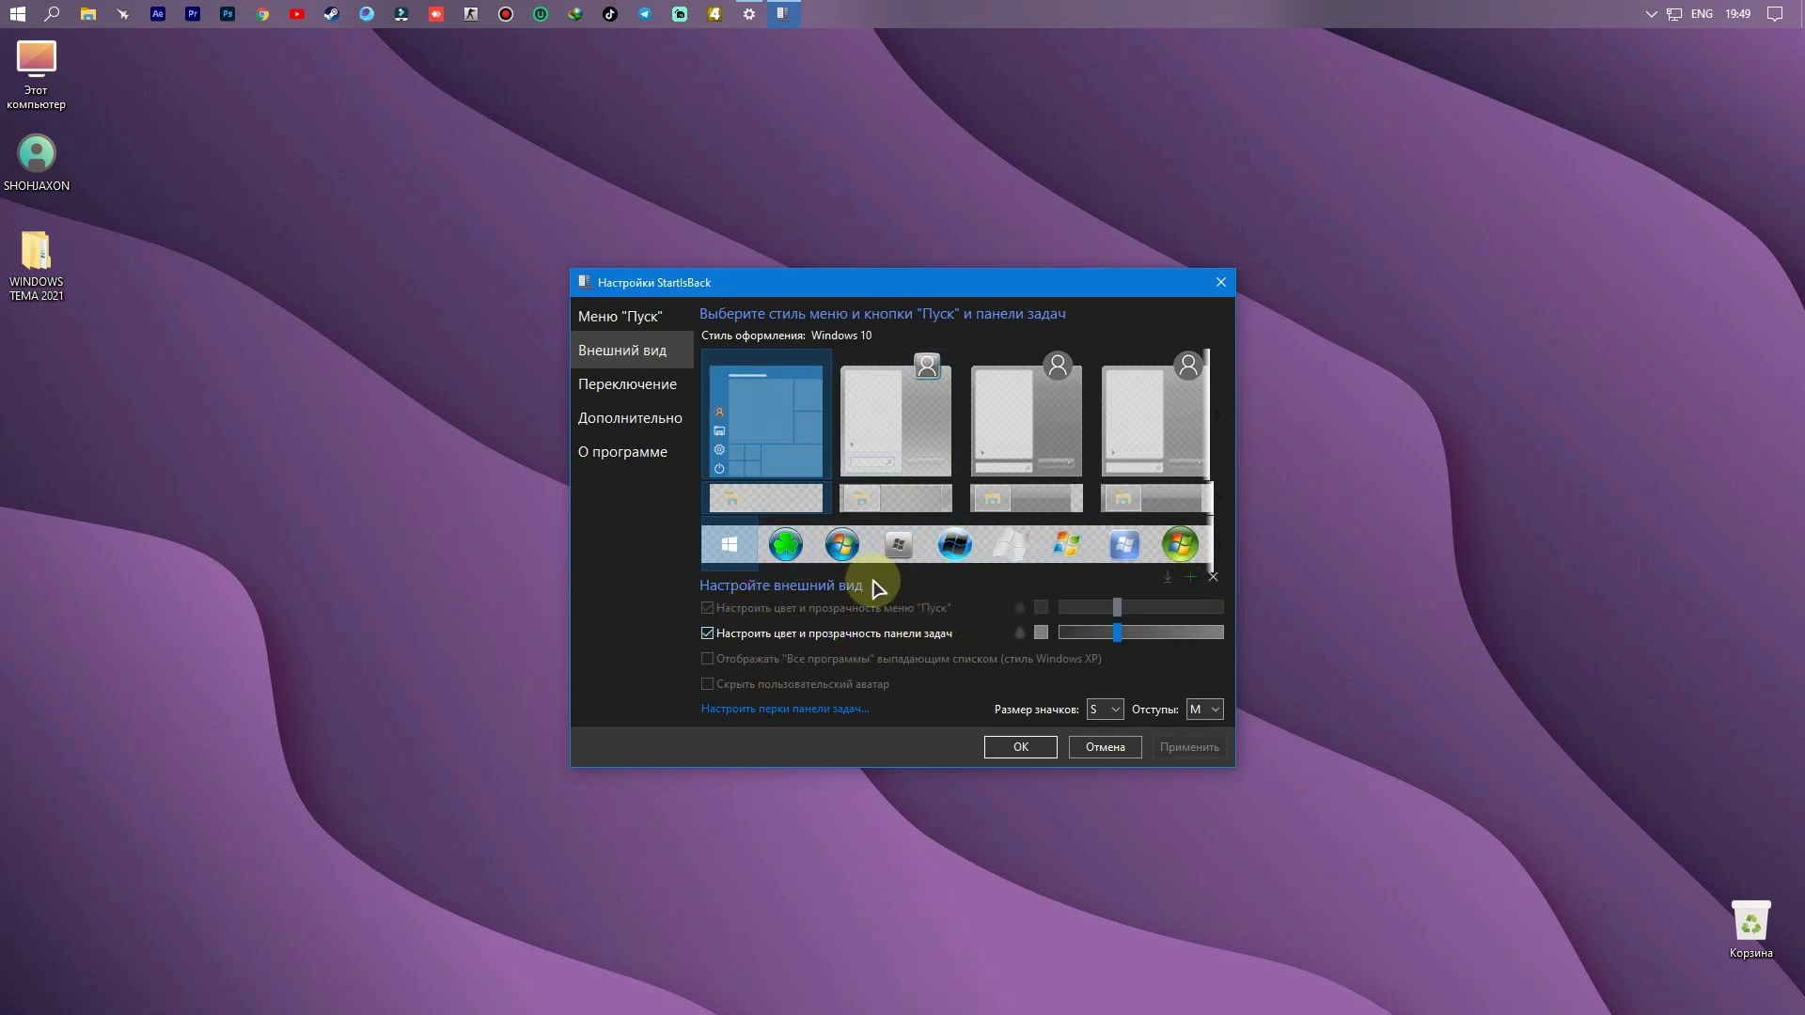
# Step: Add 10X Small Taskbar.png from WINDOWS TEMA 2021 > Рабочий стол > Start Menu as a custom Start button image
pyautogui.click(1192, 580)
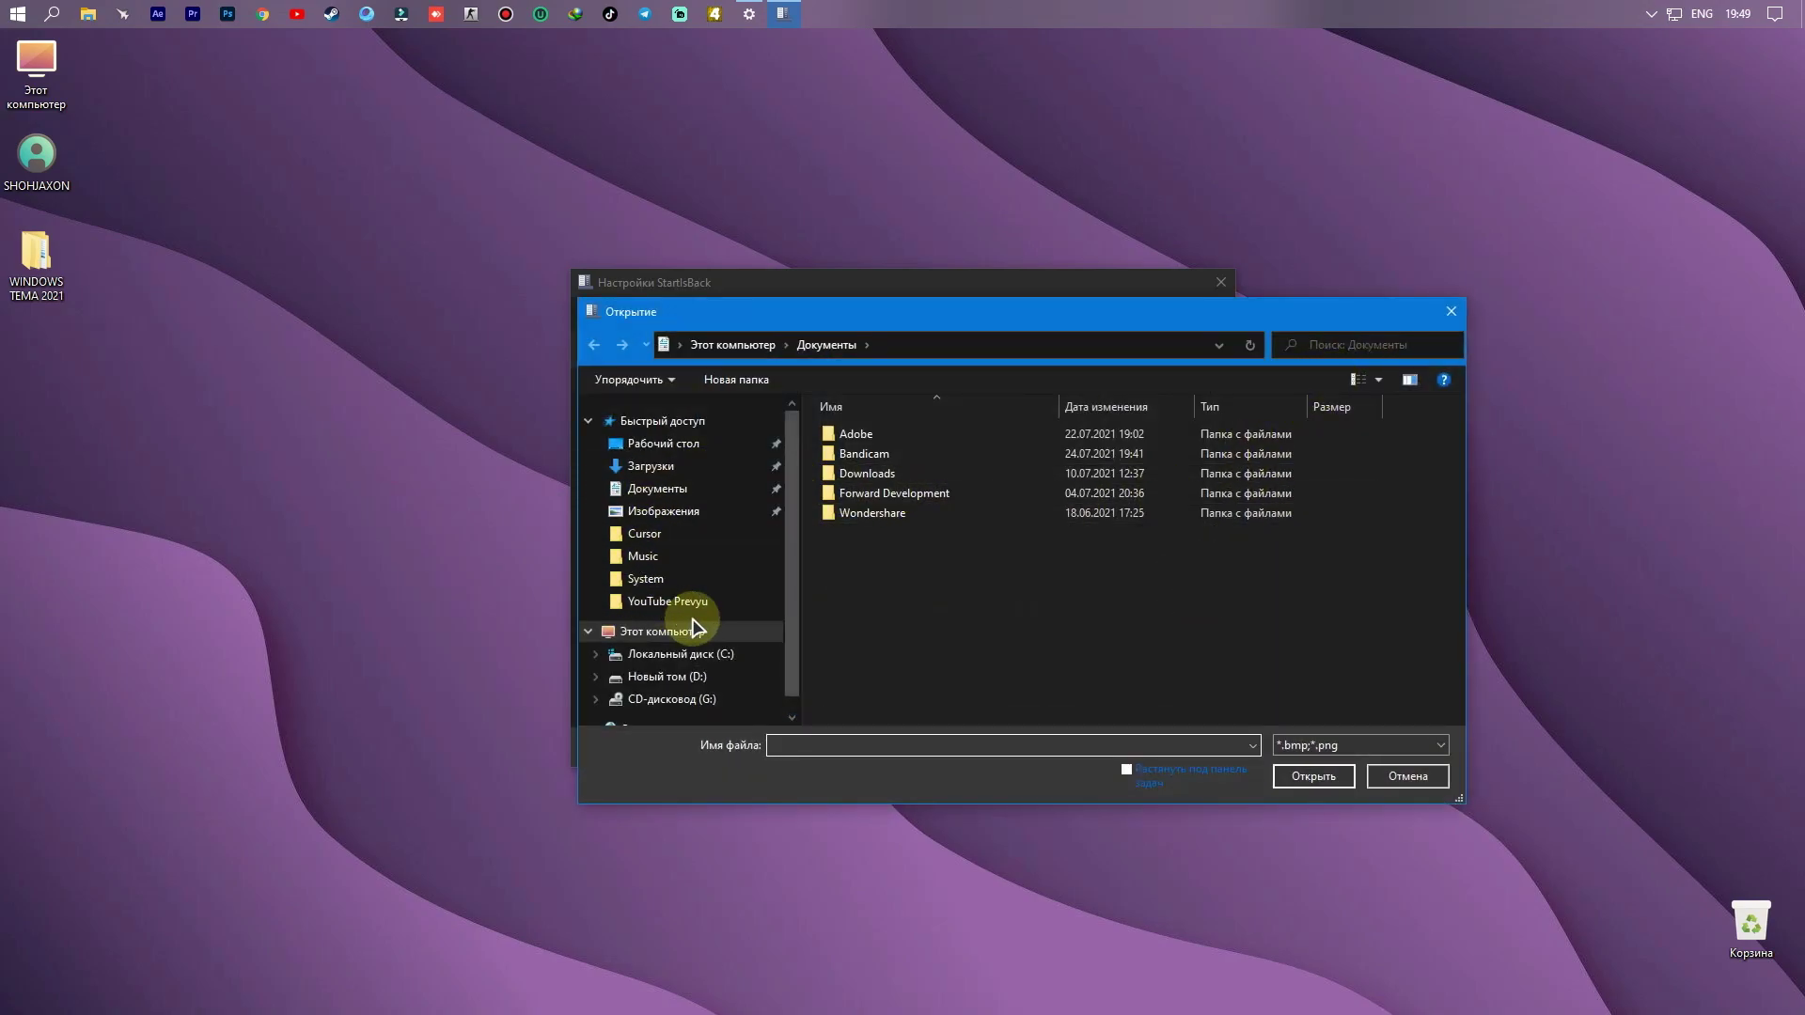
pyautogui.click(681, 447)
pyautogui.doubleClick(838, 447)
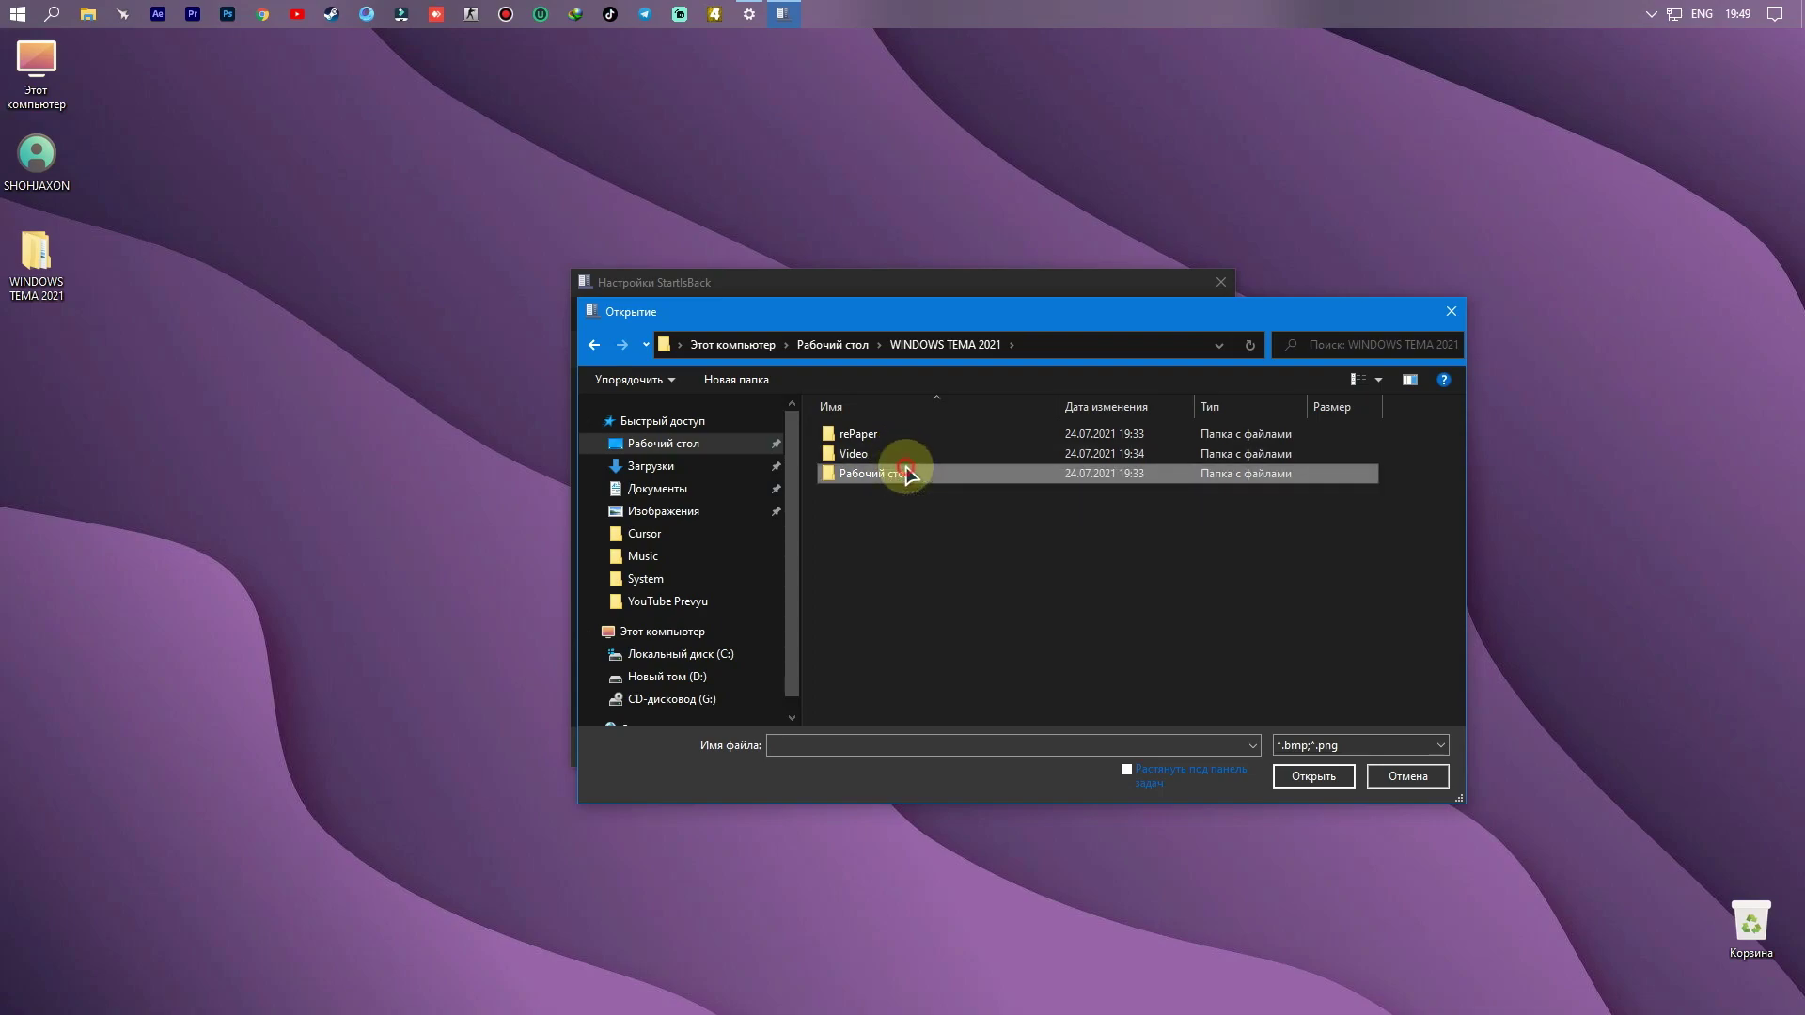
pyautogui.doubleClick(900, 473)
pyautogui.doubleClick(898, 515)
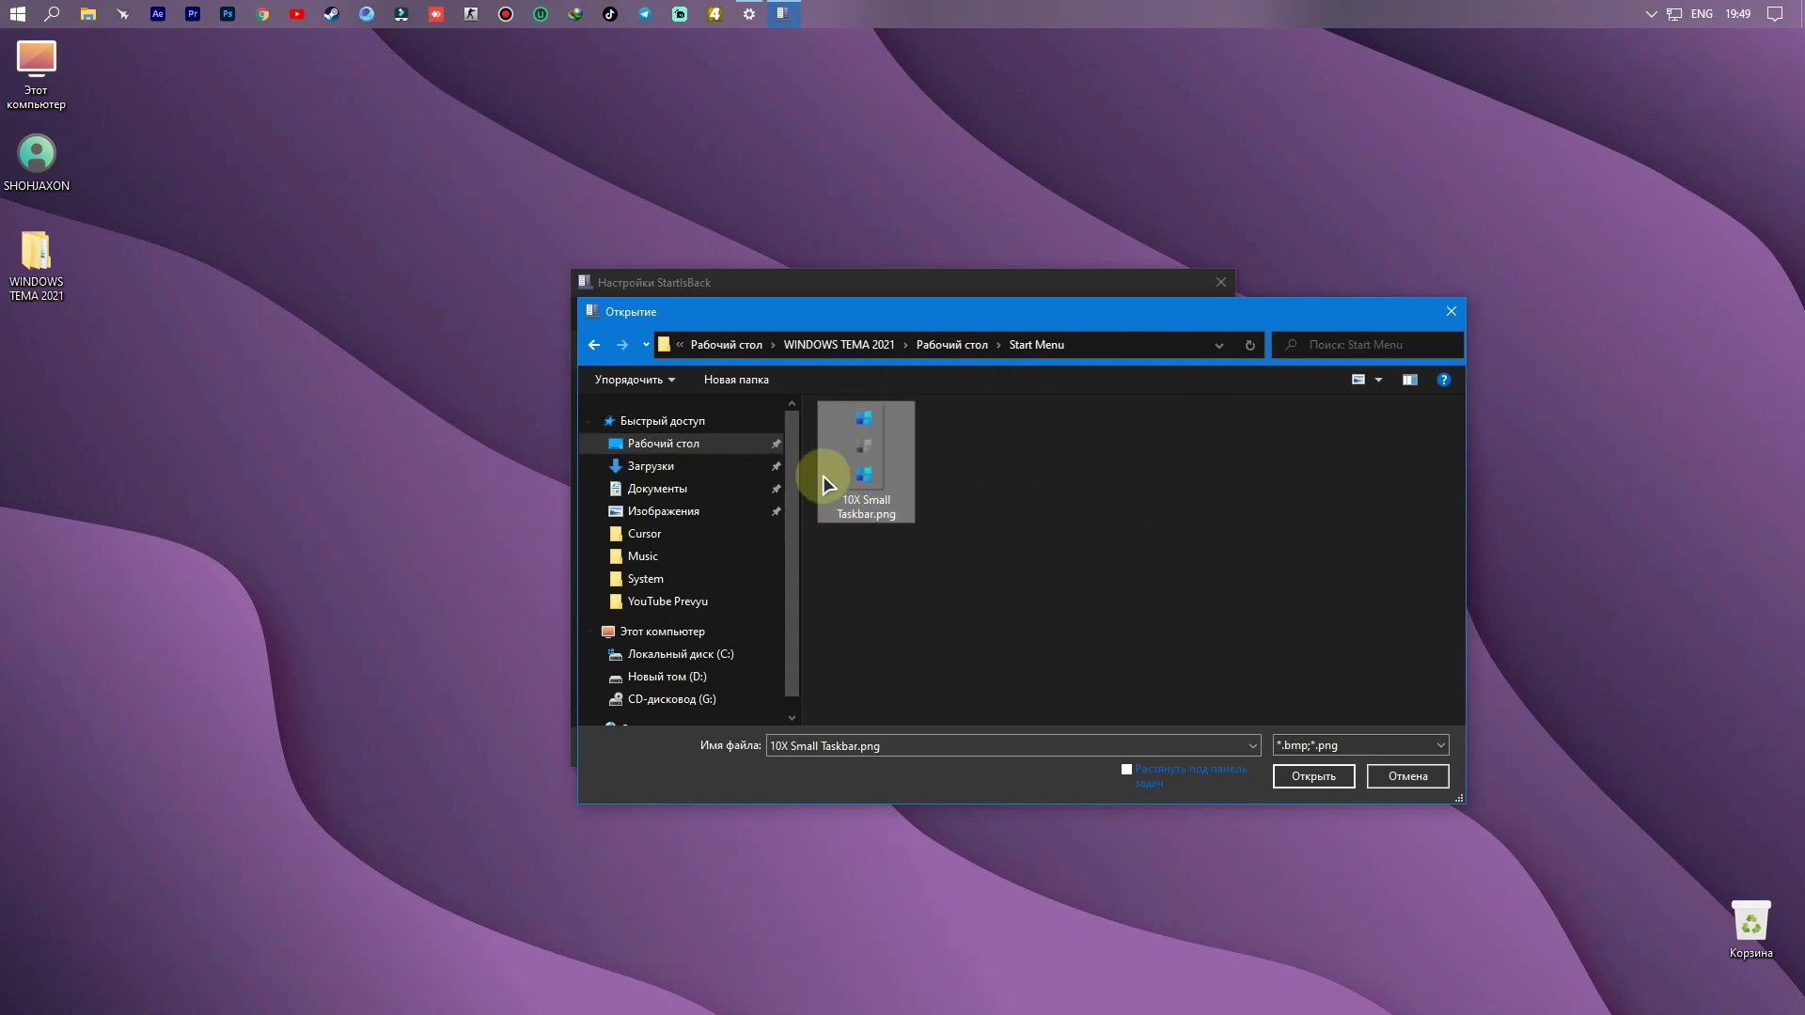
pyautogui.click(1296, 780)
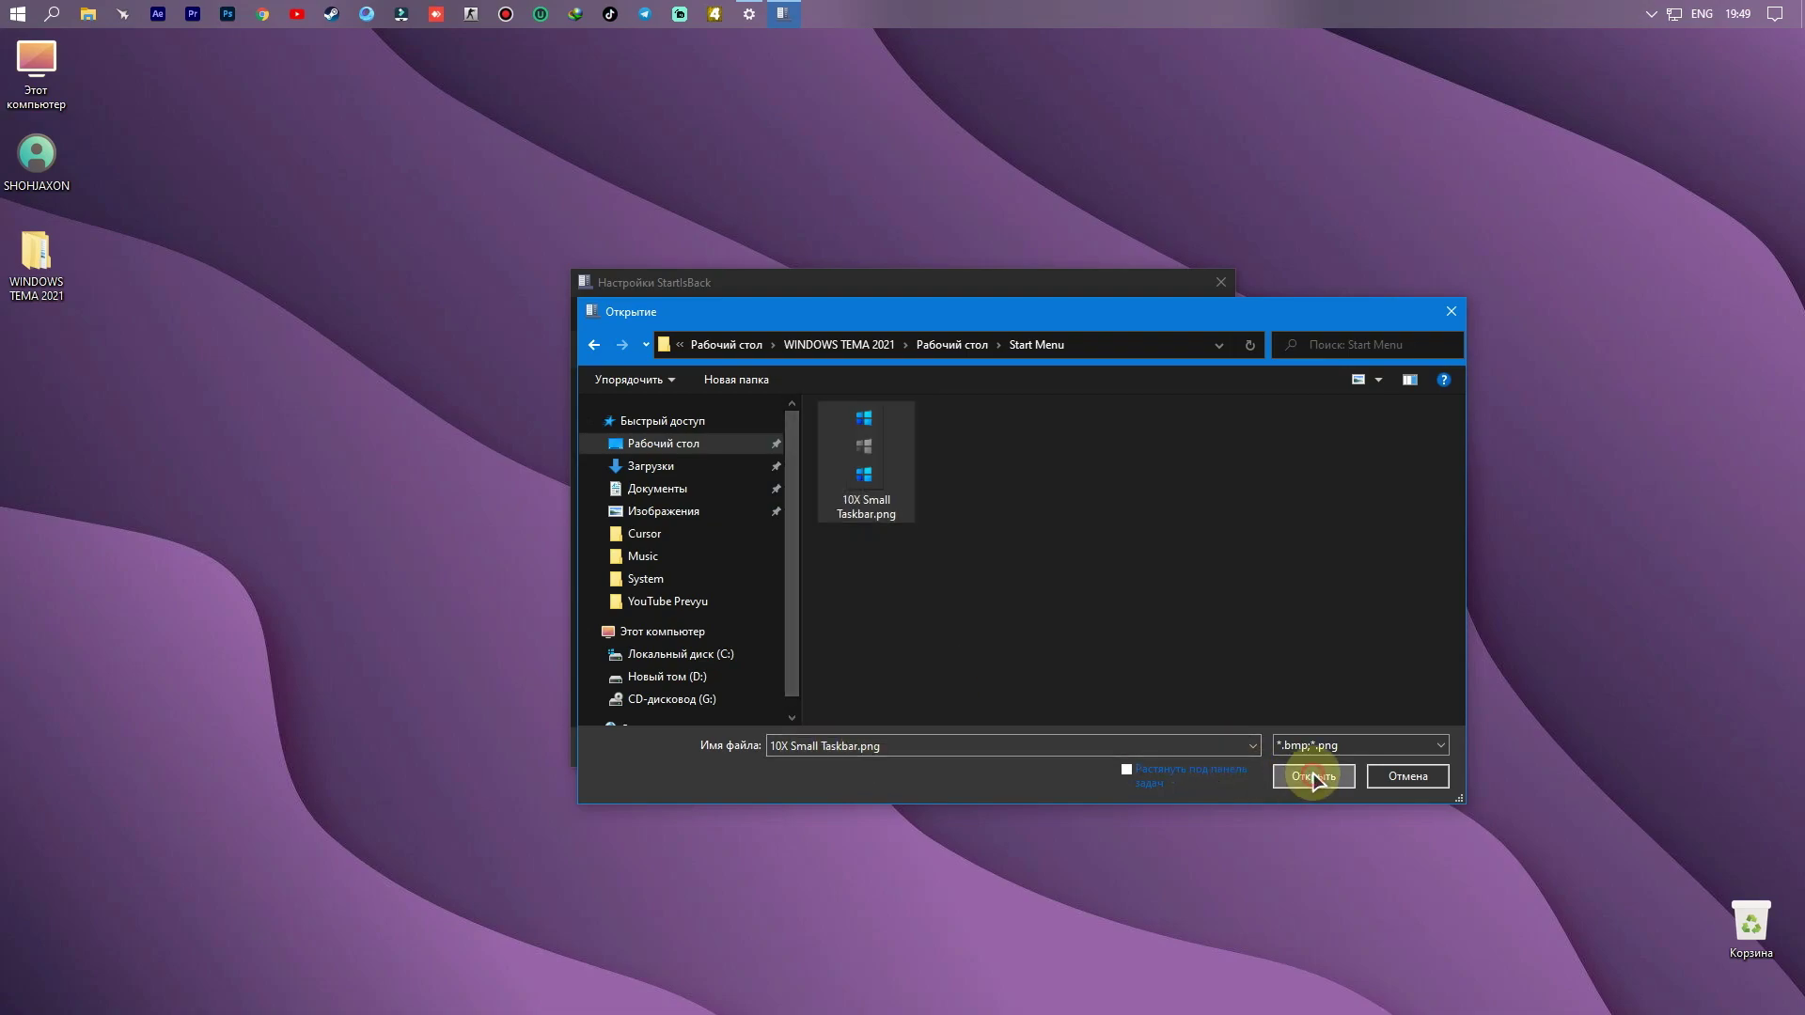
# Step: Select the 10X Small Taskbar.png image at the end of the button list as the Start button style
pyautogui.click(1176, 551)
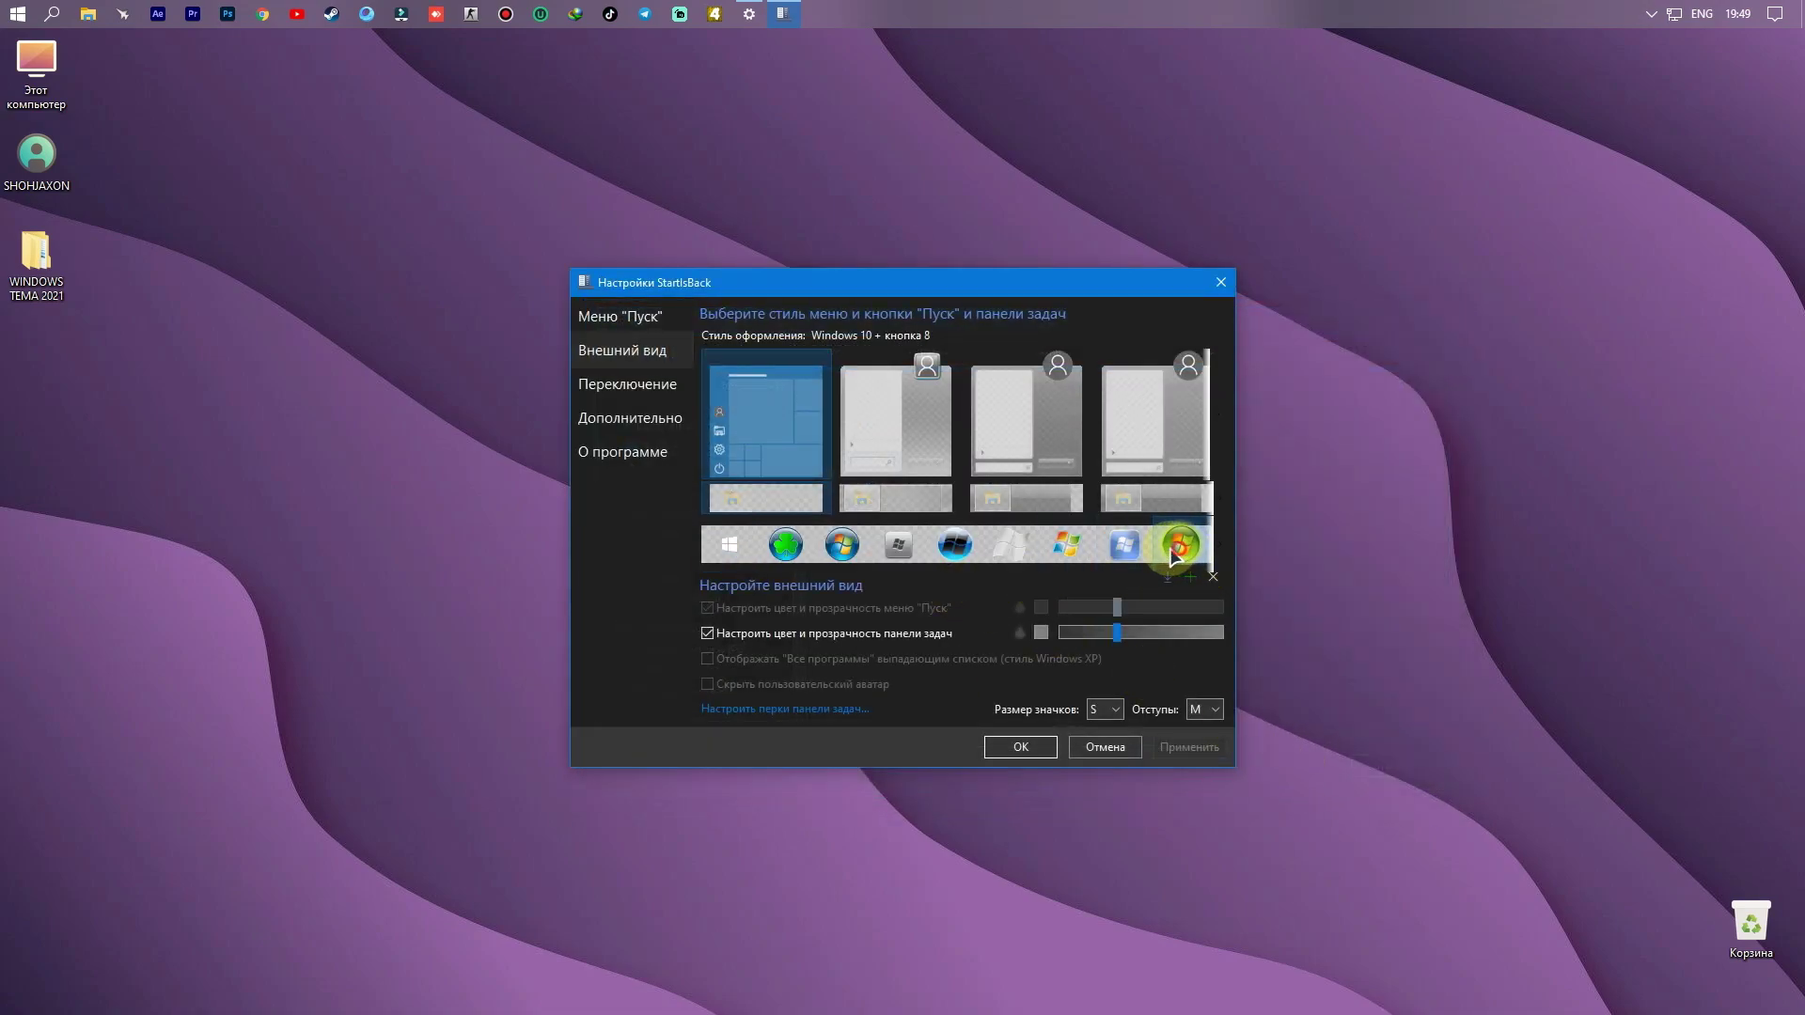
pyautogui.click(1227, 560)
pyautogui.click(1226, 559)
pyautogui.click(1227, 560)
pyautogui.click(1226, 557)
pyautogui.click(1226, 557)
pyautogui.click(1226, 557)
pyautogui.click(1226, 557)
pyautogui.click(1226, 556)
pyautogui.click(1226, 556)
pyautogui.click(1226, 557)
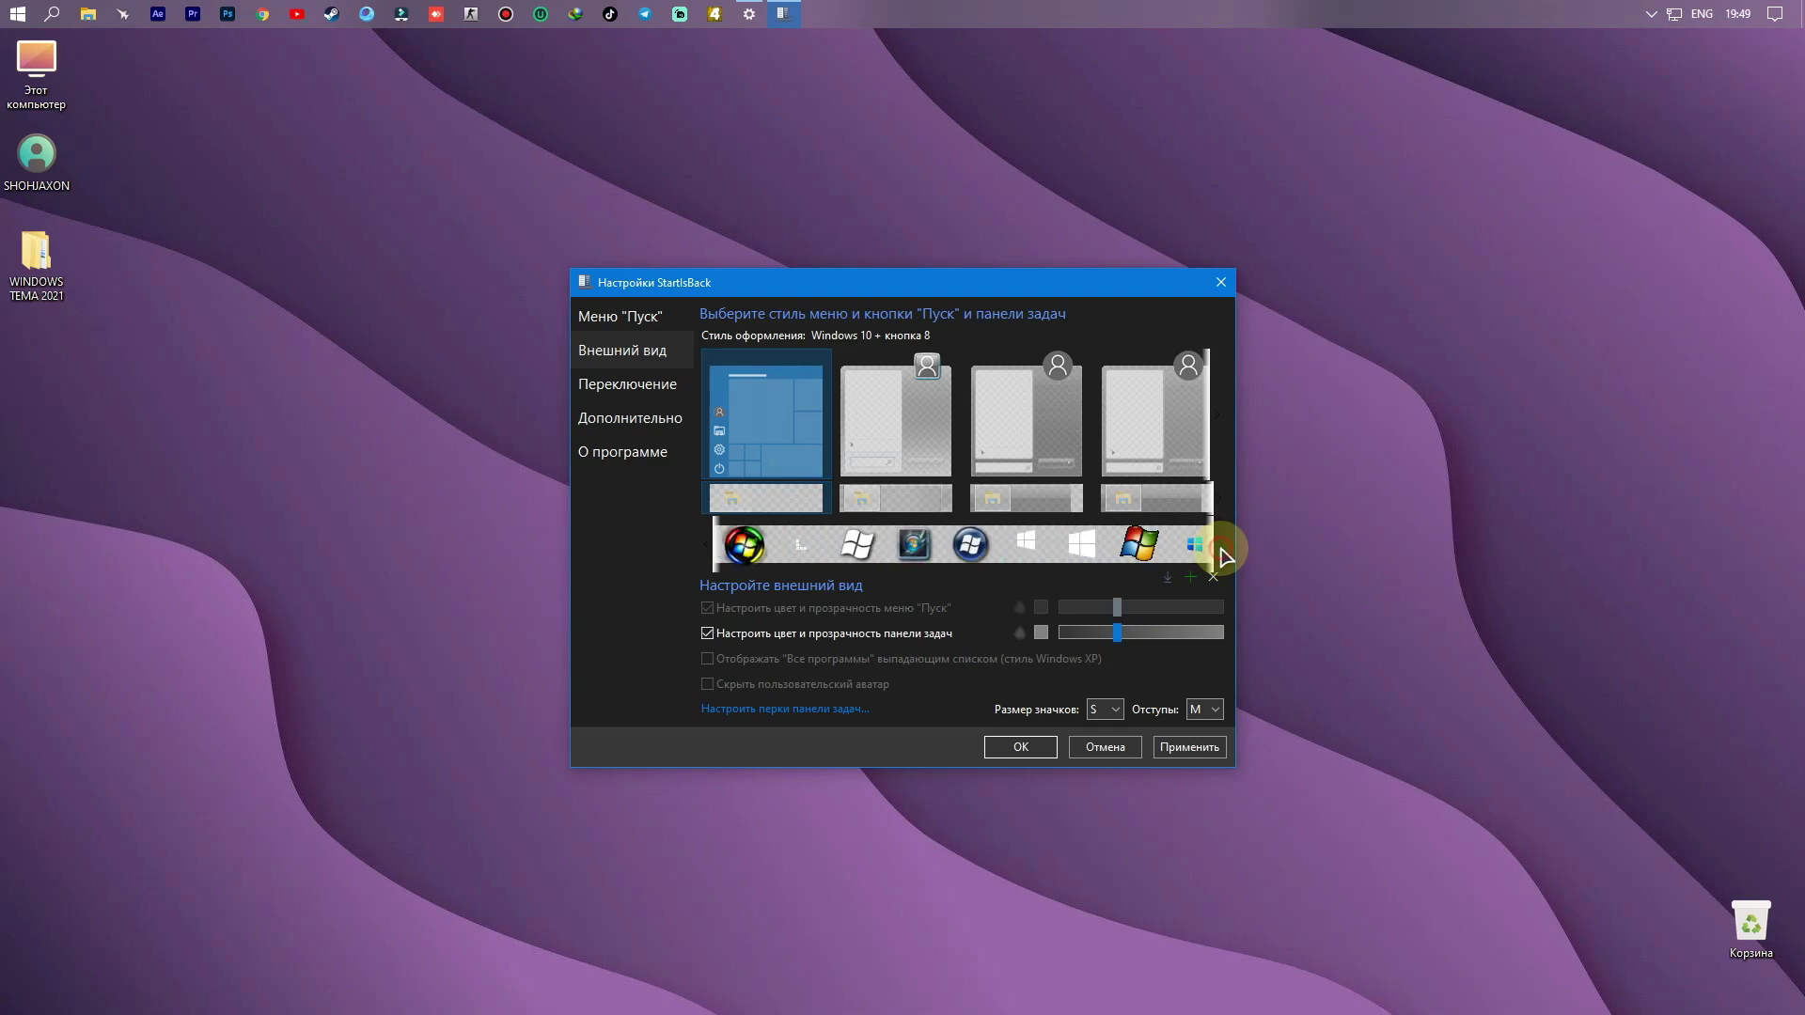
pyautogui.click(1208, 546)
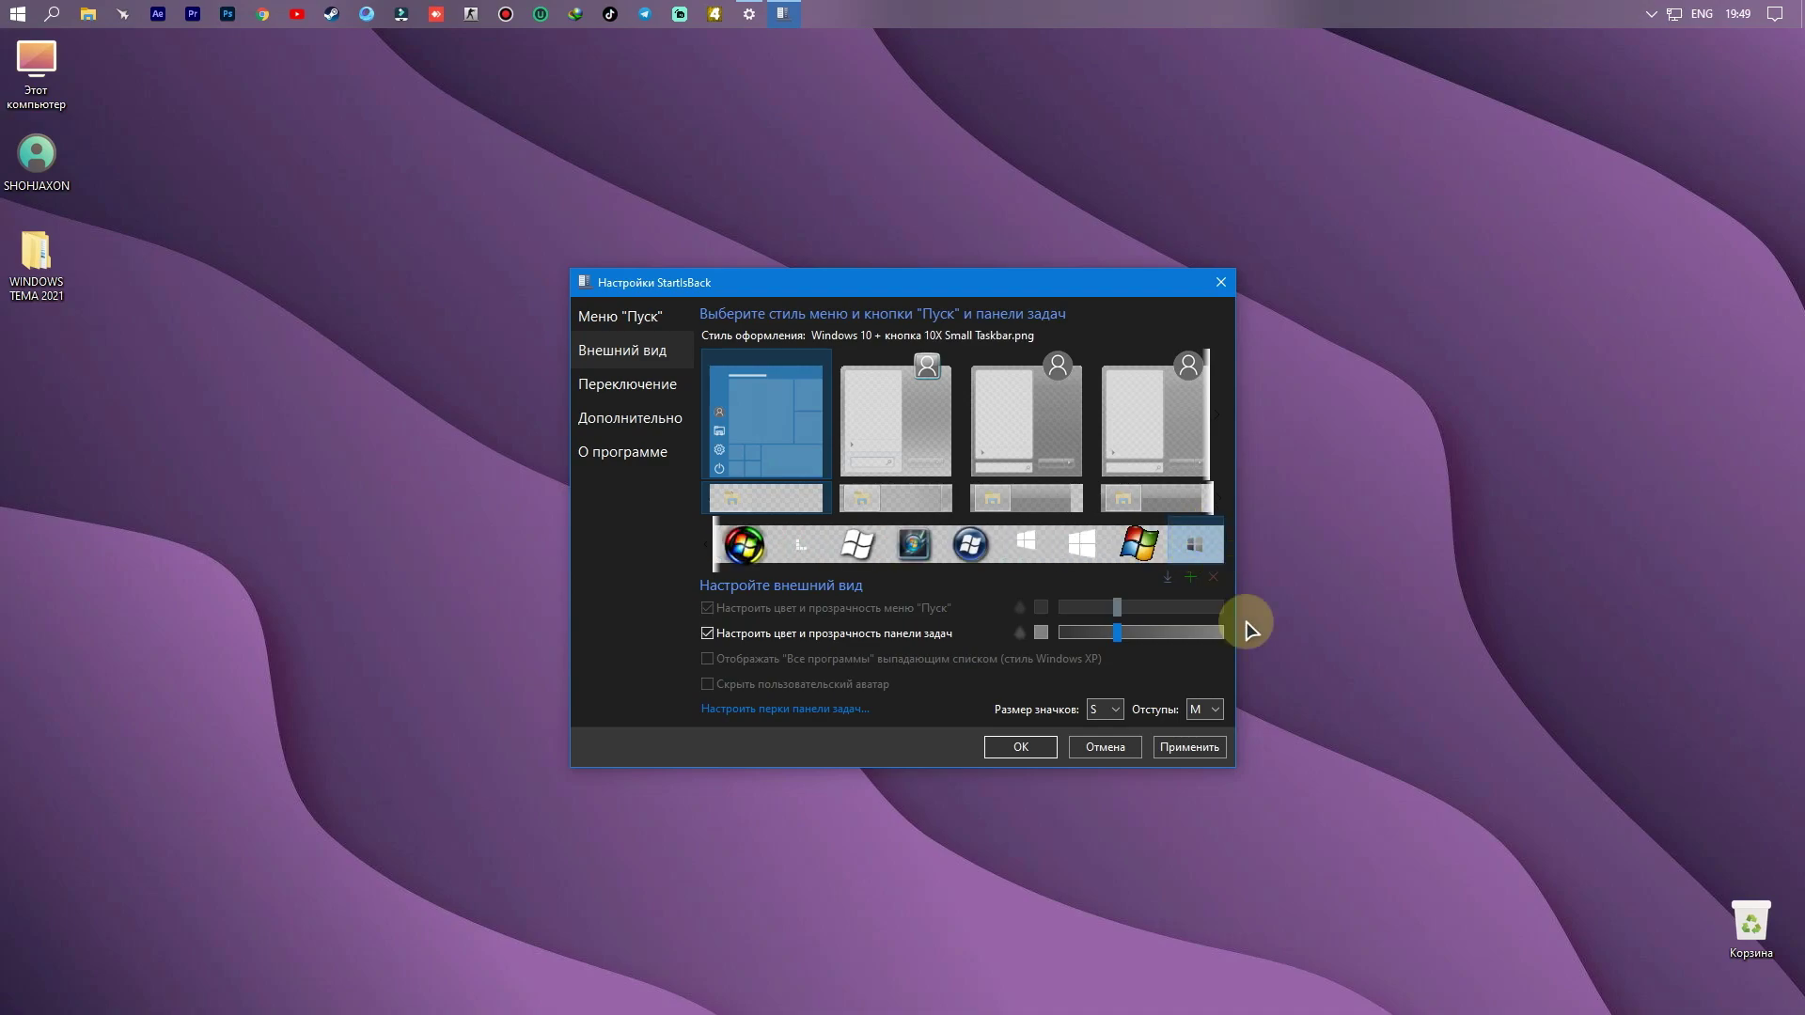
# Step: Apply and confirm the StartIsBack settings, and open and close the Start menu to check the new button
pyautogui.click(1179, 750)
pyautogui.click(1023, 744)
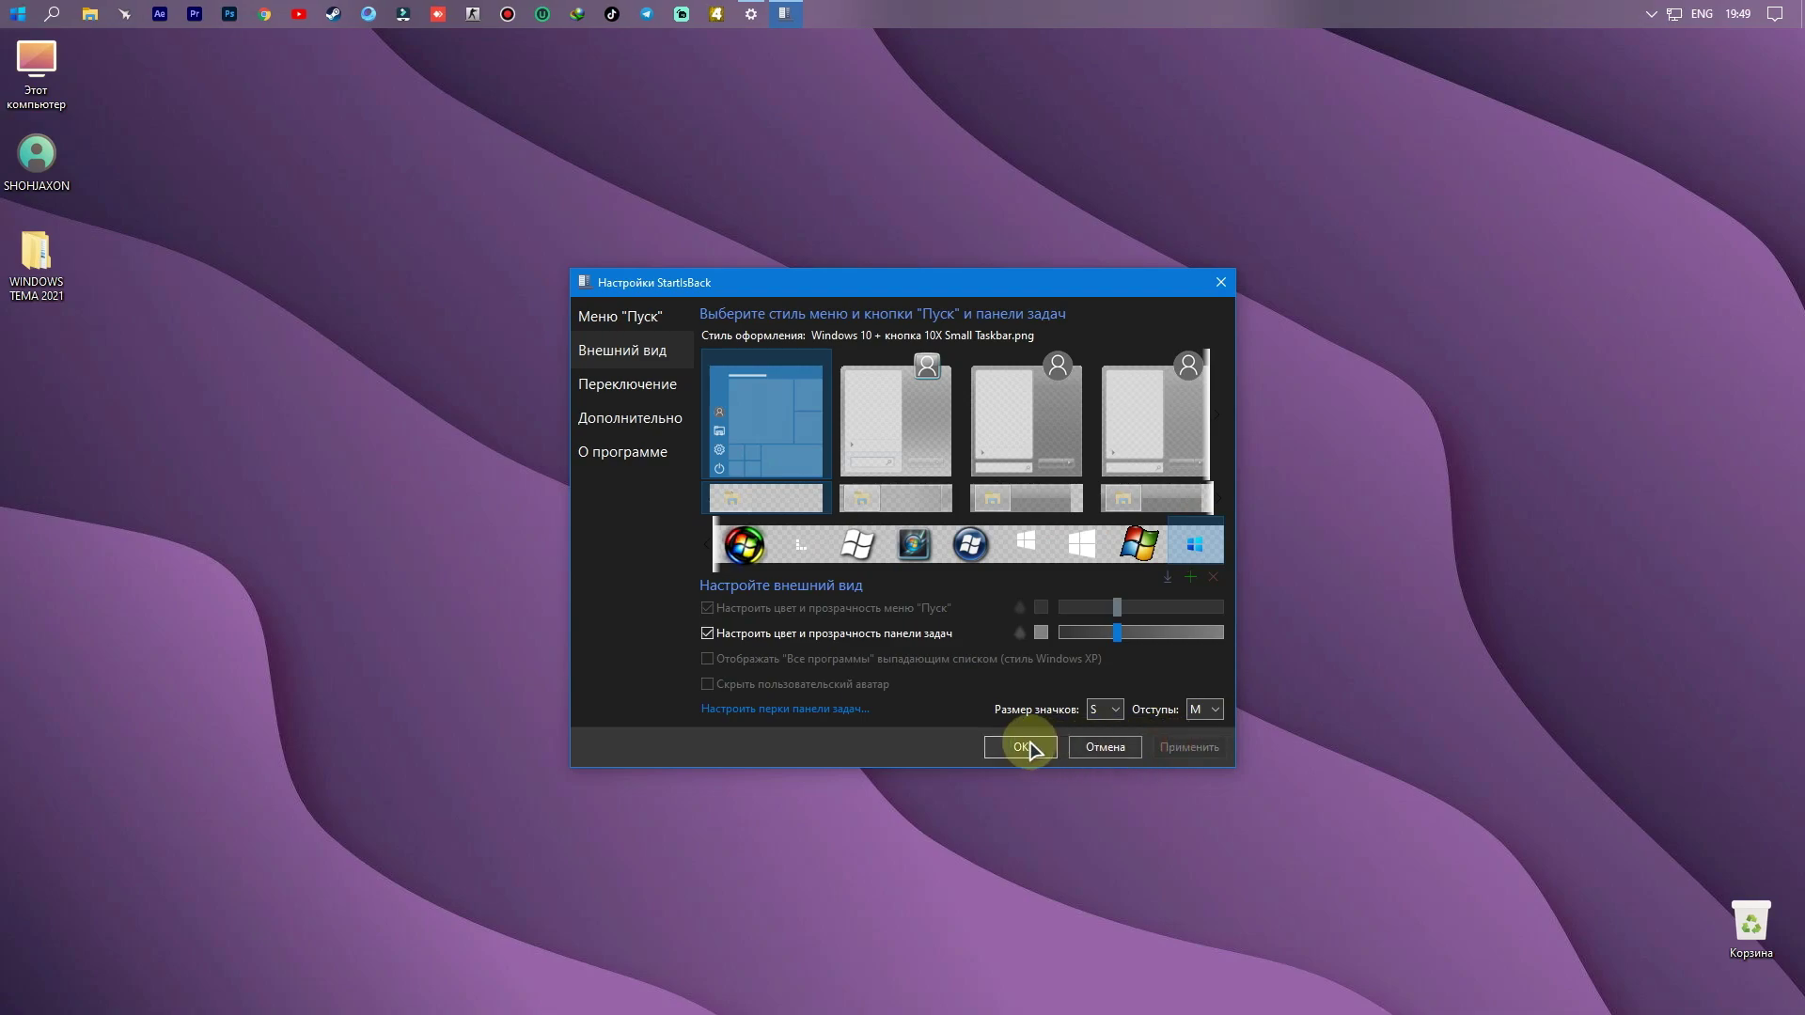
pyautogui.click(7, 11)
pyautogui.click(8, 11)
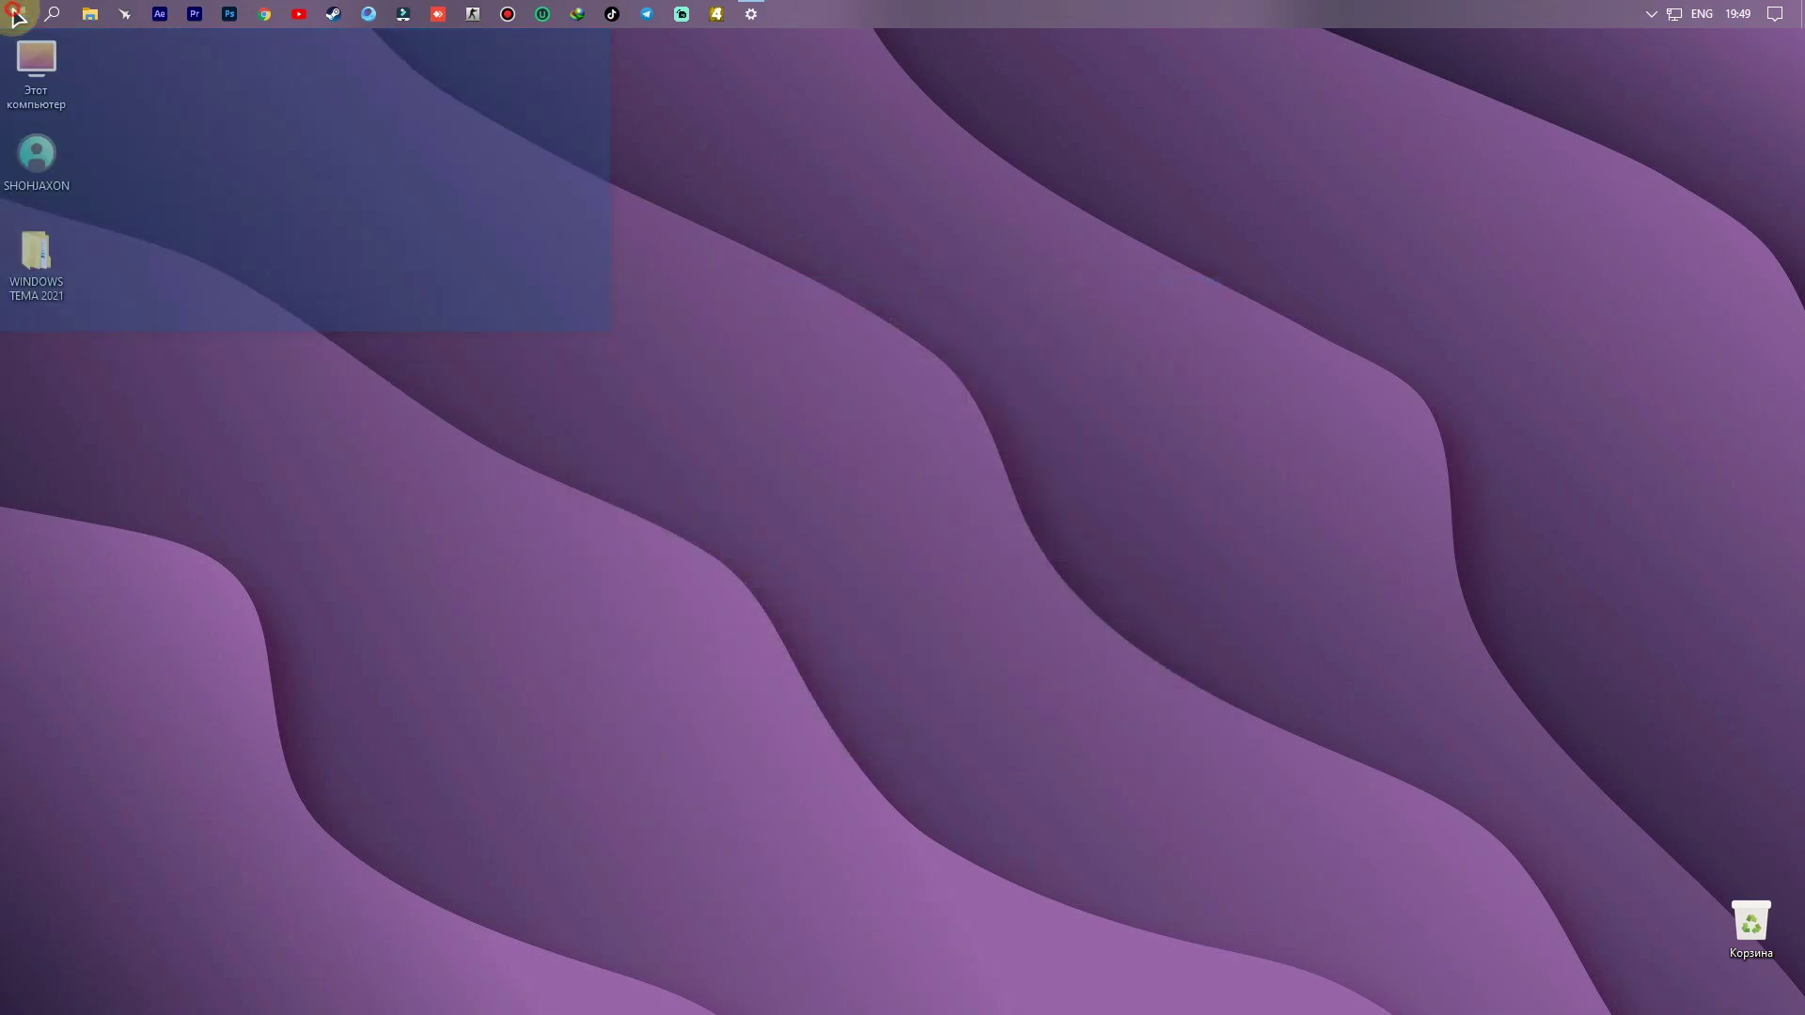
pyautogui.click(8, 11)
pyautogui.click(29, 11)
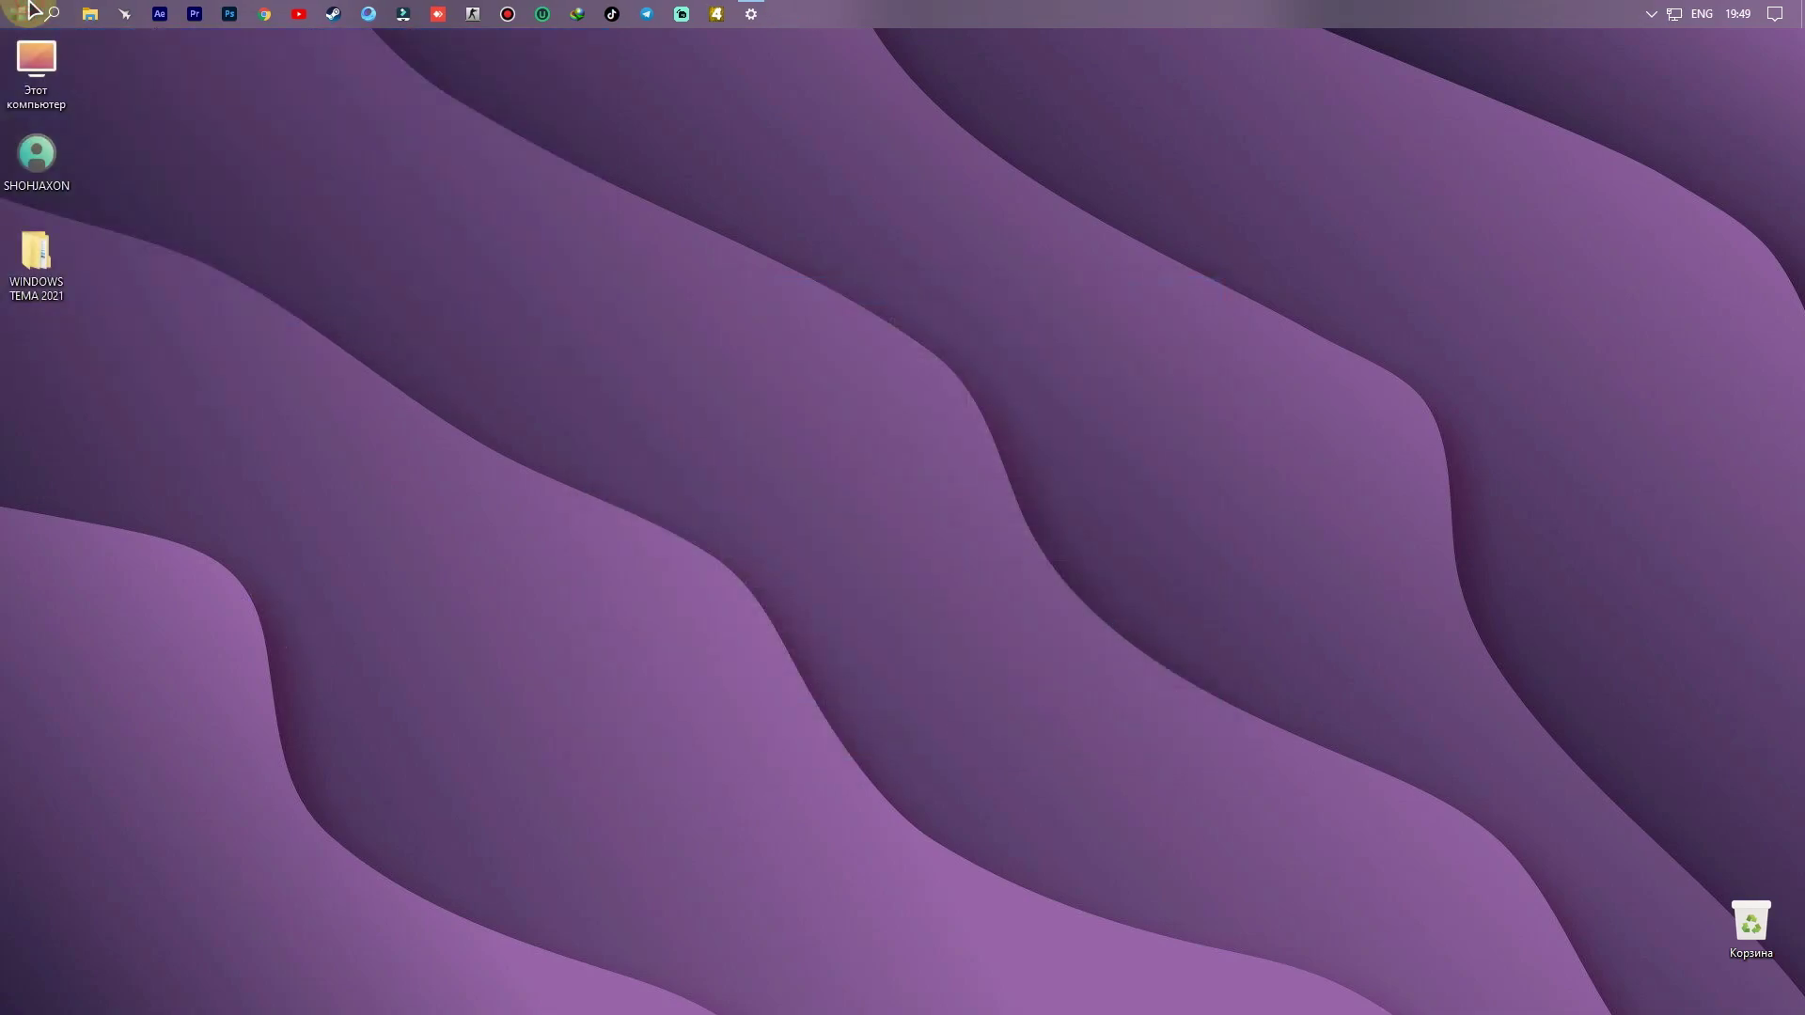
pyautogui.rightClick(568, 286)
pyautogui.click(632, 371)
pyautogui.press('super')
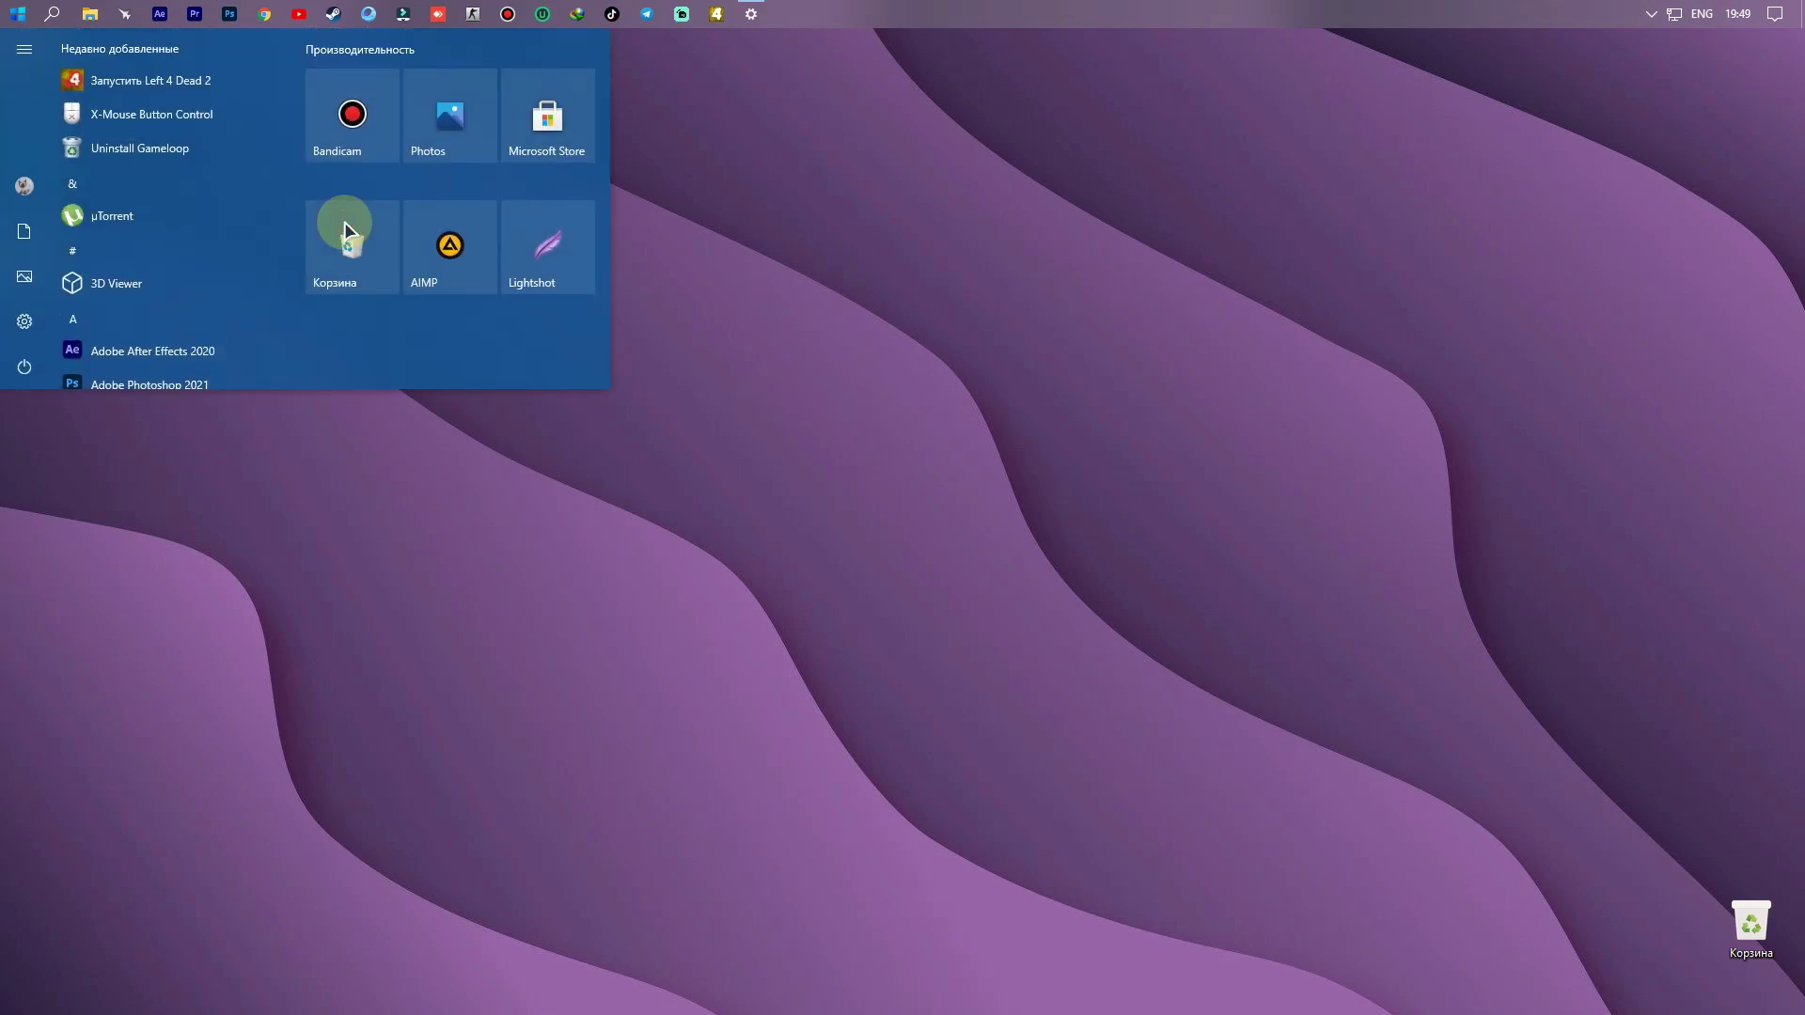
pyautogui.press('super')
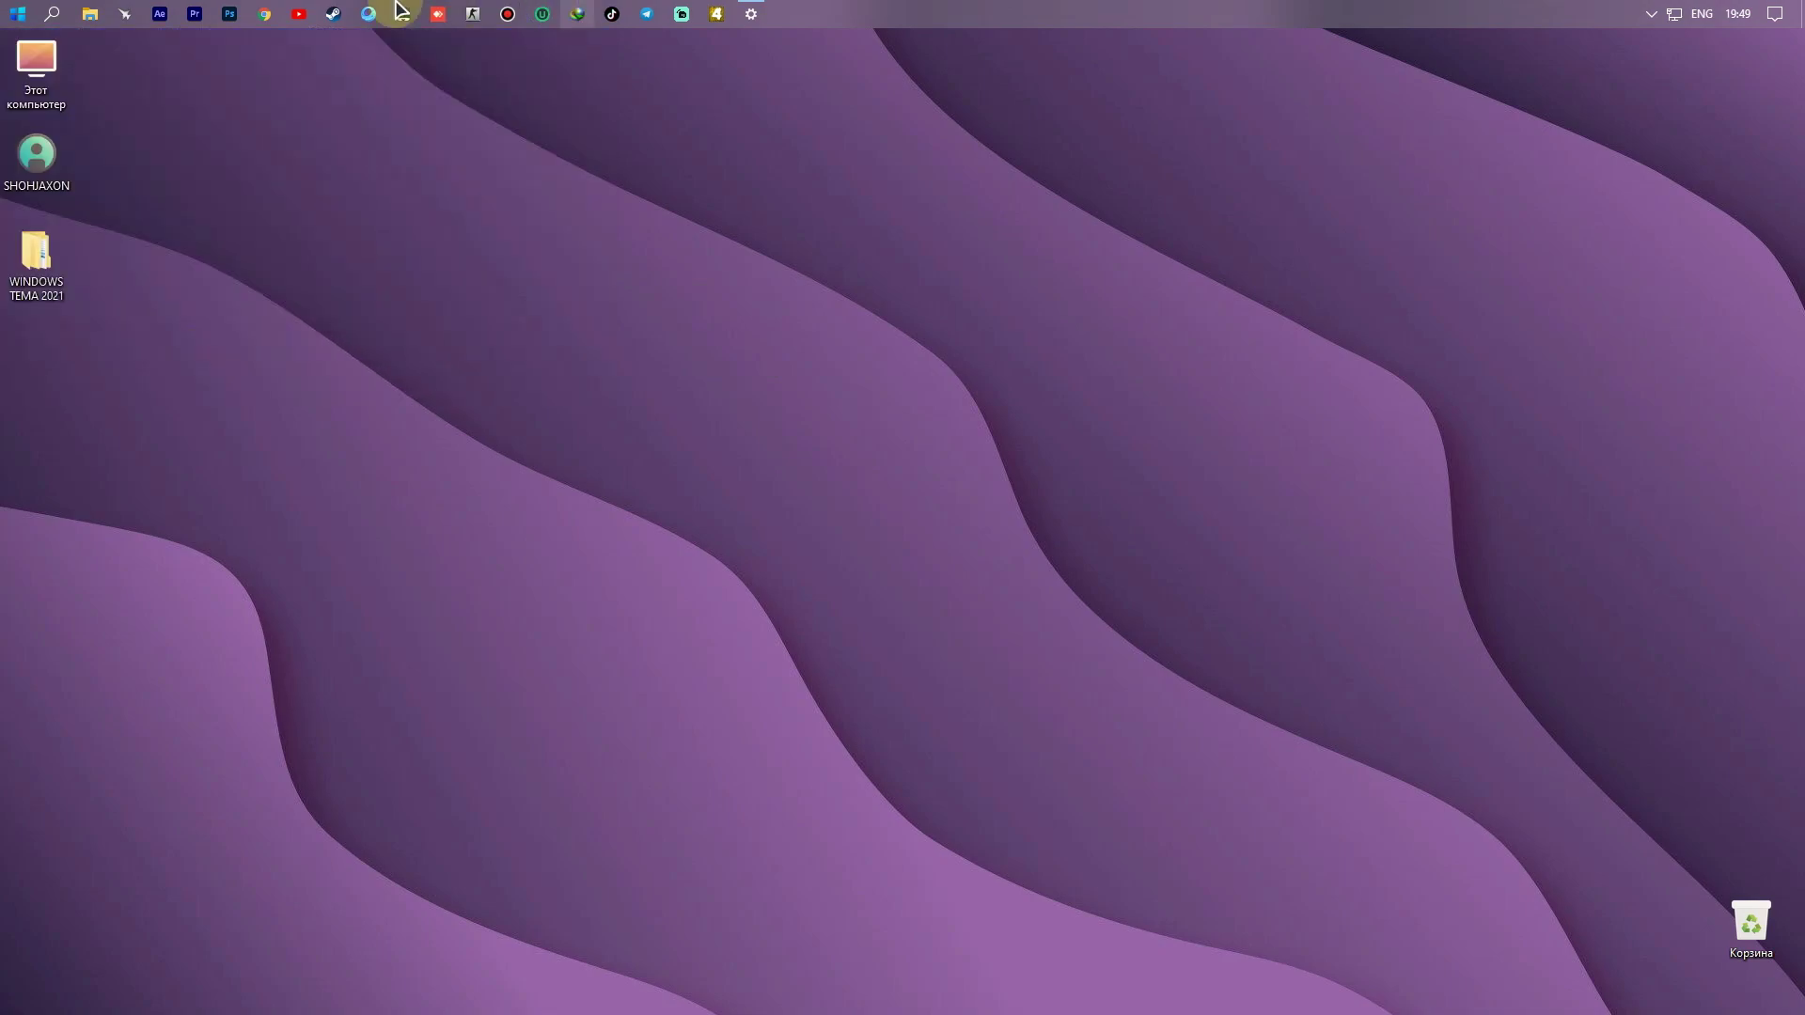
pyautogui.rightClick(630, 369)
pyautogui.click(673, 451)
pyautogui.rightClick(492, 357)
pyautogui.click(551, 436)
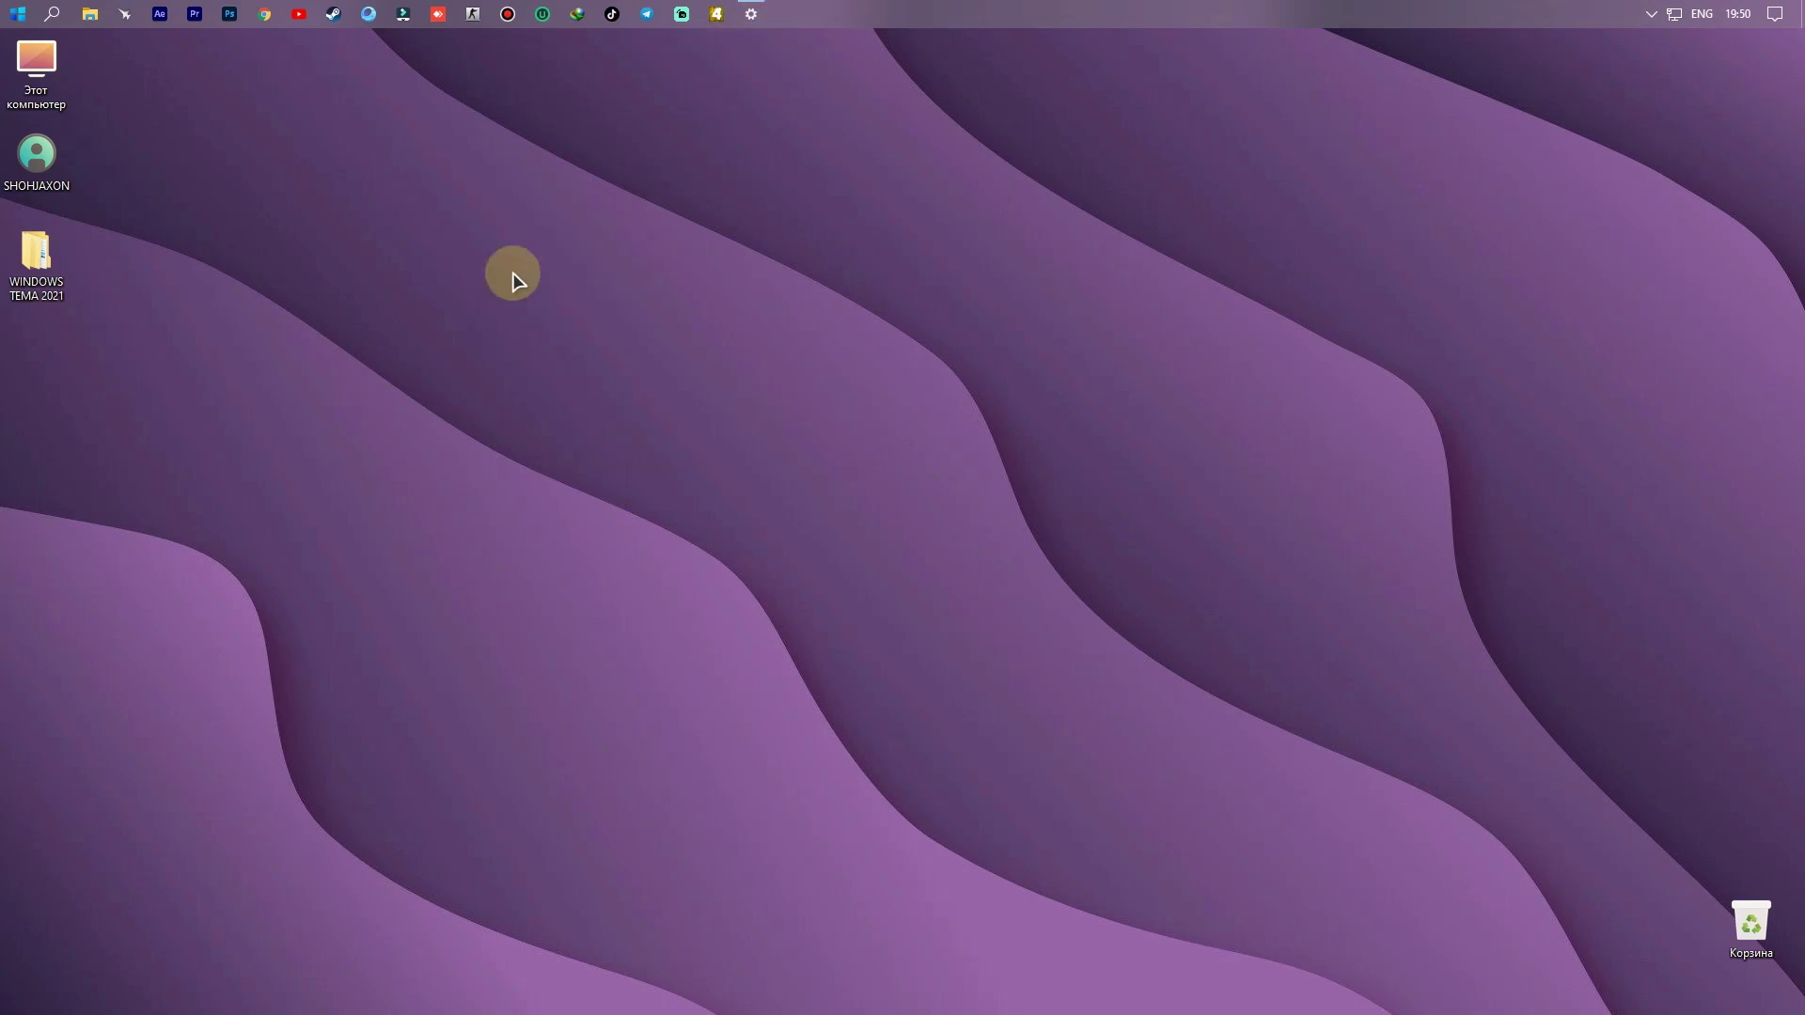
# Step: Run NexusSetup.exe from WINDOWS TEMA 2021 > Рабочий стол > Nexus Panel
pyautogui.doubleClick(60, 273)
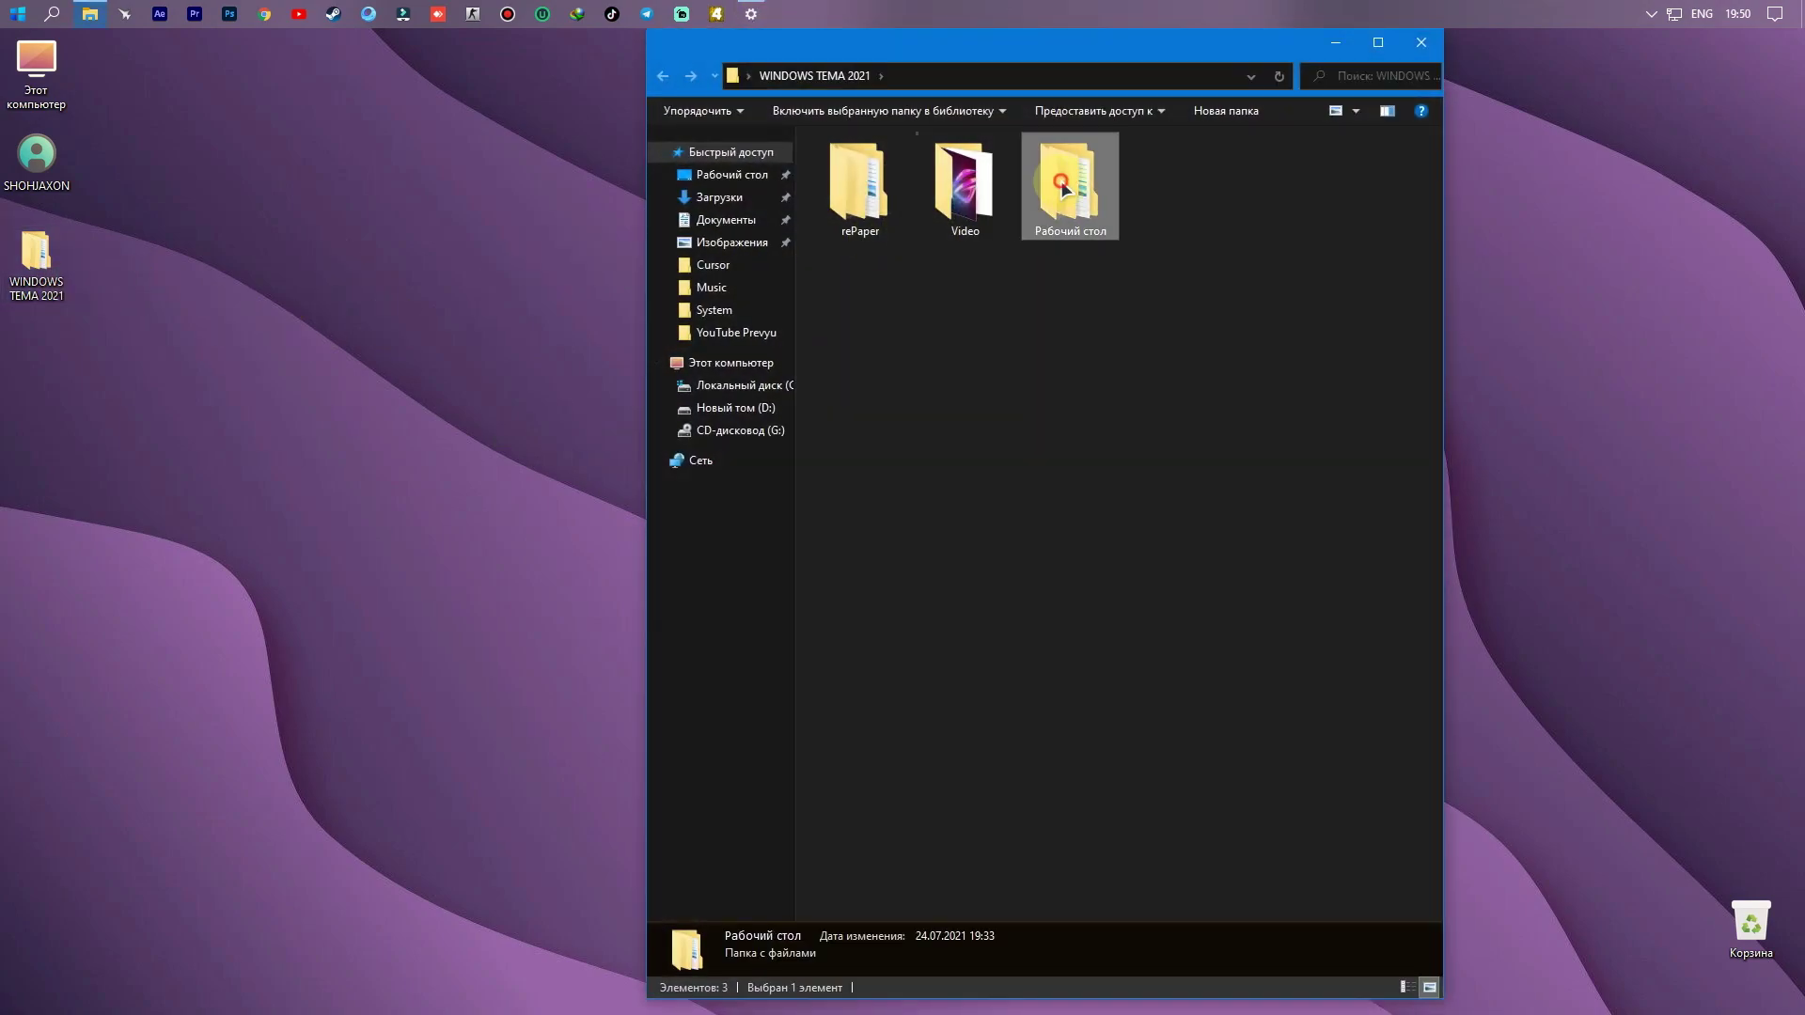
pyautogui.doubleClick(1063, 187)
pyautogui.click(1243, 196)
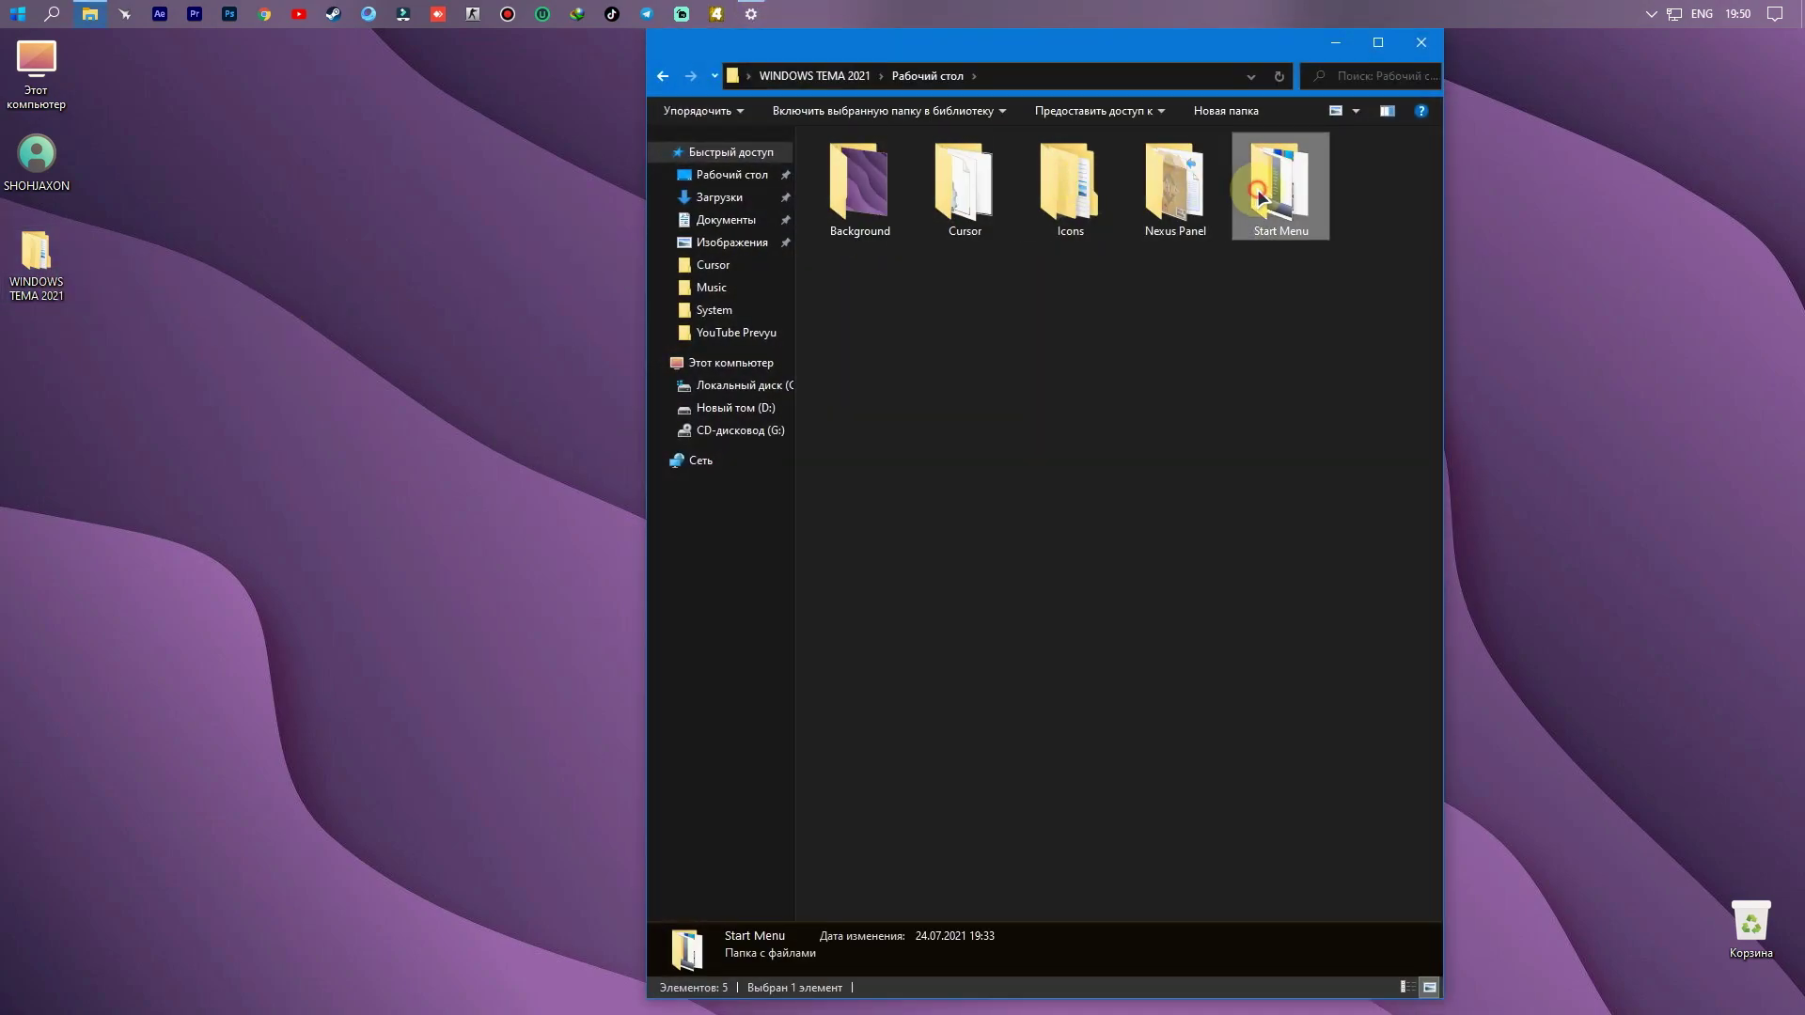
pyautogui.doubleClick(1173, 183)
pyautogui.doubleClick(907, 184)
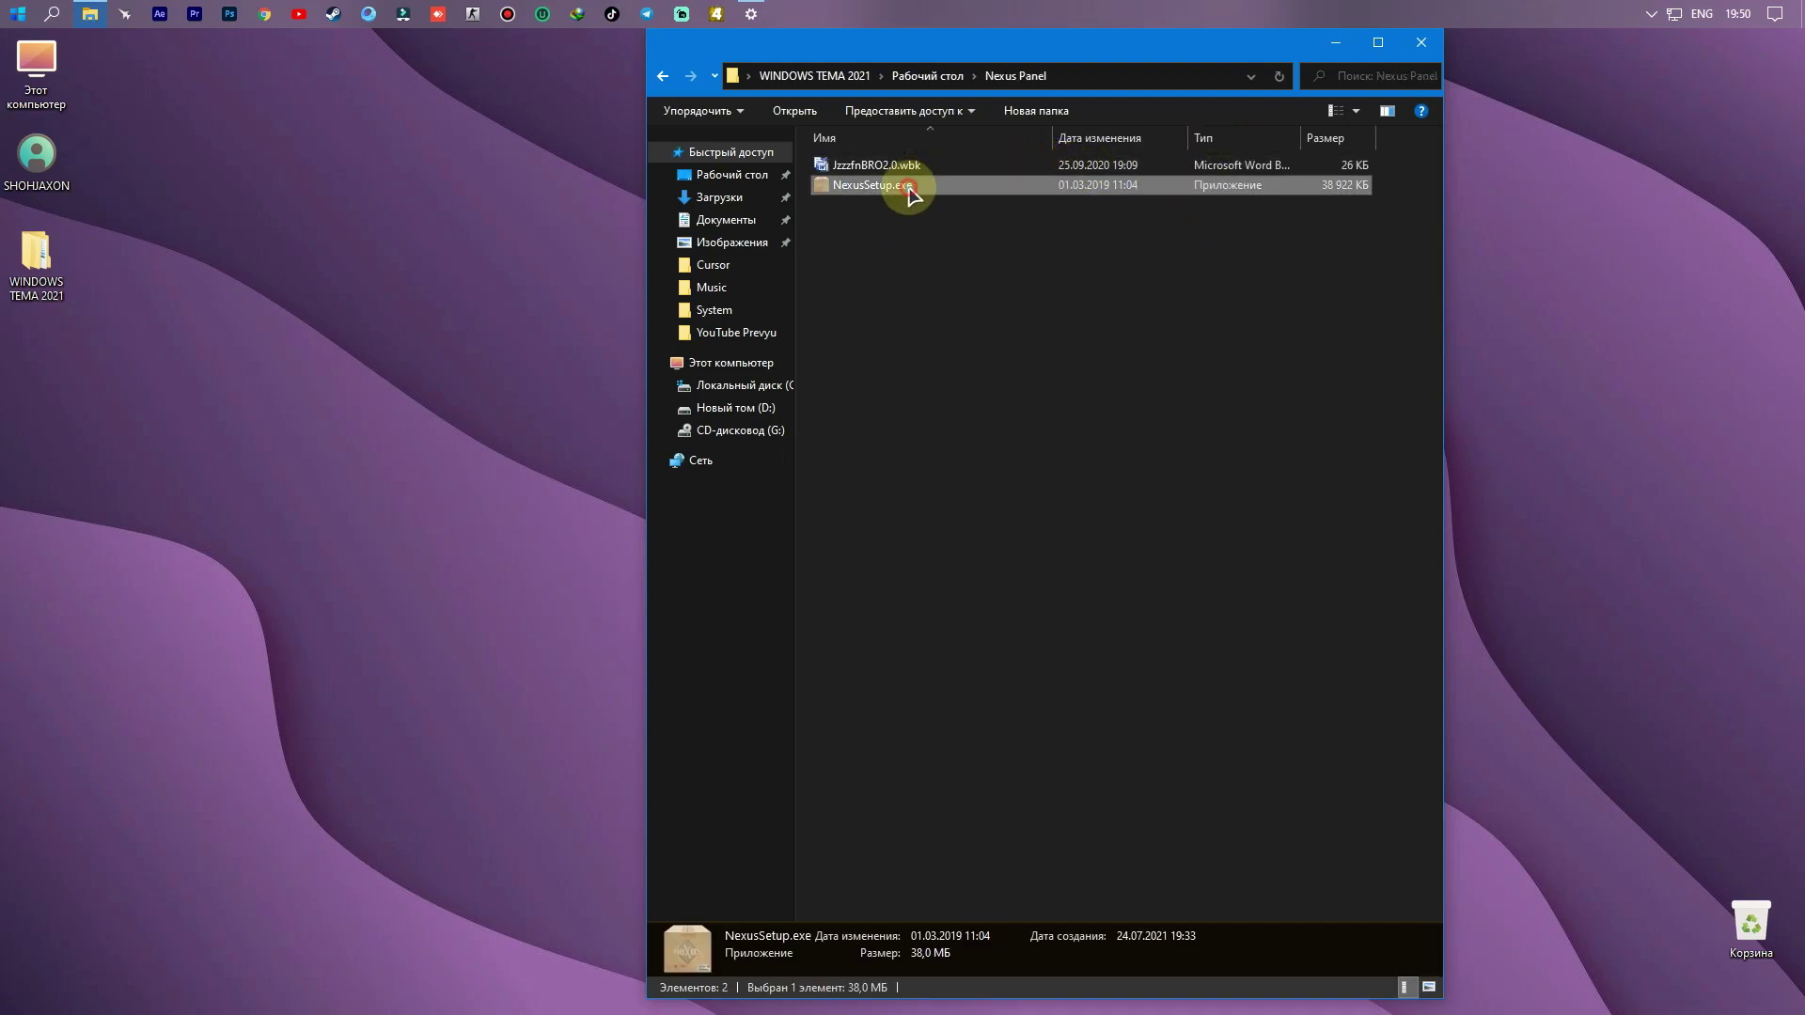
# Step: Complete the Nexus 19.2 installation with the default options and finish with Launch Nexus enabled
pyautogui.click(922, 573)
pyautogui.click(1004, 681)
pyautogui.click(1002, 683)
pyautogui.click(1001, 684)
pyautogui.click(1000, 685)
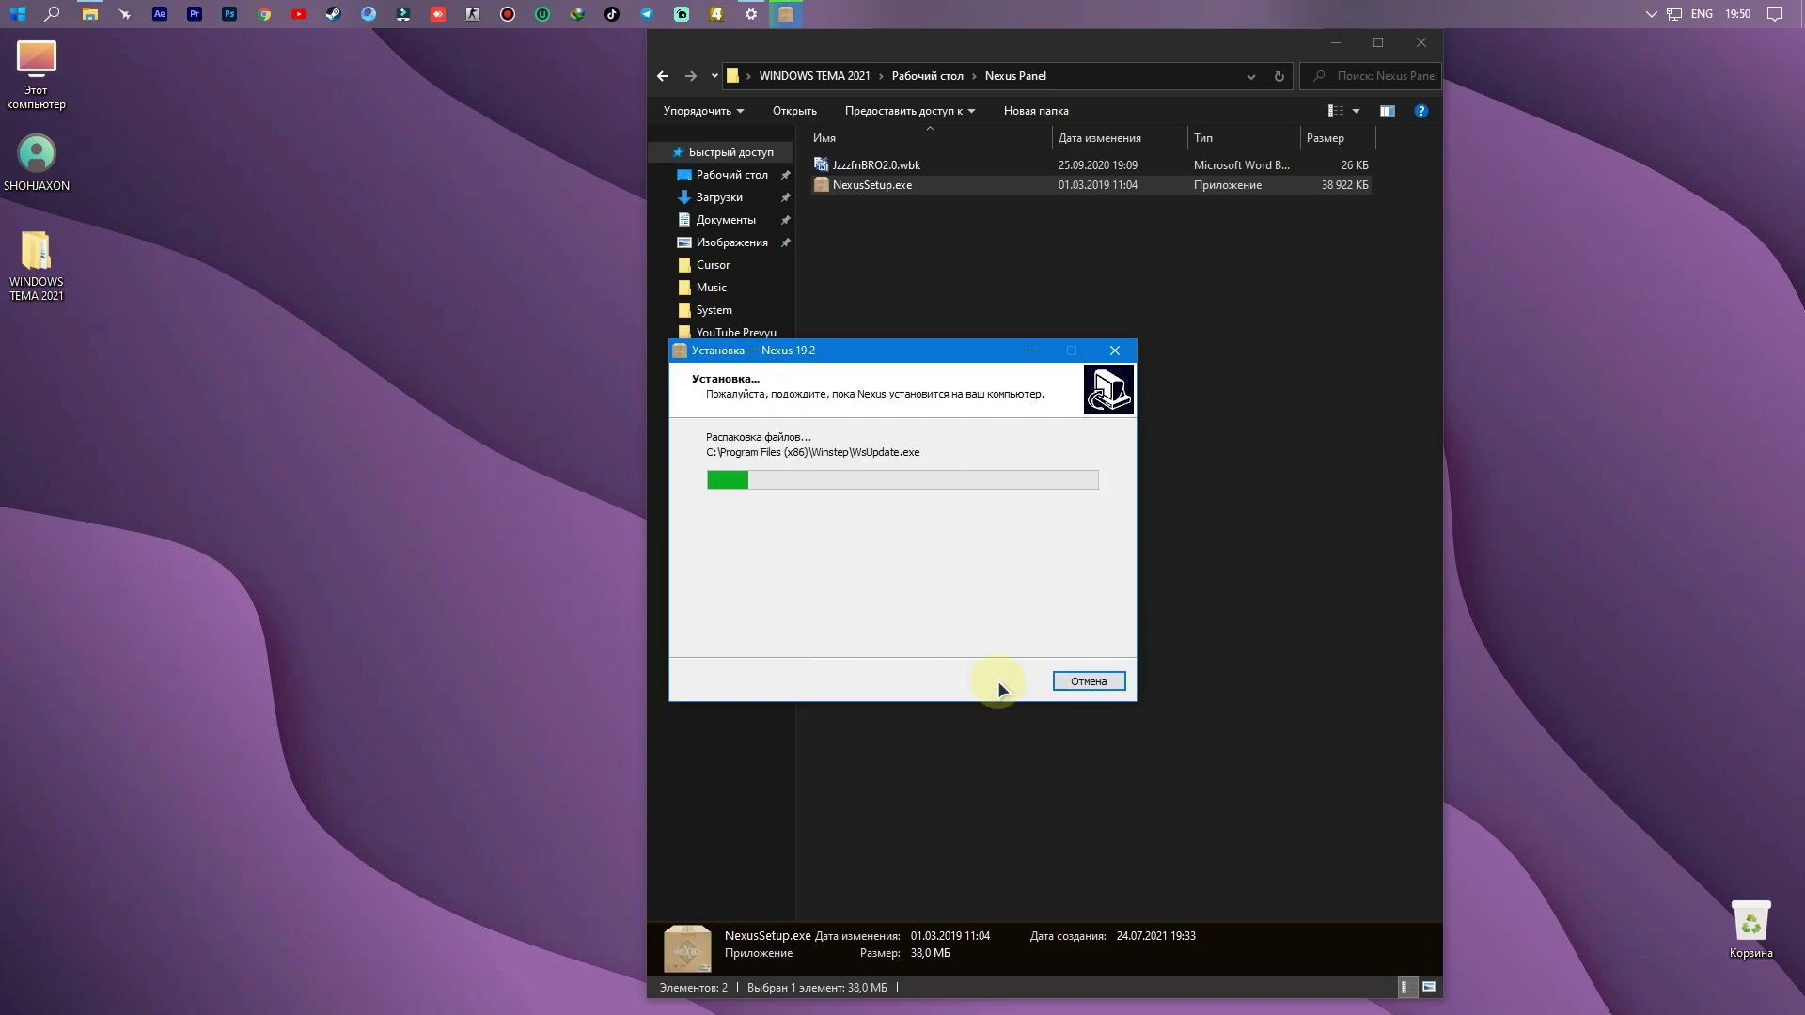
pyautogui.moveTo(903, 351); pyautogui.dragTo(1095, 328)
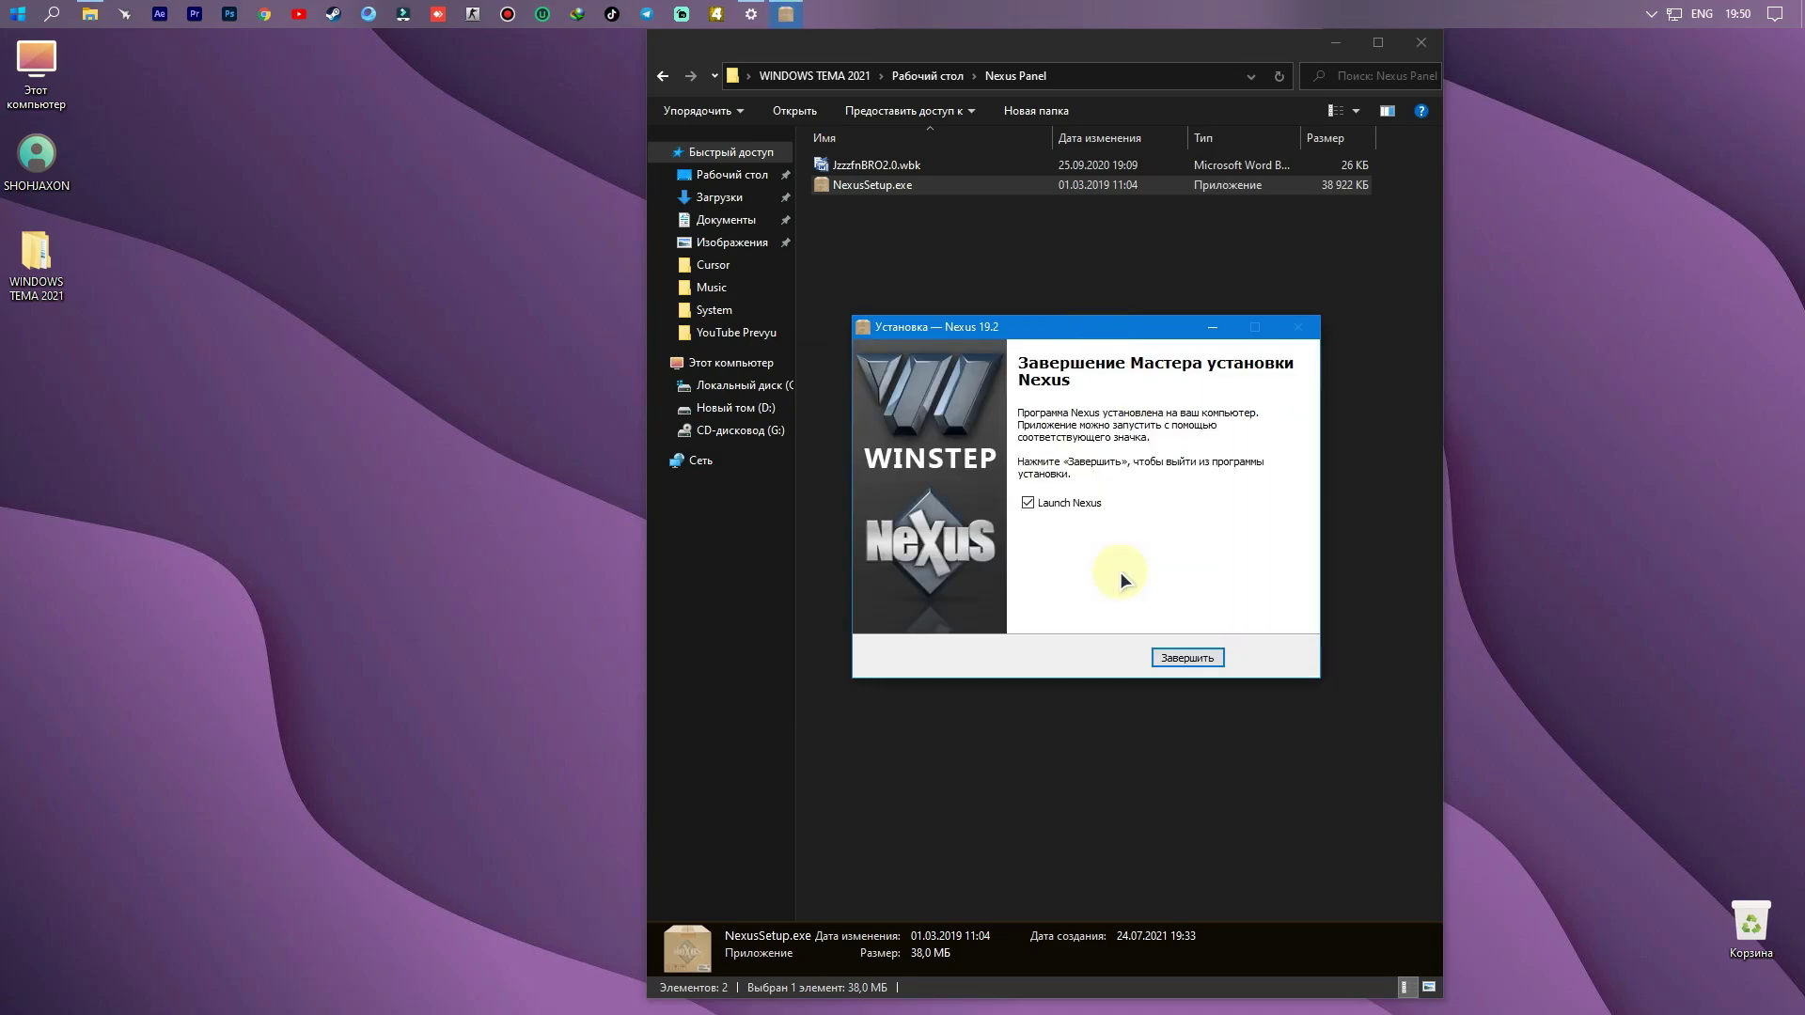
pyautogui.click(1185, 655)
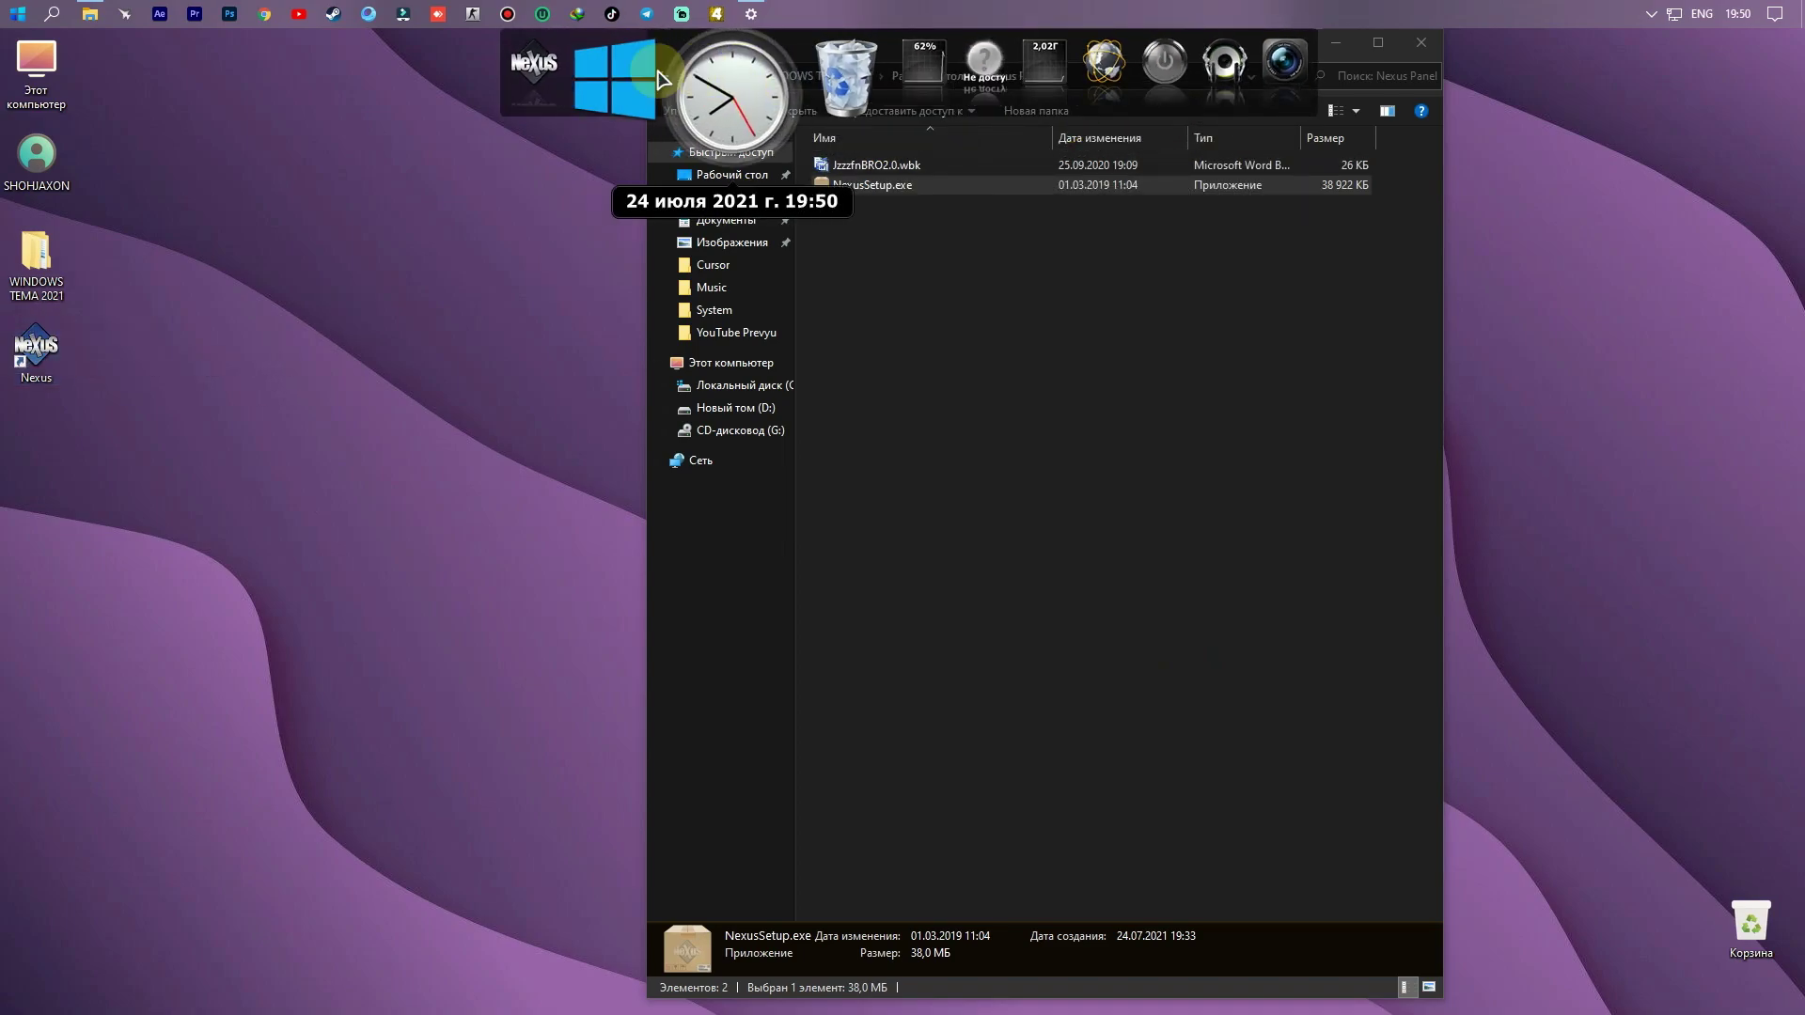
# Step: Close the folder window, open the Nexus dock settings and examine the content, module, position, behaviour, appearance and effect options
pyautogui.click(1421, 42)
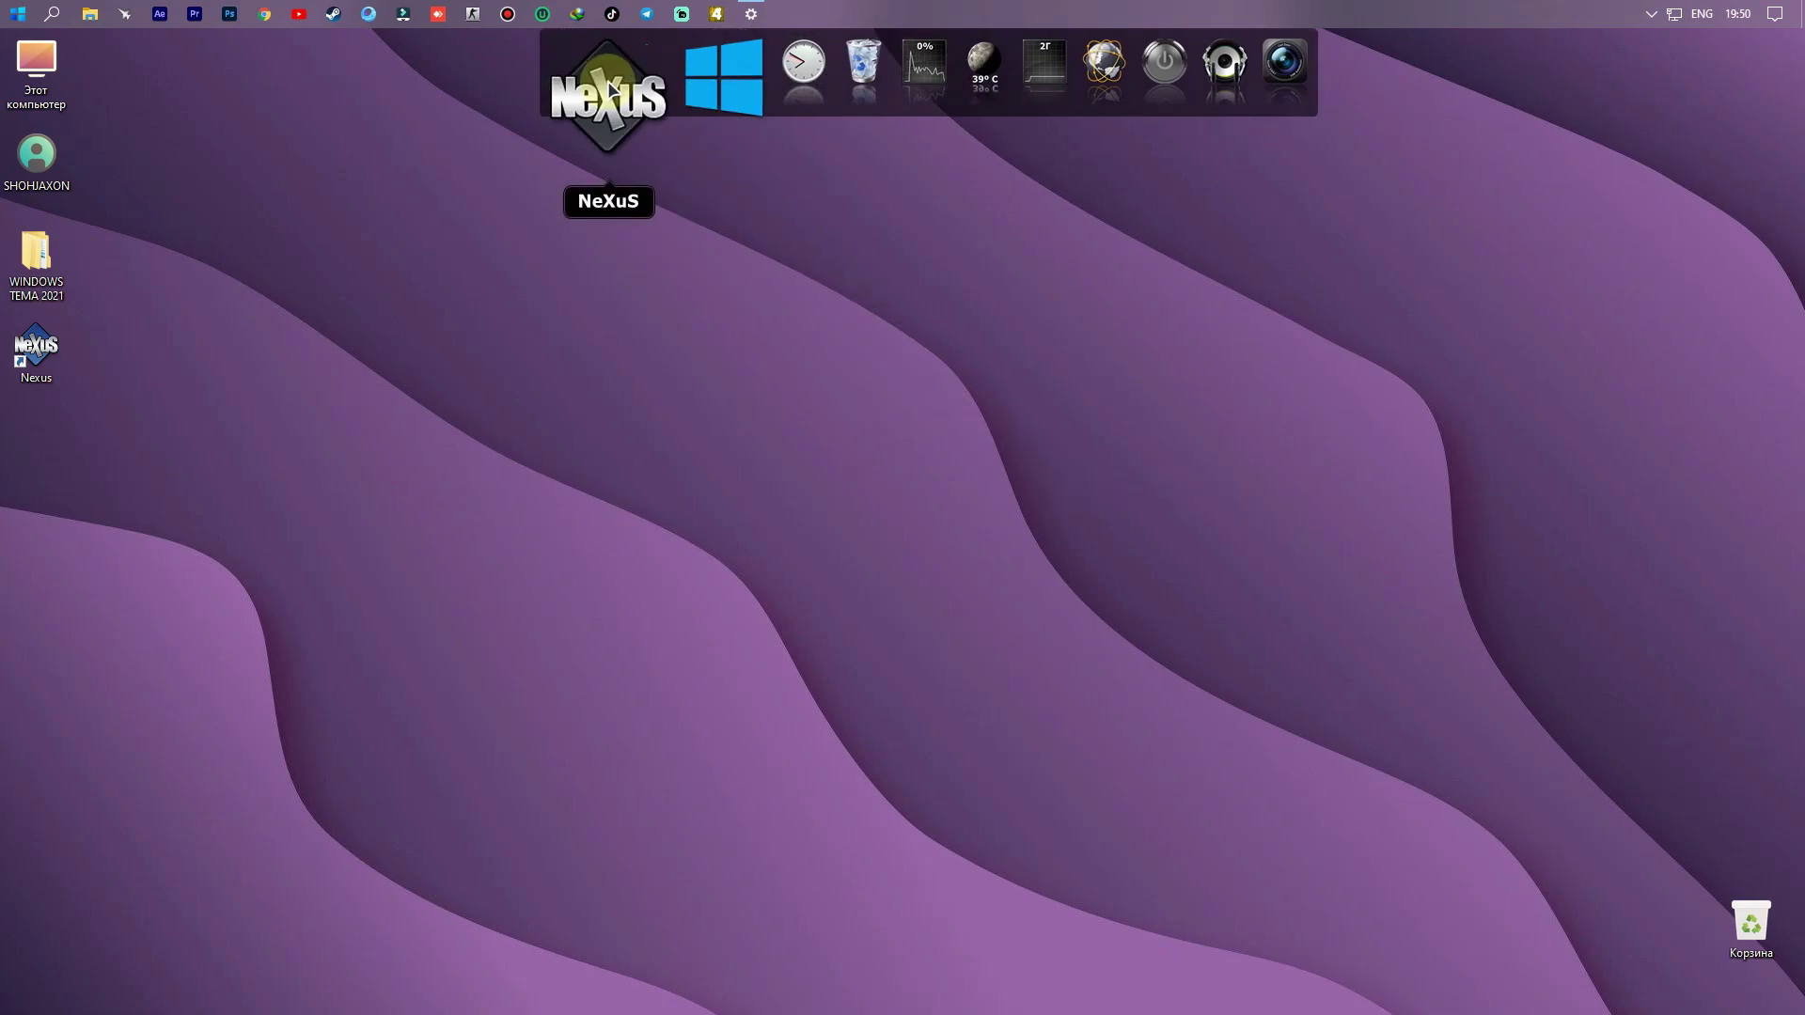
pyautogui.click(610, 85)
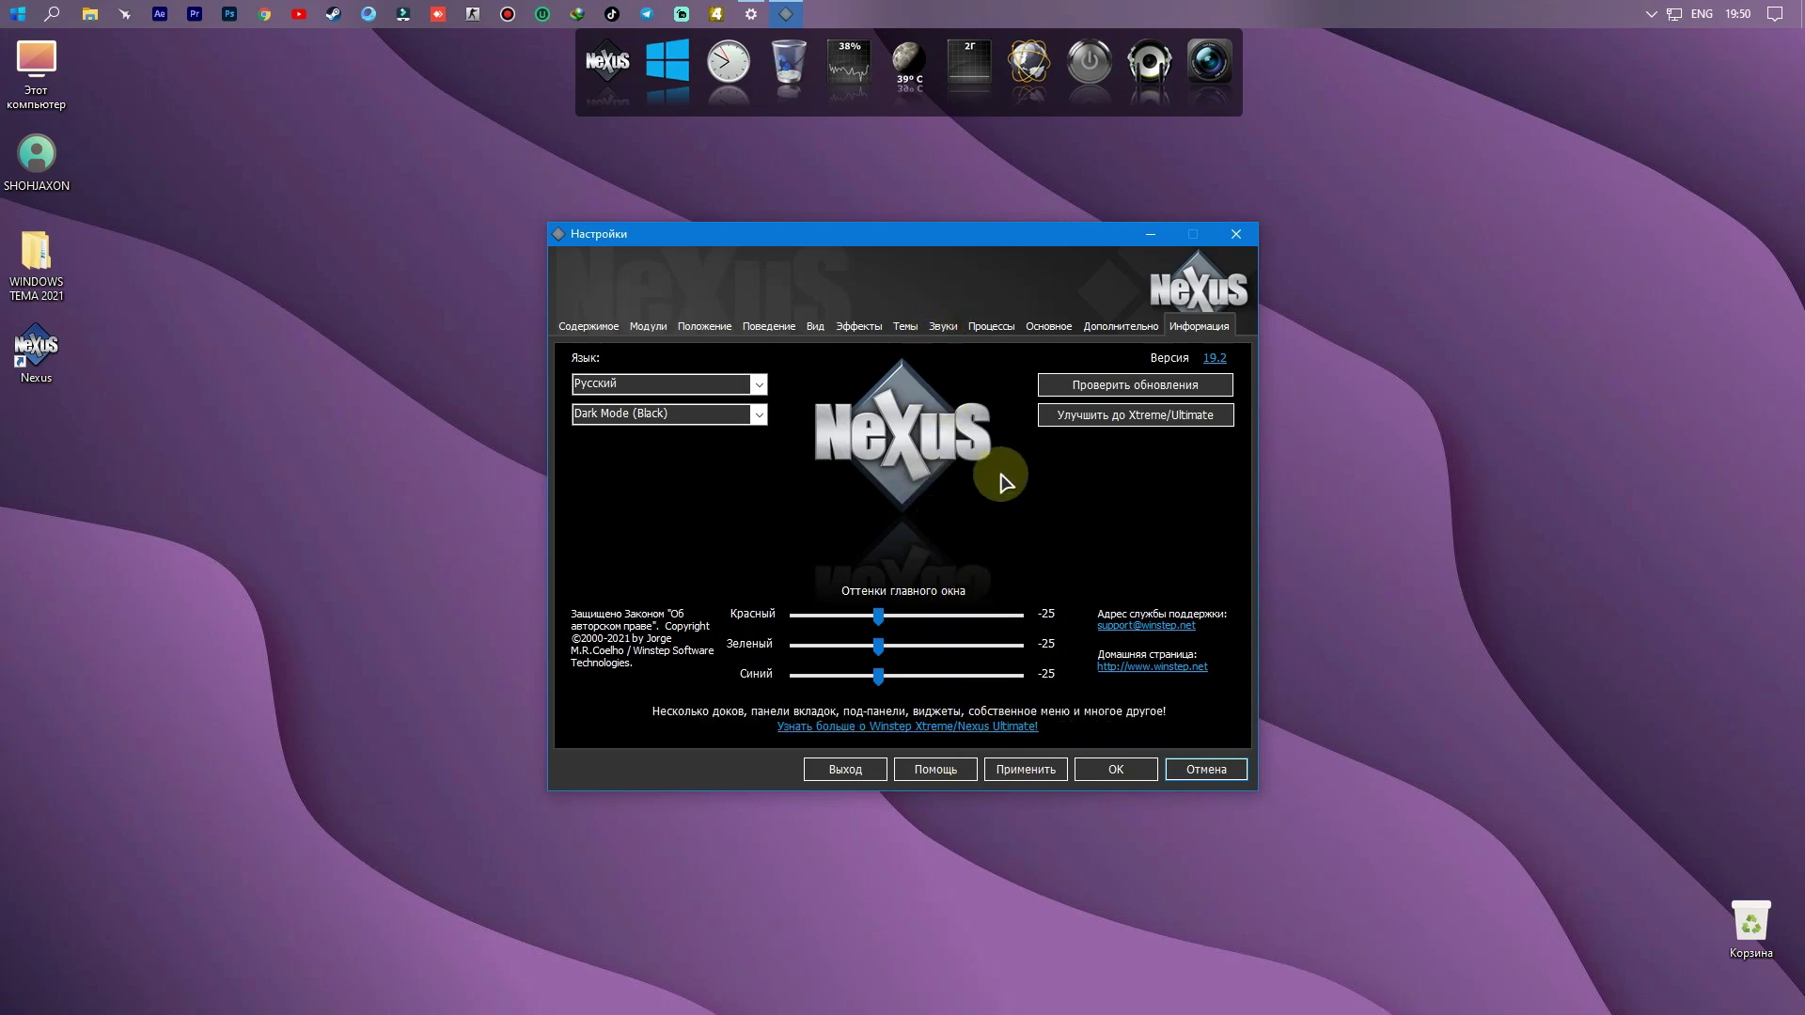
pyautogui.click(591, 327)
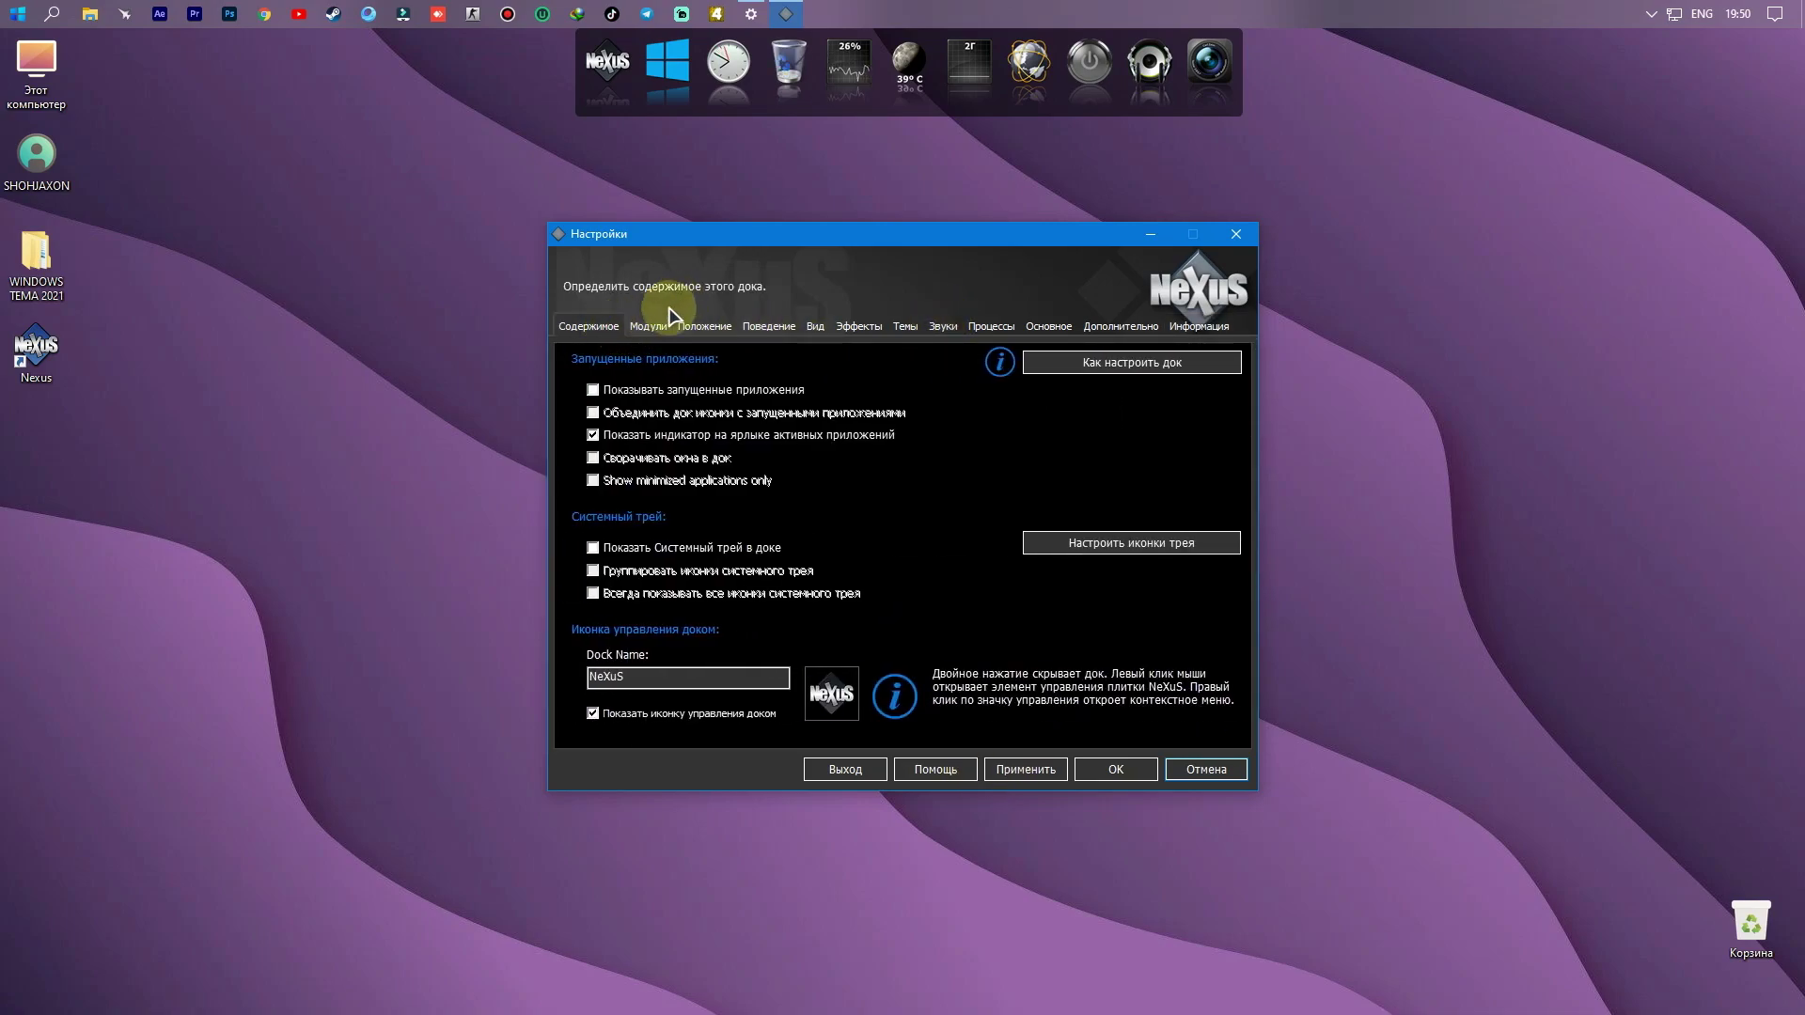
pyautogui.click(648, 327)
pyautogui.click(705, 327)
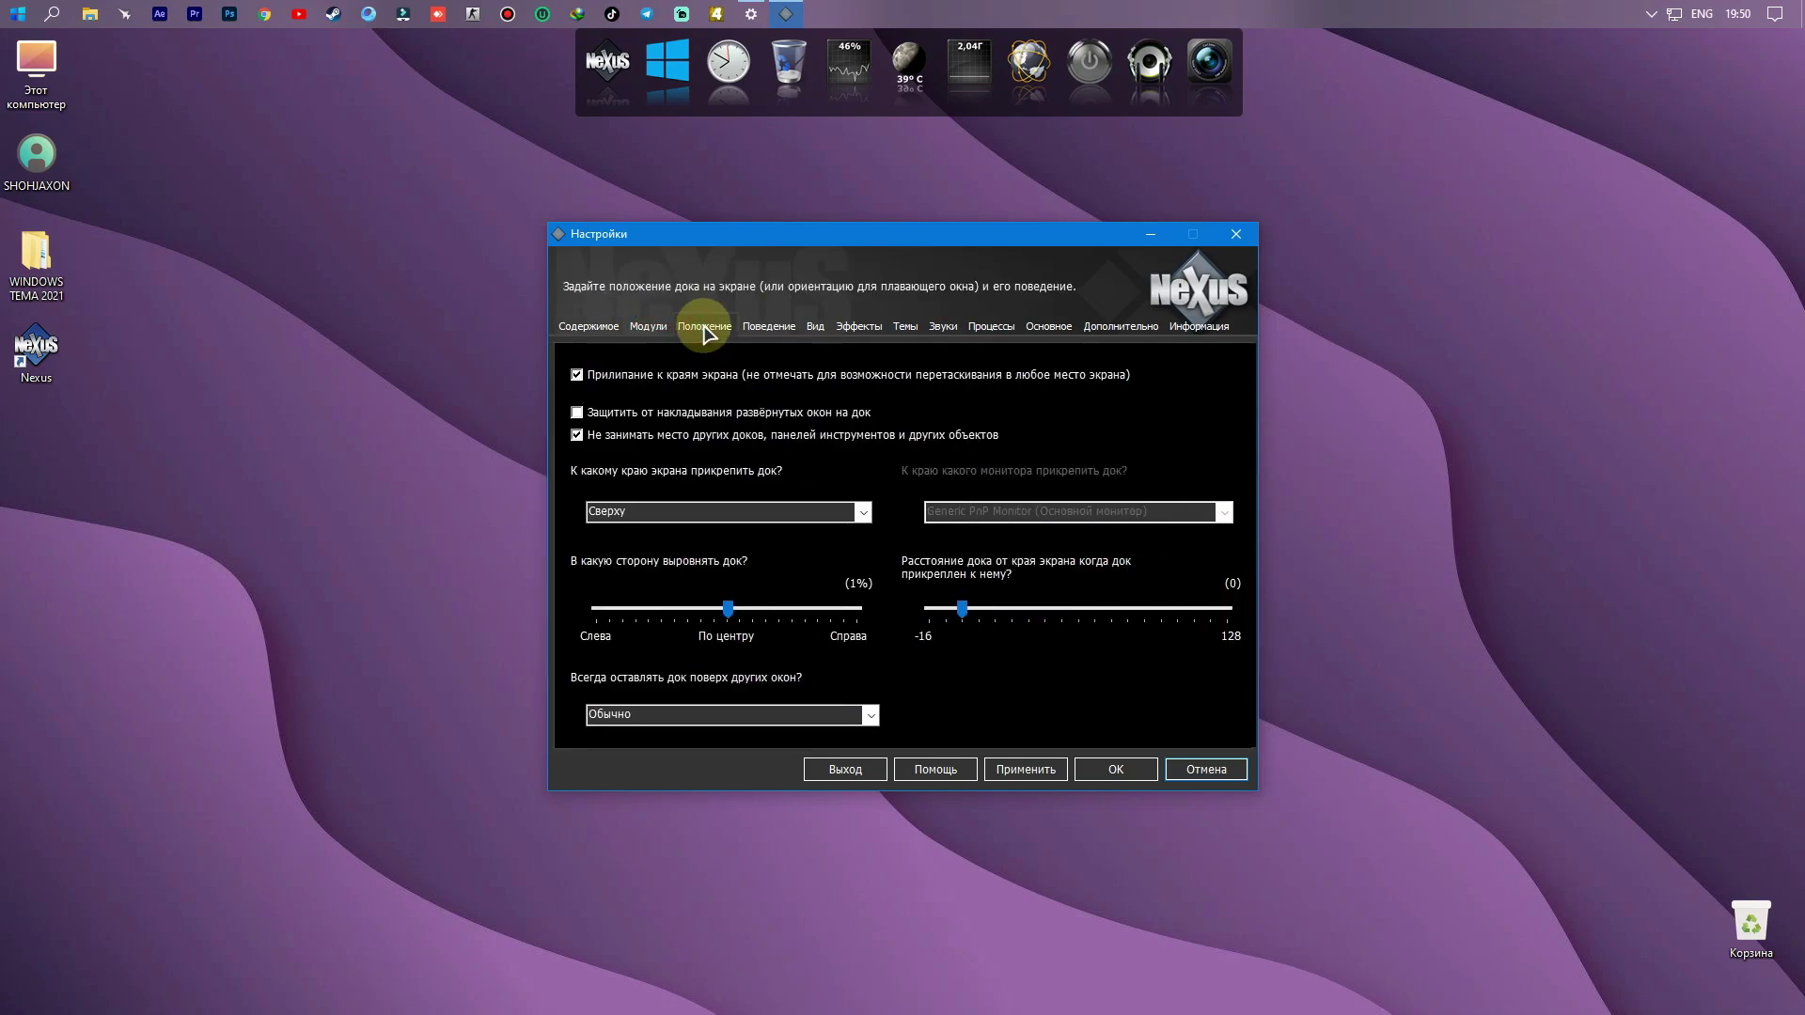
pyautogui.click(760, 327)
pyautogui.click(837, 327)
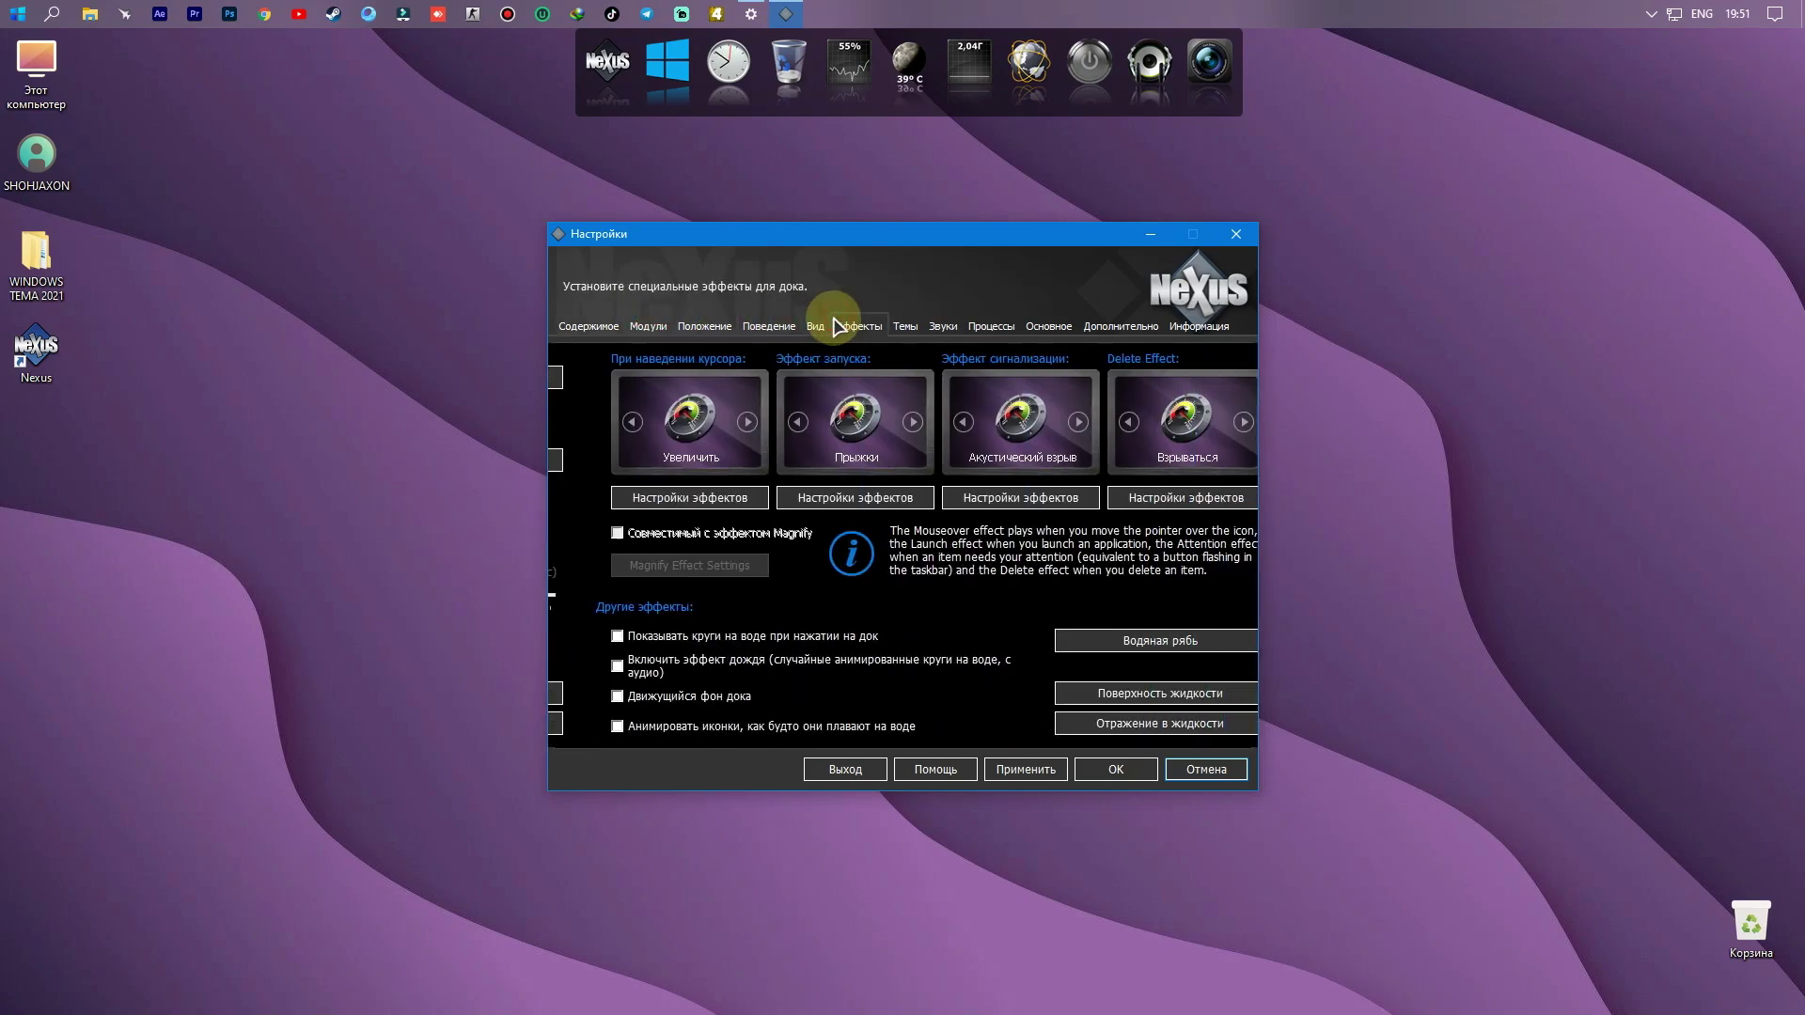
pyautogui.click(817, 327)
pyautogui.click(859, 326)
# Step: Preview several Nexus dock themes, including SDVZ1 and White Metal, and apply Yellow Steel
pyautogui.click(905, 326)
pyautogui.click(544, 483)
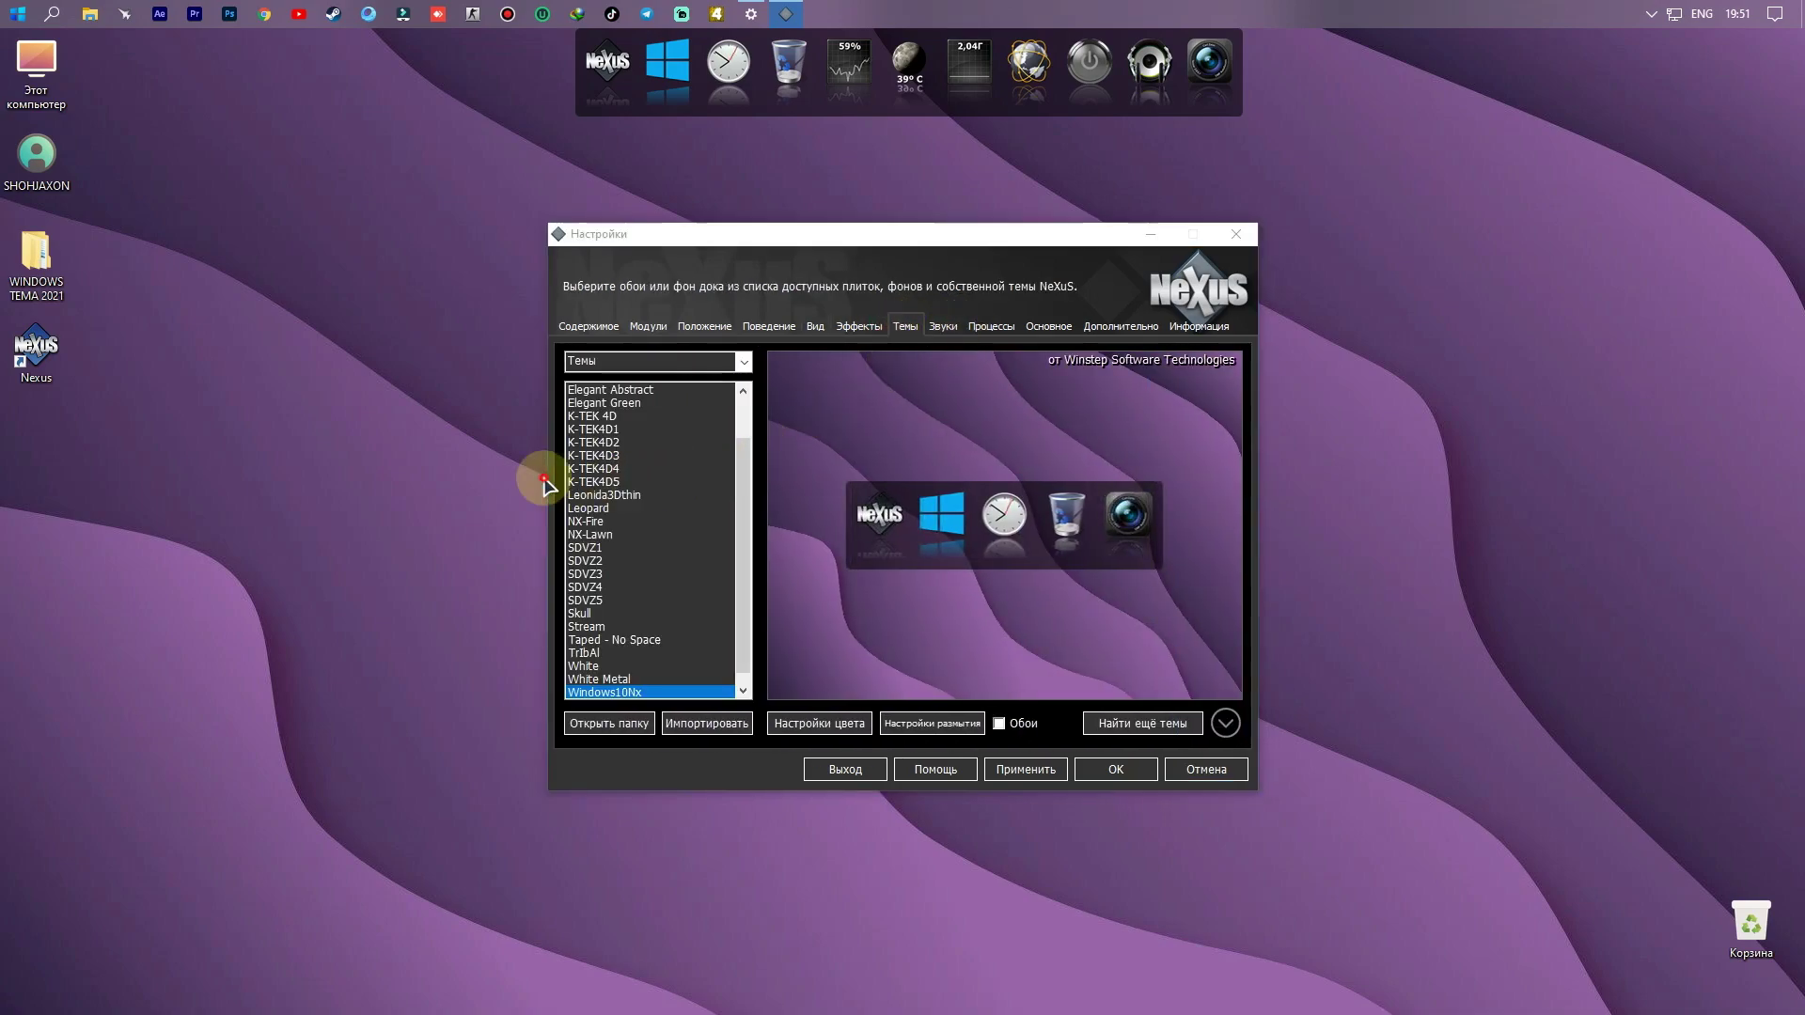
pyautogui.click(591, 496)
pyautogui.click(603, 548)
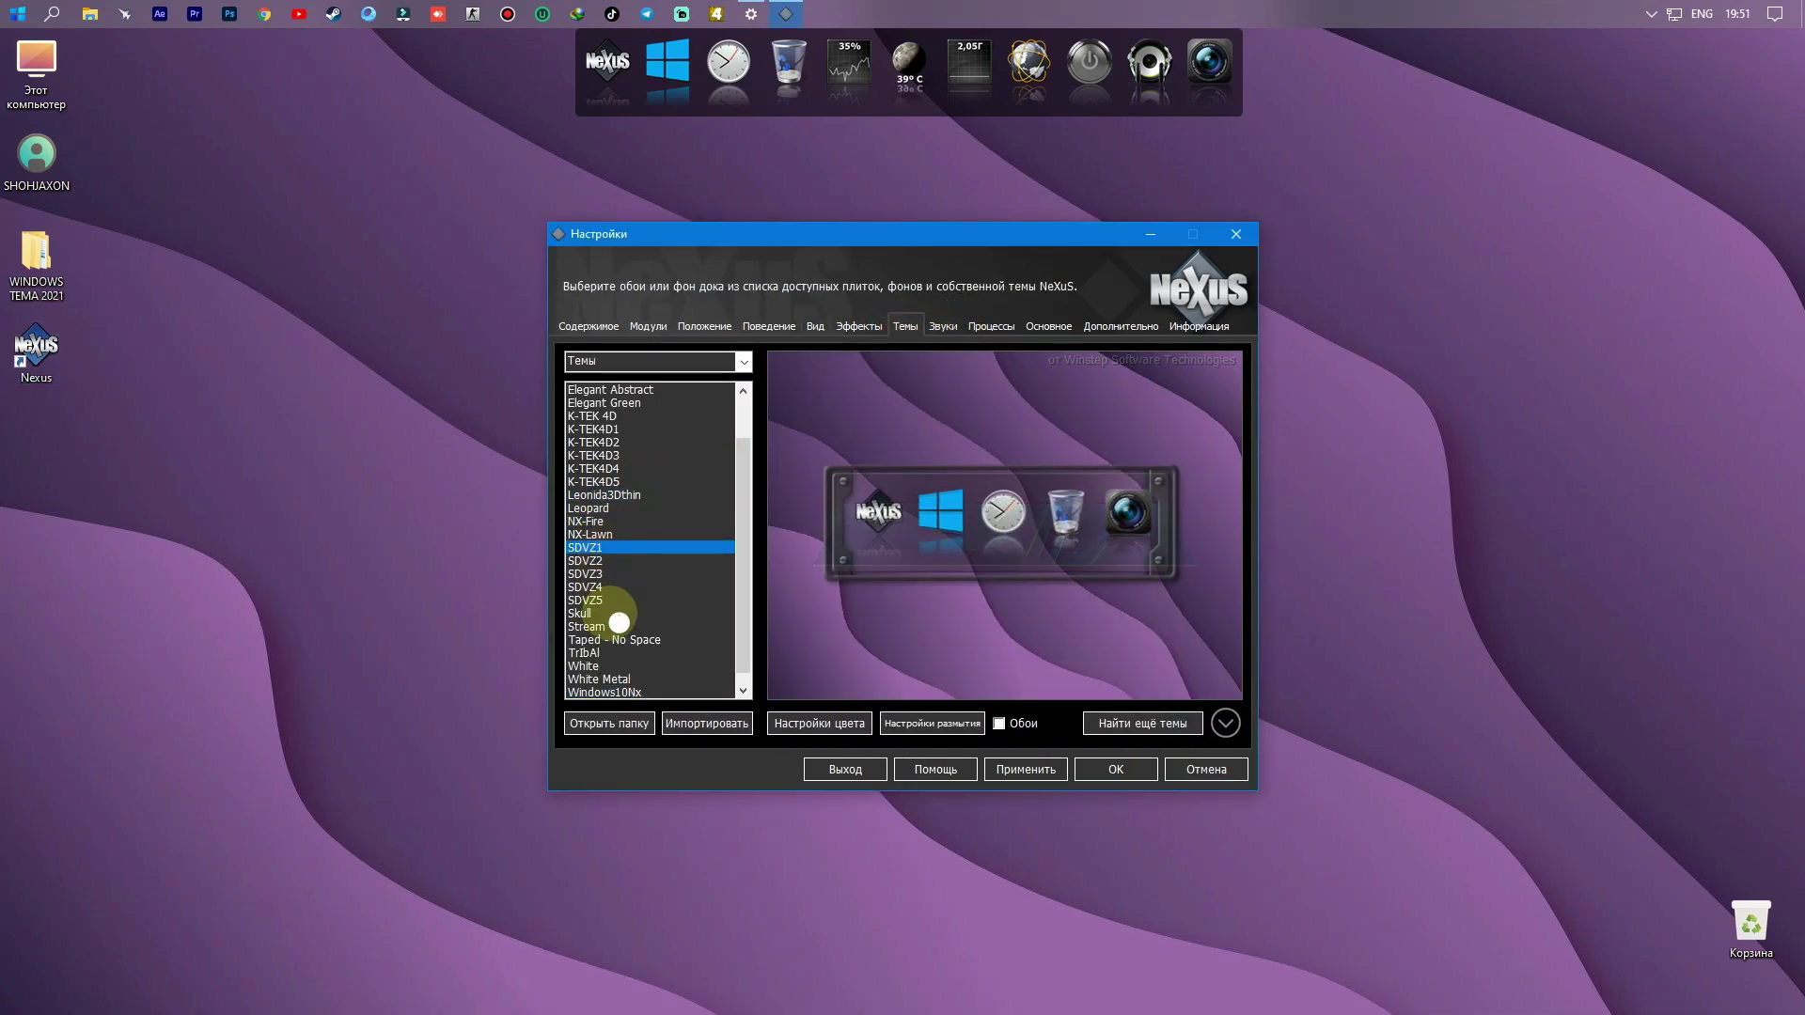
pyautogui.click(611, 613)
pyautogui.click(619, 678)
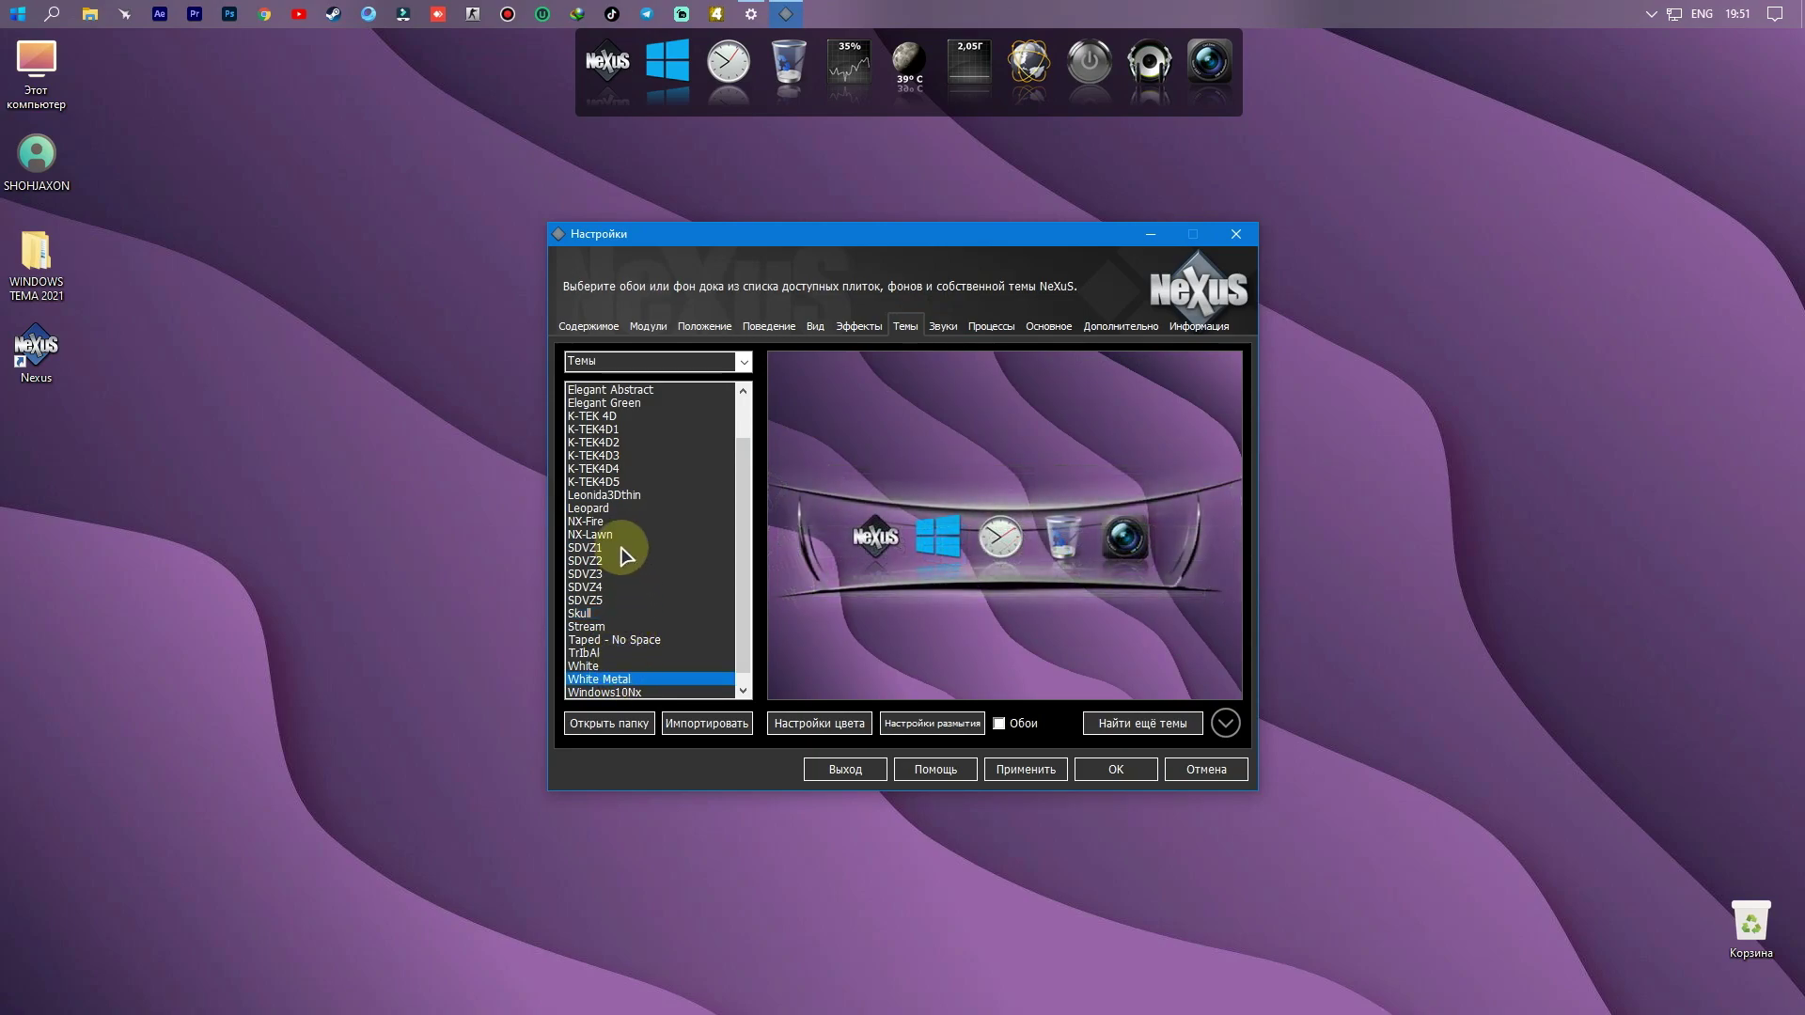
pyautogui.click(606, 548)
pyautogui.click(598, 695)
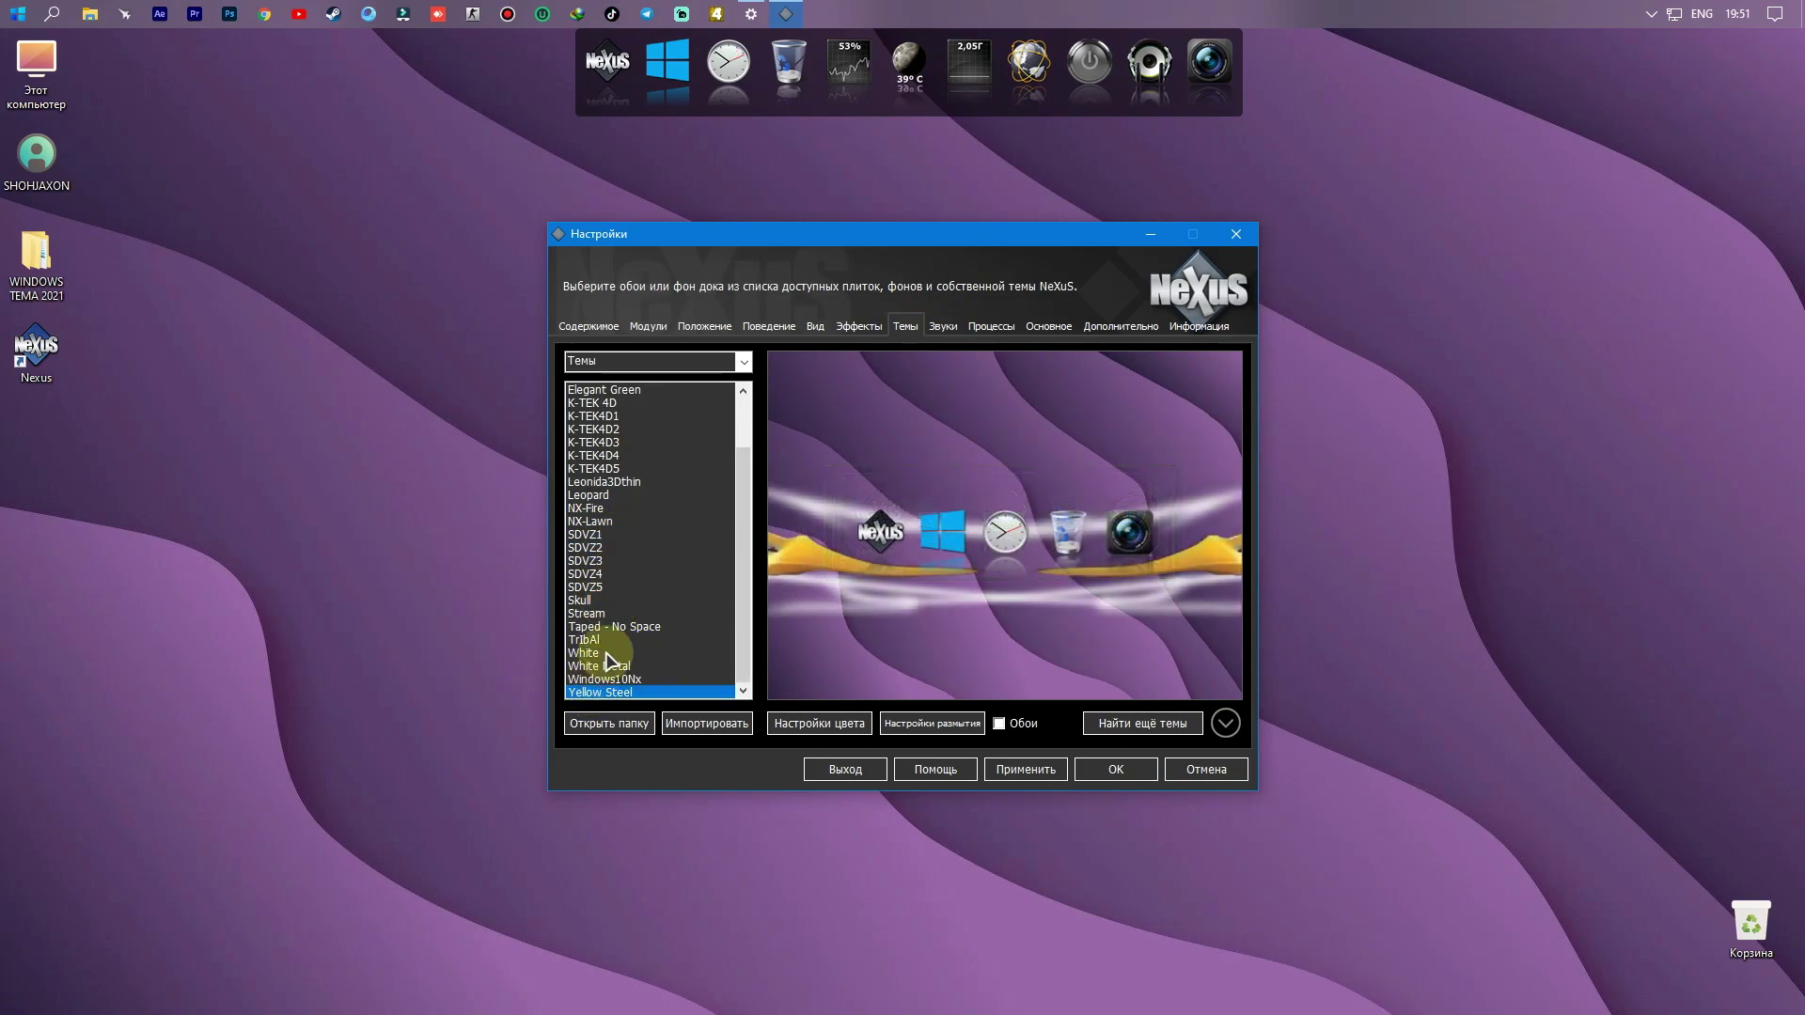
pyautogui.click(1113, 769)
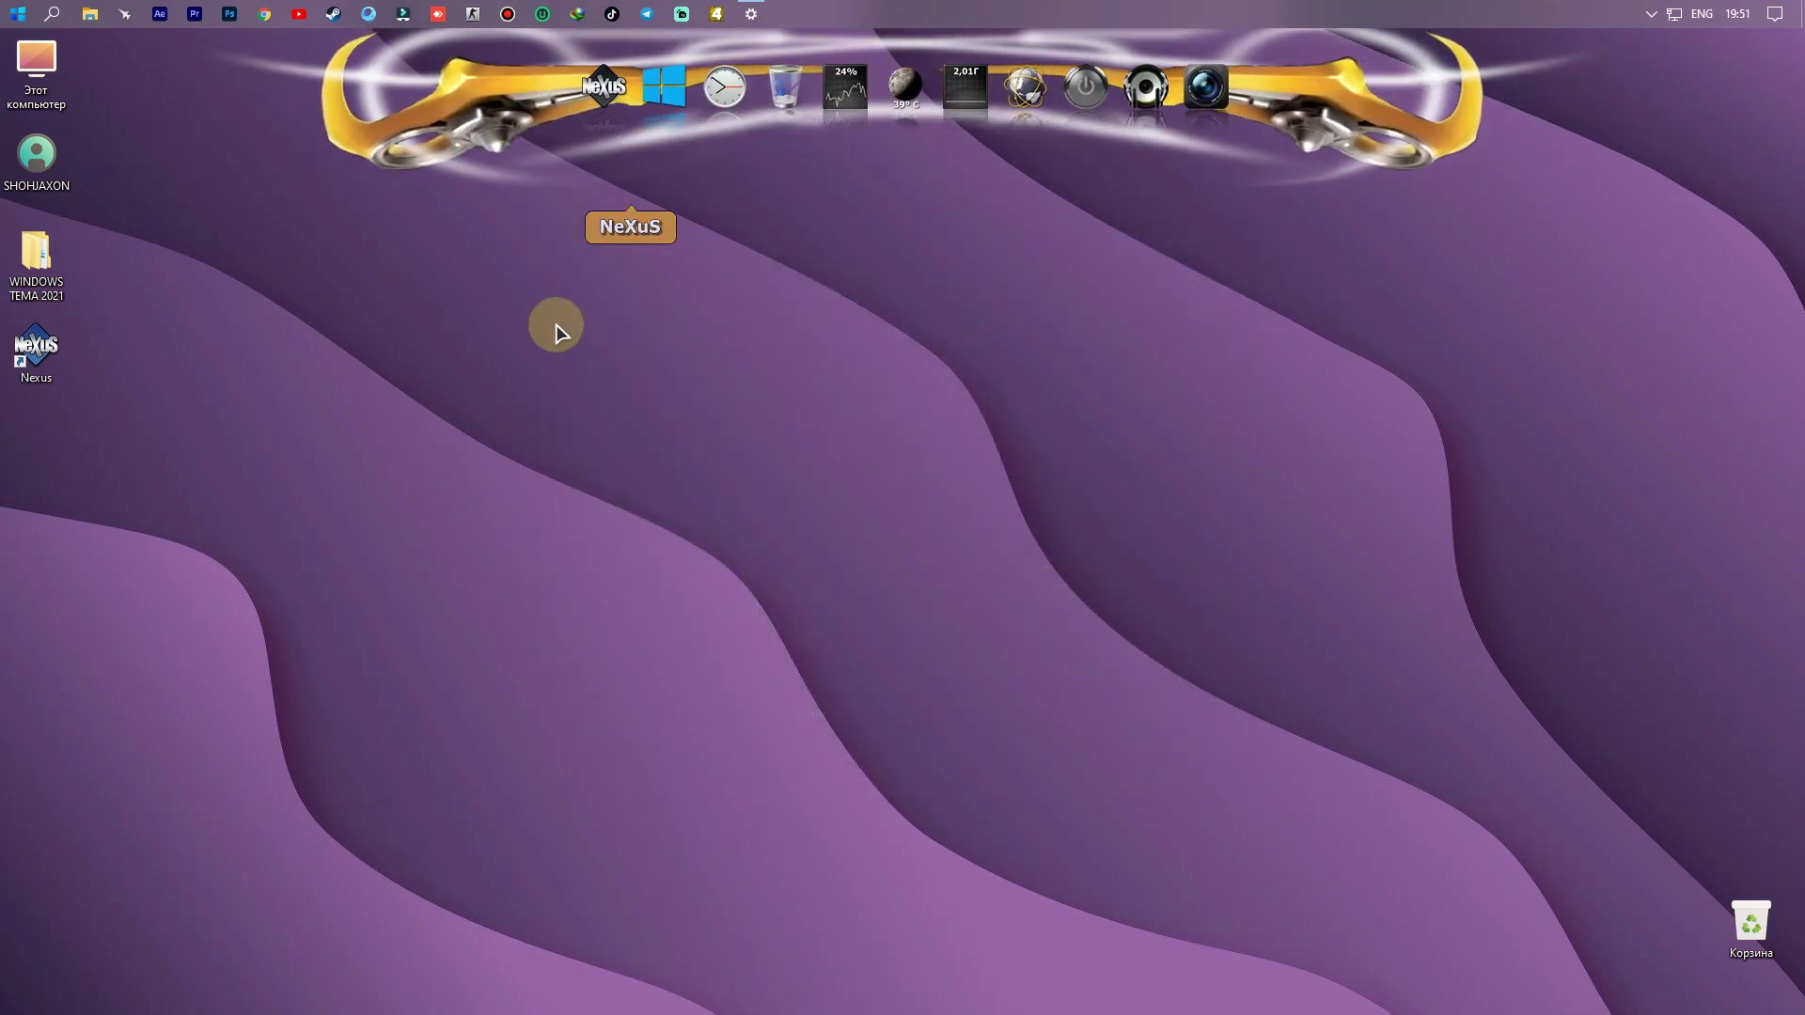
pyautogui.rightClick(782, 375)
pyautogui.click(834, 455)
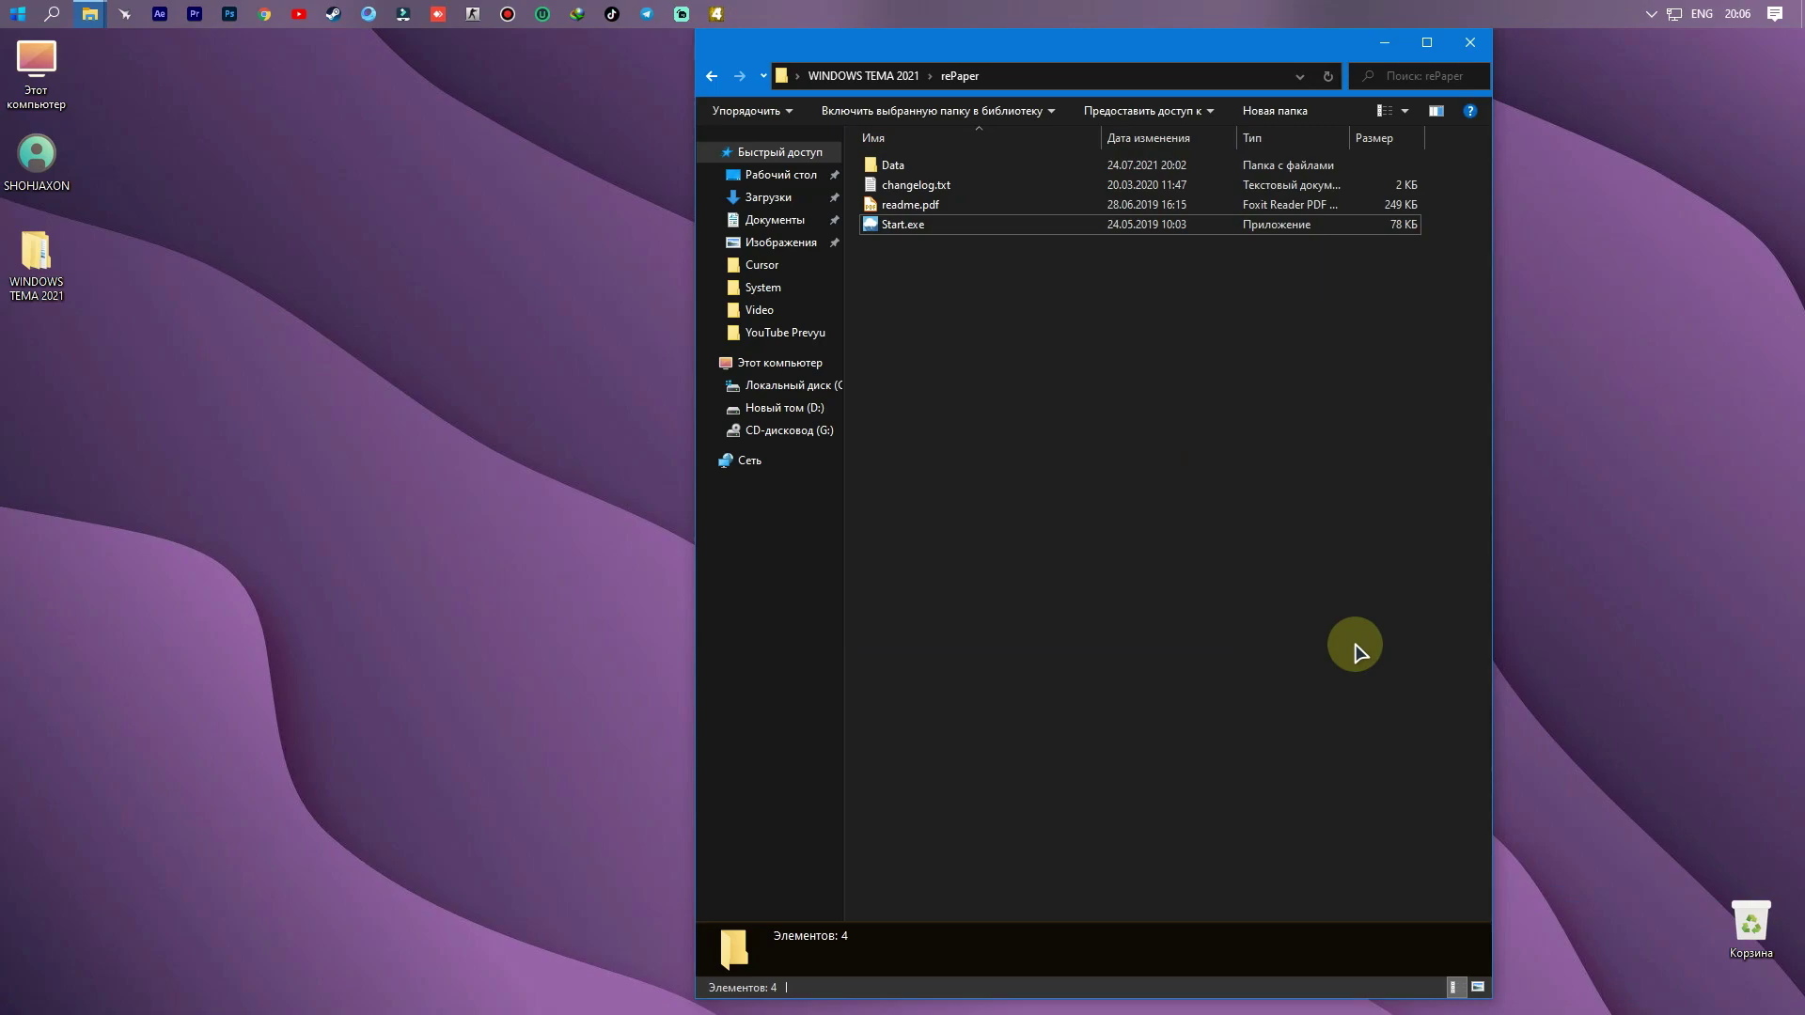
# Step: Maximize the WINDOWS TEMA 2021 > rePaper folder window and run Start.exe
pyautogui.doubleClick(1054, 39)
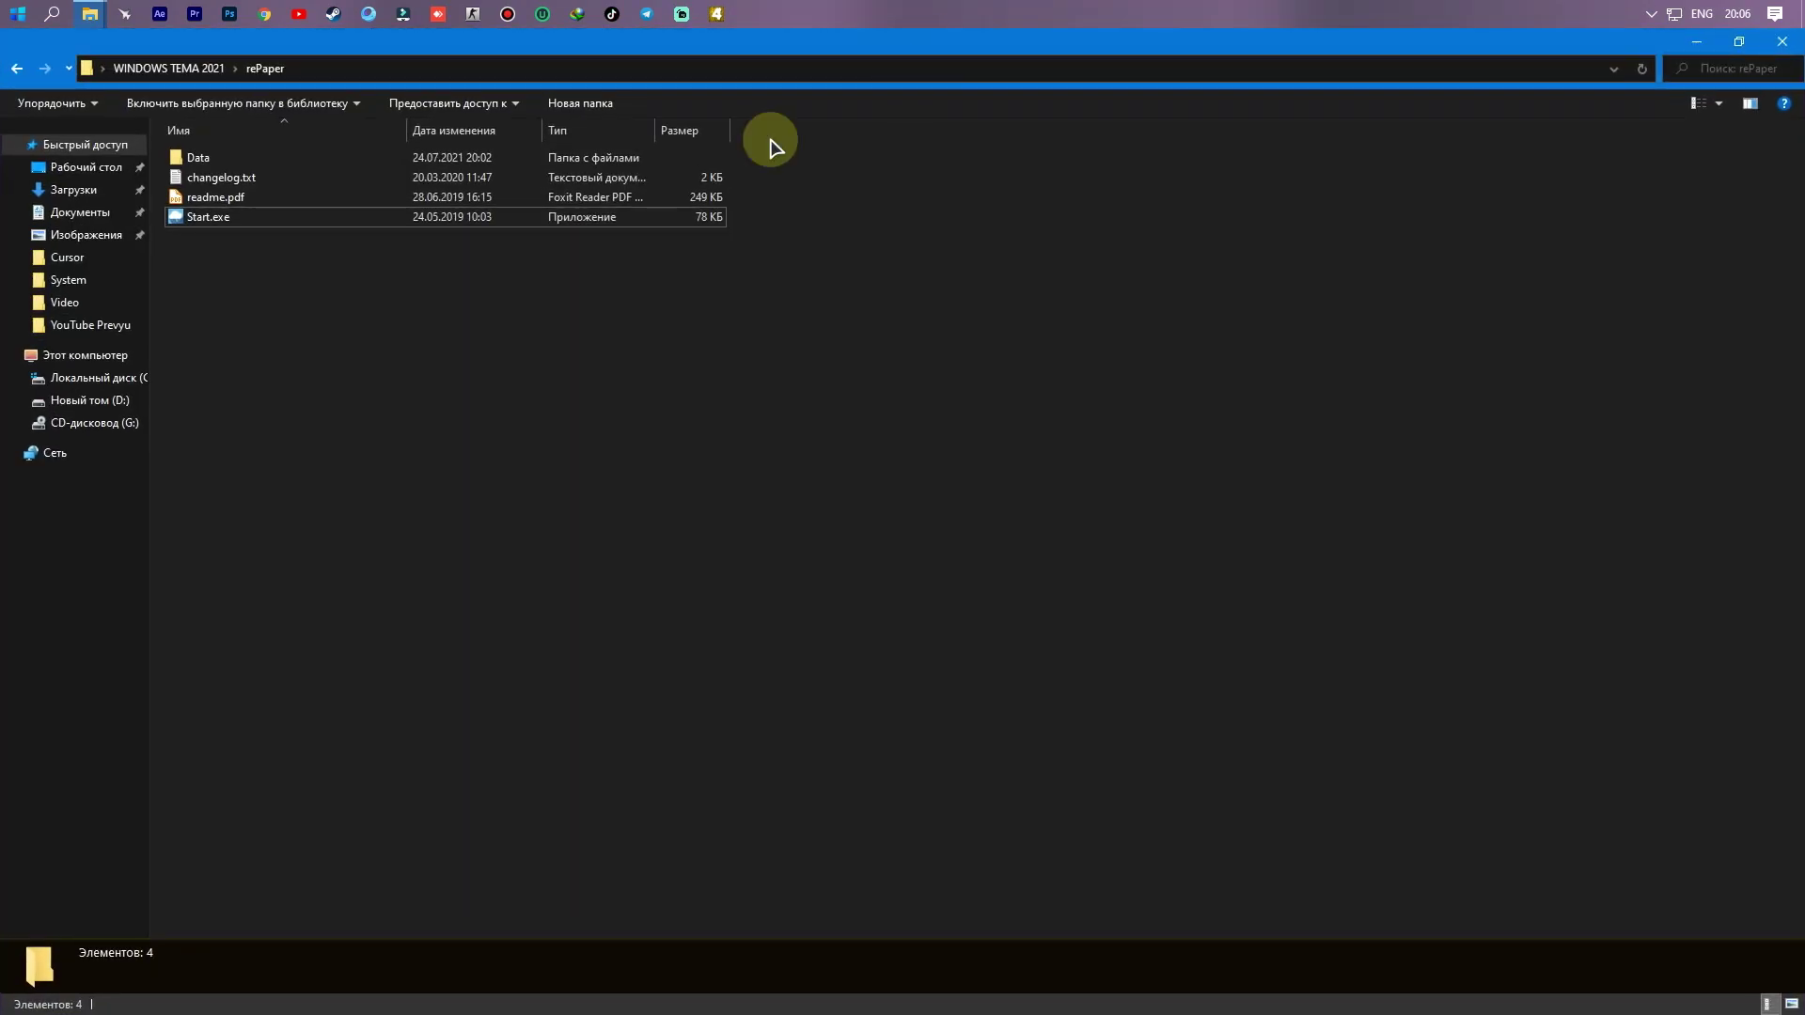
pyautogui.rightClick(395, 222)
pyautogui.click(419, 237)
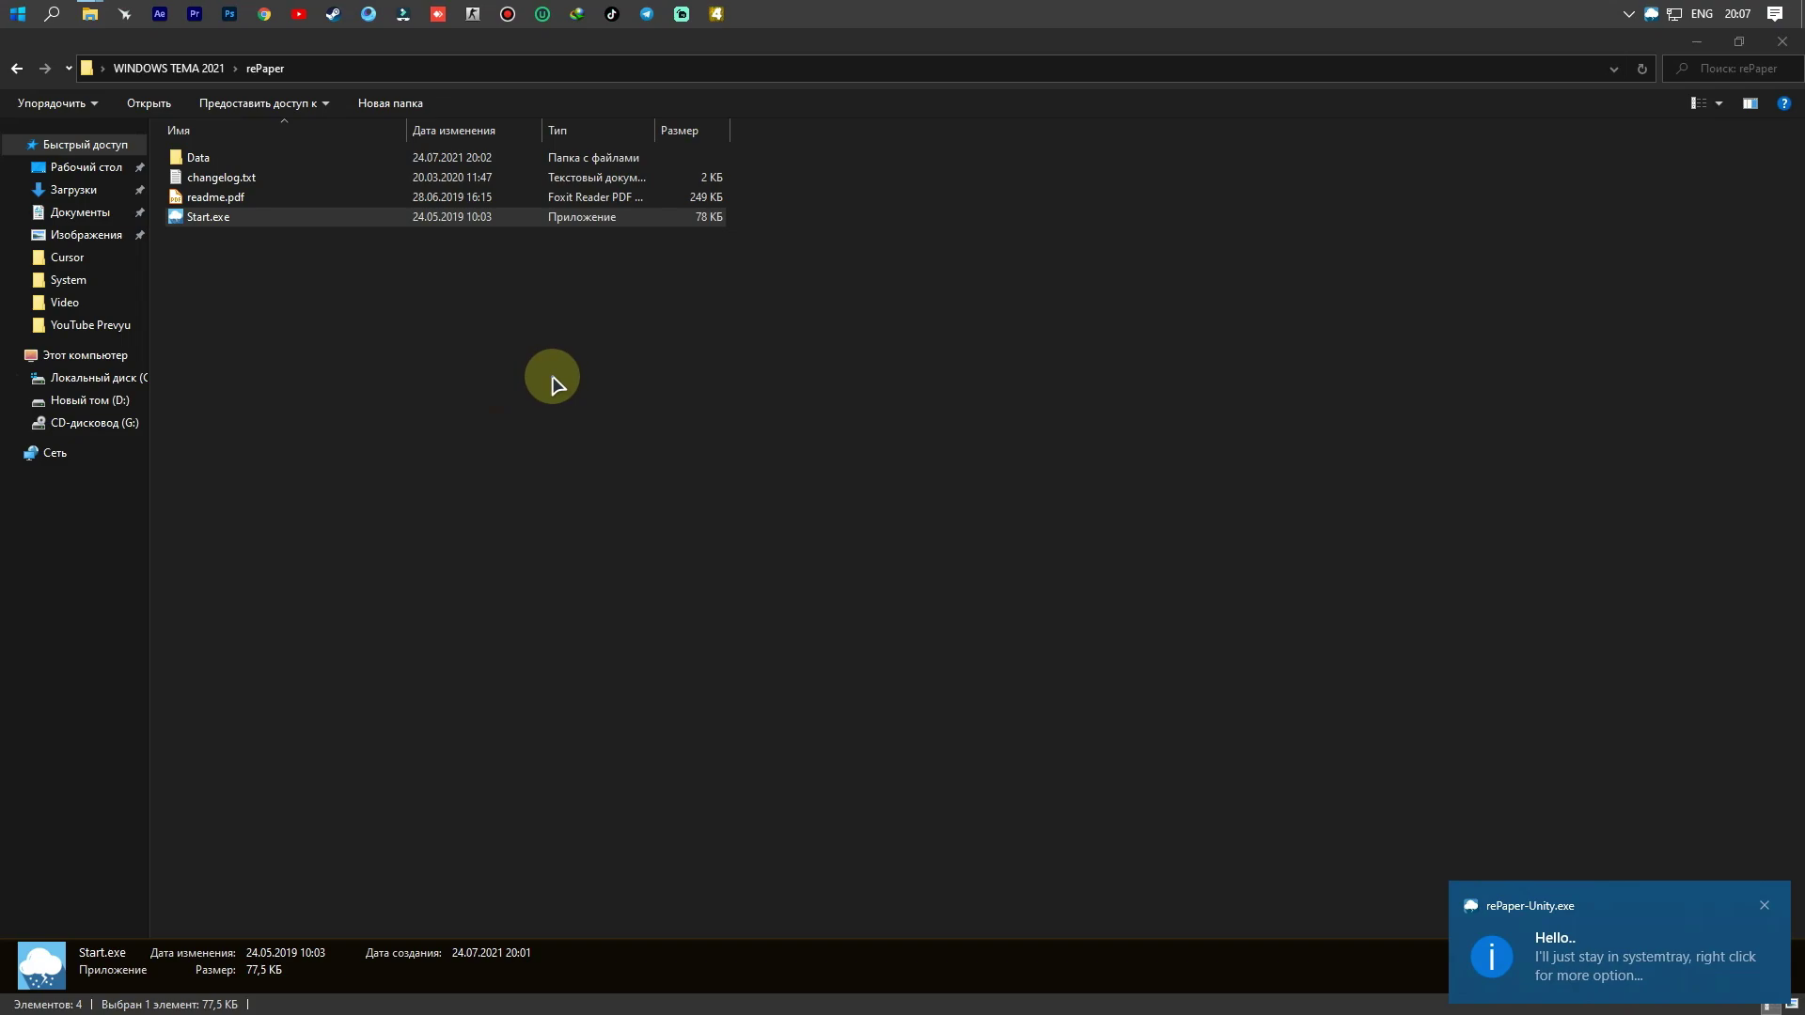
# Step: Dismiss the rePaper notification, show the desktop and turn off rePaper's Run at Startup option
pyautogui.click(1616, 995)
pyautogui.click(1800, 14)
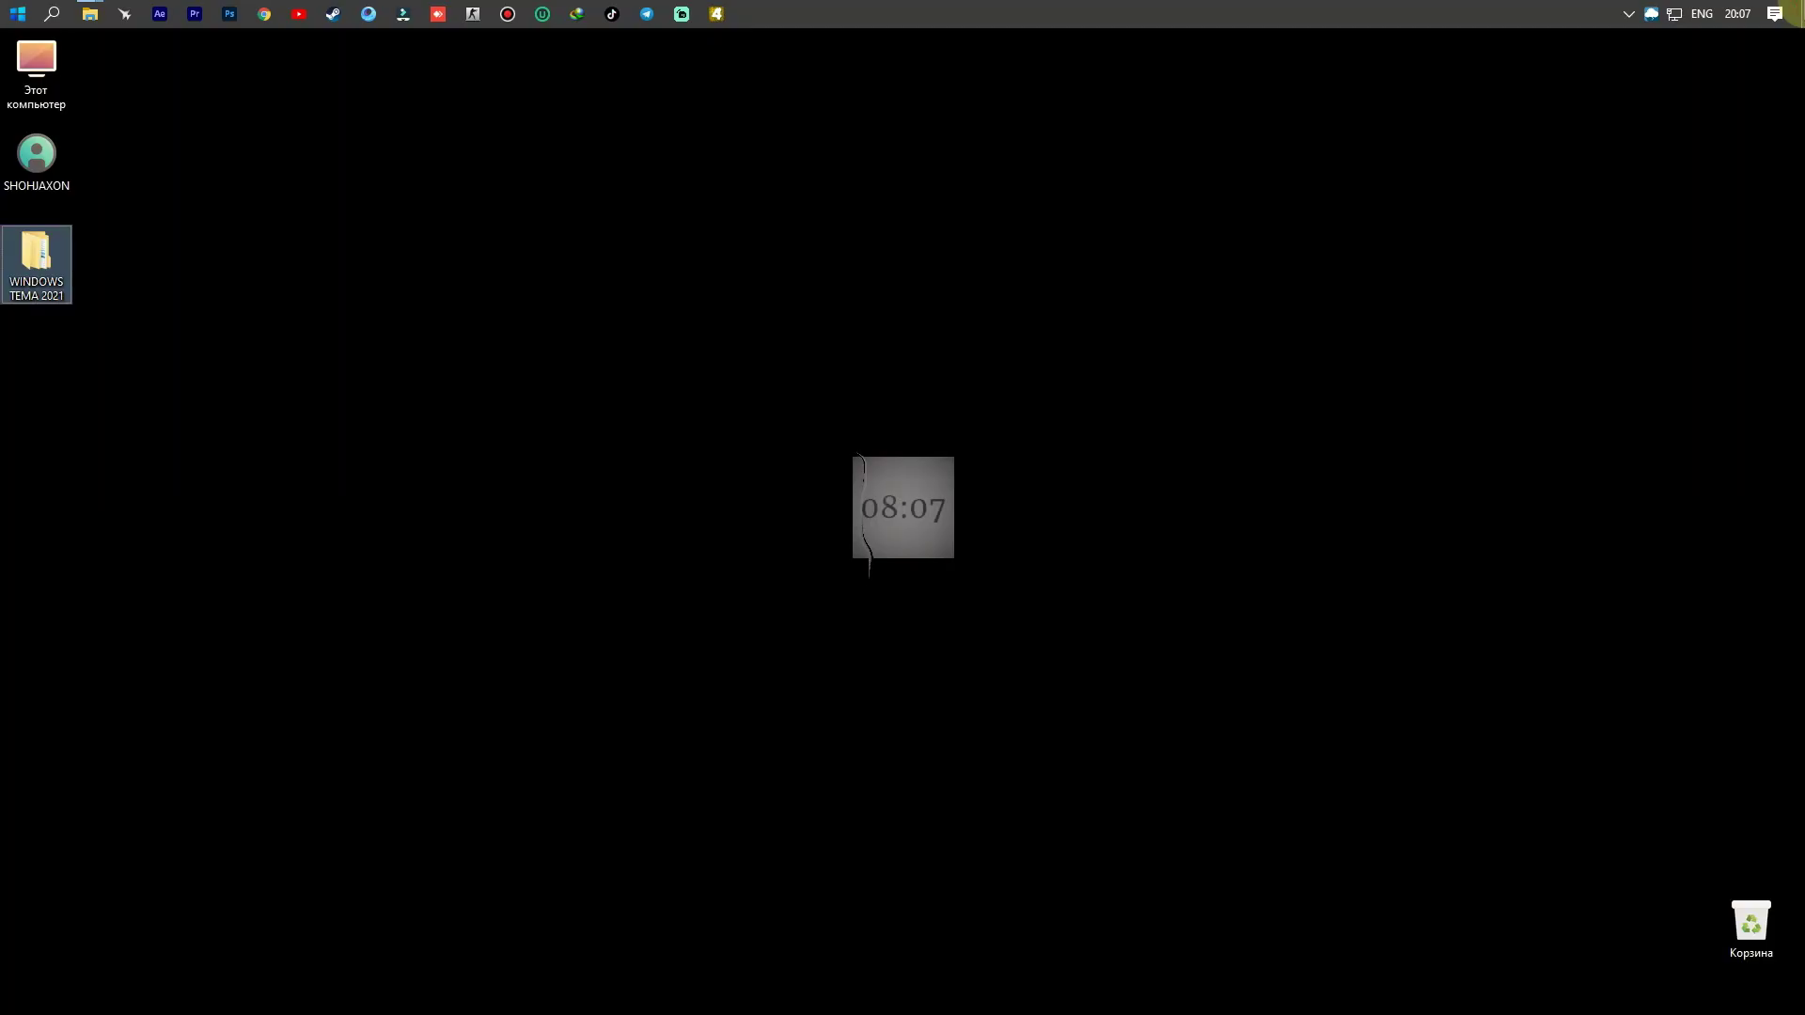
pyautogui.rightClick(1652, 15)
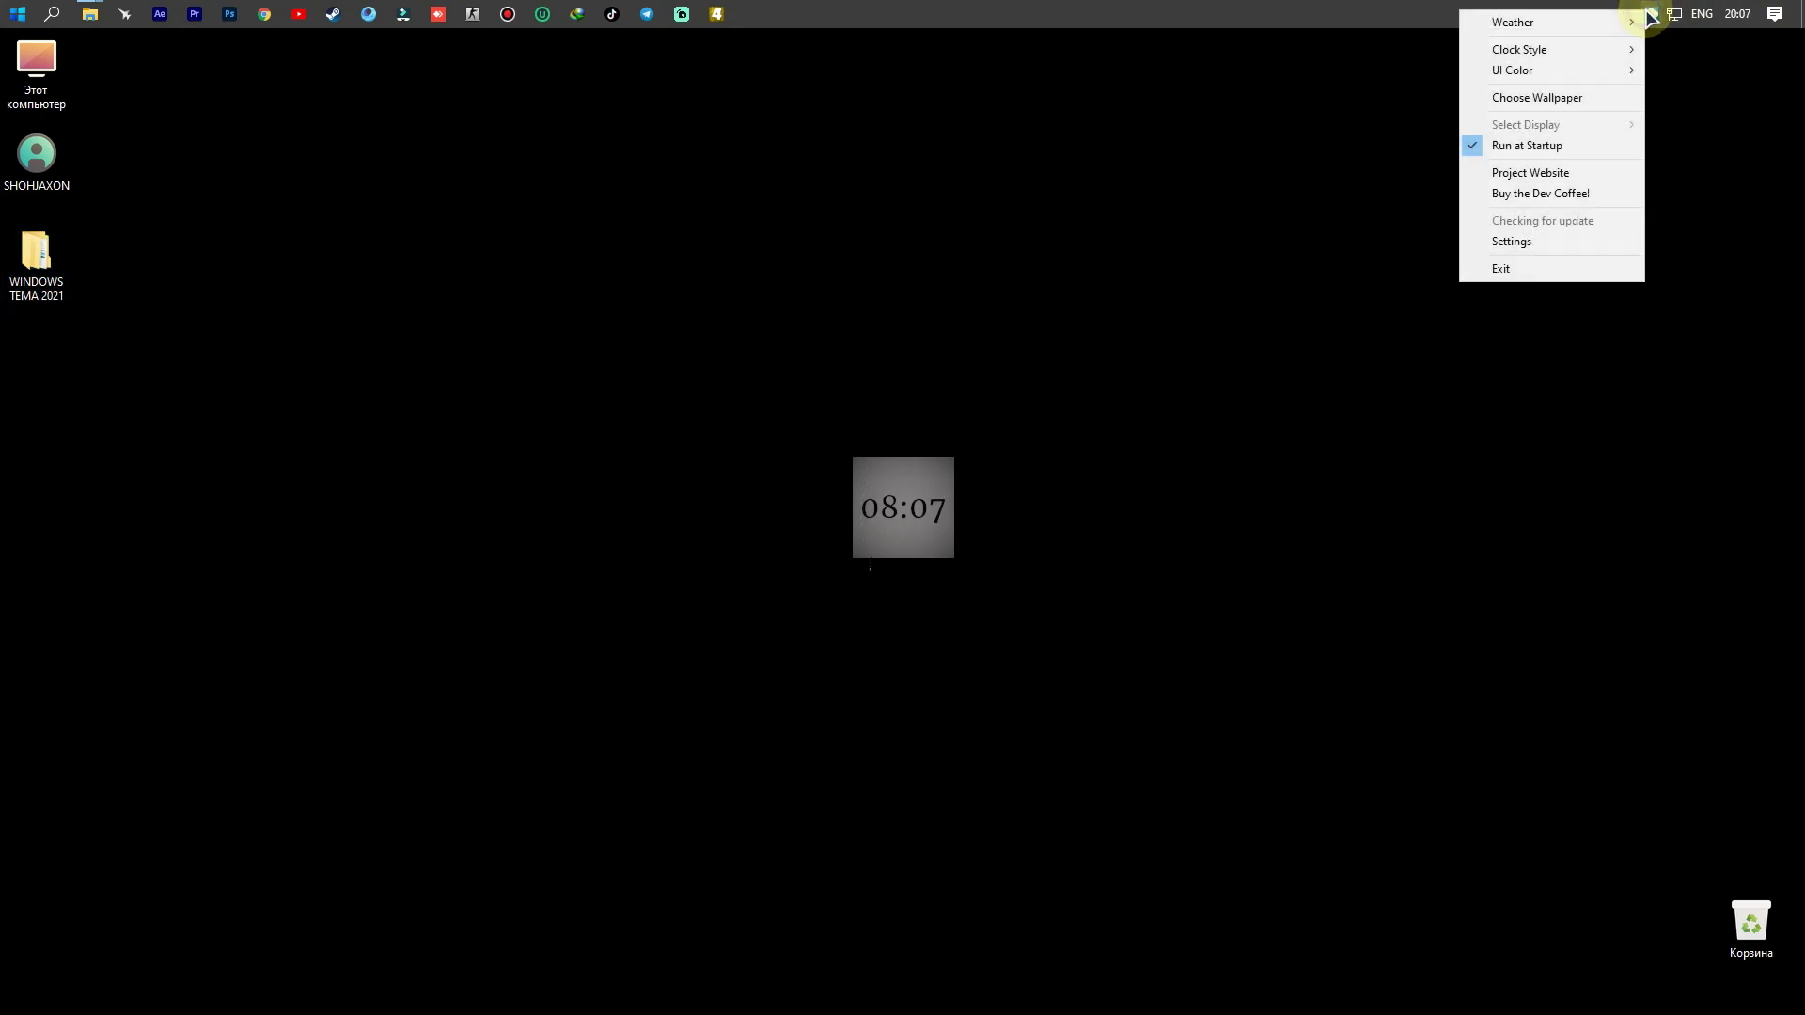
pyautogui.click(1538, 141)
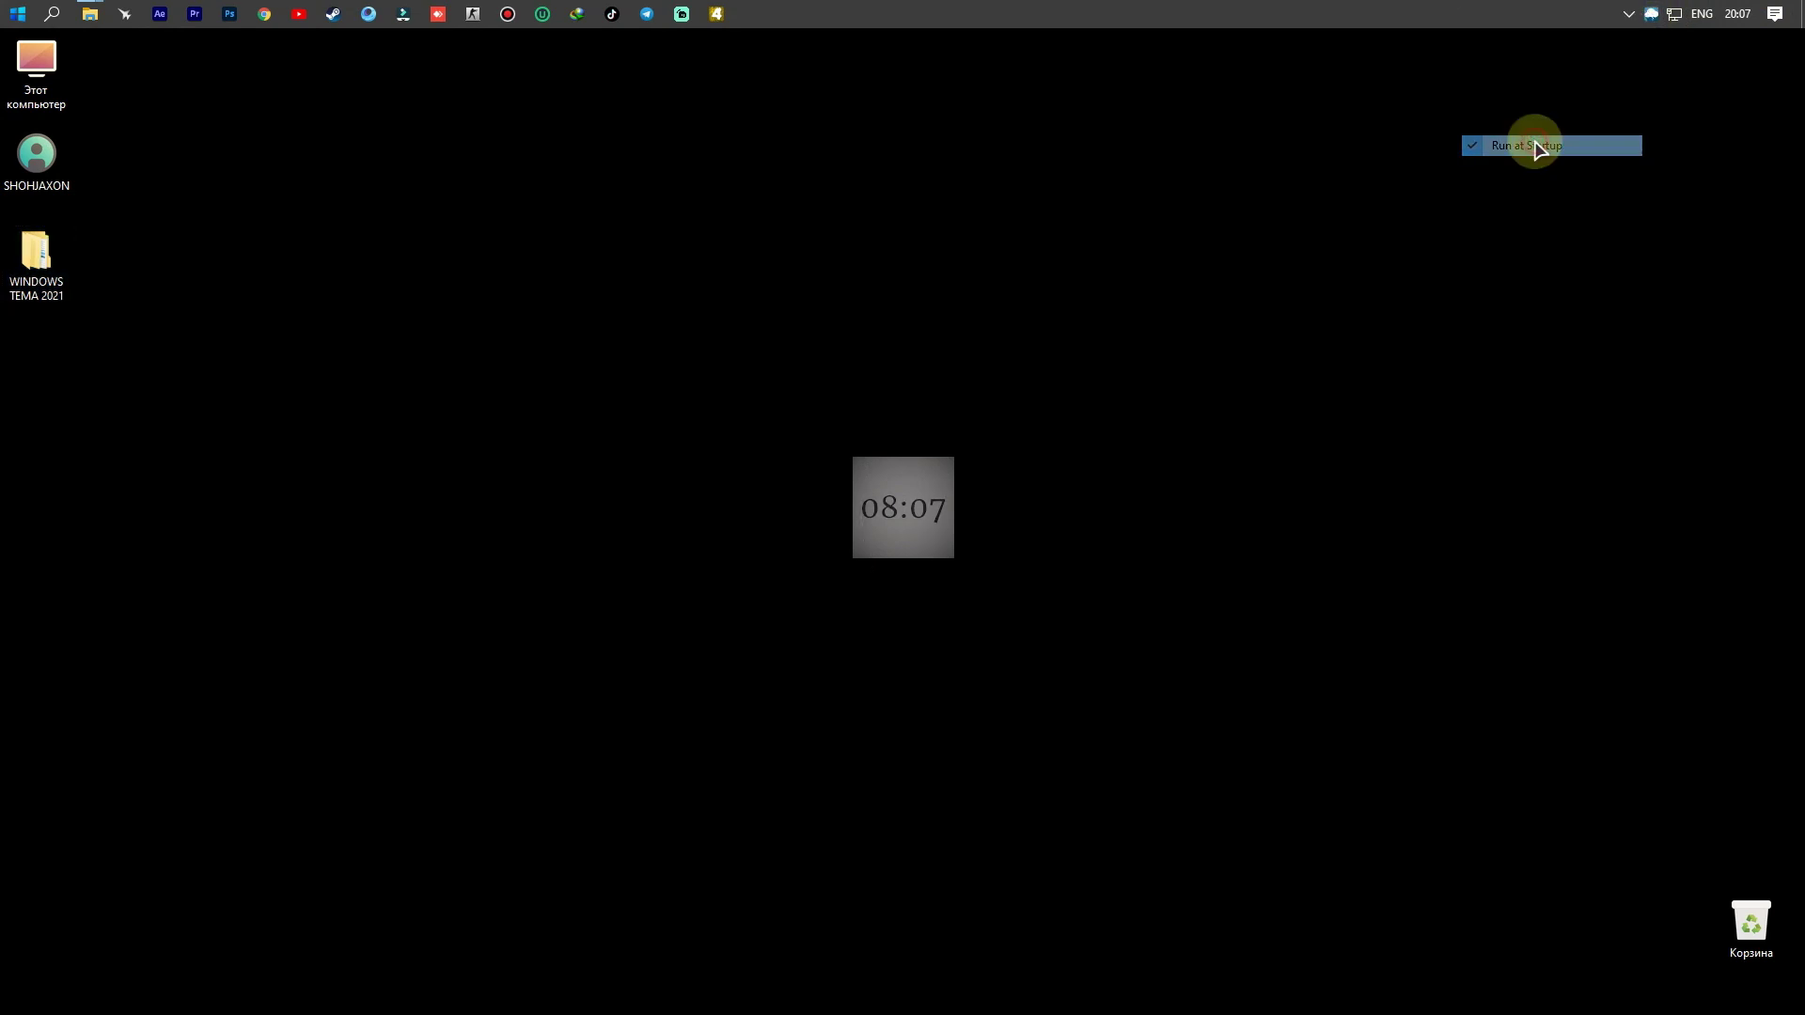
pyautogui.rightClick(1652, 16)
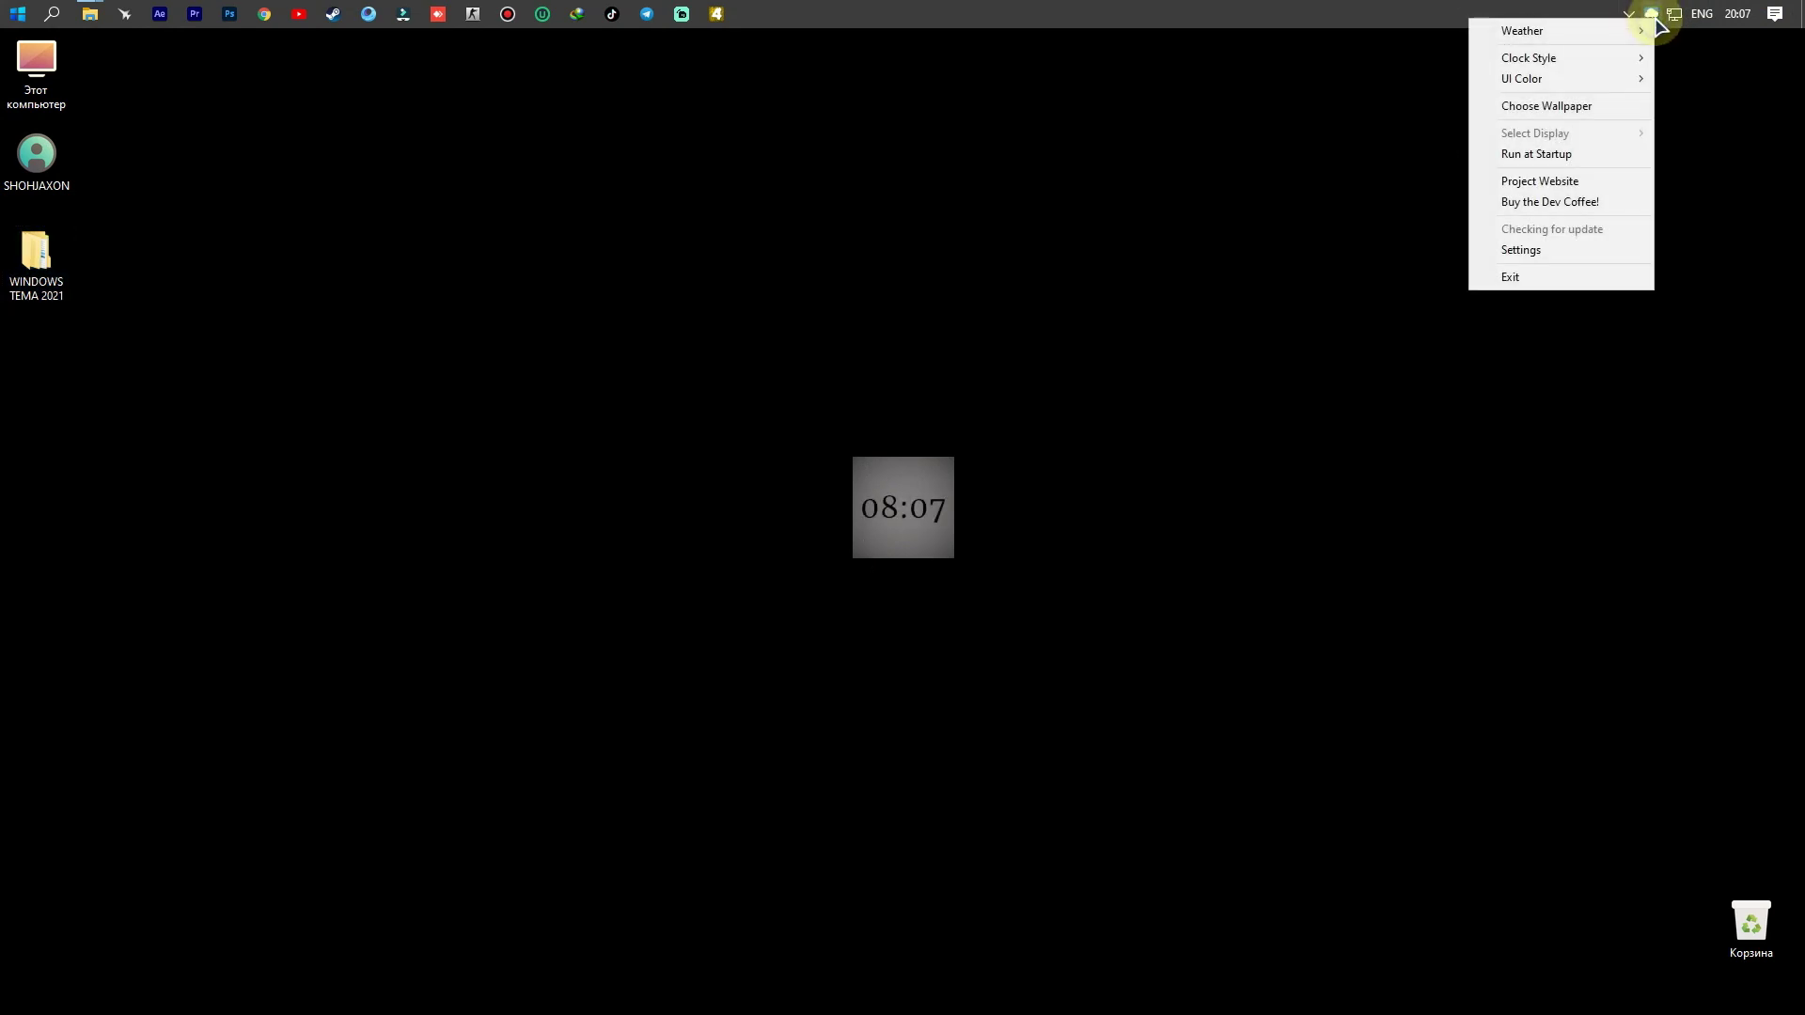
pyautogui.click(1557, 205)
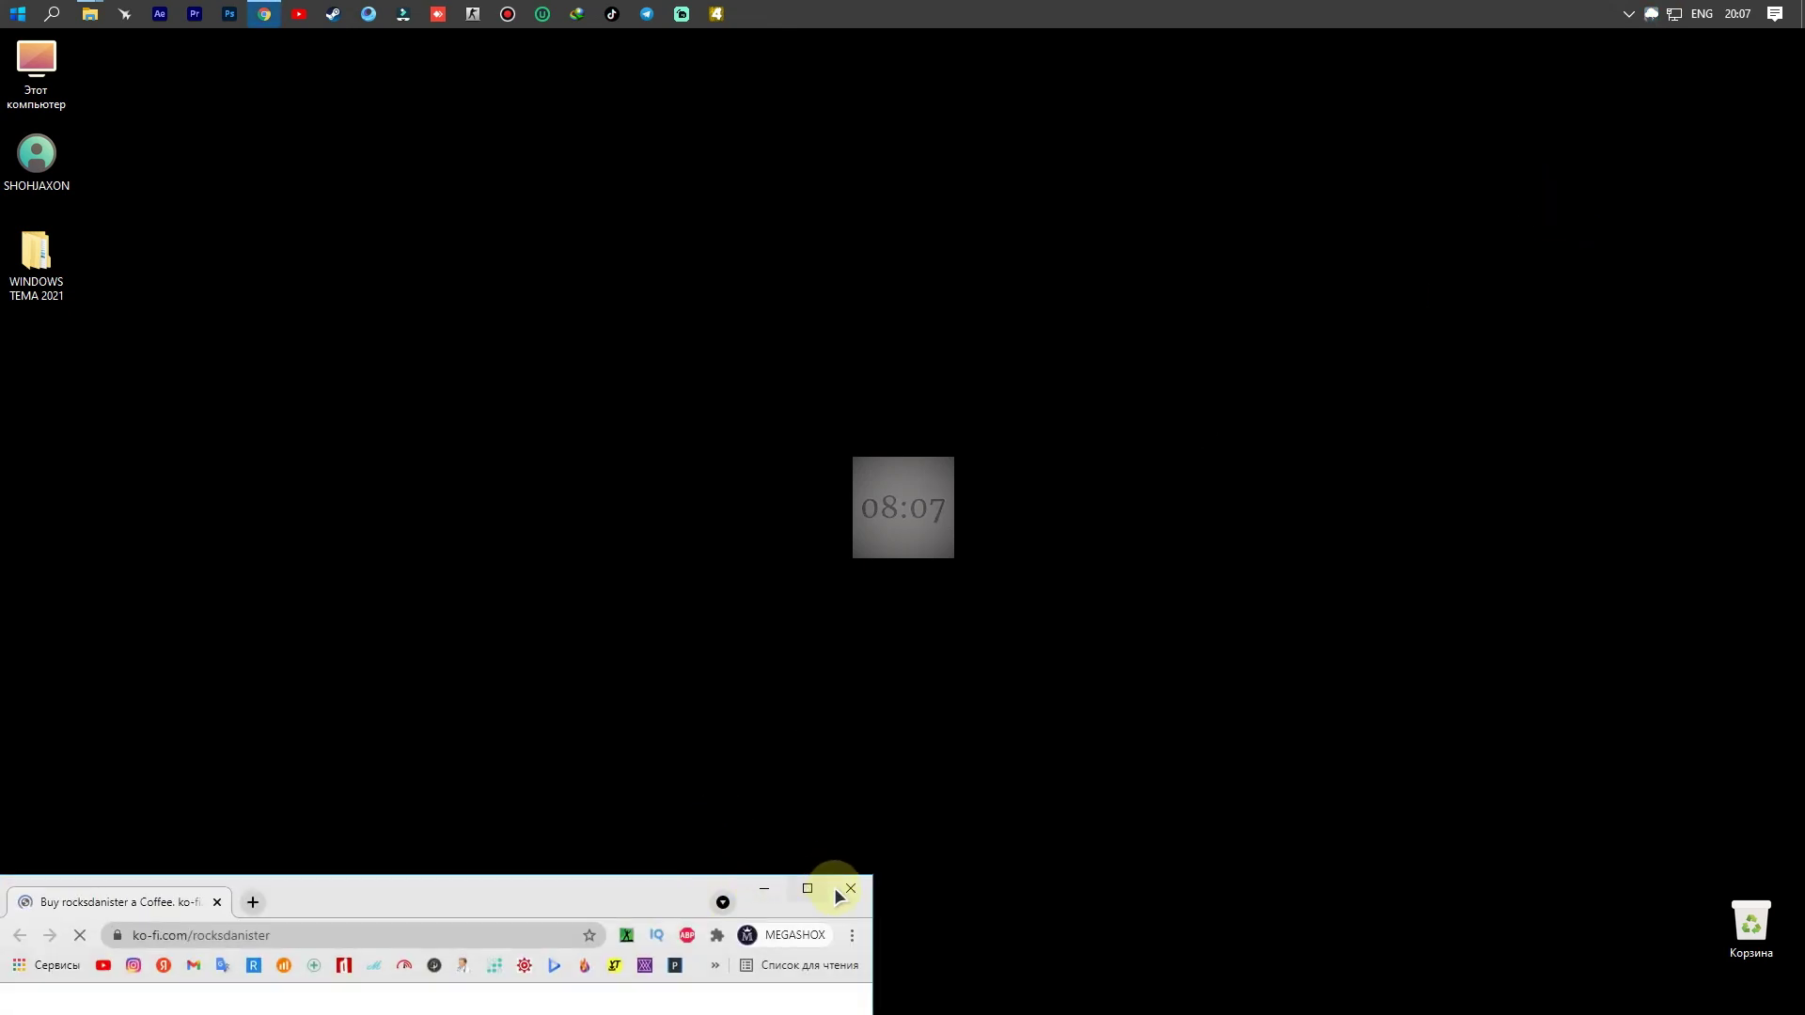
pyautogui.click(846, 893)
# Step: Try to open rePaper's Choose Wallpaper window
pyautogui.rightClick(1671, 15)
pyautogui.rightClick(1652, 15)
pyautogui.click(1566, 100)
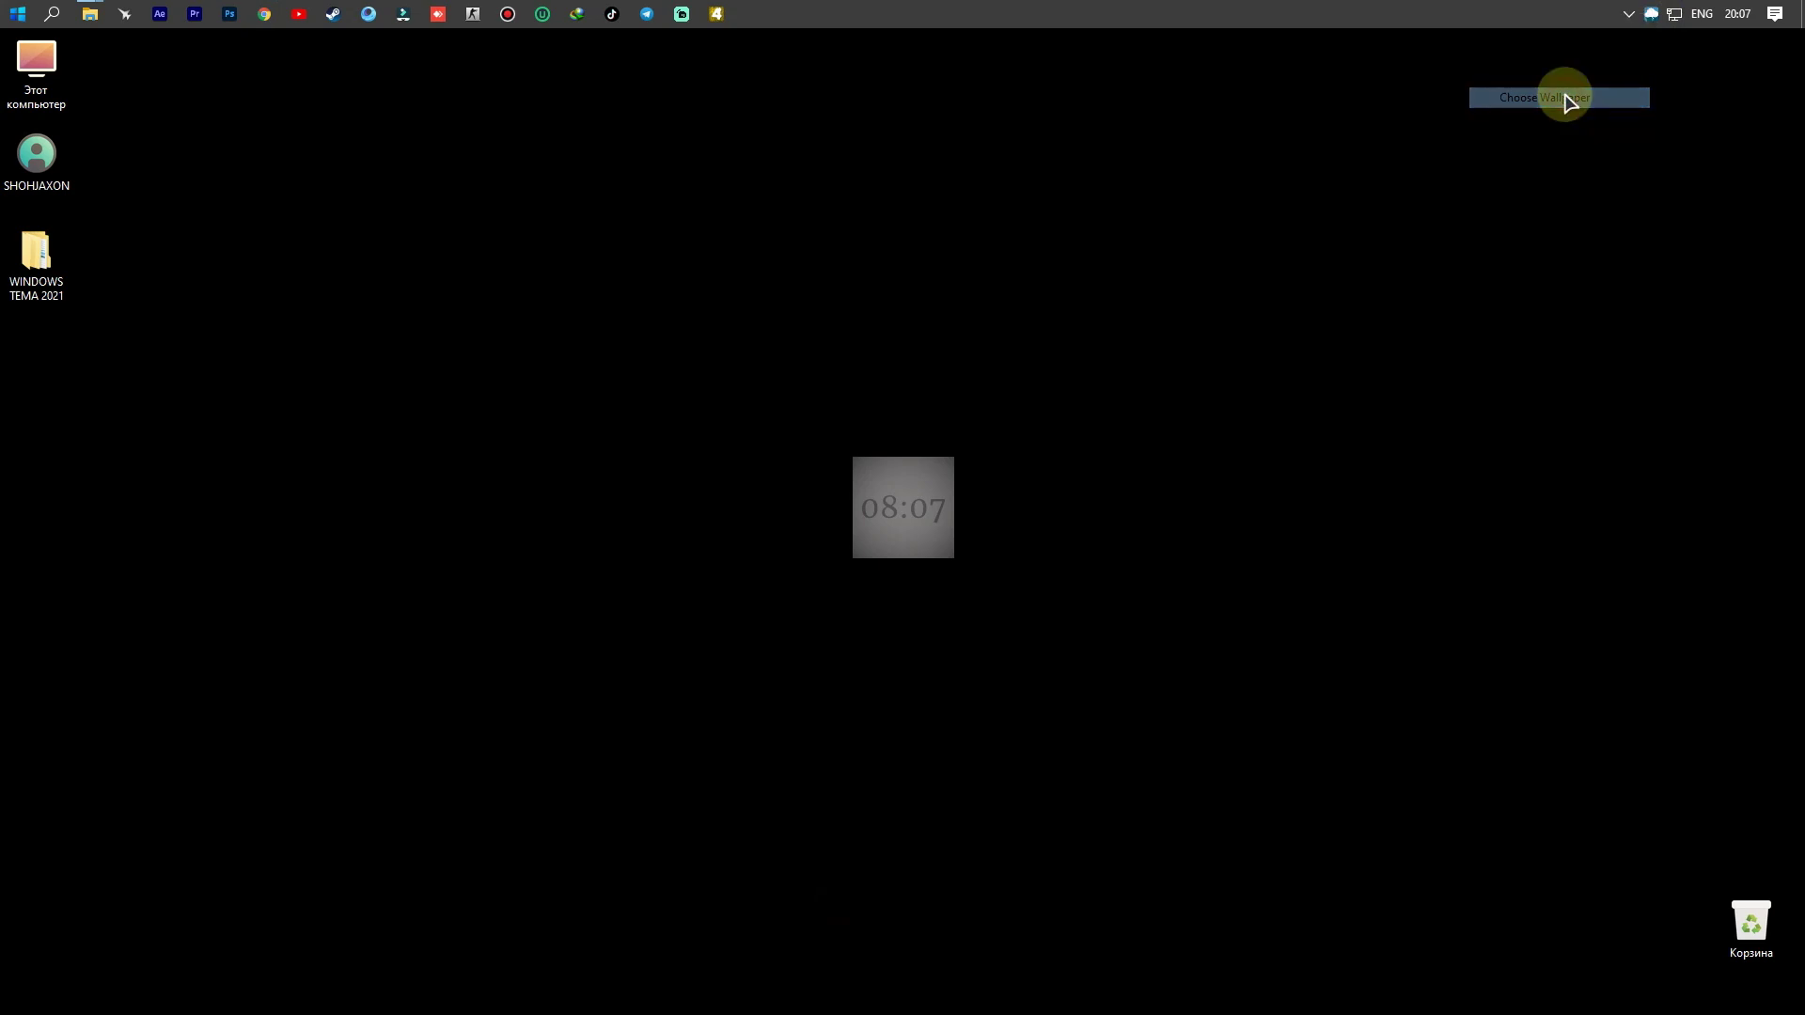
pyautogui.rightClick(1648, 17)
pyautogui.click(1652, 17)
pyautogui.click(1652, 17)
# Step: Start rePaper again with Start.exe from WINDOWS TEMA 2021 > rePaper and dismiss its notification
pyautogui.doubleClick(36, 253)
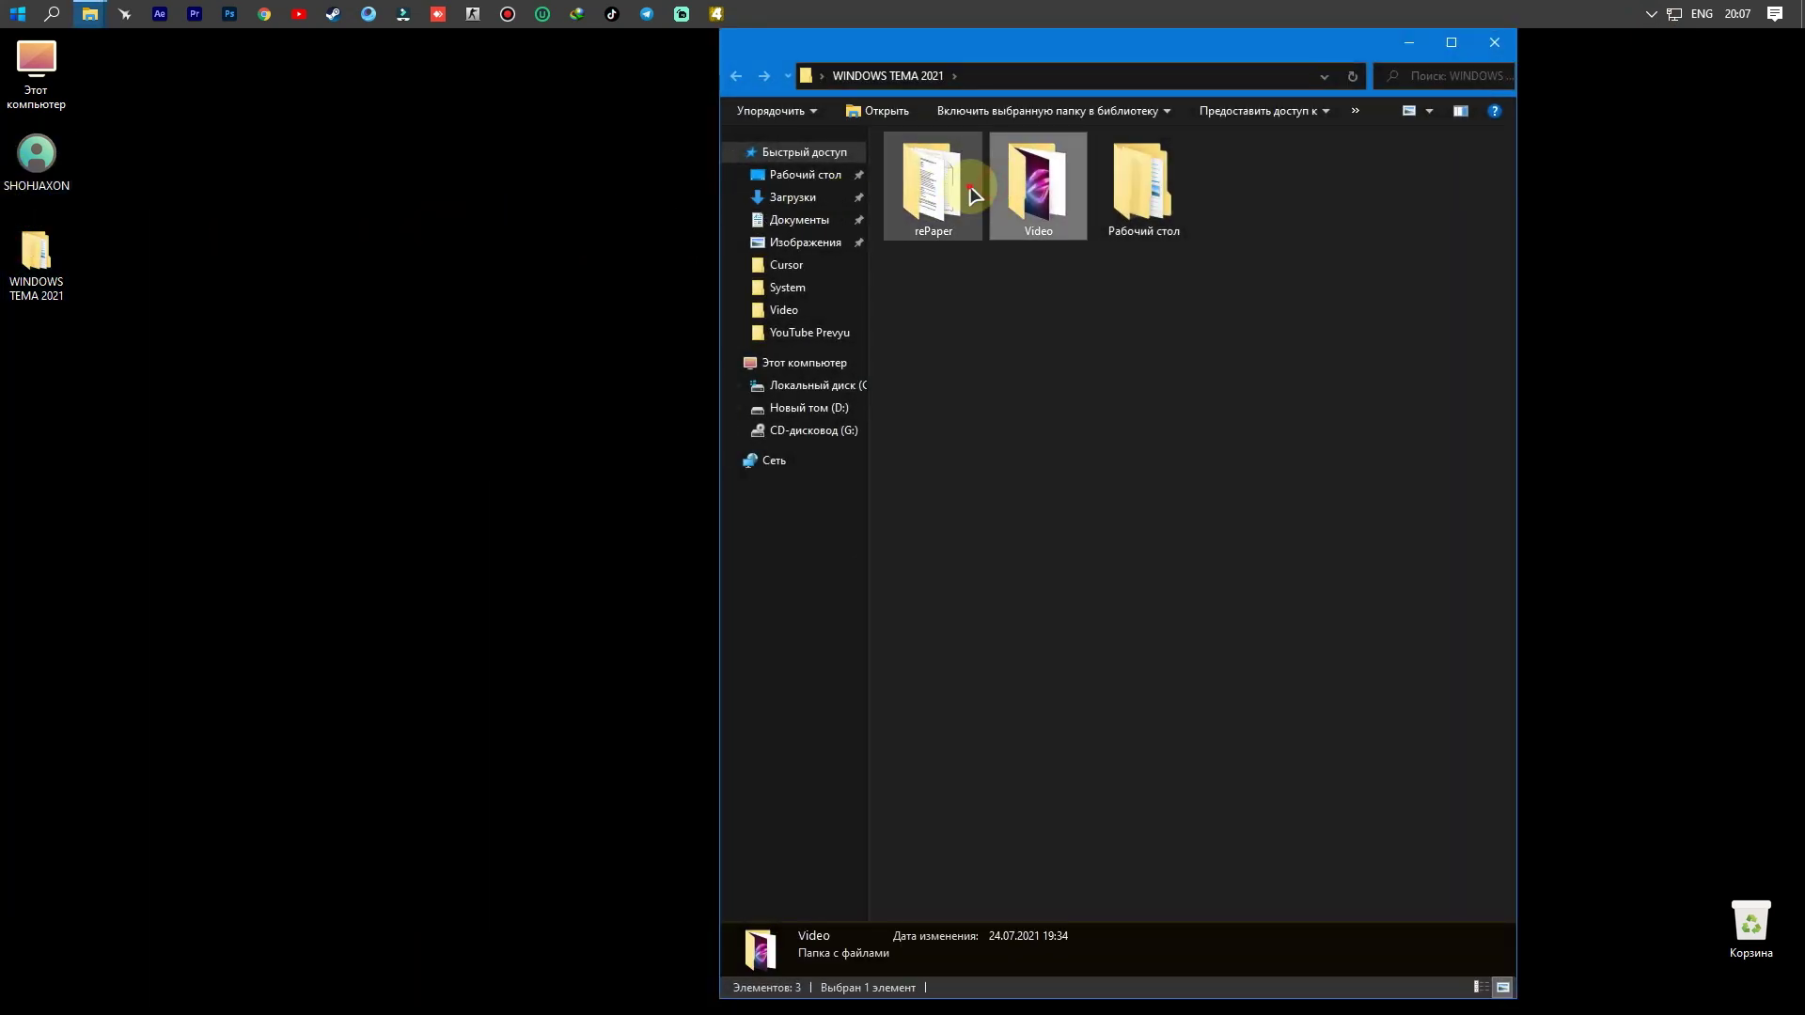
pyautogui.doubleClick(970, 189)
pyautogui.click(968, 224)
pyautogui.doubleClick(968, 224)
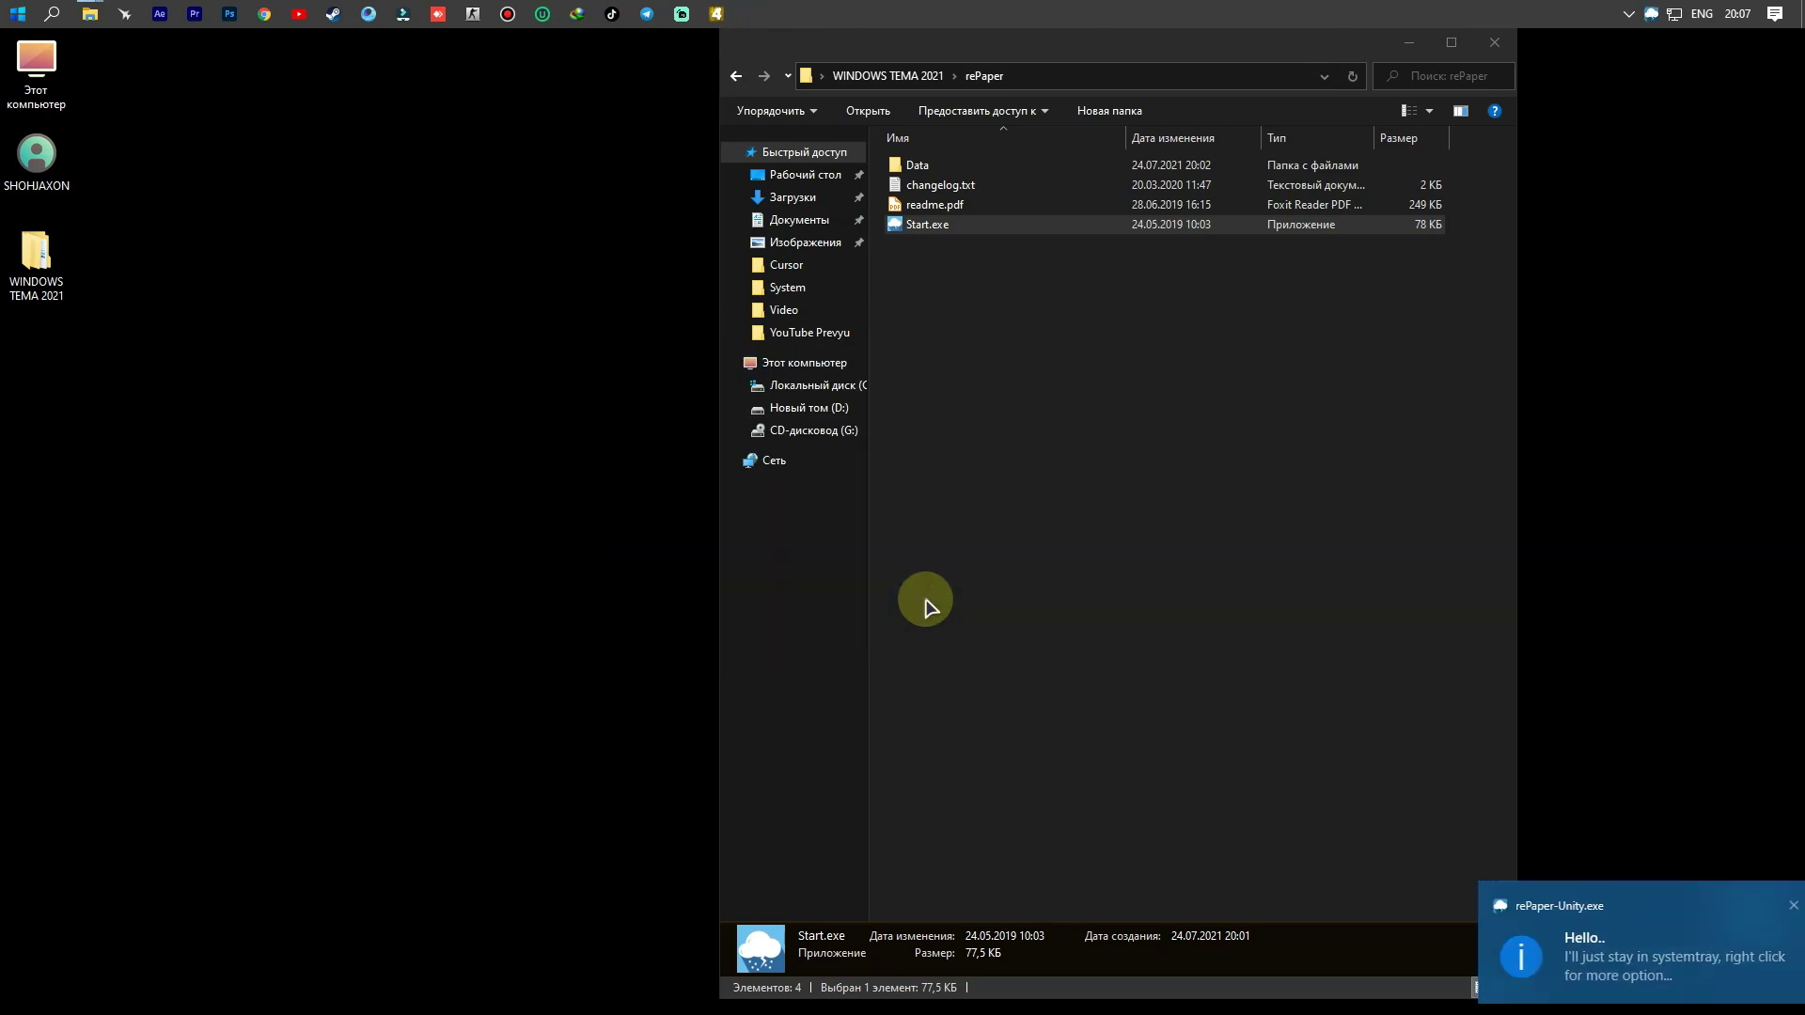
pyautogui.click(1502, 926)
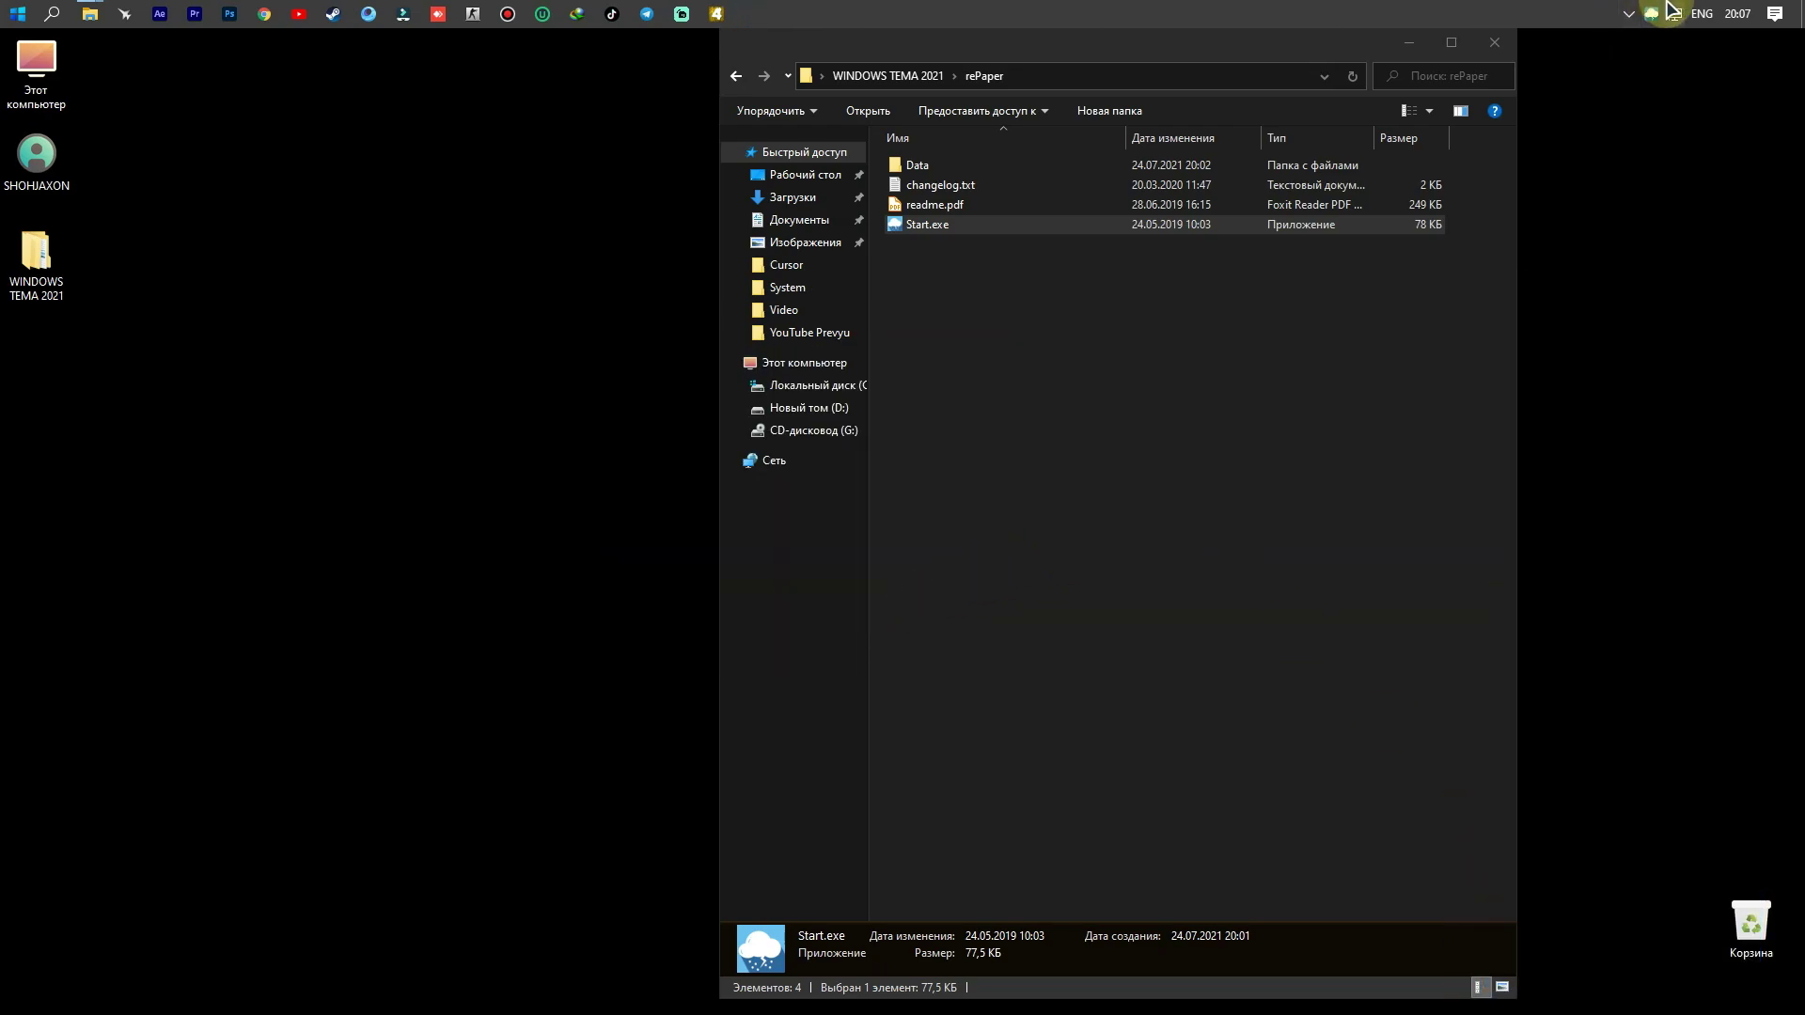
# Step: Open rePaper's settings and turn off Clock, Weather, Auto-Hide UI, Day/Night Color Shift and Color Detection
pyautogui.rightClick(1651, 13)
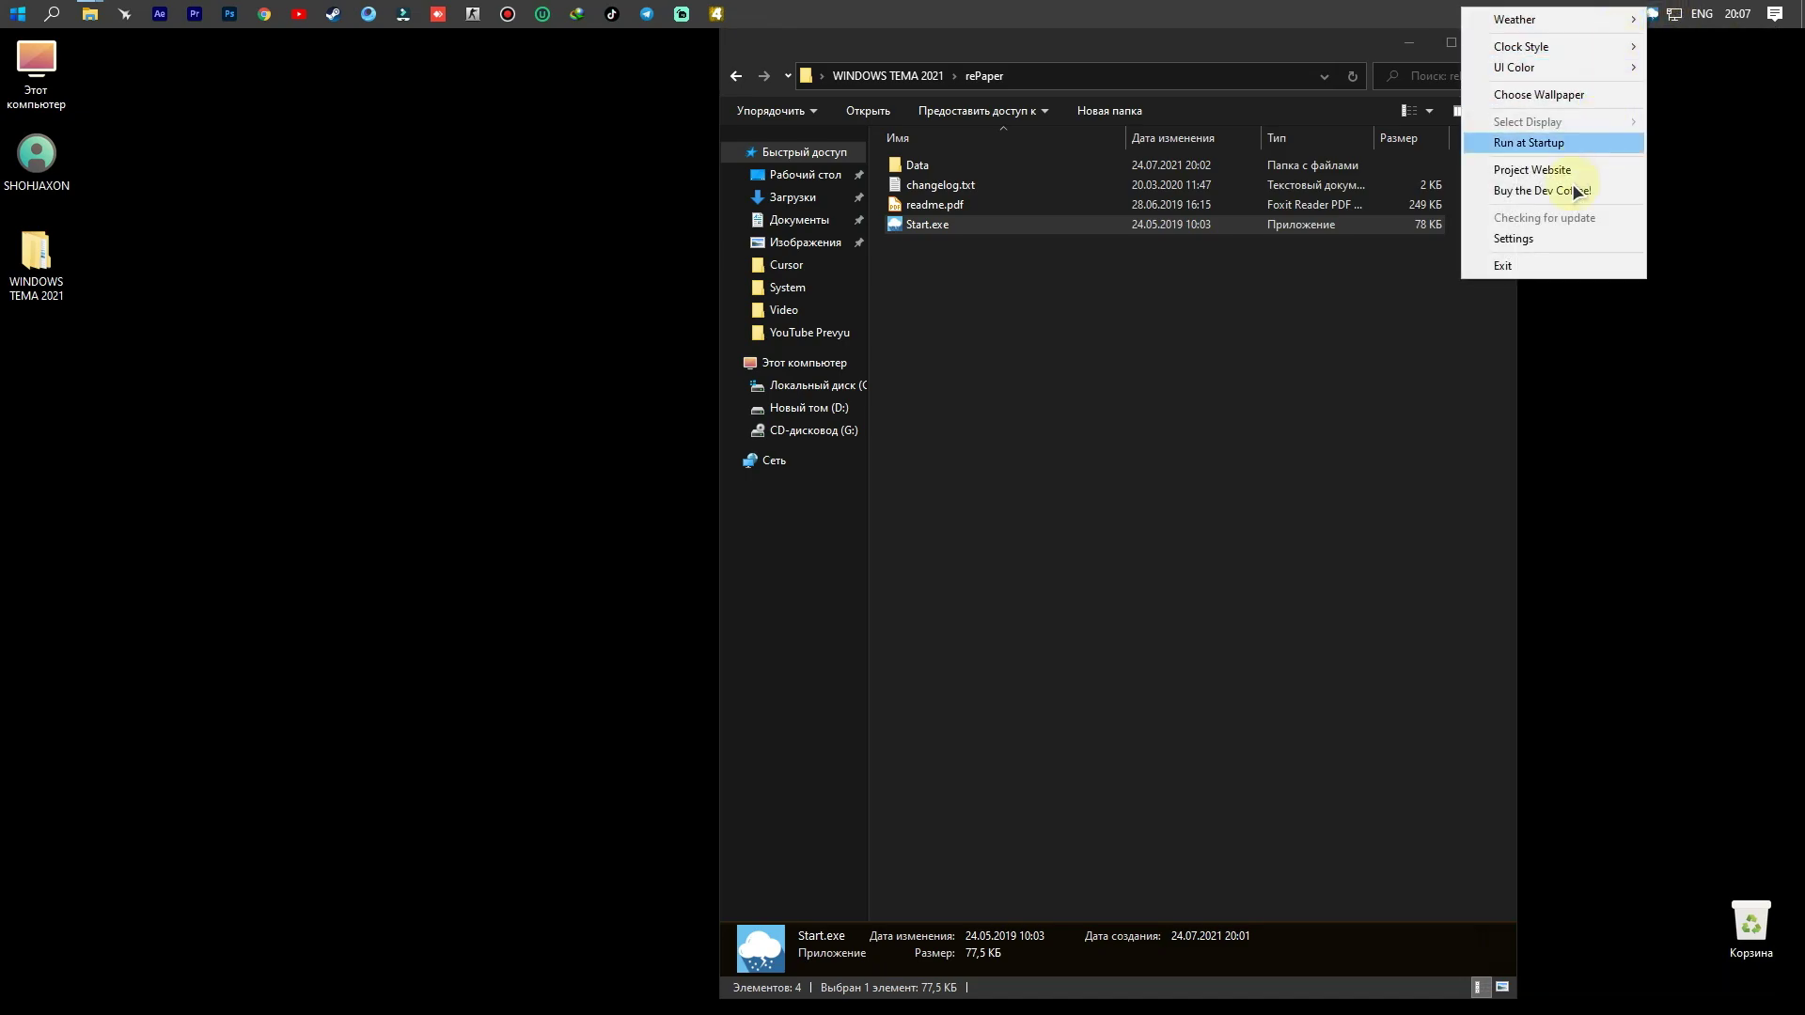
pyautogui.click(1540, 240)
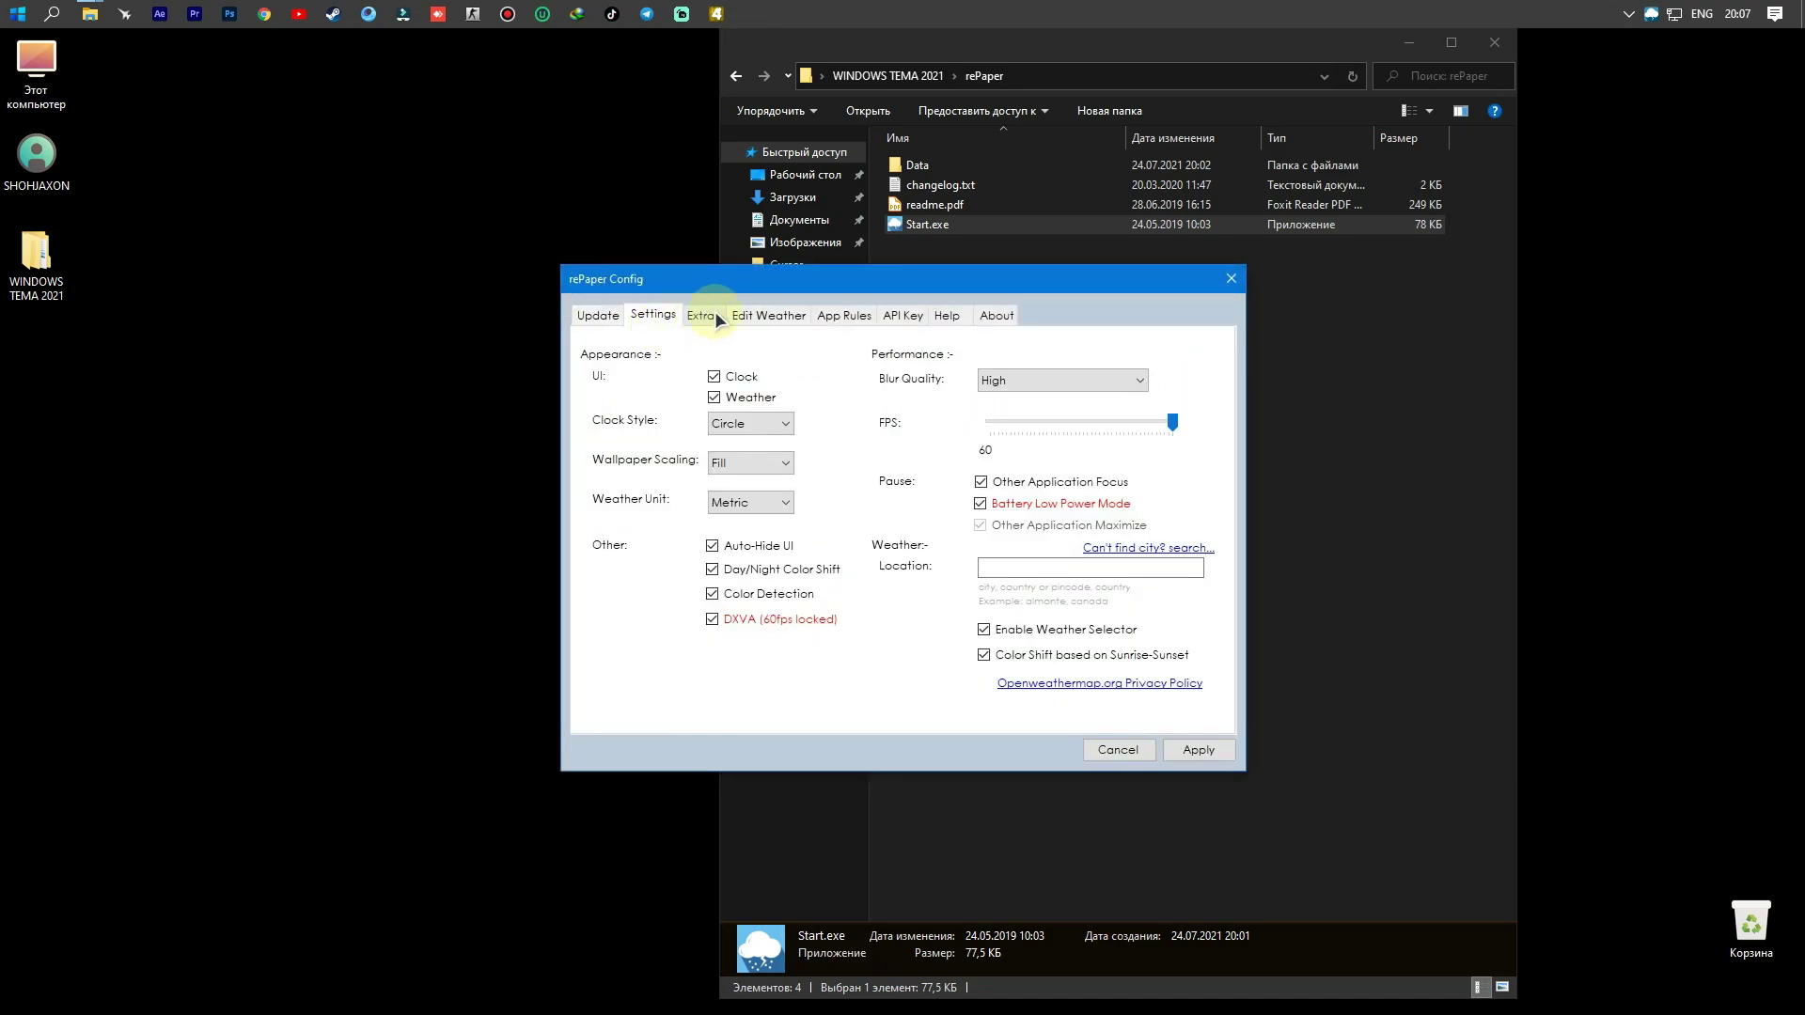
pyautogui.click(750, 570)
pyautogui.click(752, 398)
# Step: Set Blur Quality to High and FPS to 40, turn off Color Shift based on Sunrise-Sunset and apply the configuration
pyautogui.click(1066, 432)
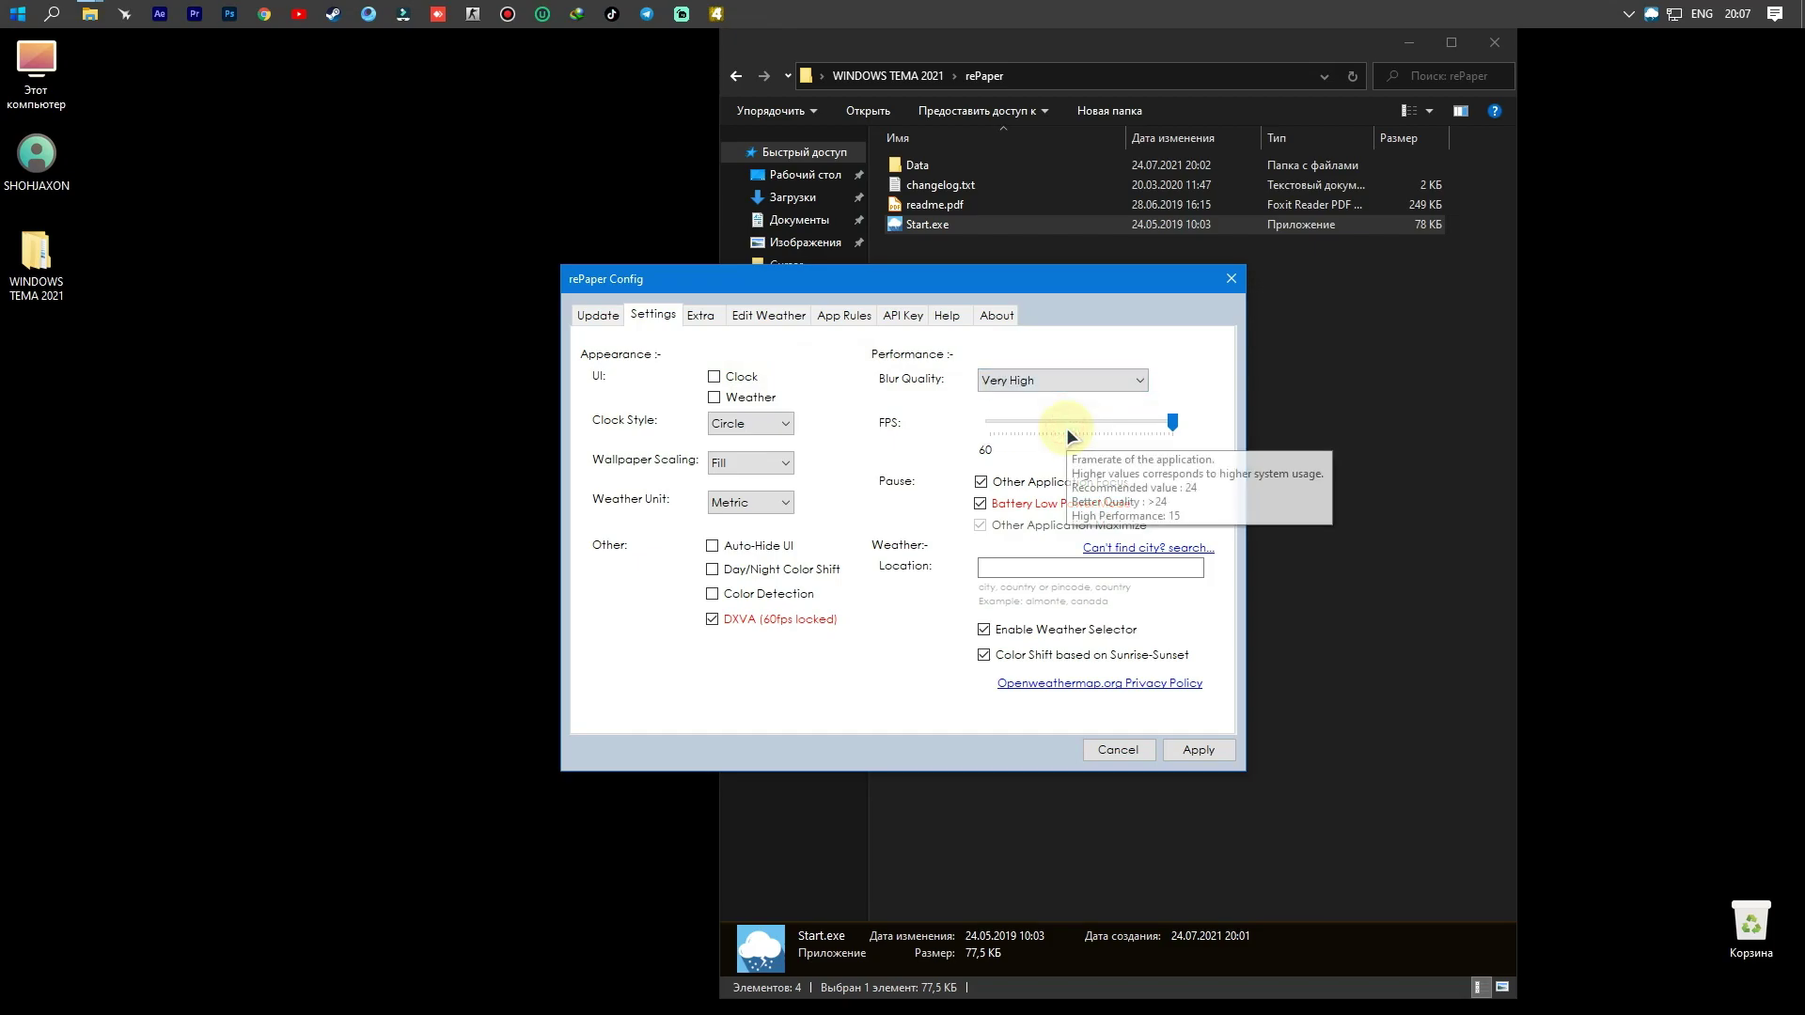
pyautogui.click(1079, 378)
pyautogui.click(1039, 416)
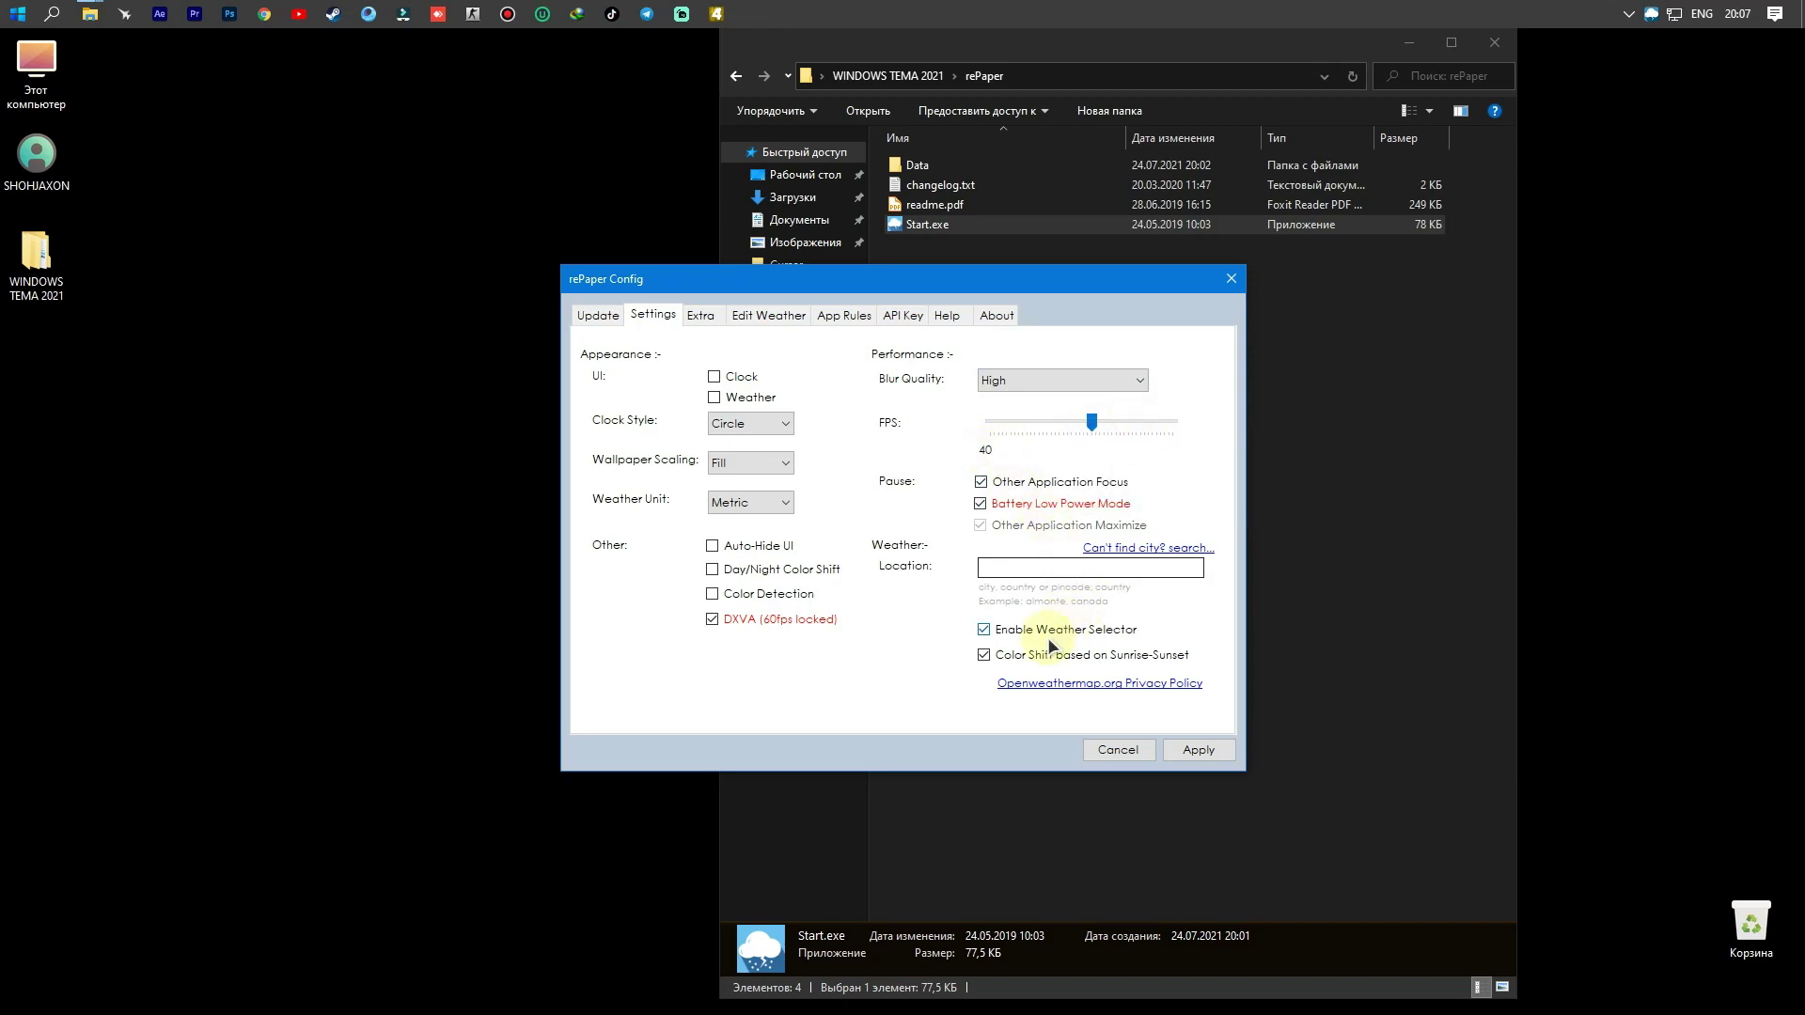
pyautogui.click(1011, 654)
pyautogui.click(1203, 750)
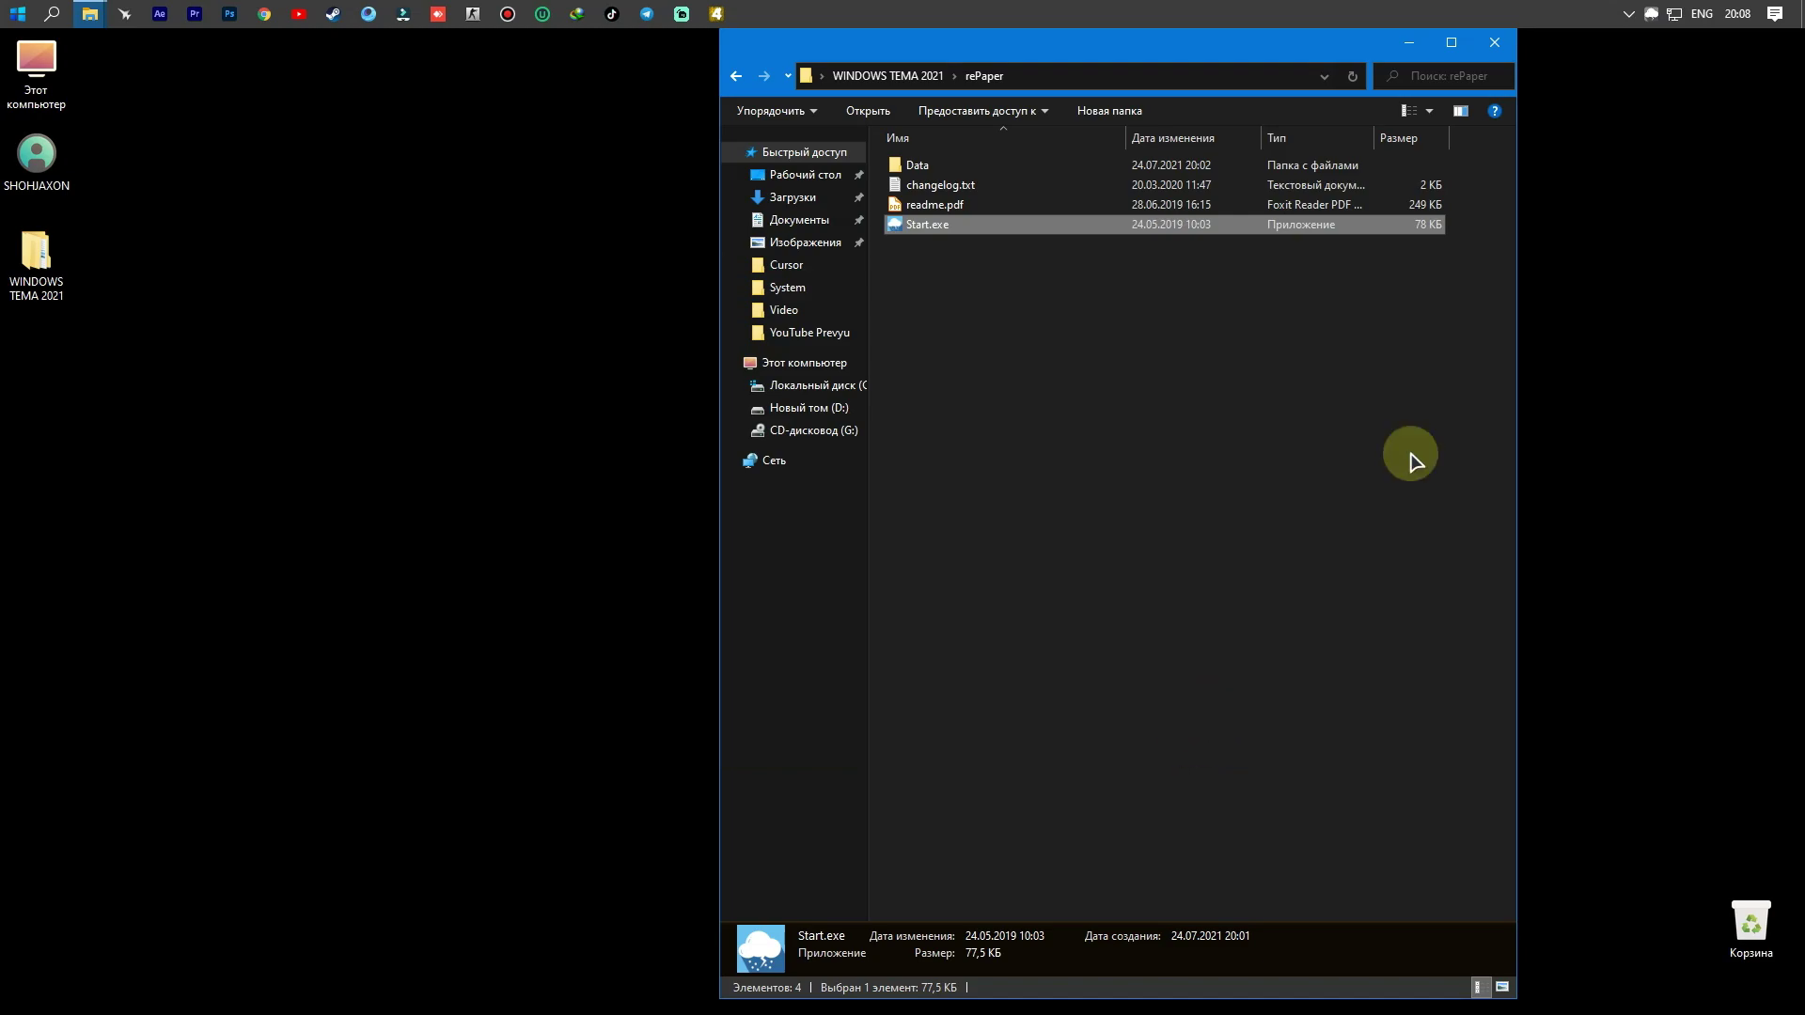
# Step: Minimize the rePaper folder window, refresh the desktop and turn on rePaper's Run at Startup option
pyautogui.click(1408, 44)
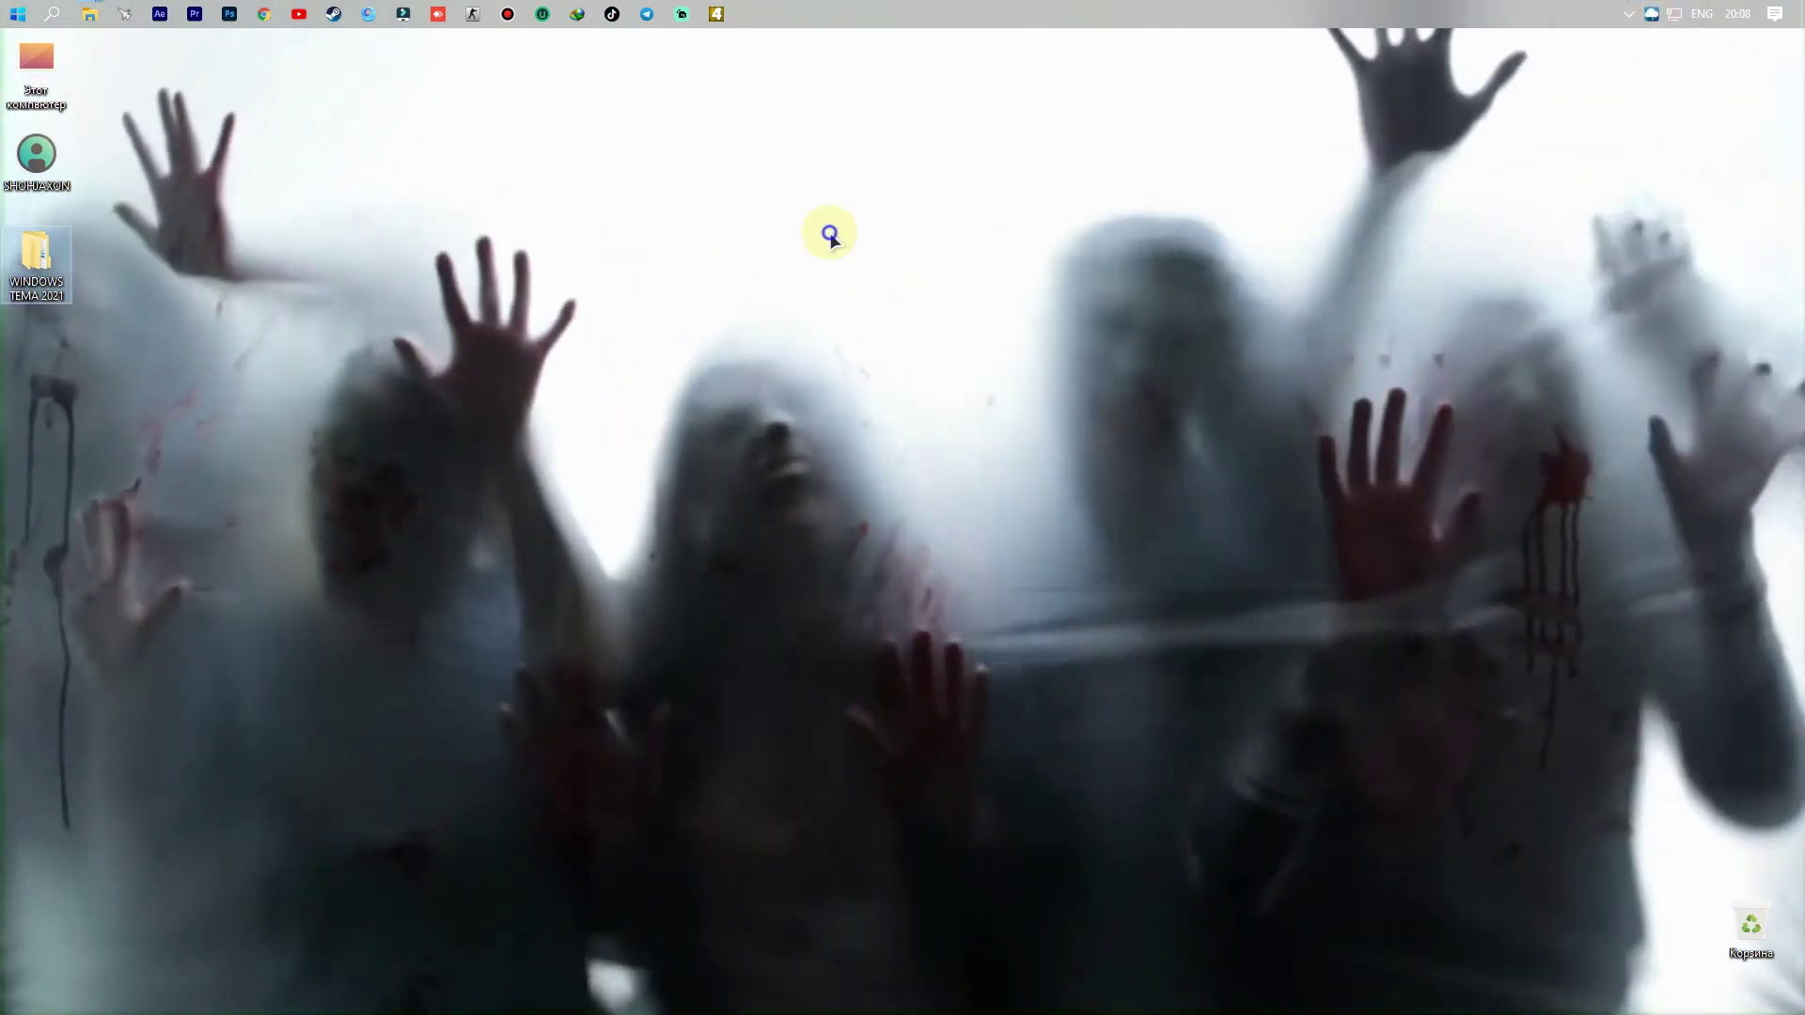
pyautogui.rightClick(831, 235)
pyautogui.press('Escape')
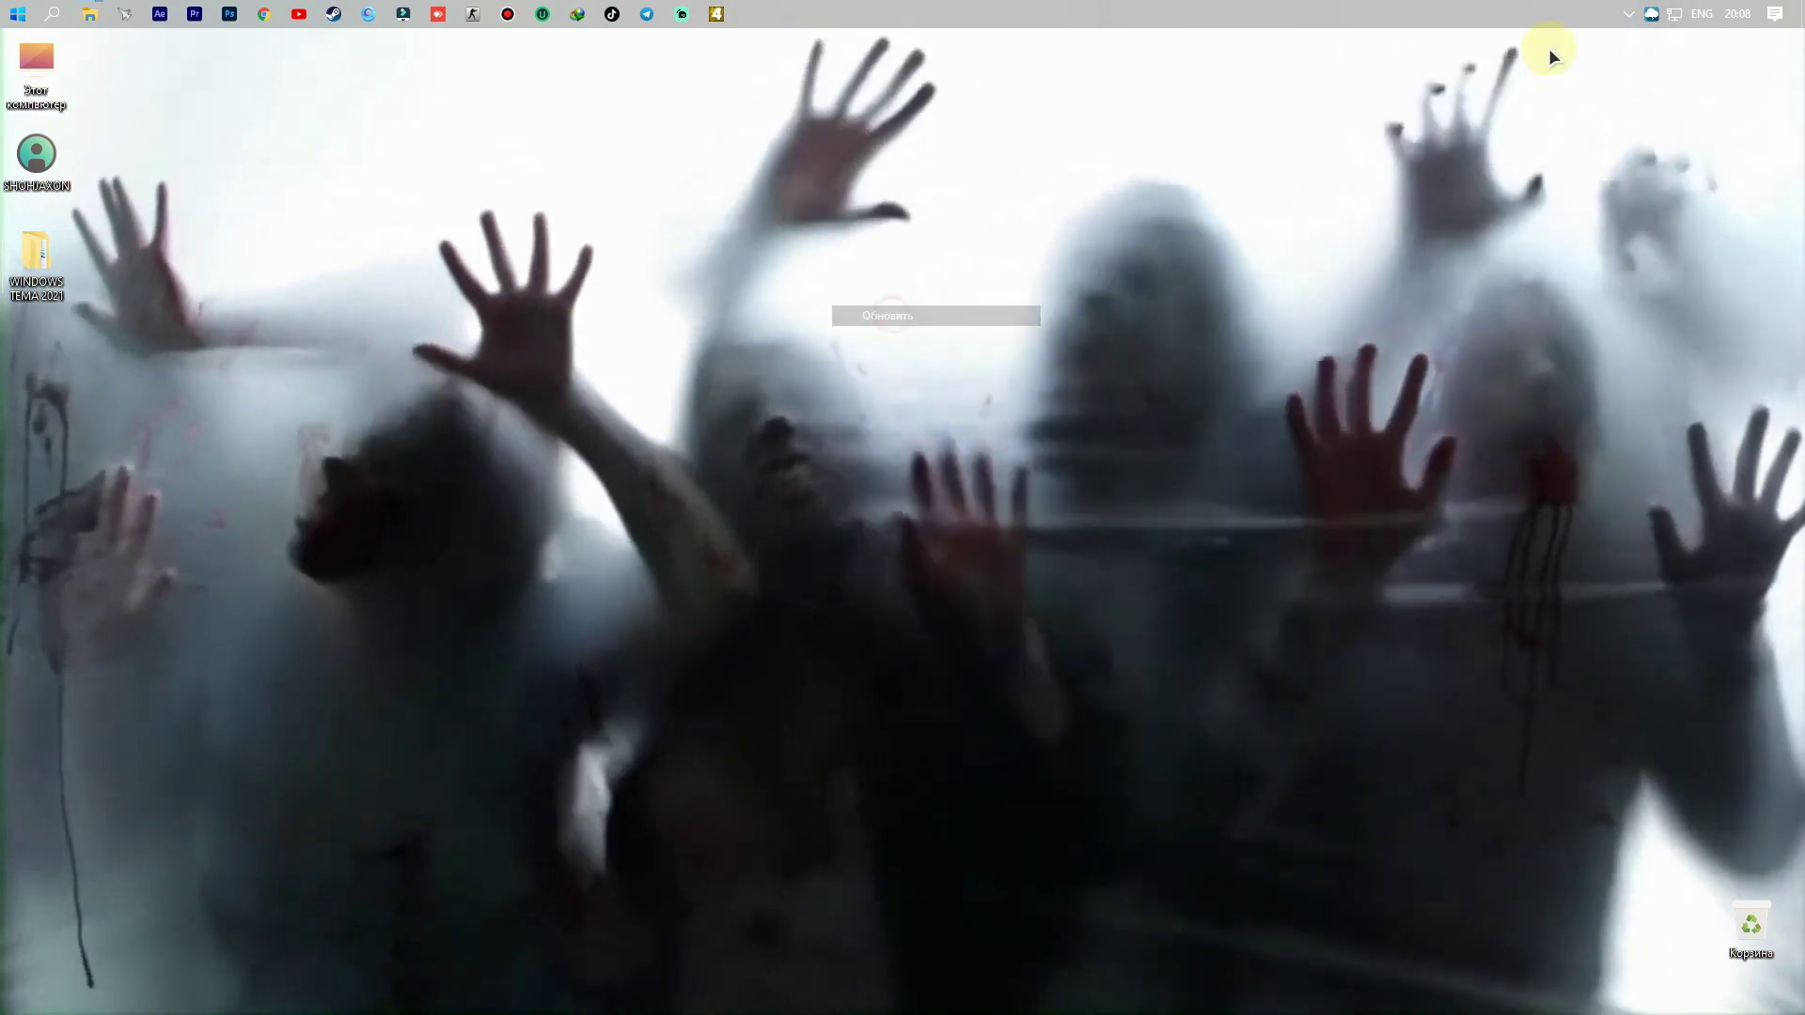
pyautogui.rightClick(1651, 14)
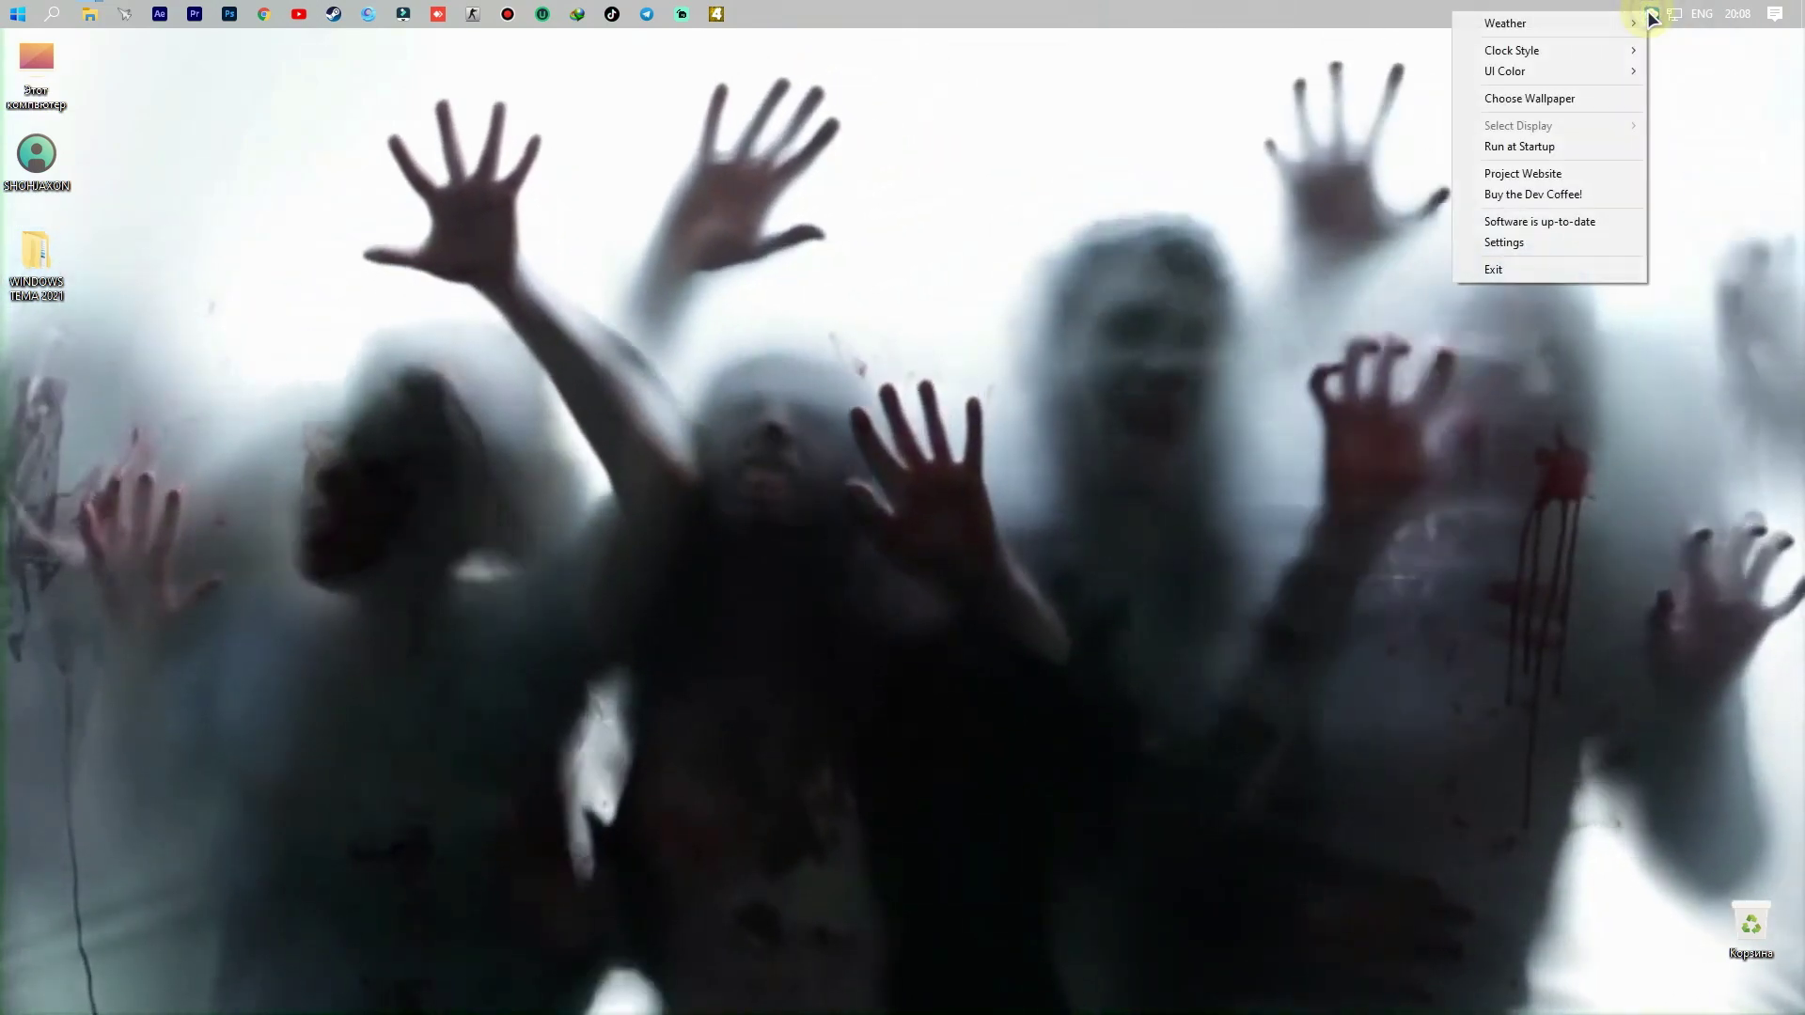
pyautogui.click(1564, 146)
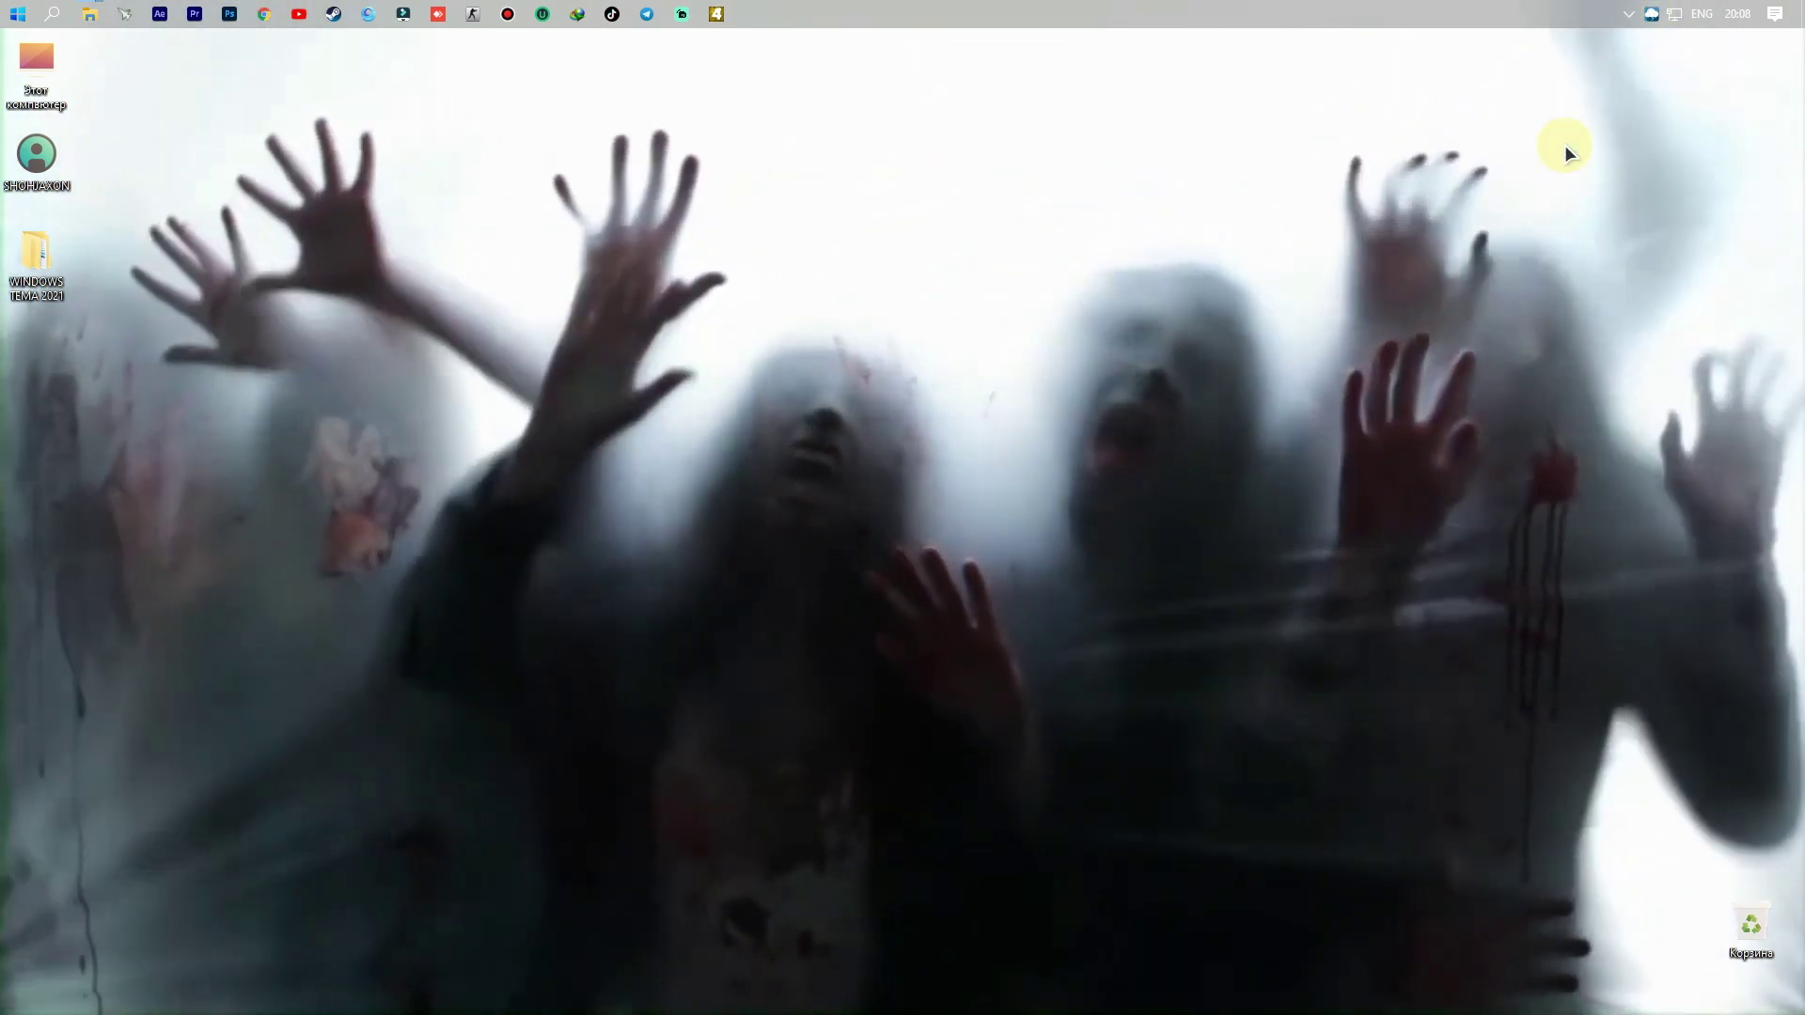
# Step: Set Apple-Modern-Logo-4K-Live-Wallpaper.mp4 from the WINDOWS TEMA 2021 > Video folder as the rePaper wallpaper
pyautogui.rightClick(1652, 14)
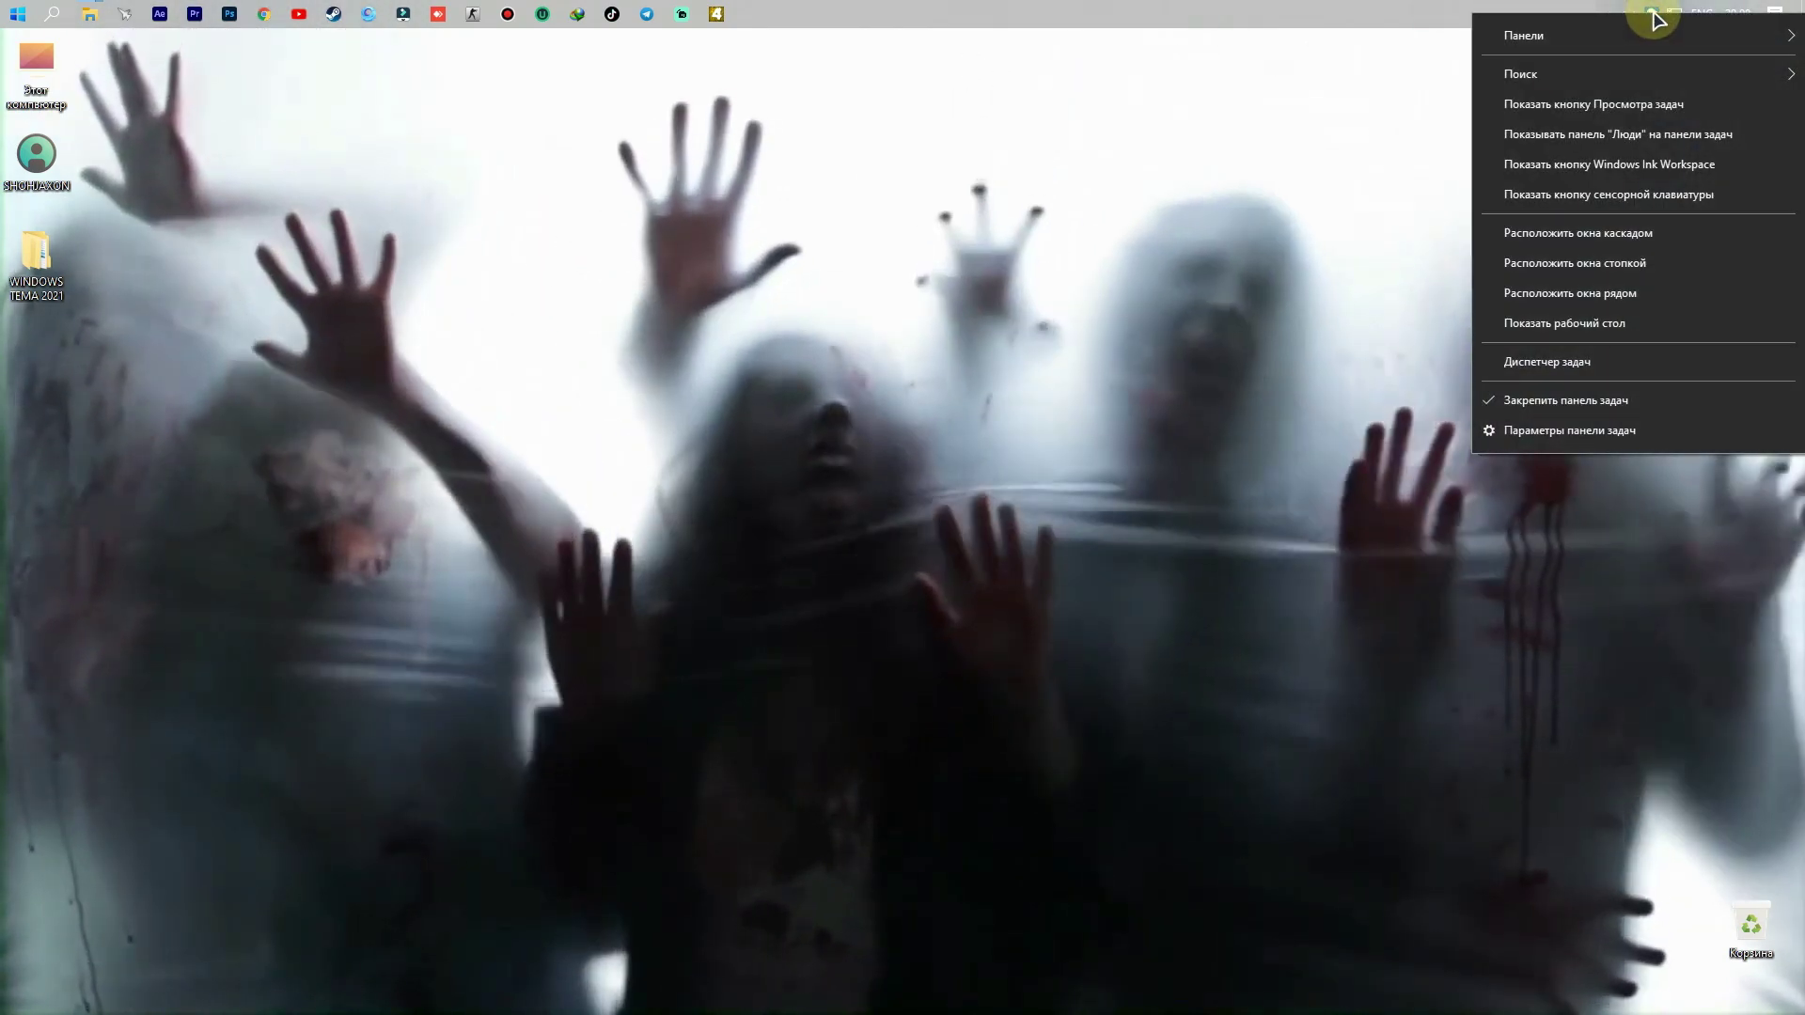
pyautogui.rightClick(1652, 13)
pyautogui.click(1576, 109)
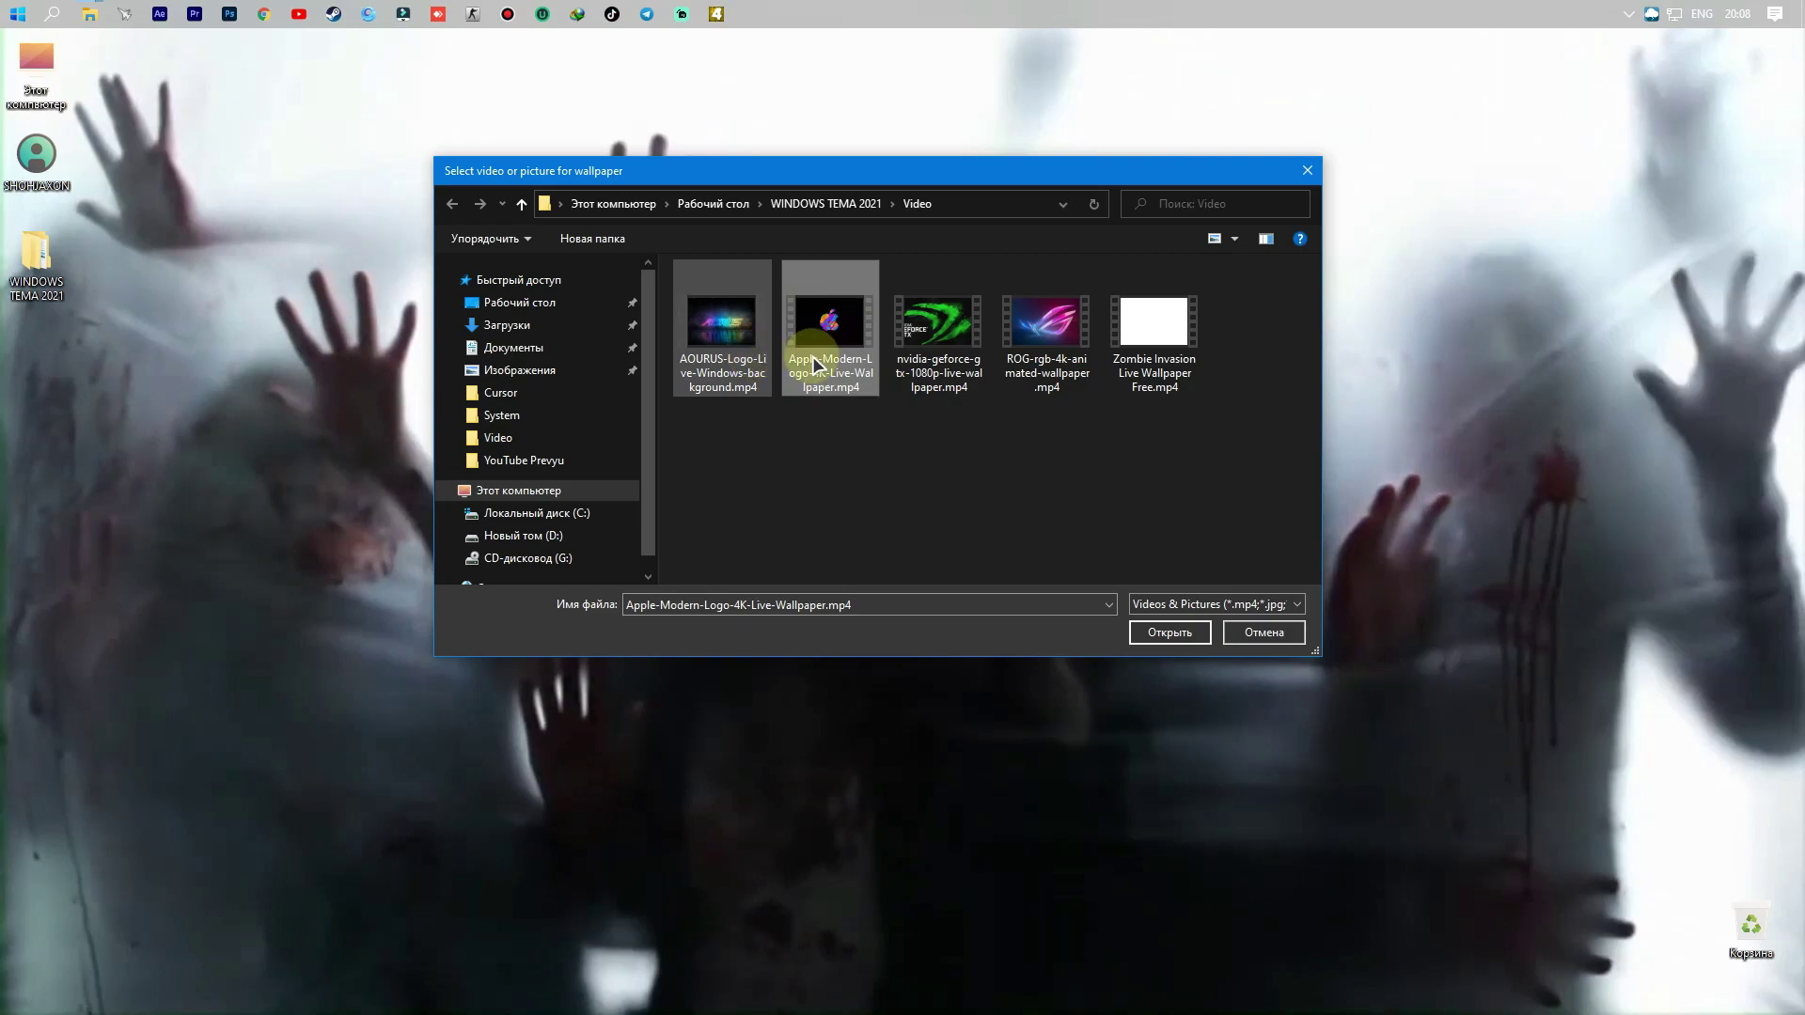
pyautogui.click(1162, 633)
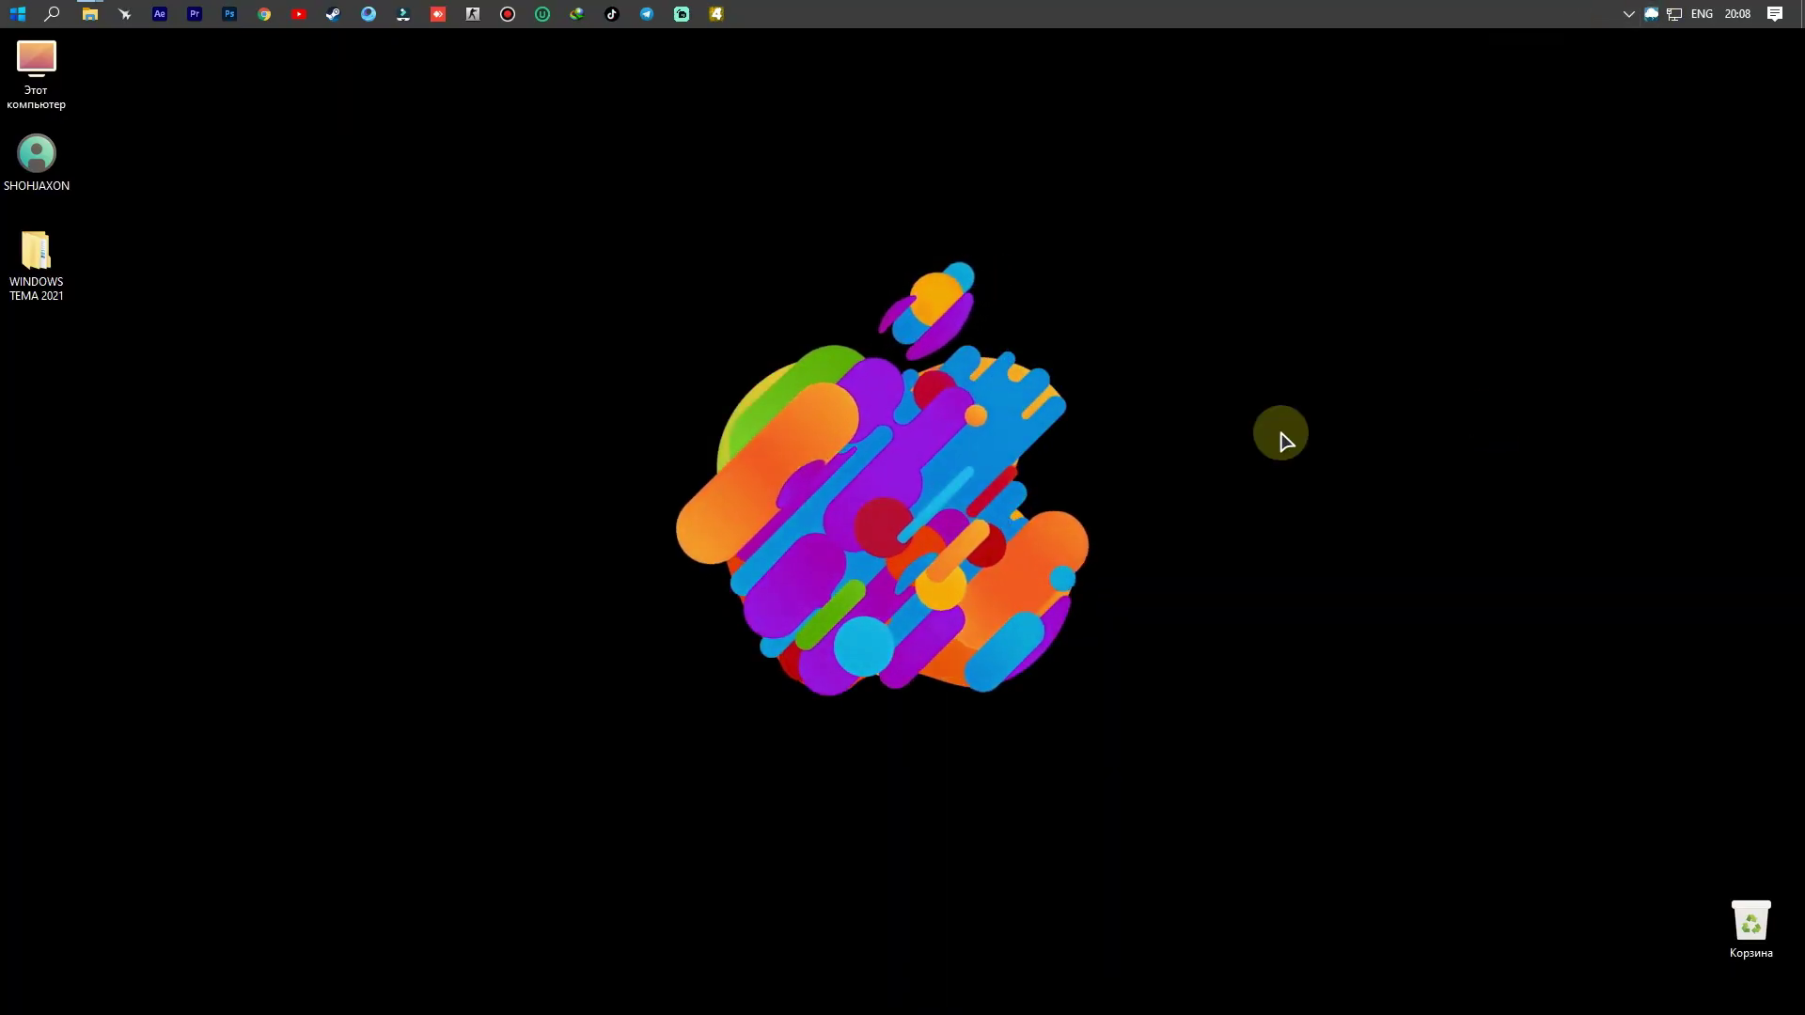
# Step: Change the rePaper wallpaper to AOURUS-Logo-Live-Windows-background.mp4 from the Video folder
pyautogui.rightClick(1649, 13)
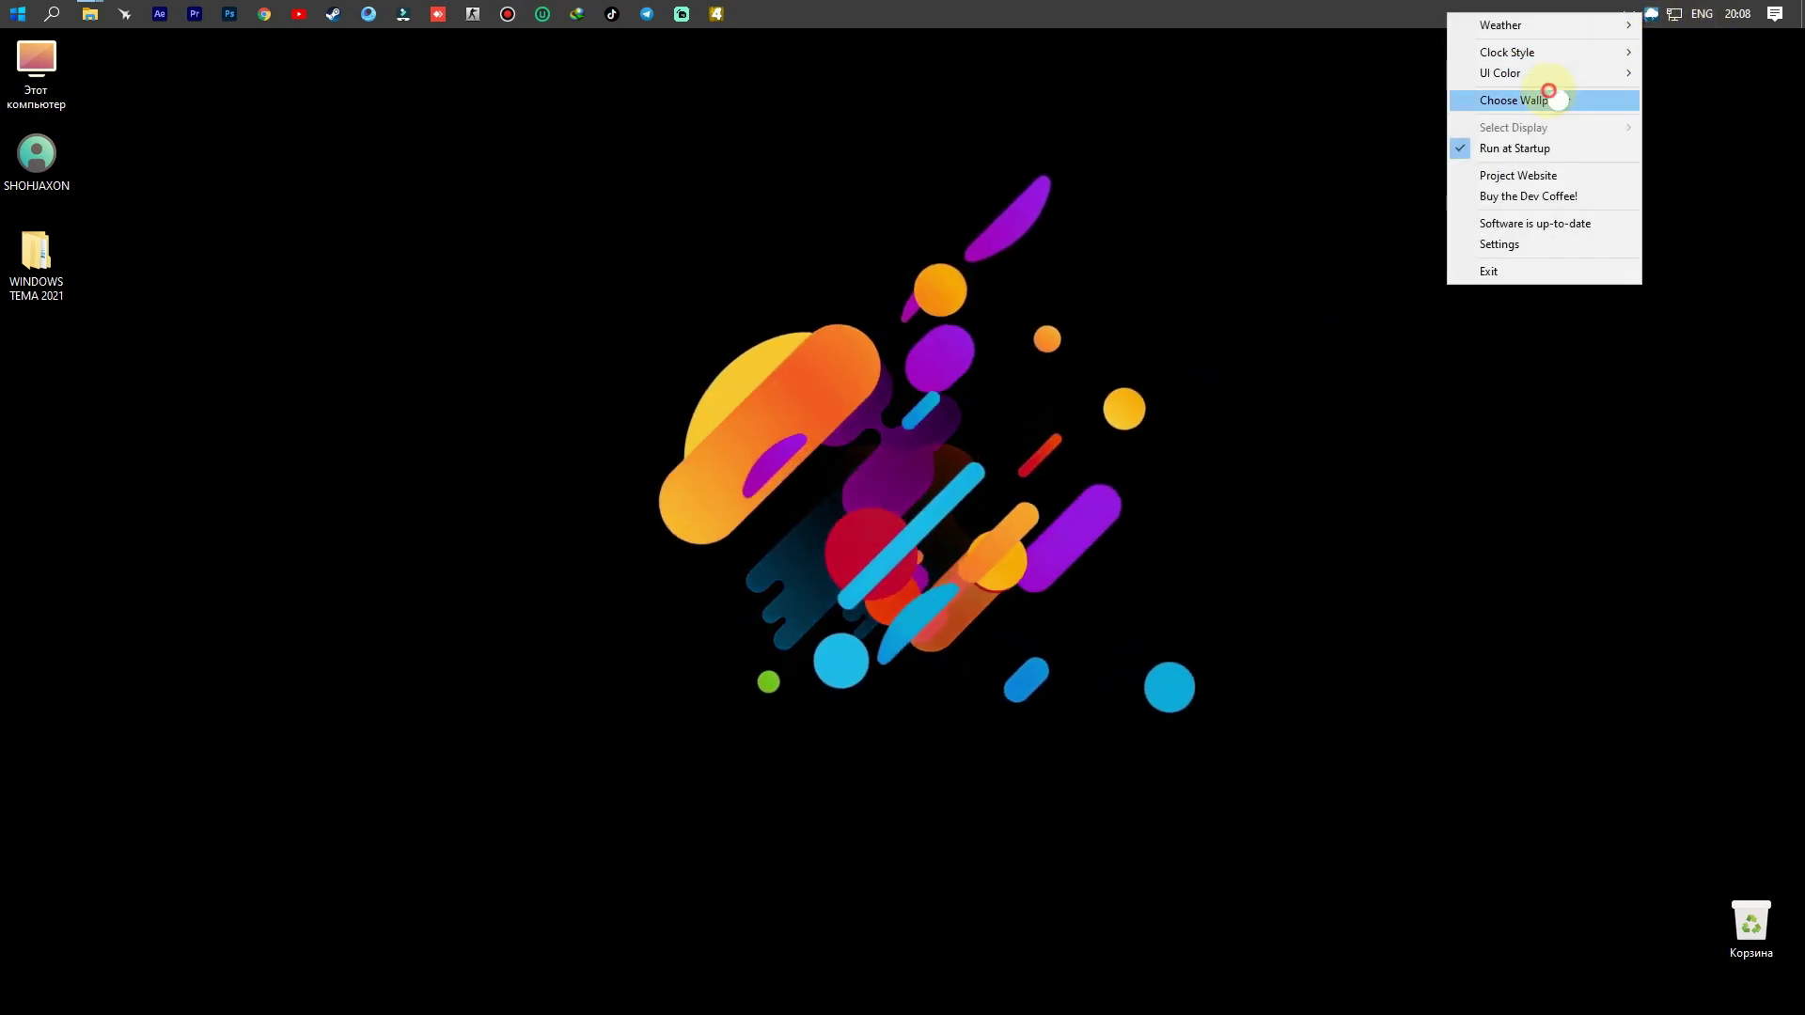
pyautogui.click(1551, 97)
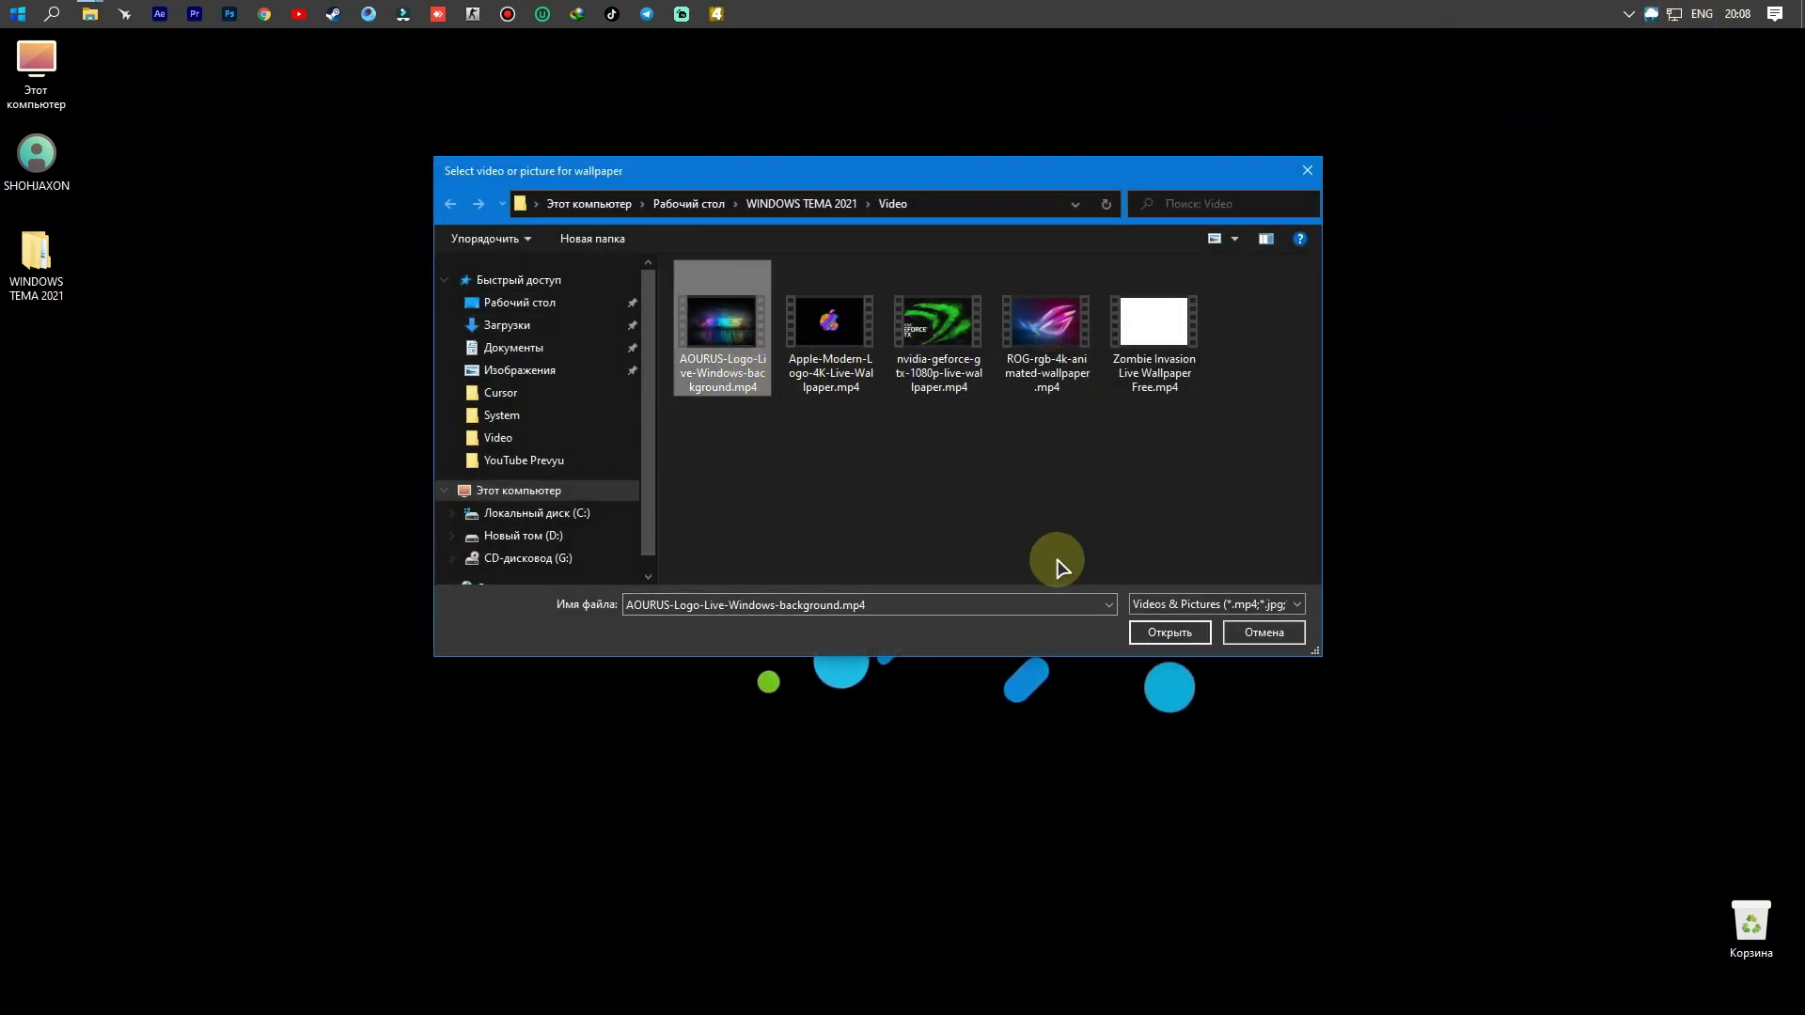
pyautogui.click(1171, 635)
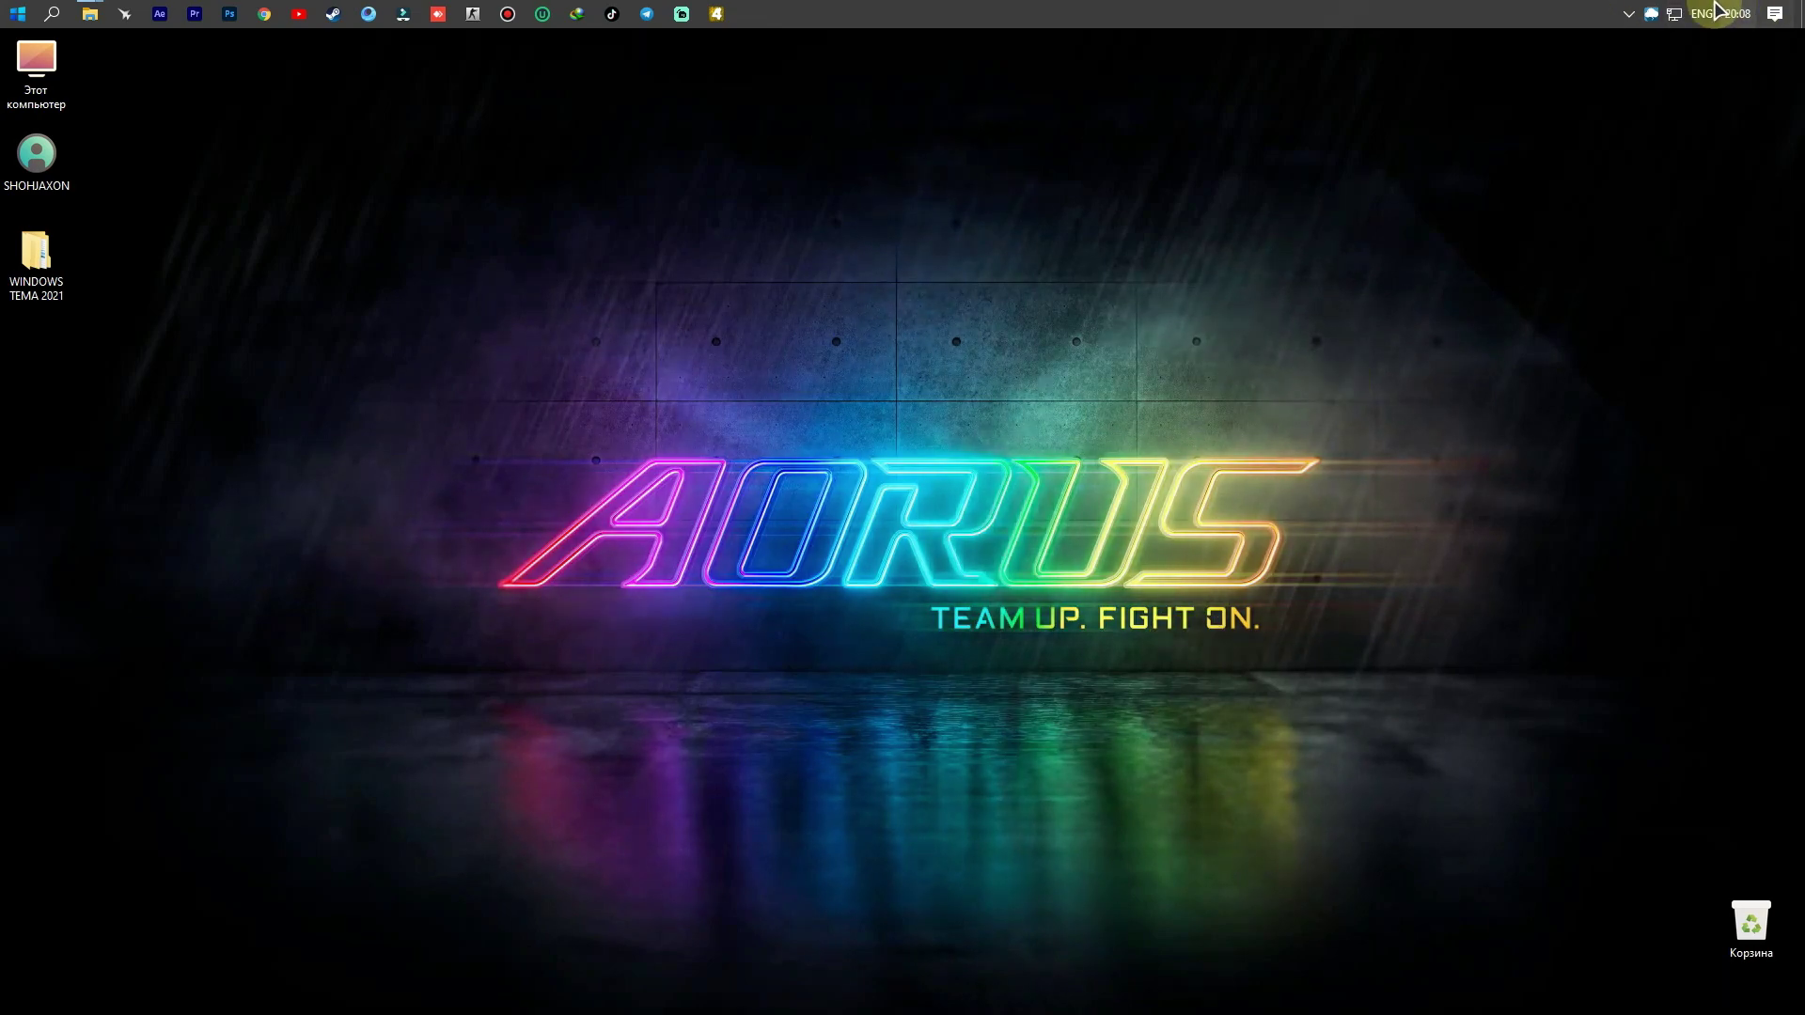
# Step: Change the rePaper wallpaper to the nvidia-geforce-gtx-1080p live wallpaper video from the Video folder
pyautogui.rightClick(1556, 13)
pyautogui.click(1570, 83)
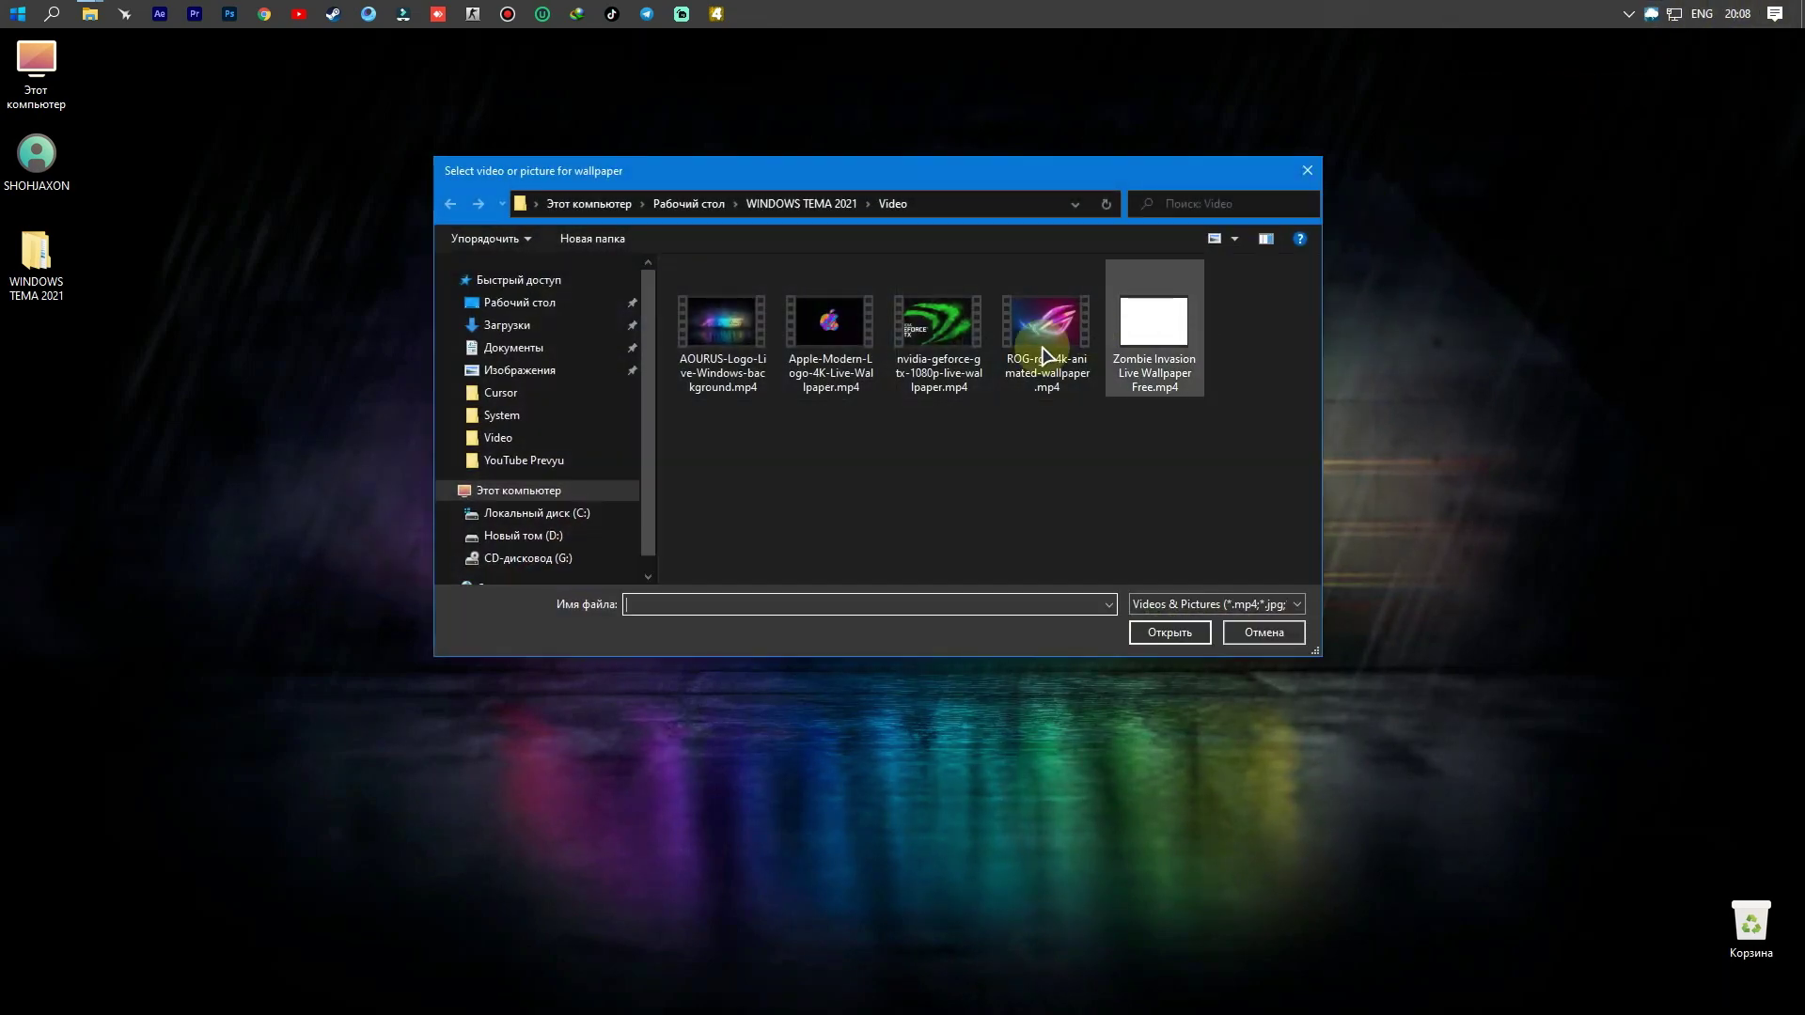
pyautogui.click(1156, 630)
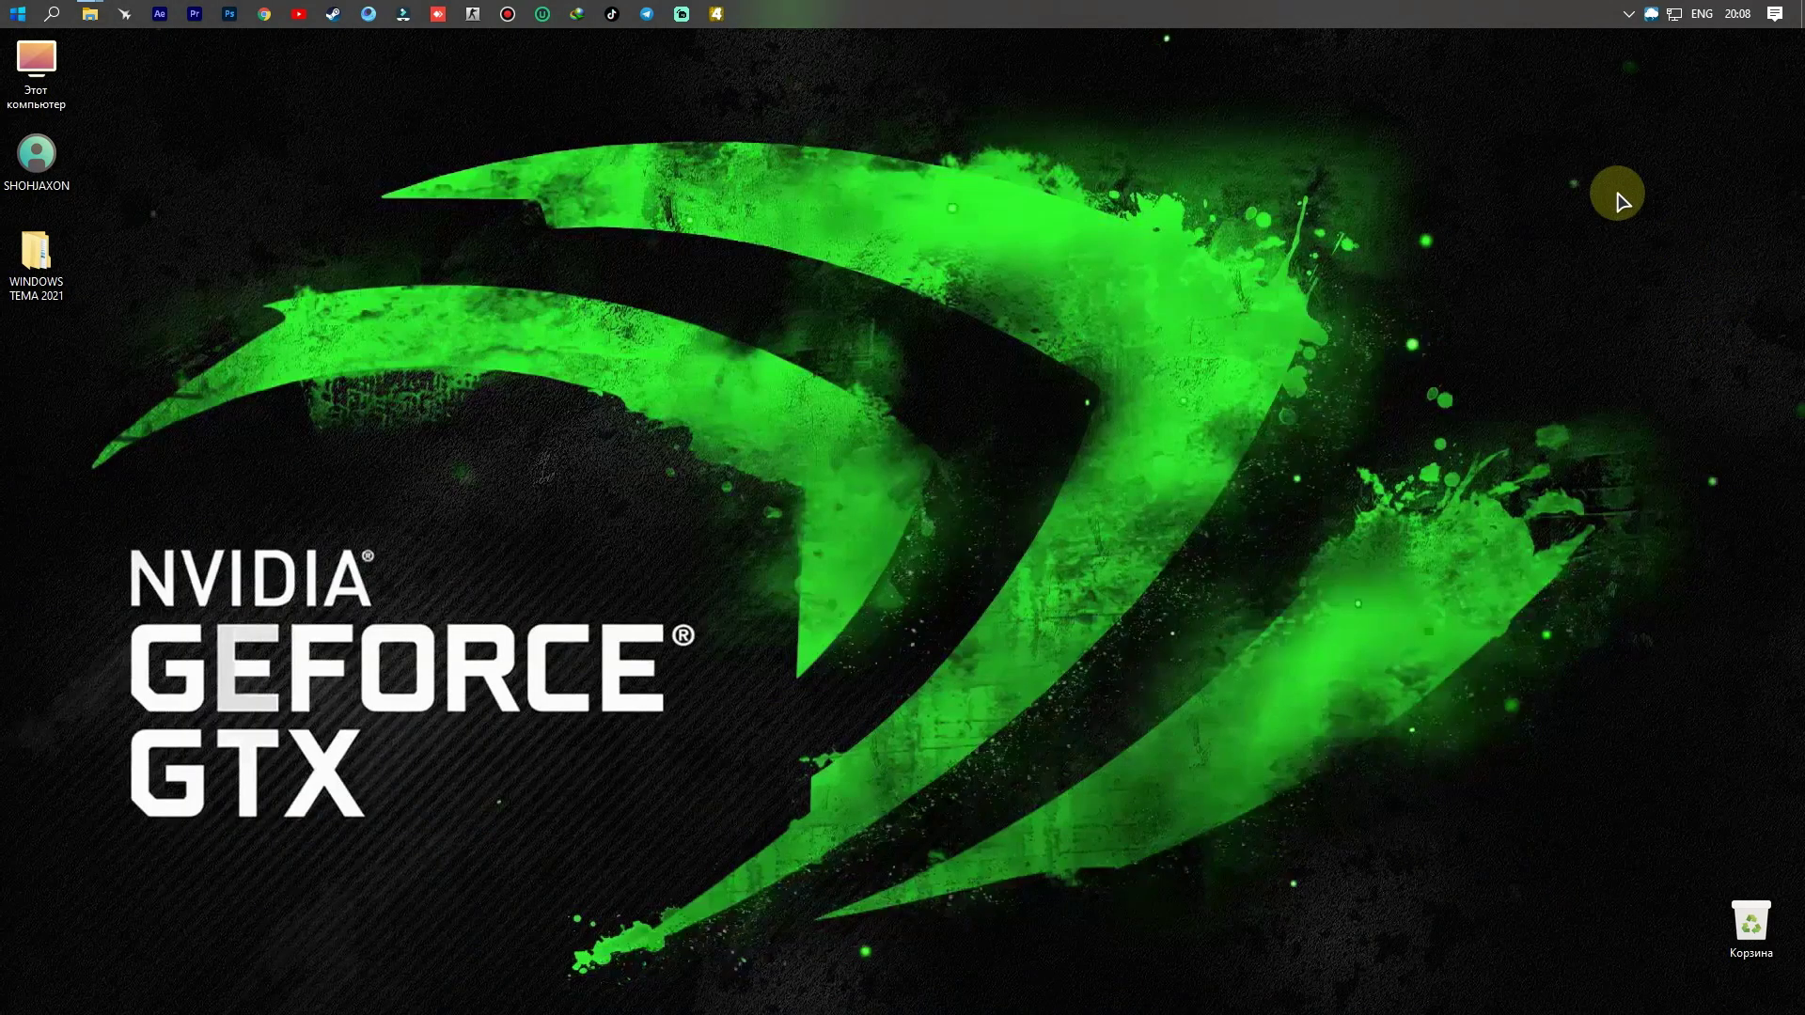
# Step: Change the rePaper wallpaper to ROG-rgb-4k-animated-wallpaper.mp4 from the Video folder and refresh the desktop
pyautogui.rightClick(1651, 13)
pyautogui.click(1582, 98)
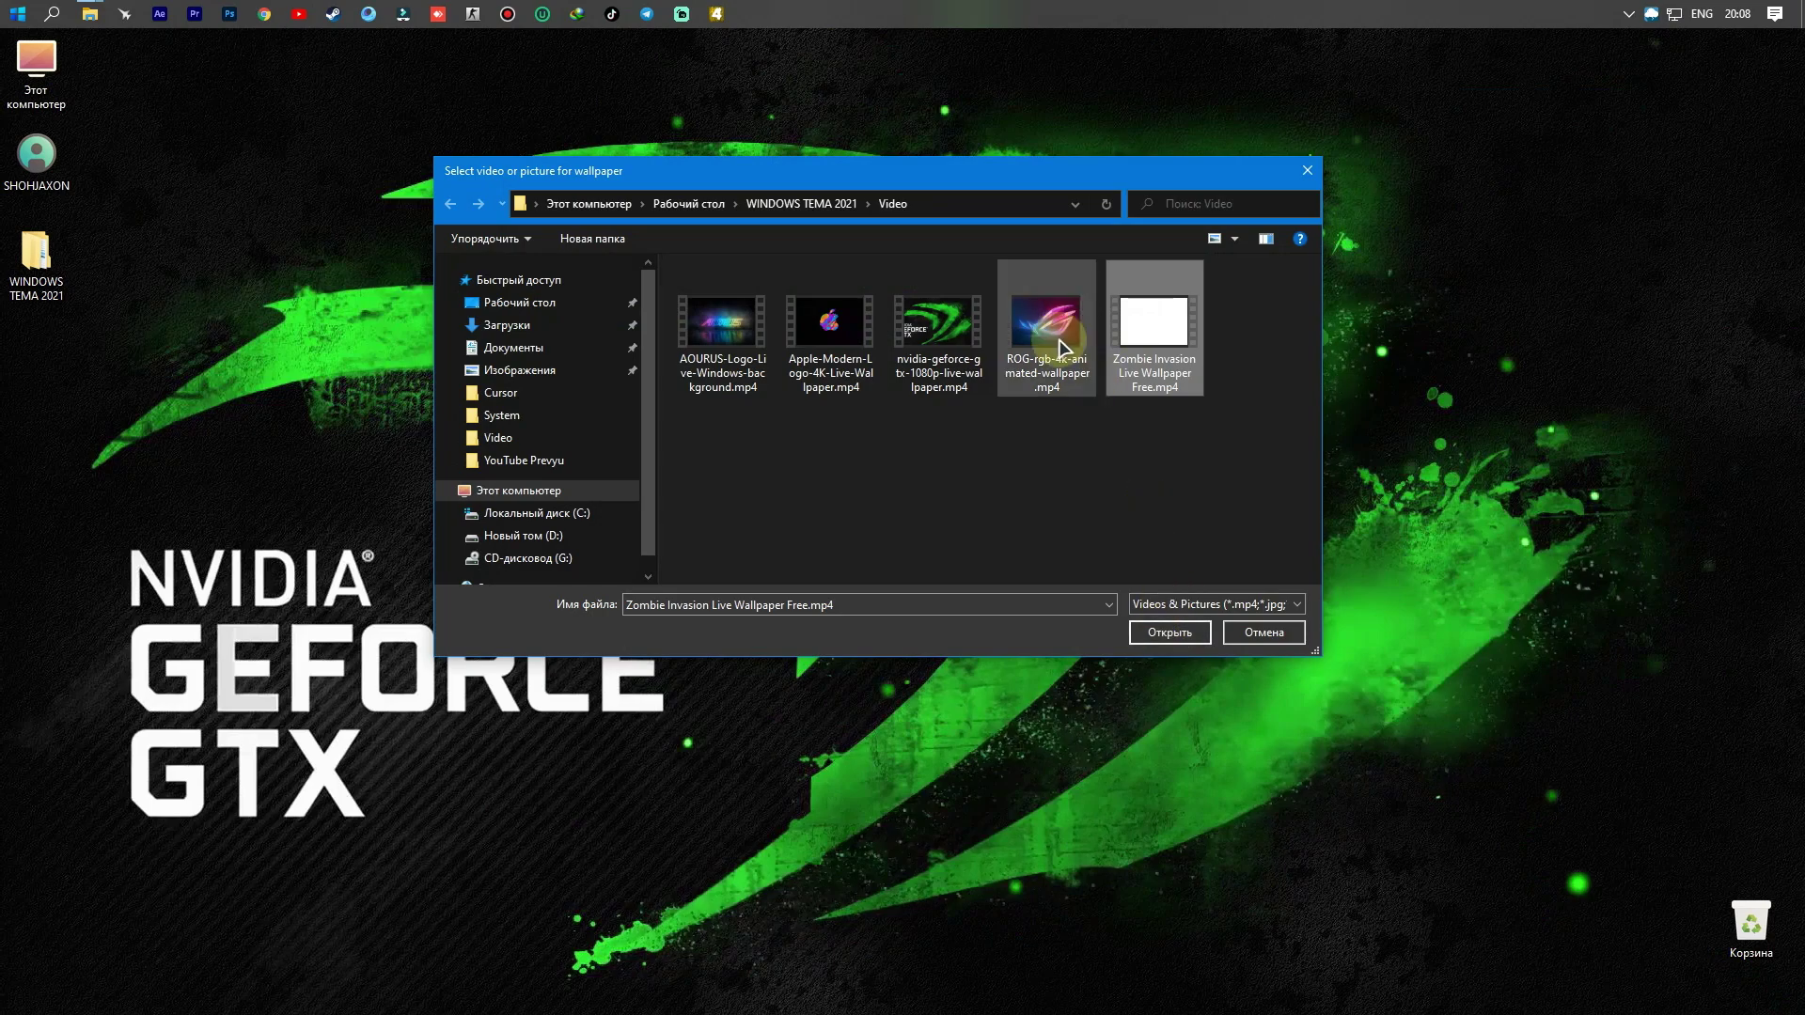
pyautogui.click(1185, 640)
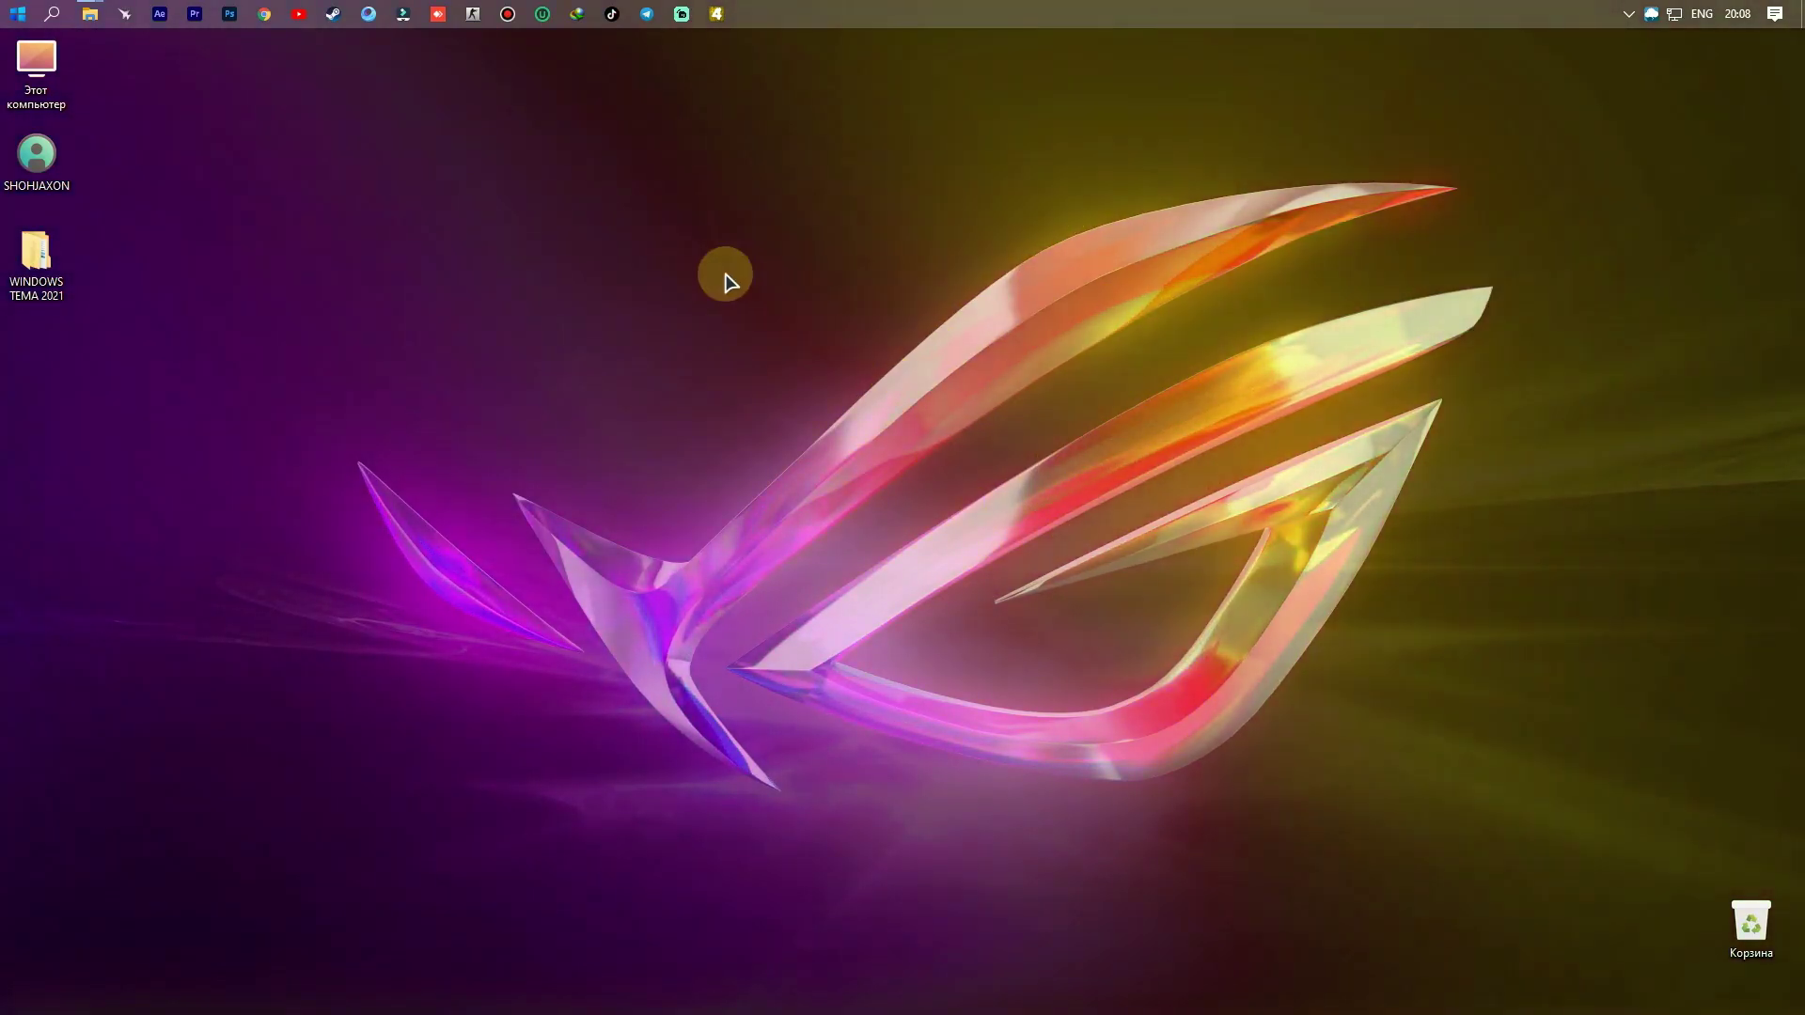
pyautogui.rightClick(740, 298)
pyautogui.click(805, 377)
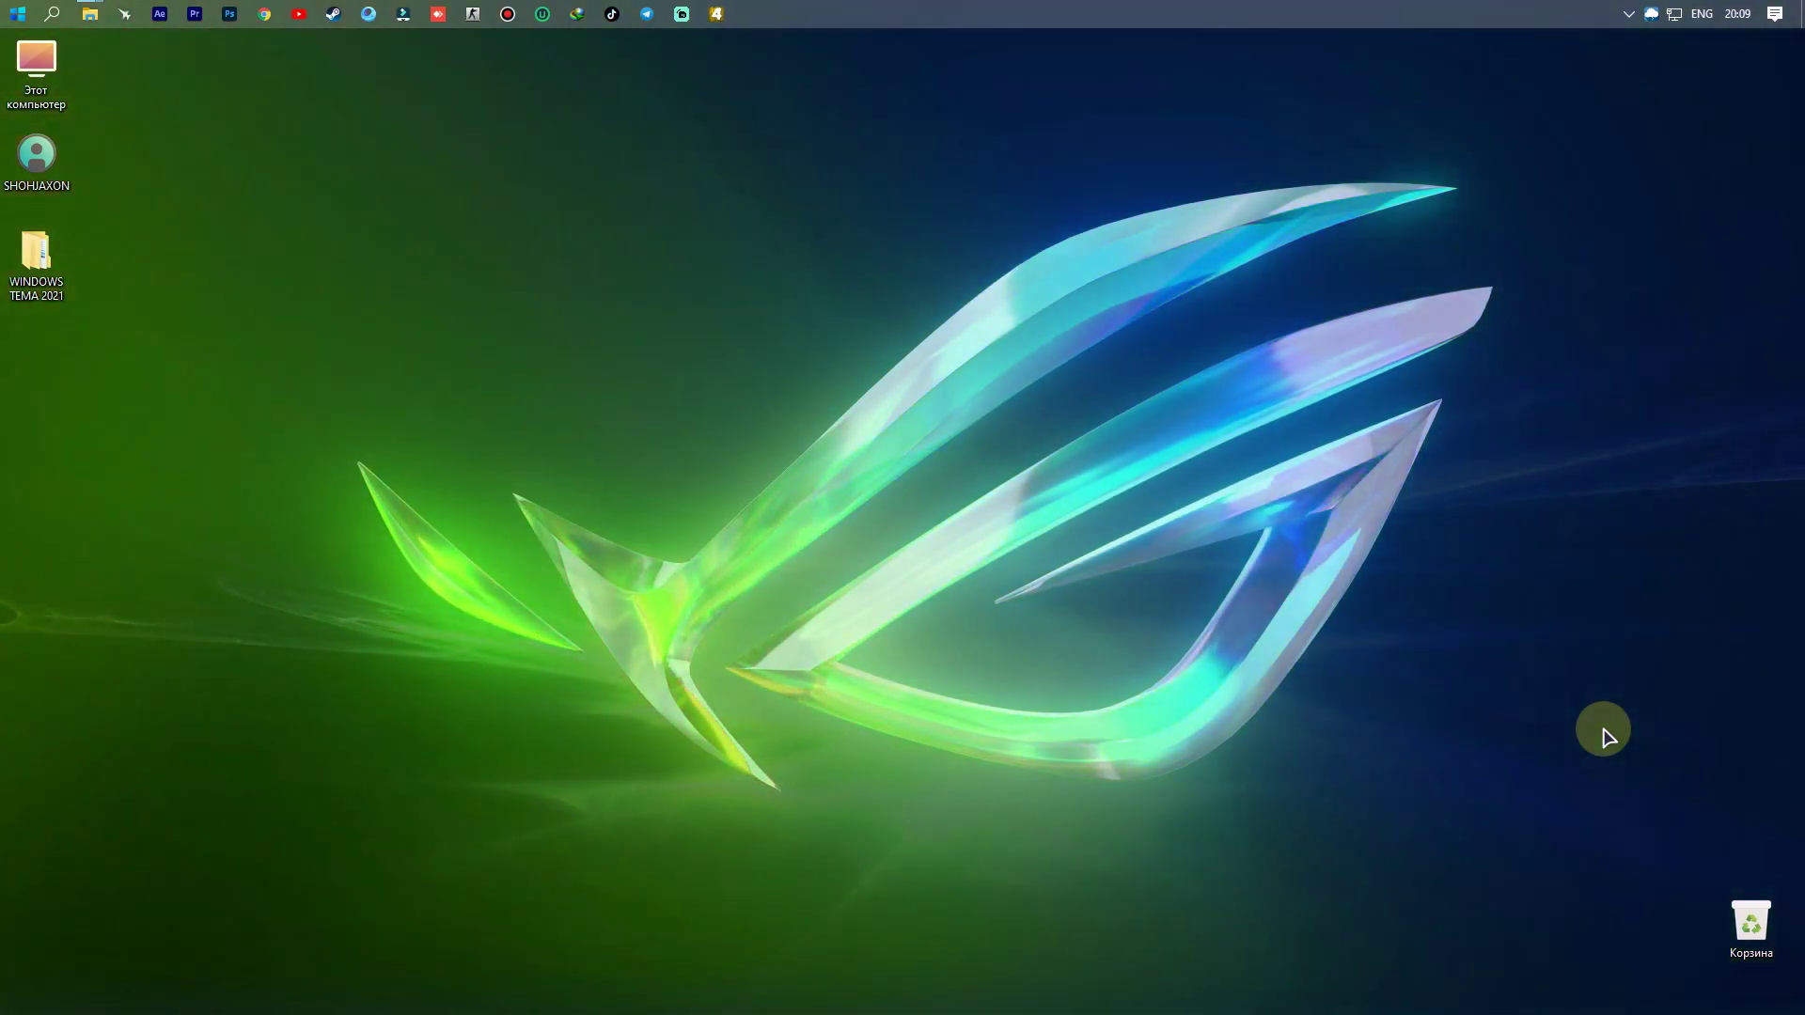
# Step: Switch to Telegram and view the TEXNOXABAR channel's information, closing it when done
pyautogui.click(66, 293)
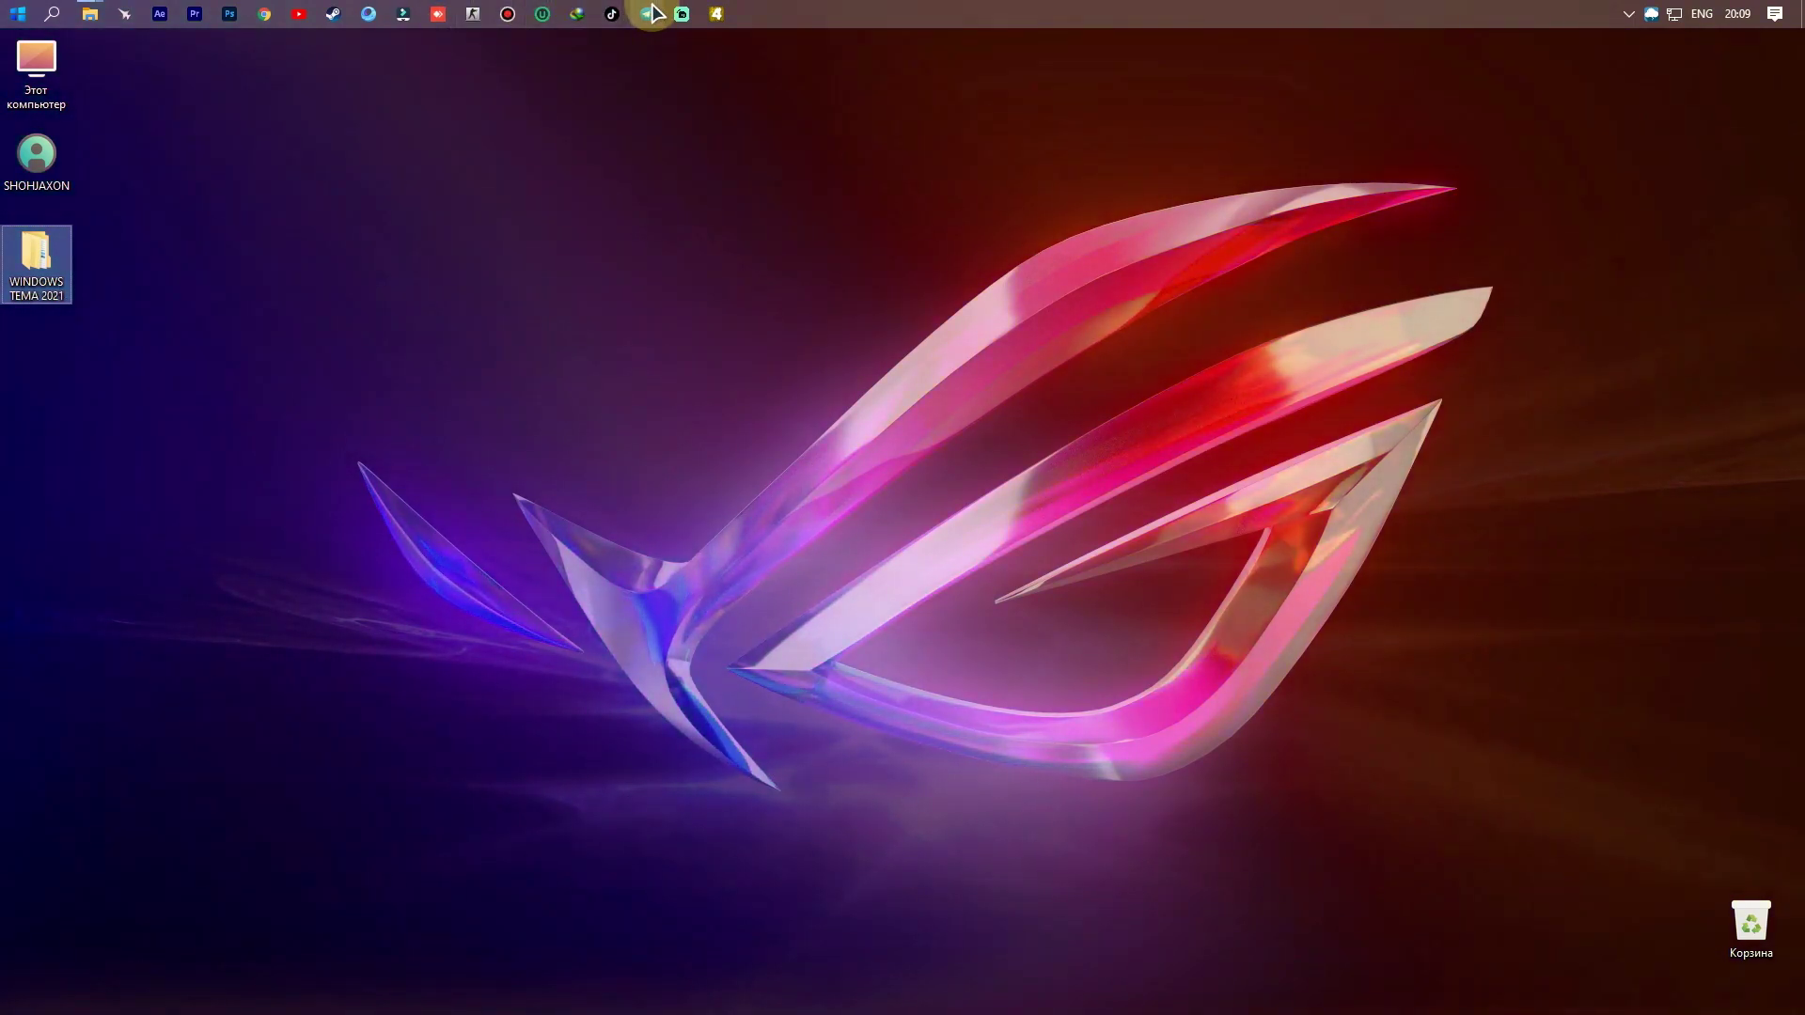
pyautogui.rightClick(639, 120)
pyautogui.click(702, 206)
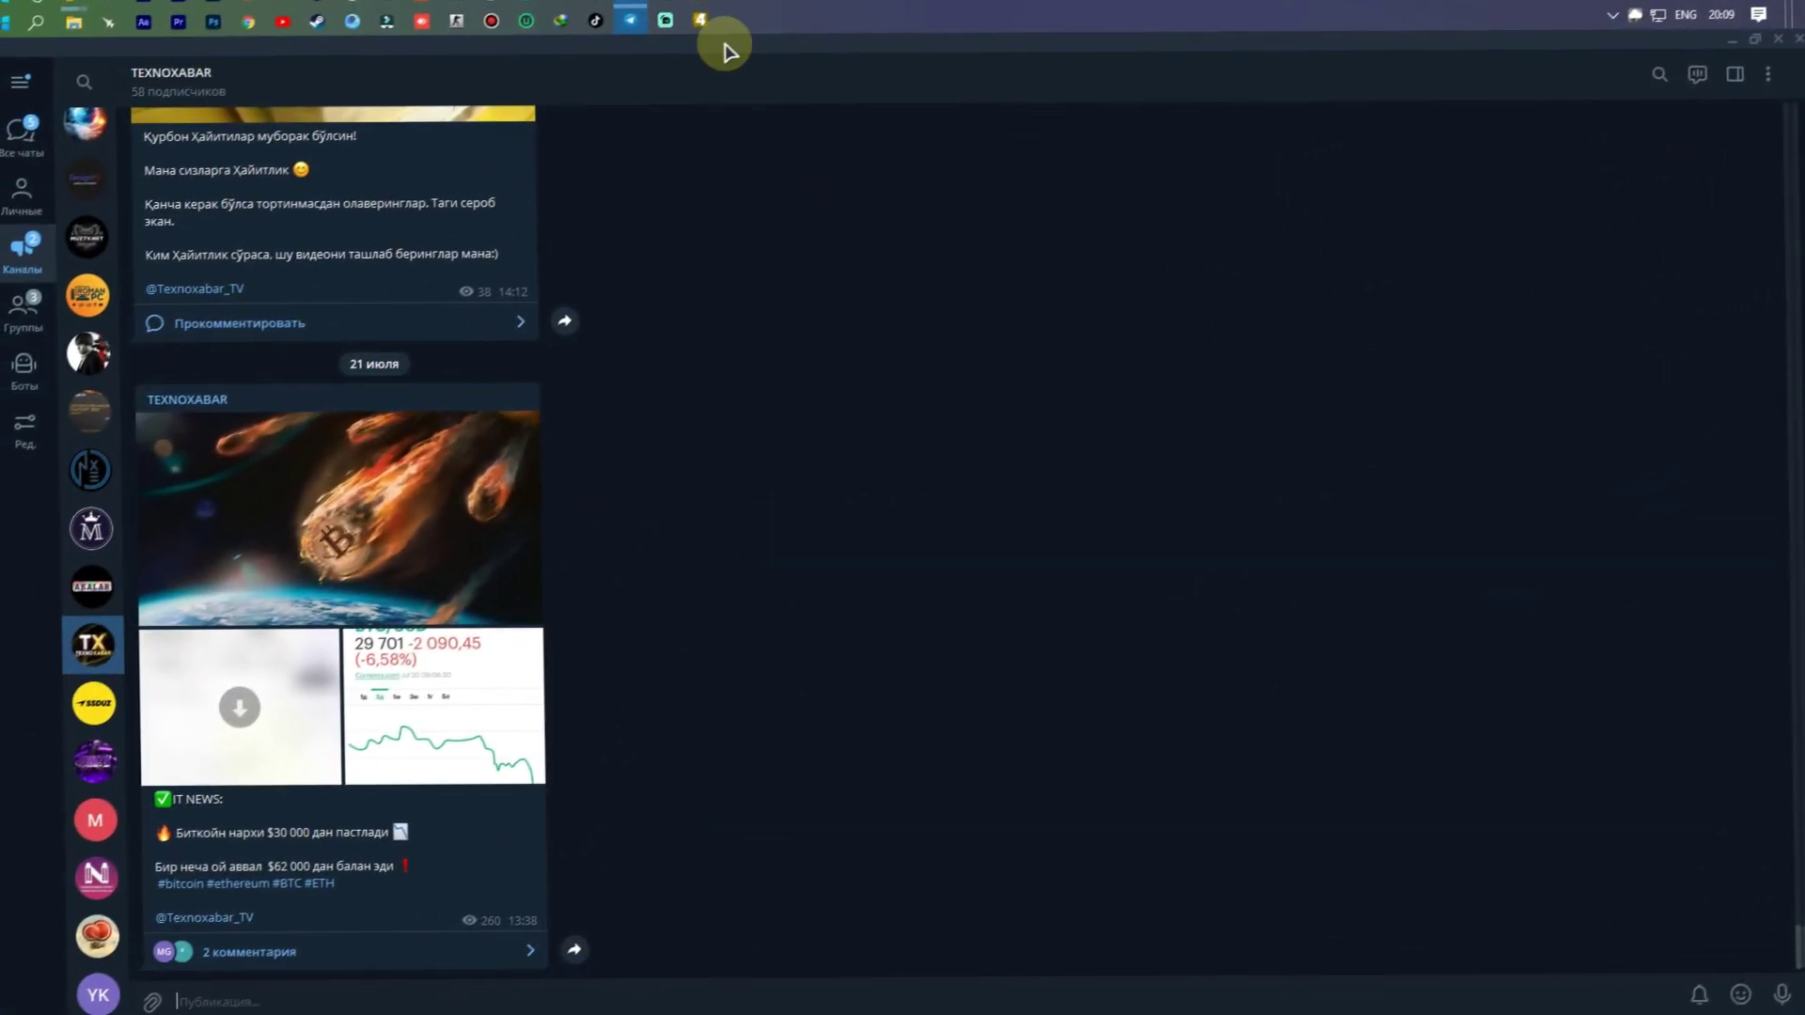
pyautogui.scroll(4, 672, 658)
pyautogui.scroll(2, 316, 122)
pyautogui.click(329, 75)
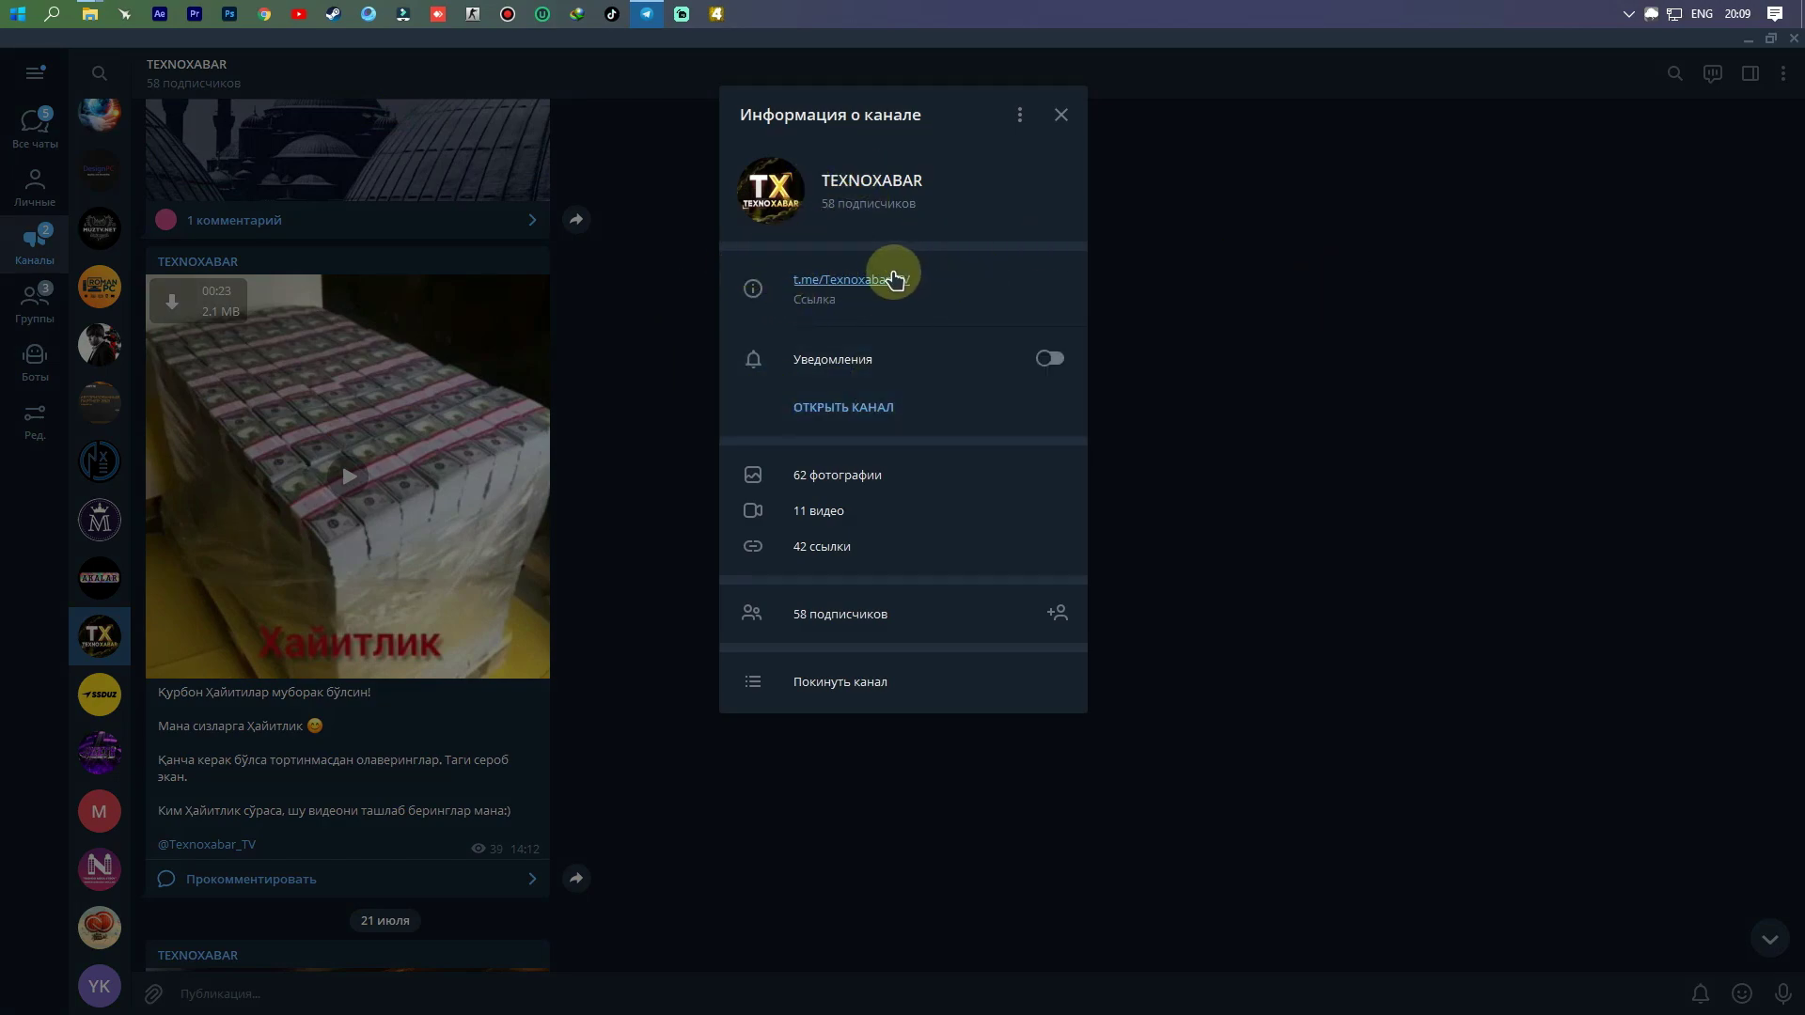
pyautogui.click(1306, 380)
# Step: Browse the TEXNOXABAR channel's earlier posts and return to the latest one
pyautogui.scroll(-5, 573, 536)
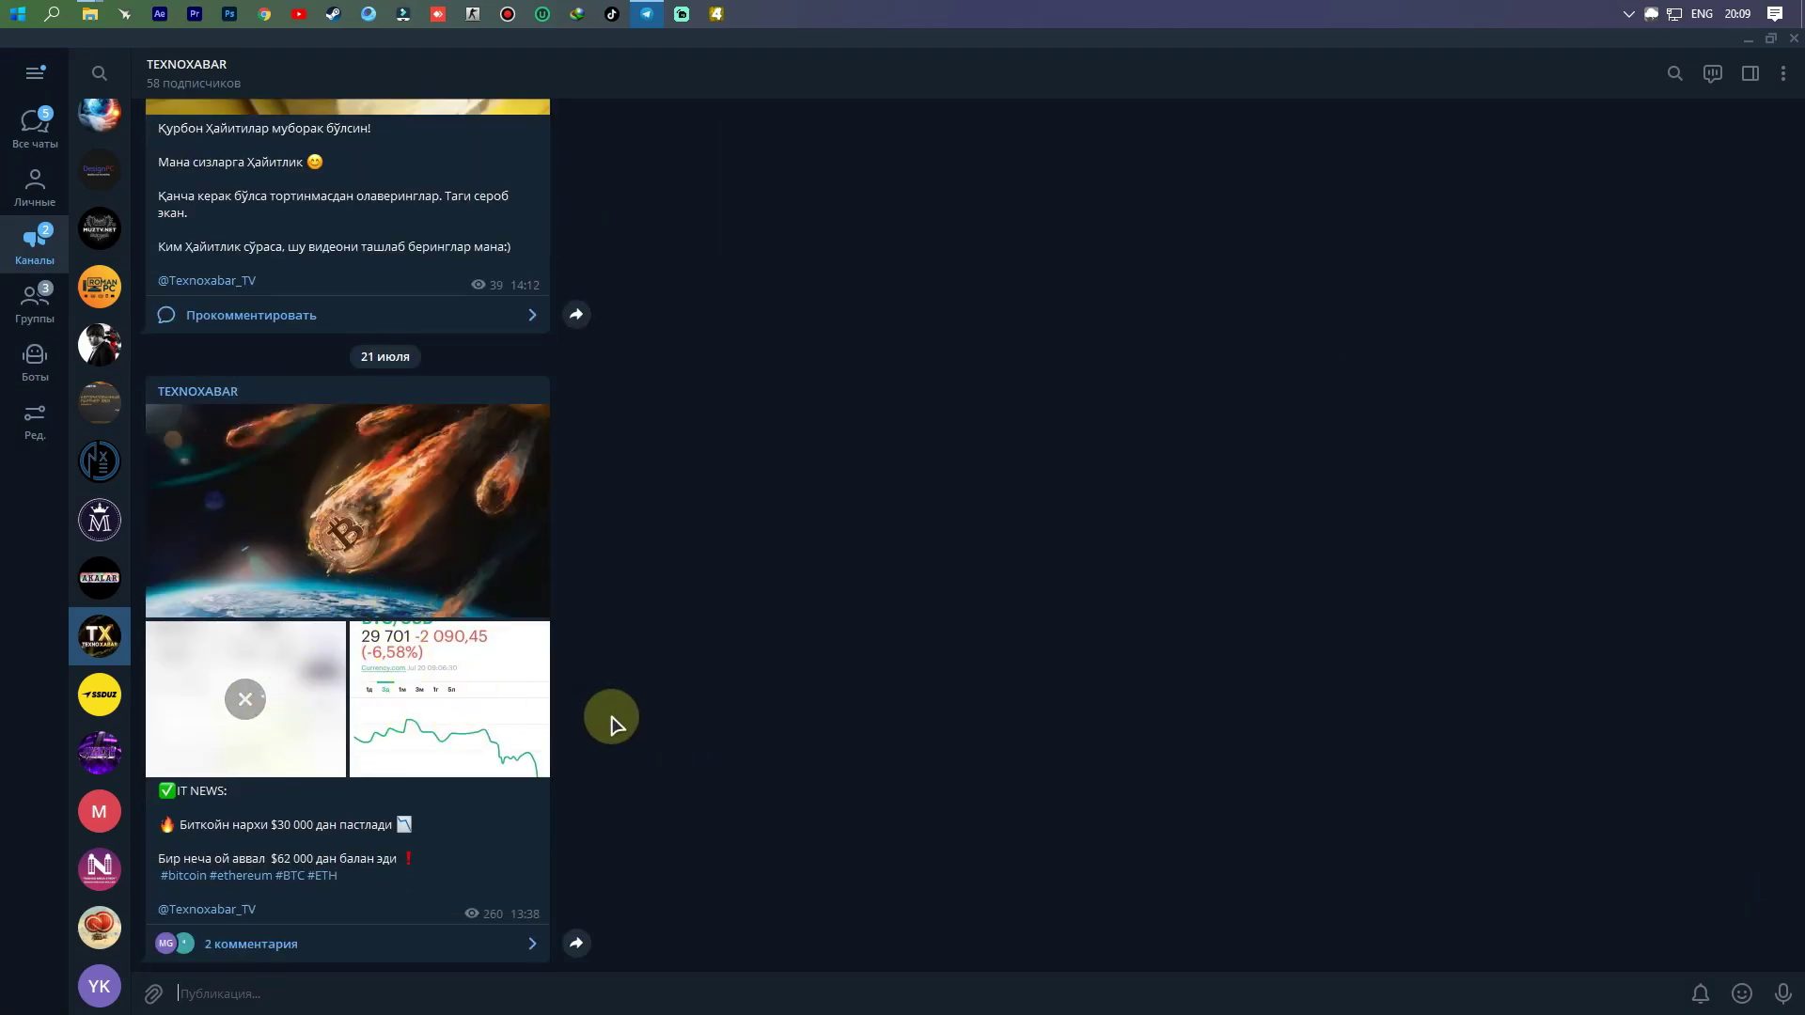
pyautogui.scroll(20, 613, 722)
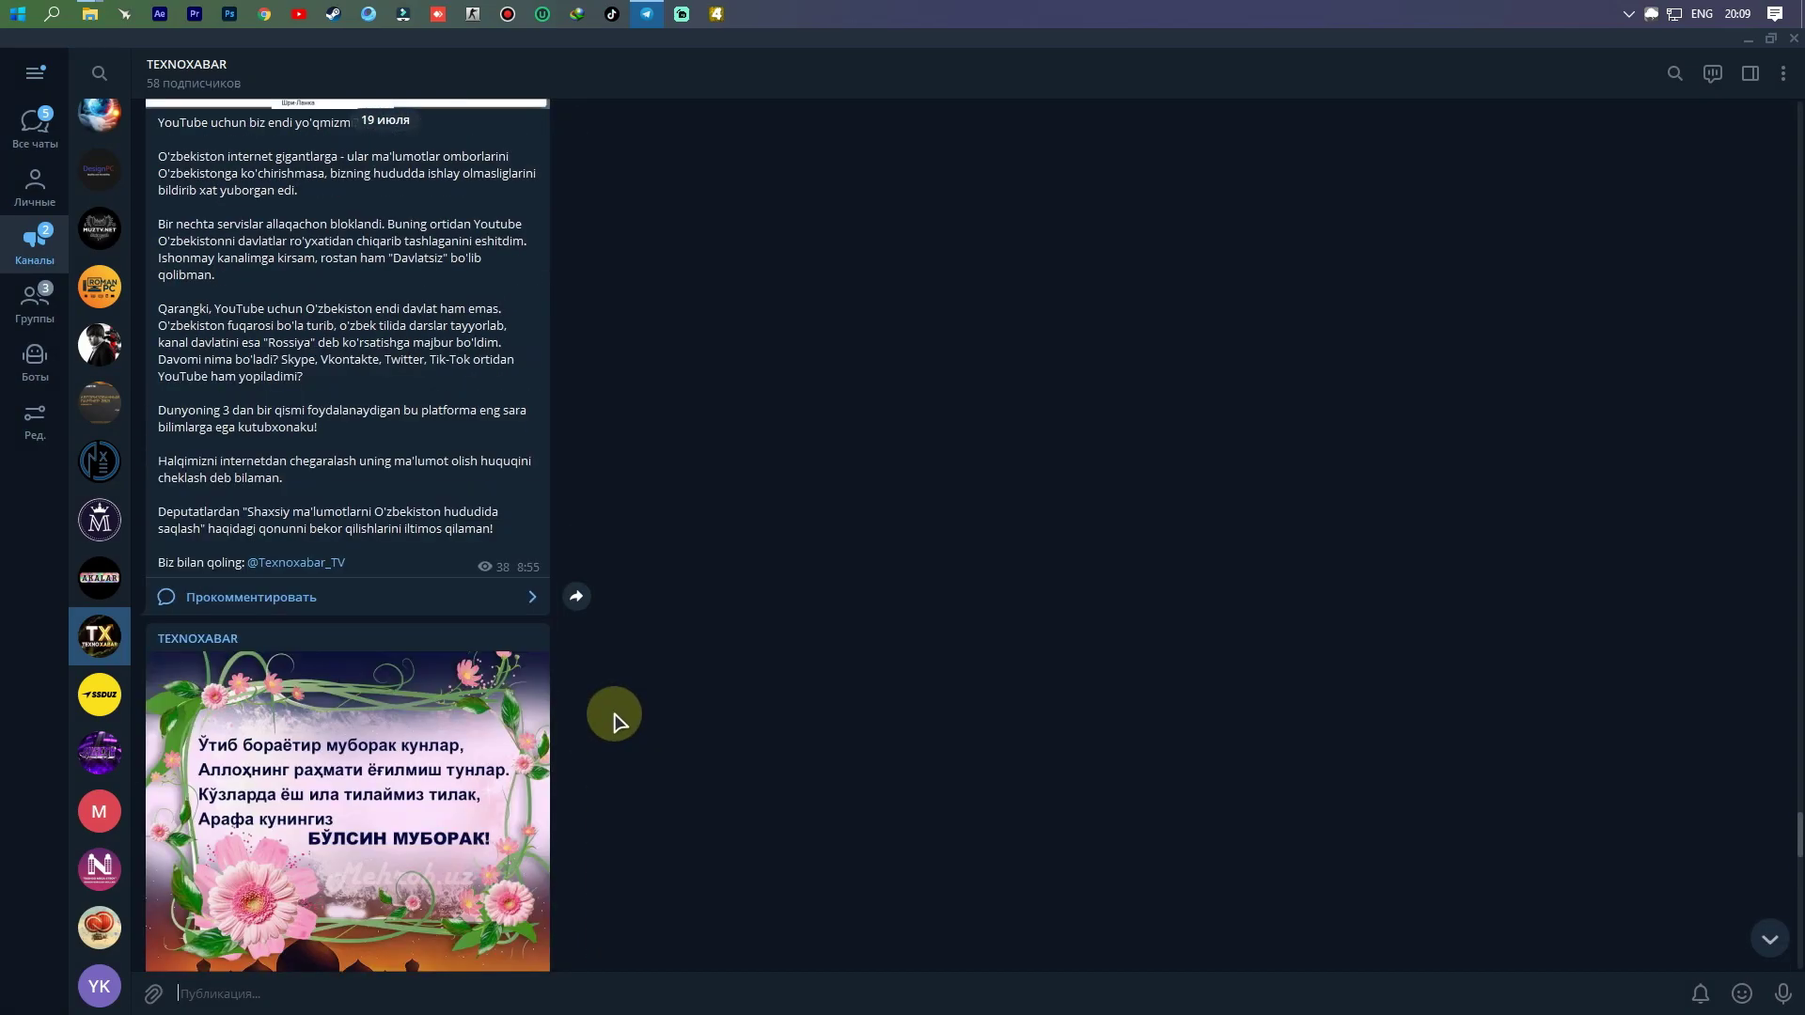
pyautogui.scroll(10, 606, 719)
pyautogui.scroll(-6, 592, 715)
pyautogui.scroll(10, 355, 524)
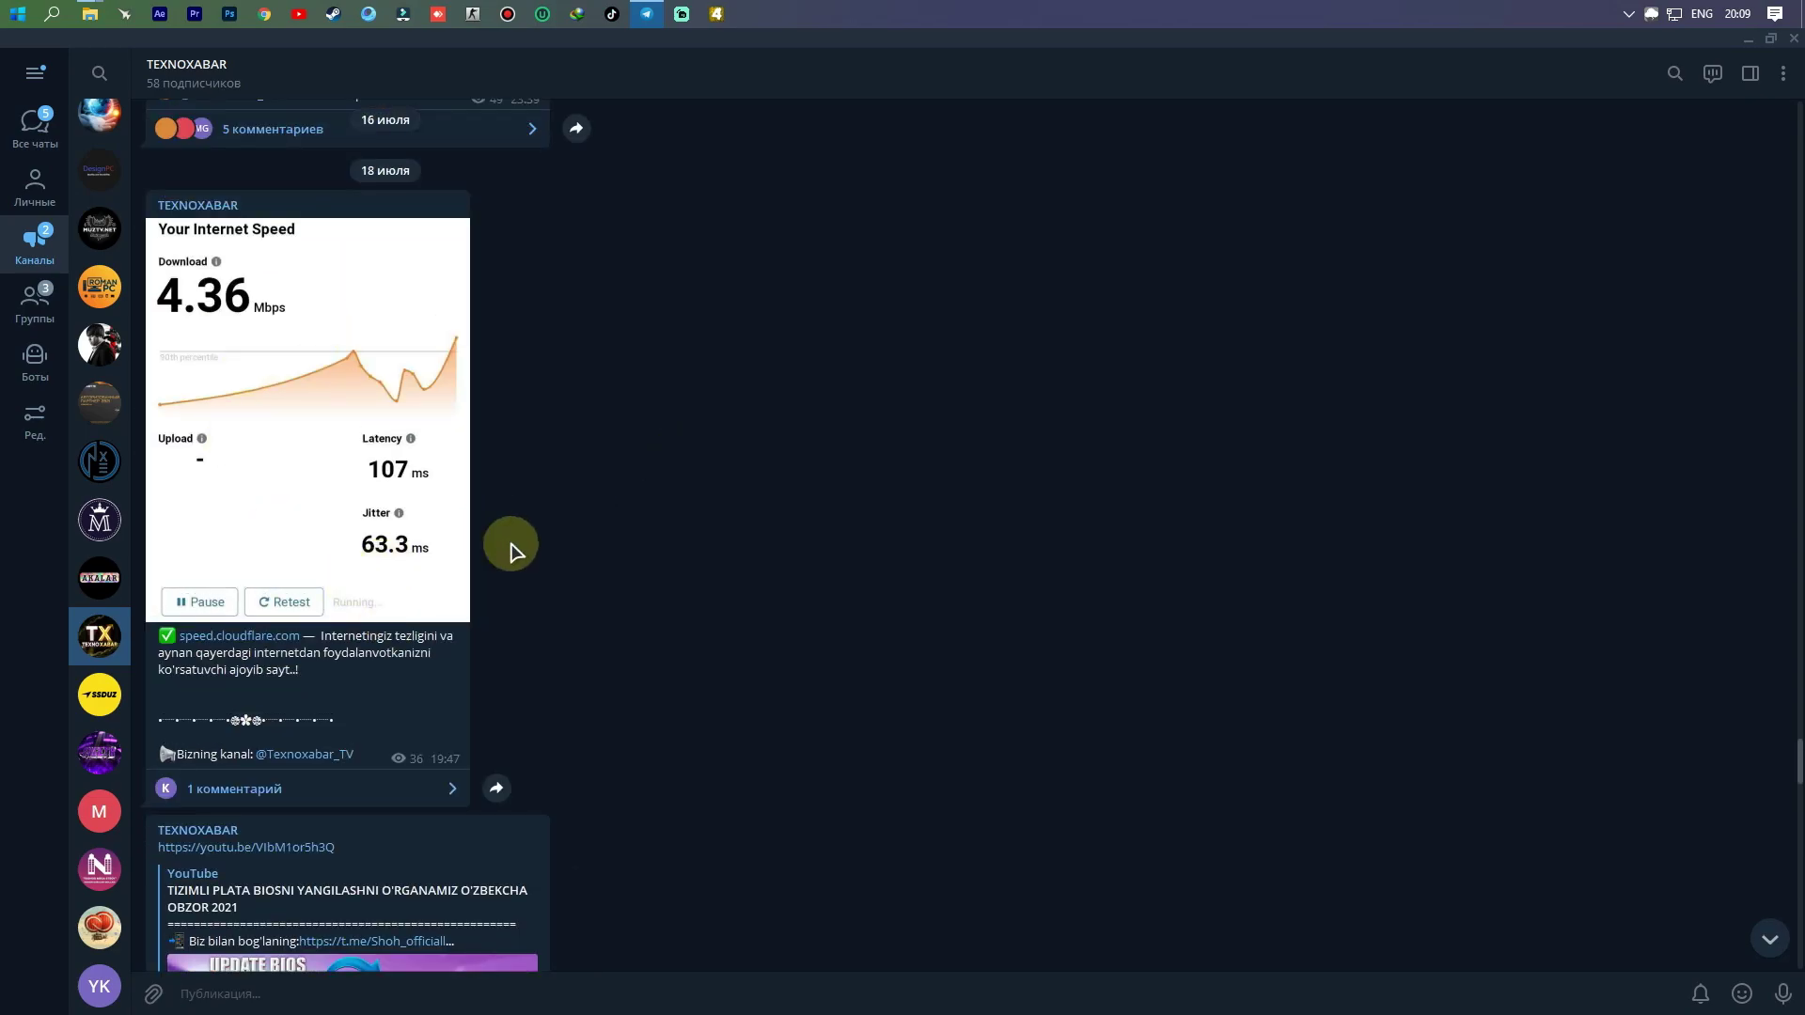
pyautogui.scroll(10, 648, 629)
pyautogui.scroll(-5, 658, 642)
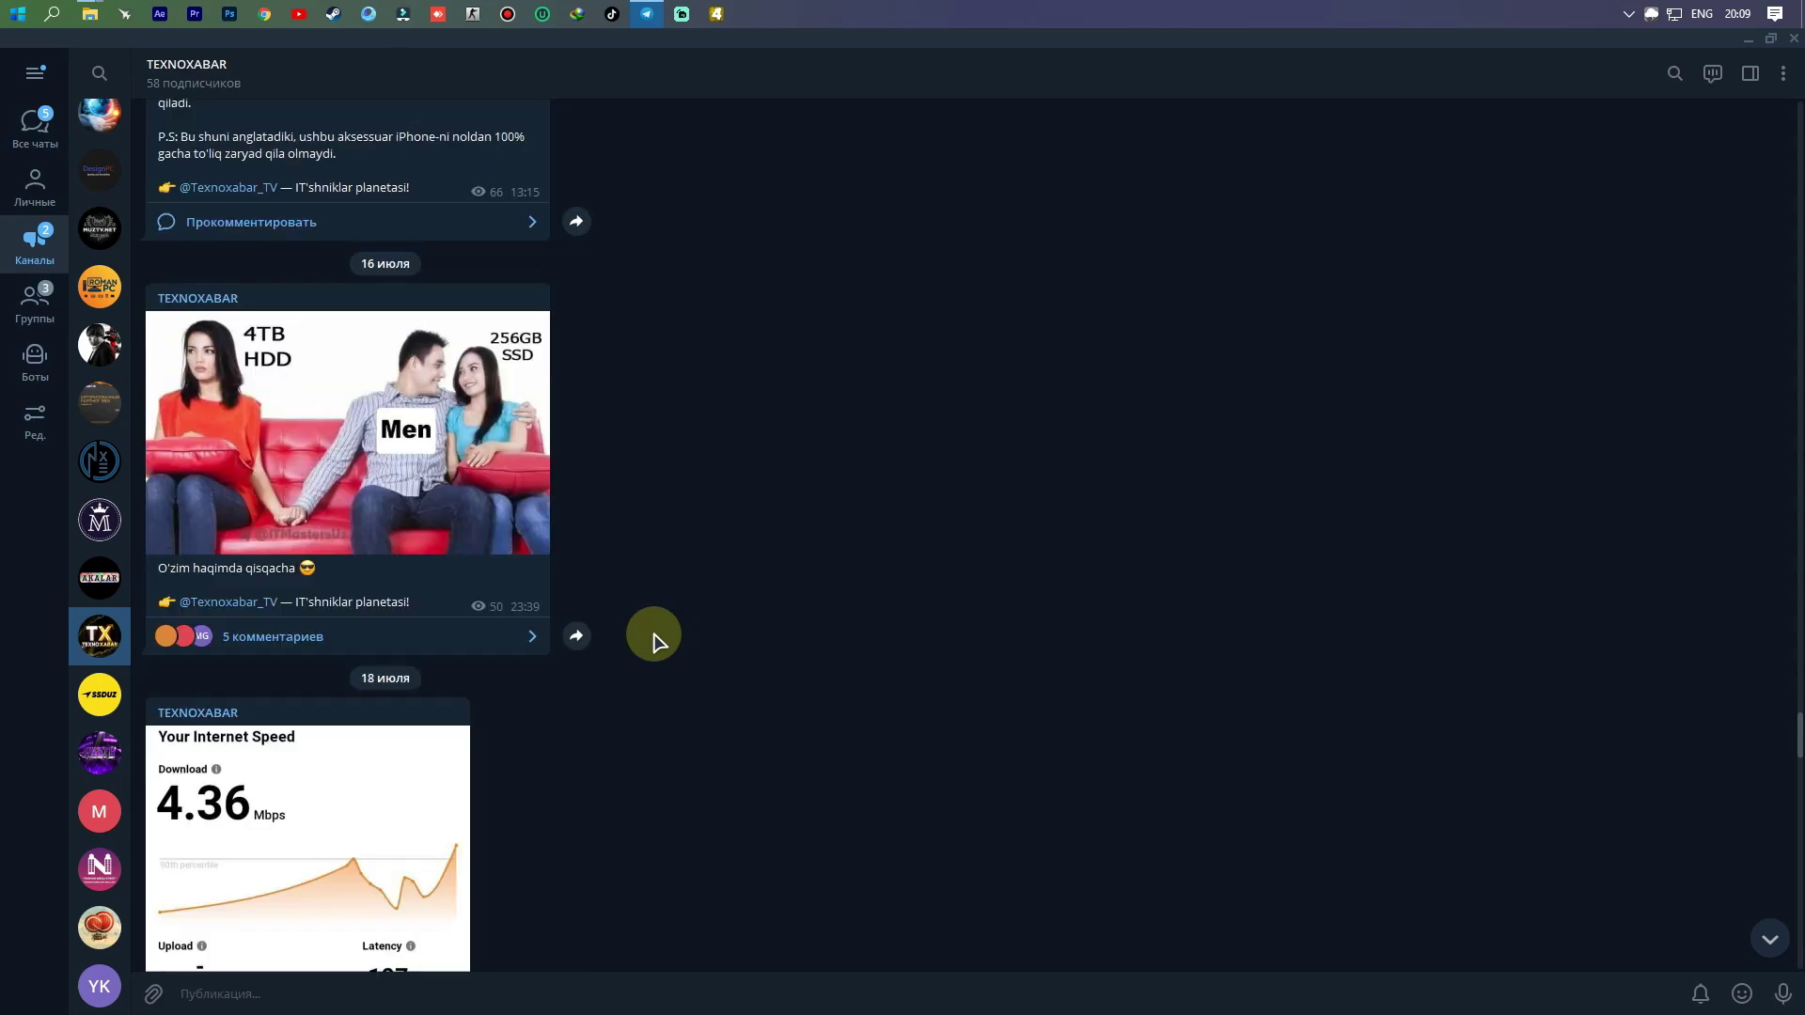
pyautogui.scroll(-15, 654, 639)
pyautogui.scroll(-15, 646, 644)
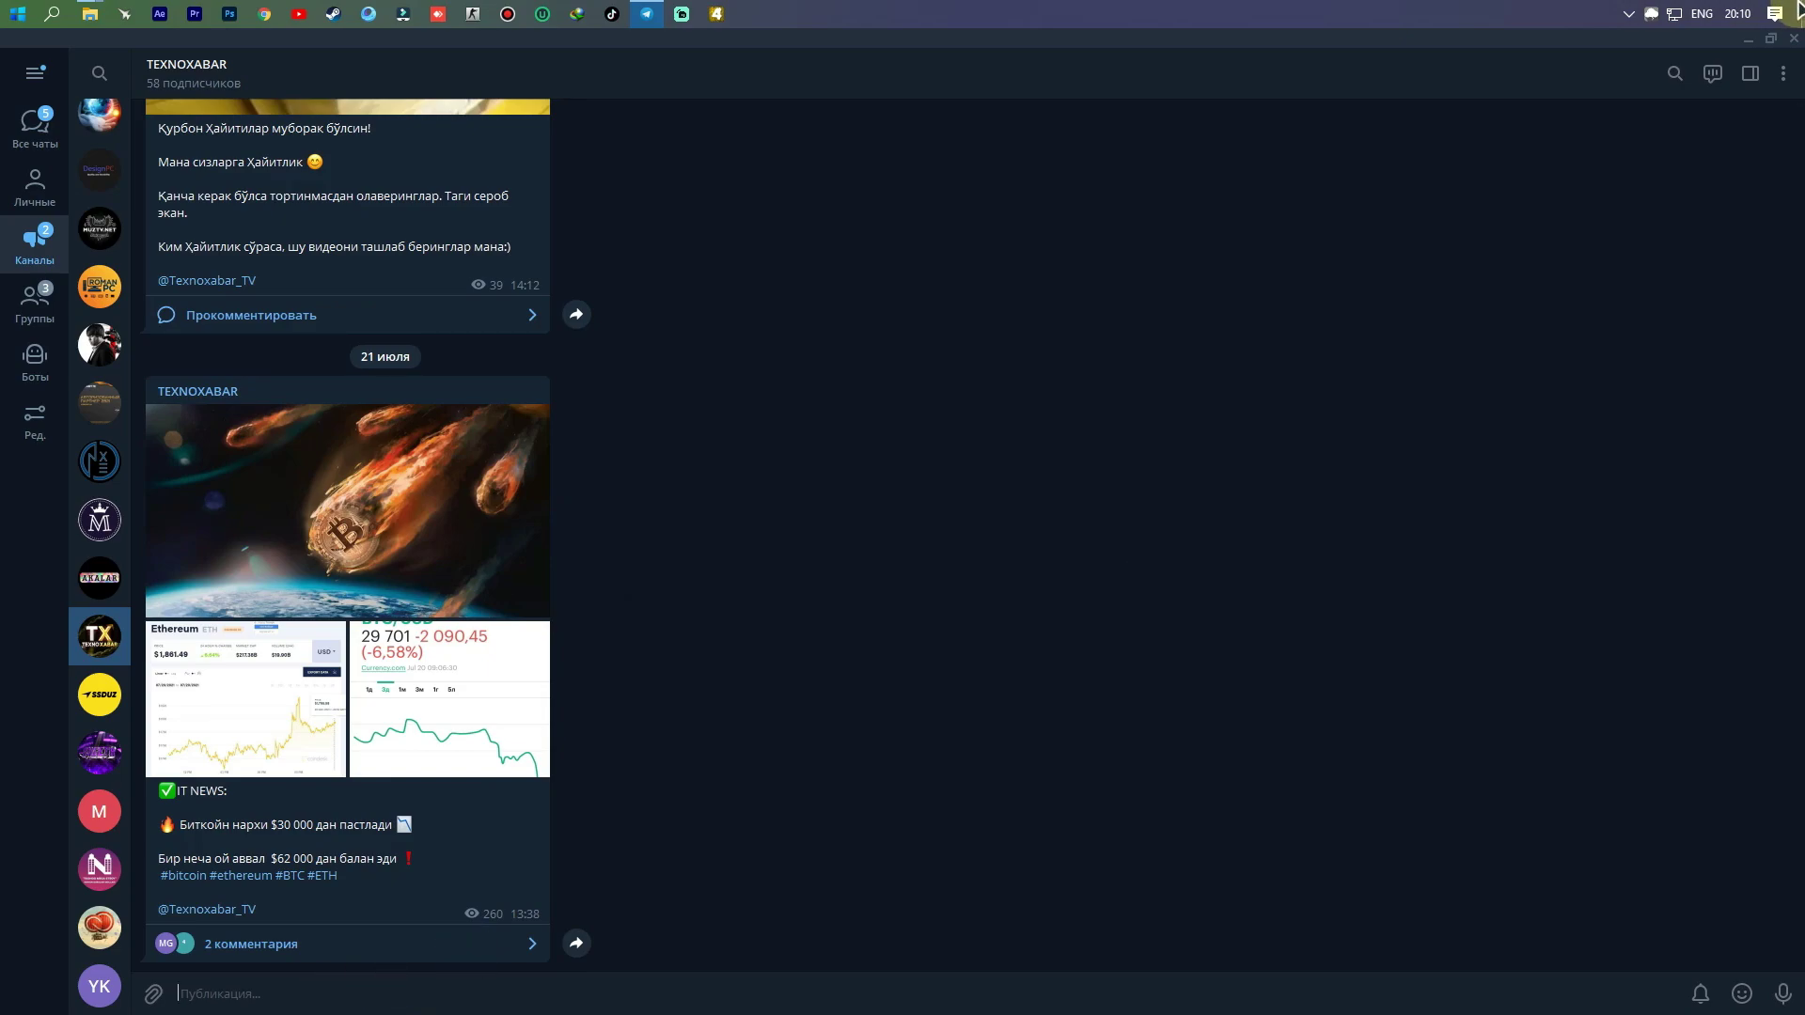
# Step: Return from Telegram to the desktop and refresh it
pyautogui.press('super+a')
pyautogui.press('super+d')
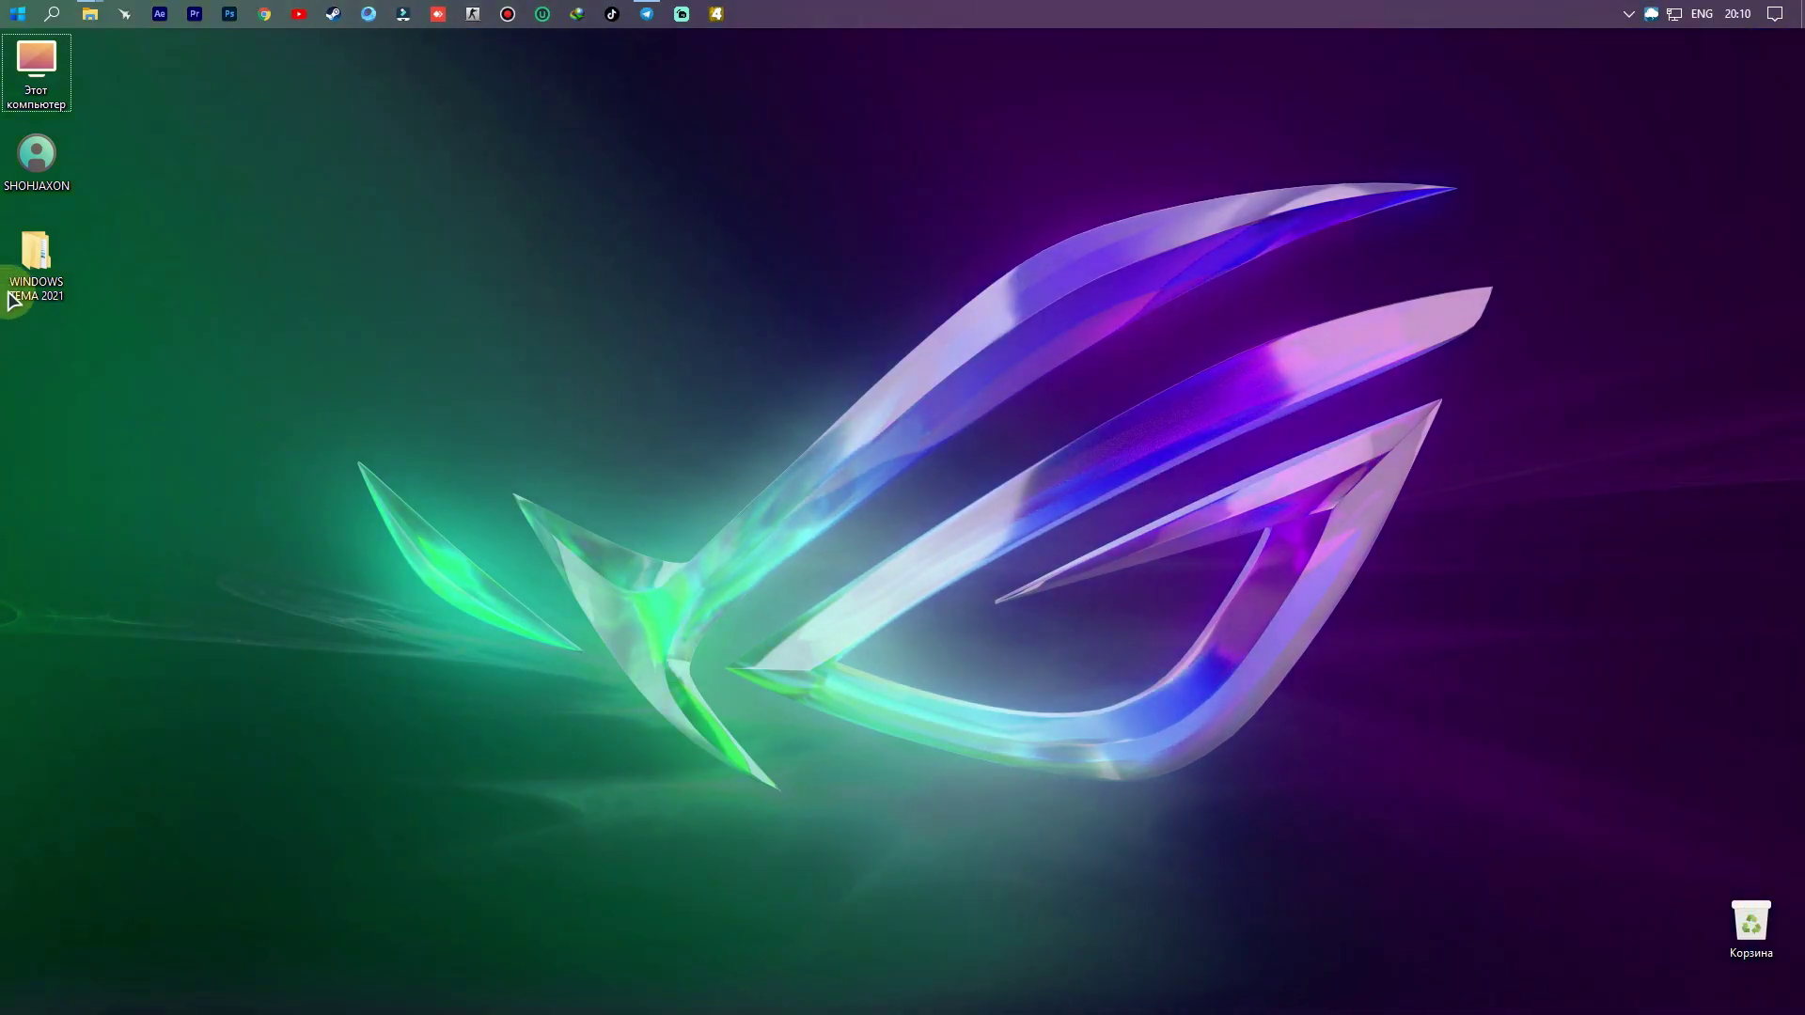
pyautogui.rightClick(298, 306)
pyautogui.click(363, 383)
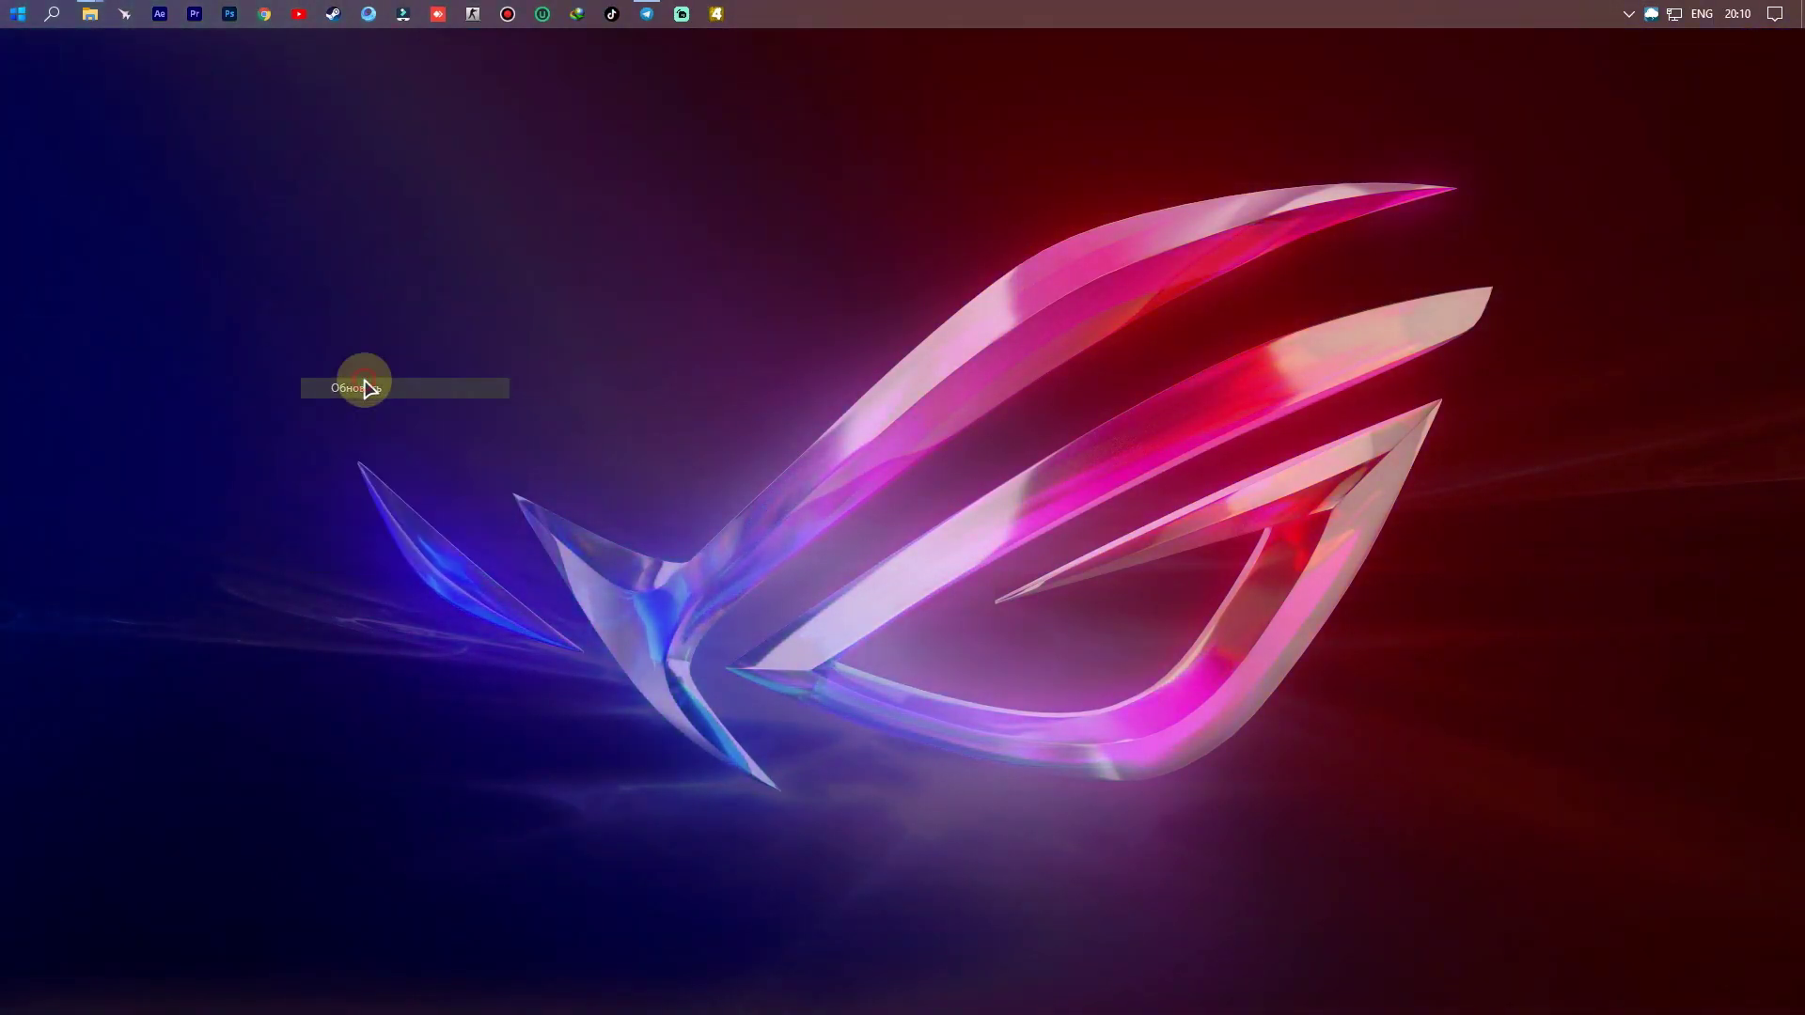